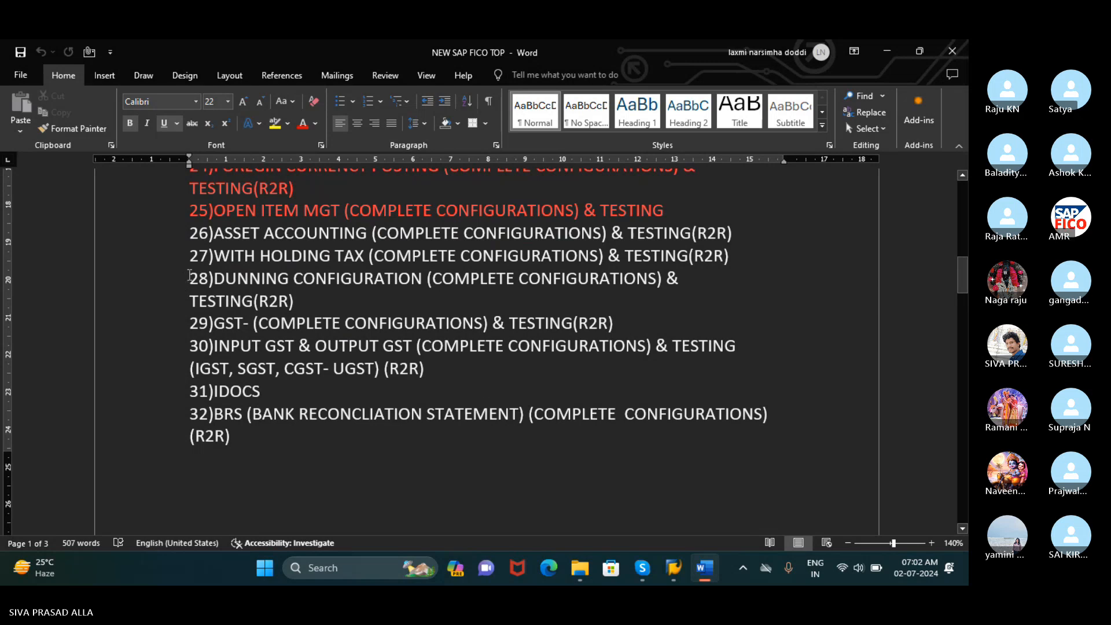
Change the font colour of topic 28, DUNNING CONFIGURATION, to red in the SAP FICO topic list
triple_click(303, 292)
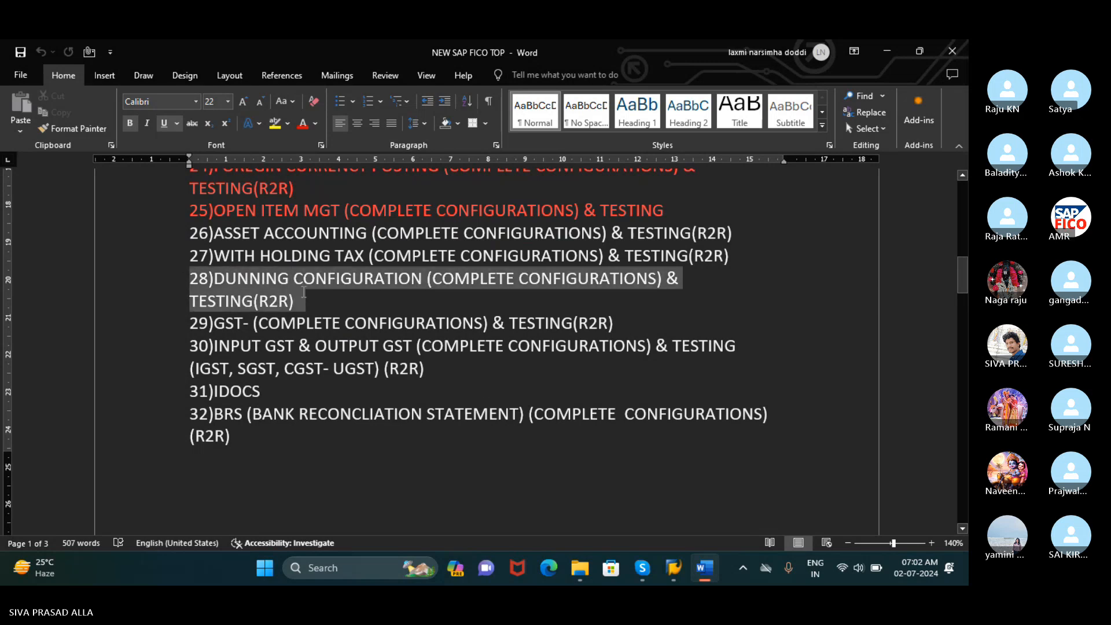
click(307, 128)
click(766, 325)
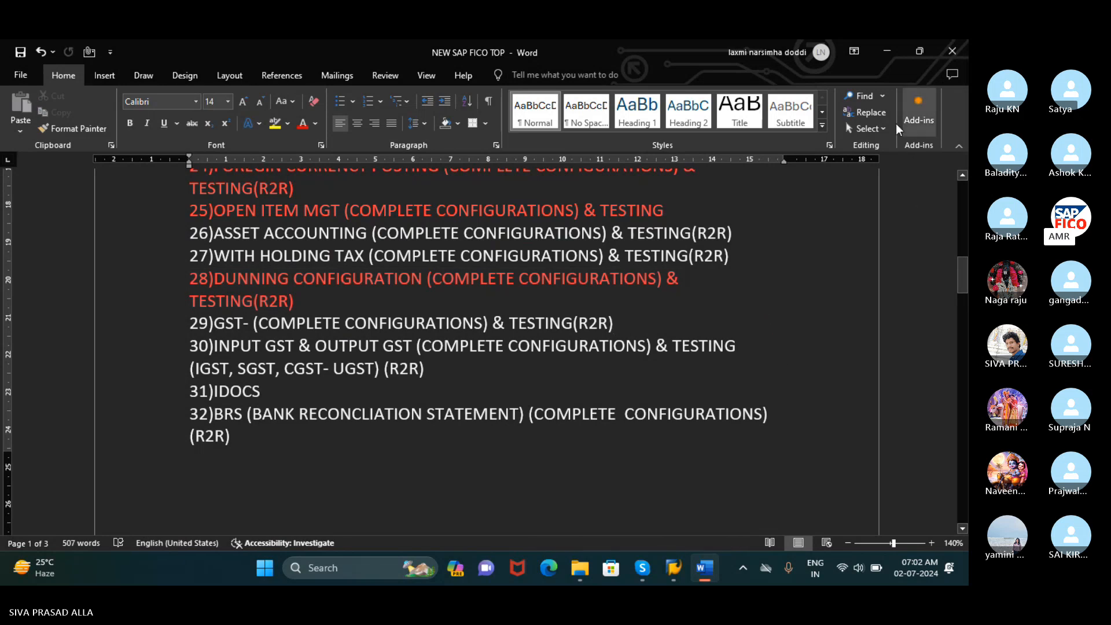
Minimize the topic list, switch to Skype and open the DUNNING.docx file shared in the meeting chat
click(886, 51)
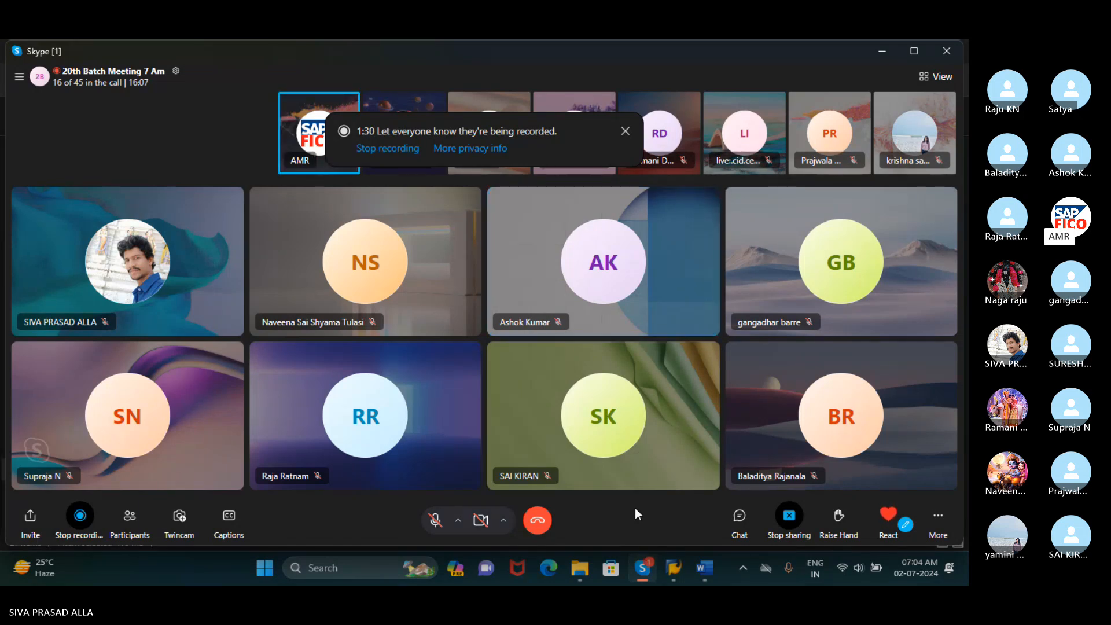
click(746, 522)
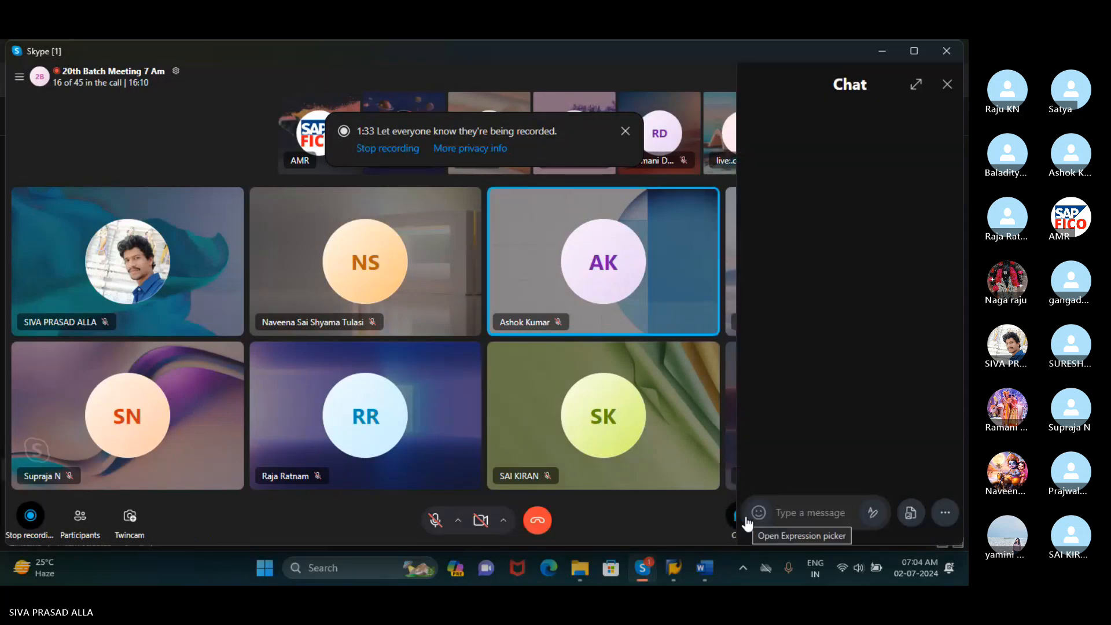
click(839, 414)
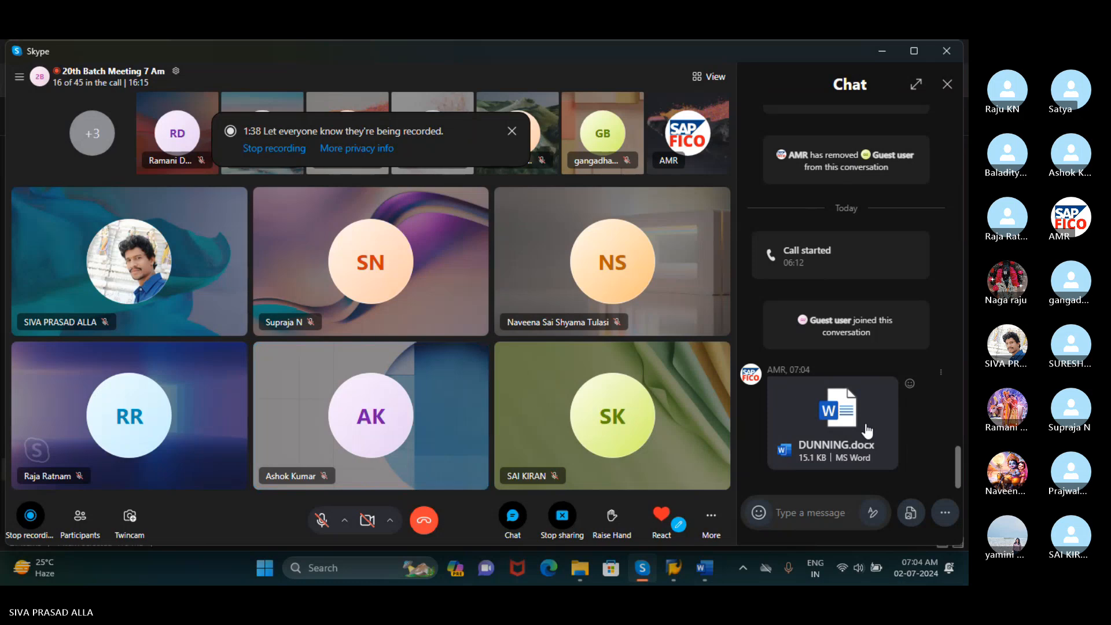
click(865, 424)
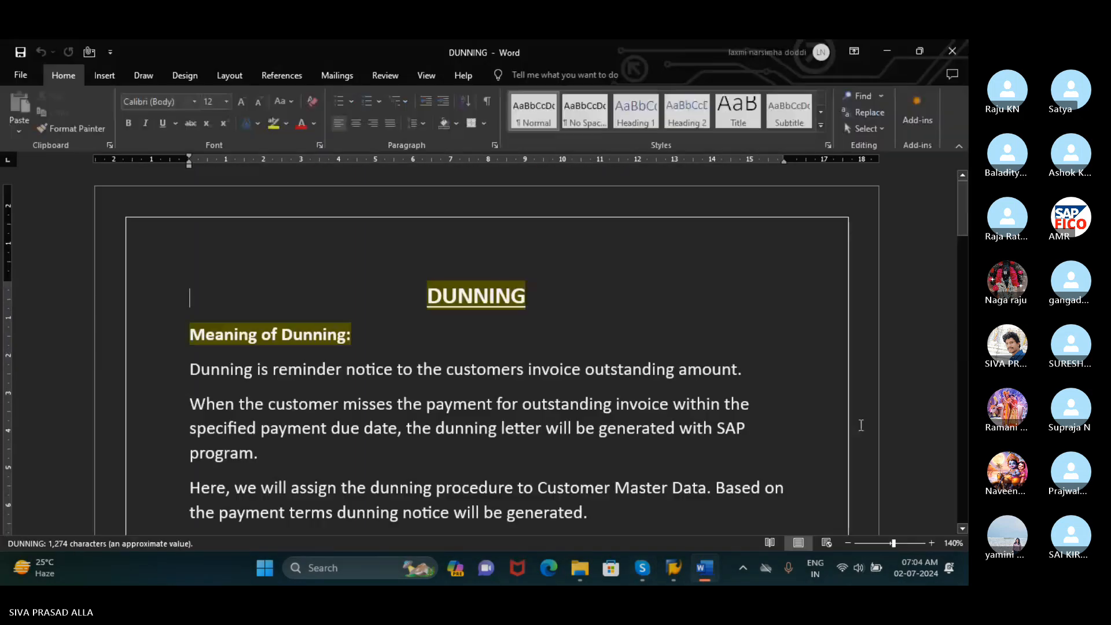
Read the first two paragraphs under "Meaning of Dunning", selecting the text on reminder notices and missed customer payments
scroll(552, 352, down, 3)
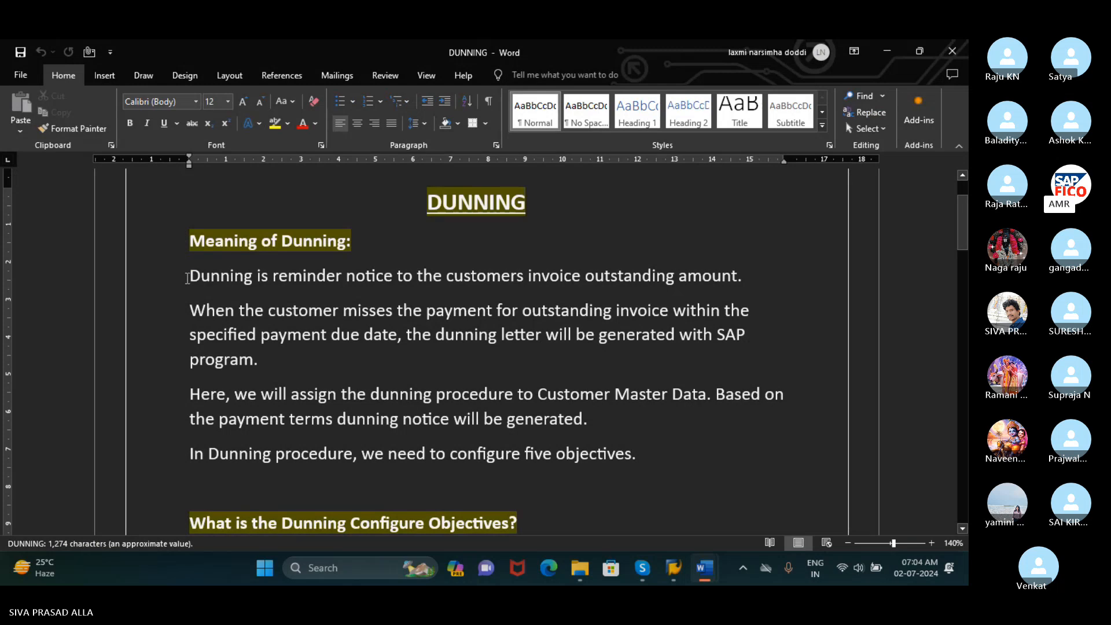
drag(186, 276, 738, 287)
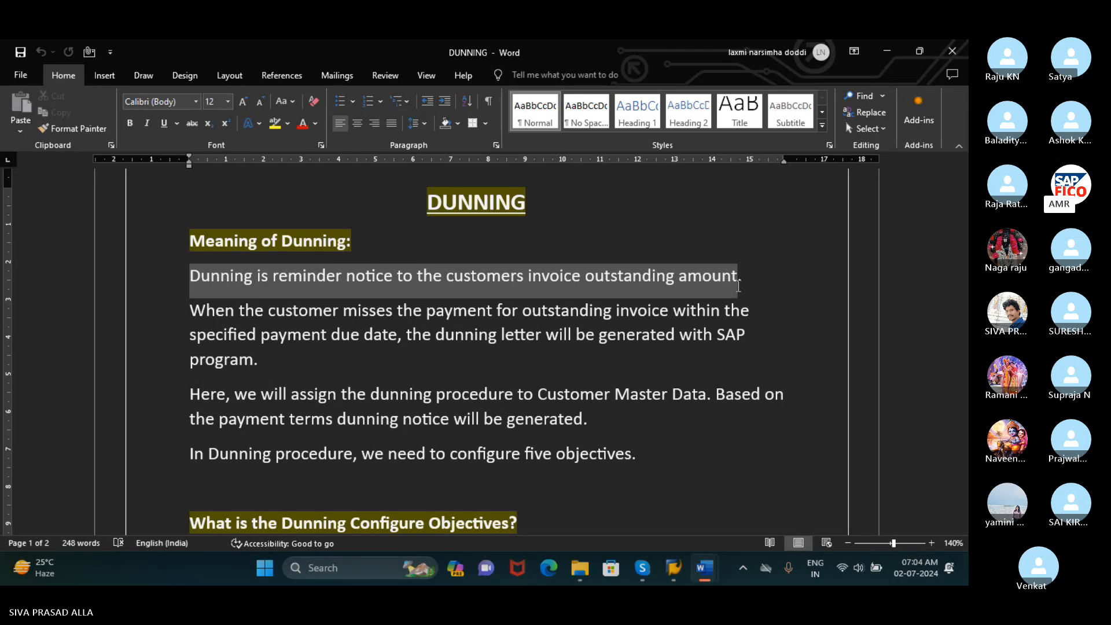
drag(738, 286, 404, 333)
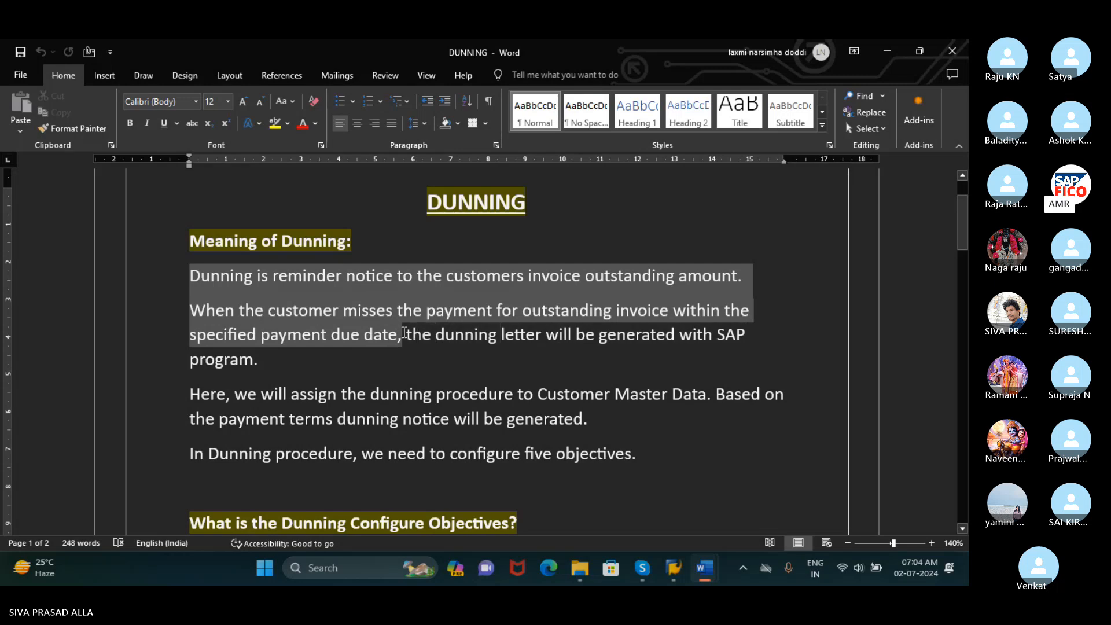
drag(404, 333, 725, 352)
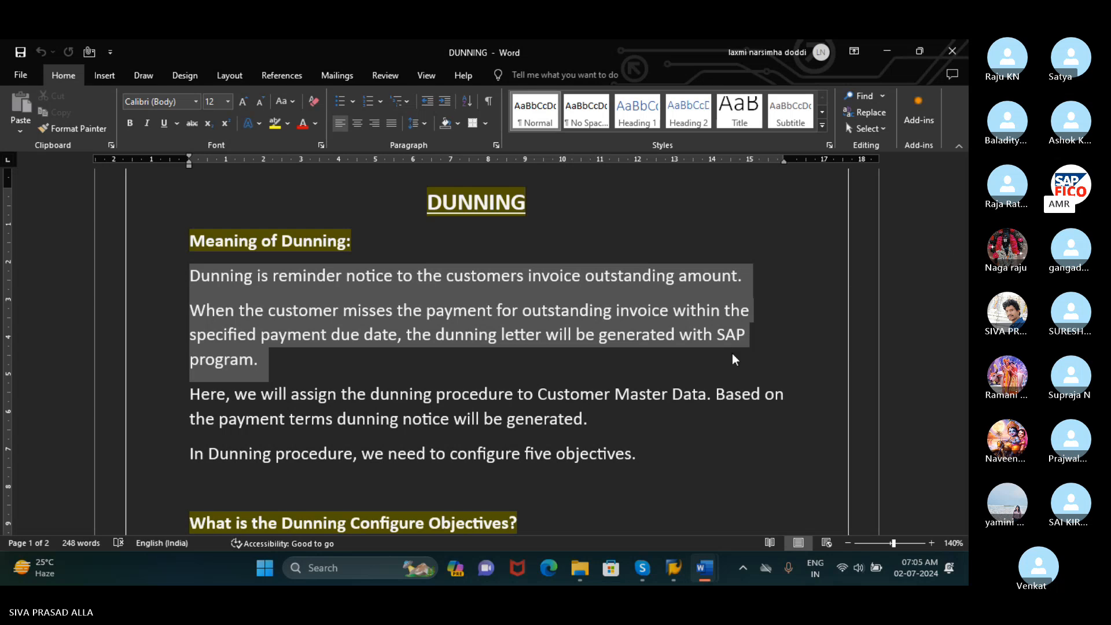
click(731, 354)
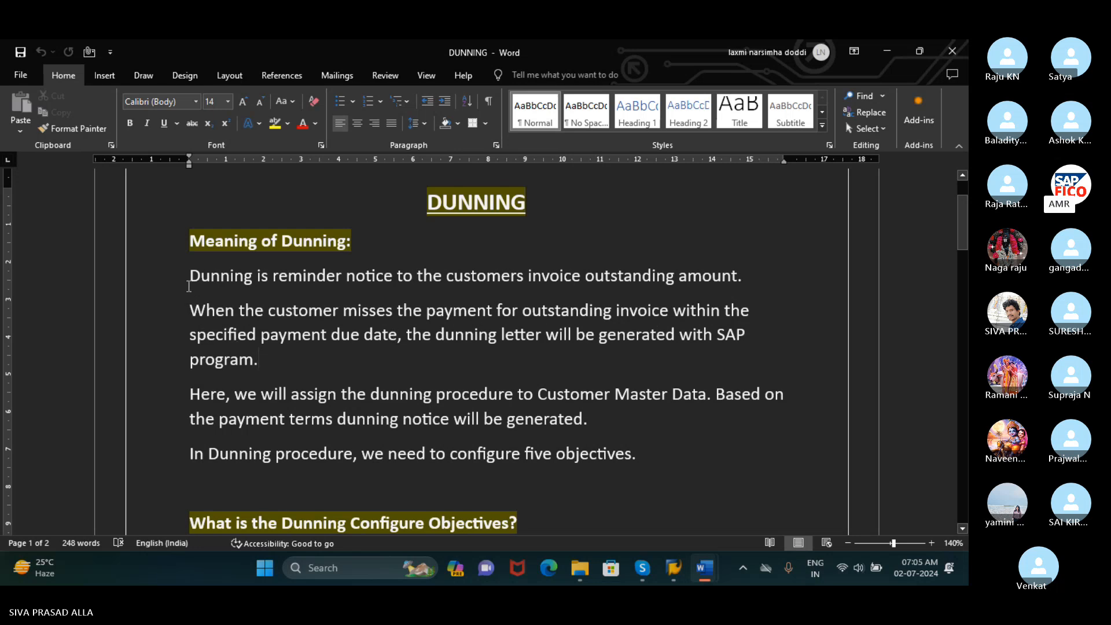
drag(518, 313, 605, 357)
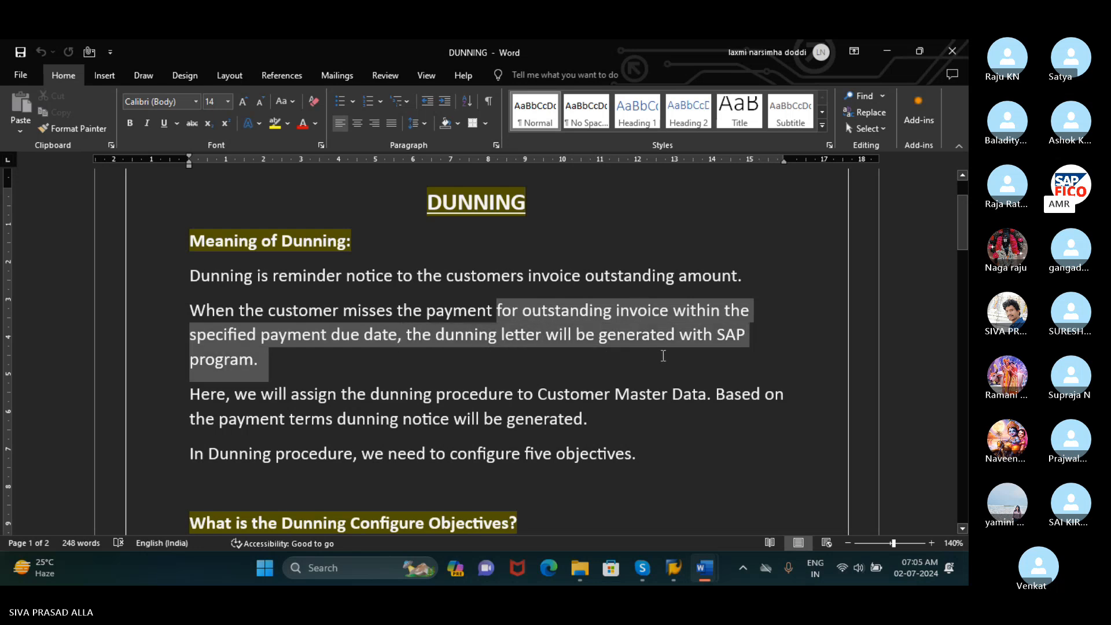
drag(662, 355, 663, 356)
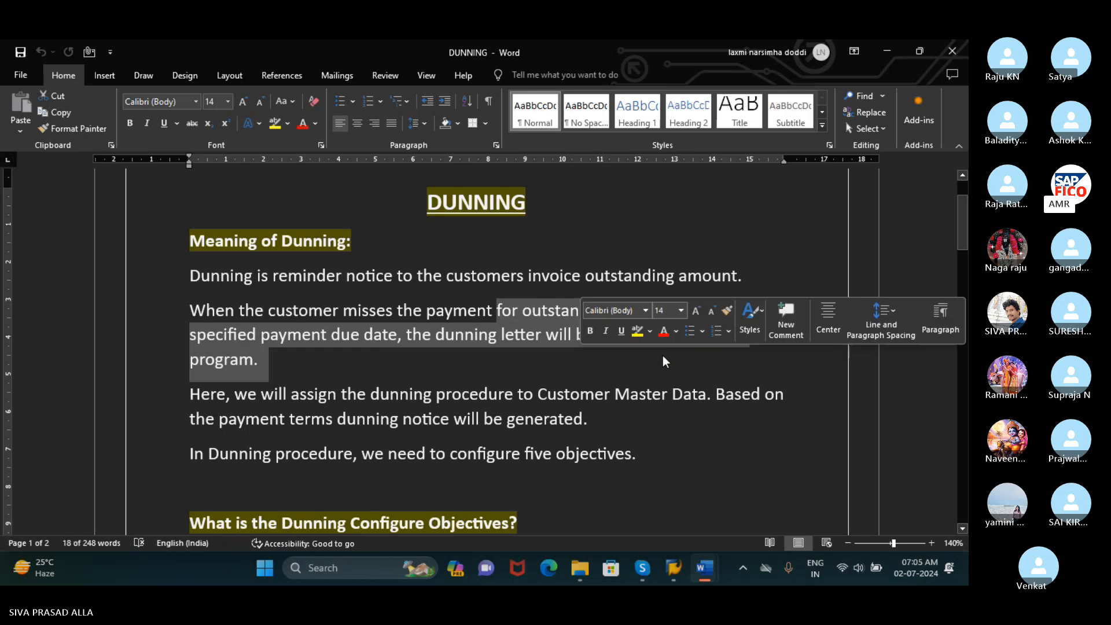
Read the paragraphs on assigning the dunning procedure to Customer Master Data and configuring five objectives, selecting each in turn
scroll(626, 375, down, 1)
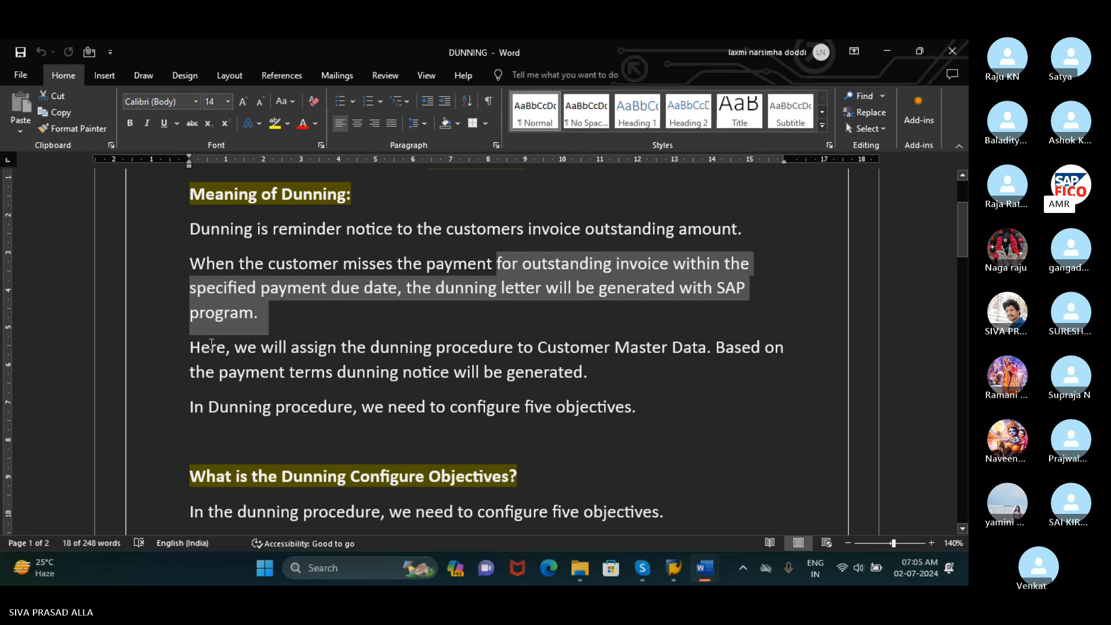
drag(196, 352, 709, 358)
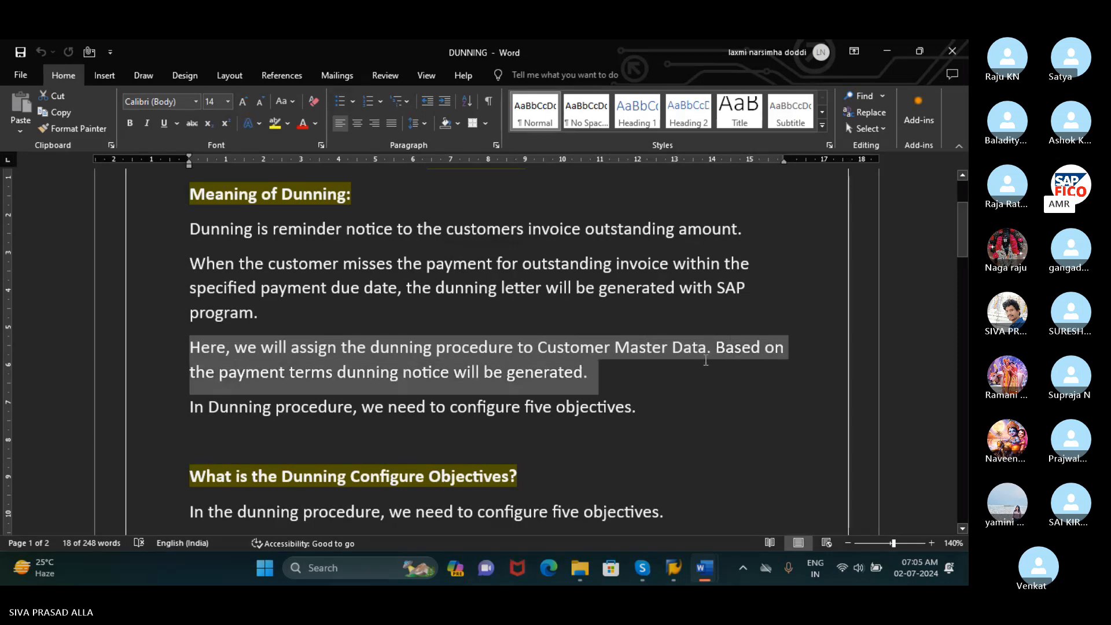
drag(706, 361, 708, 351)
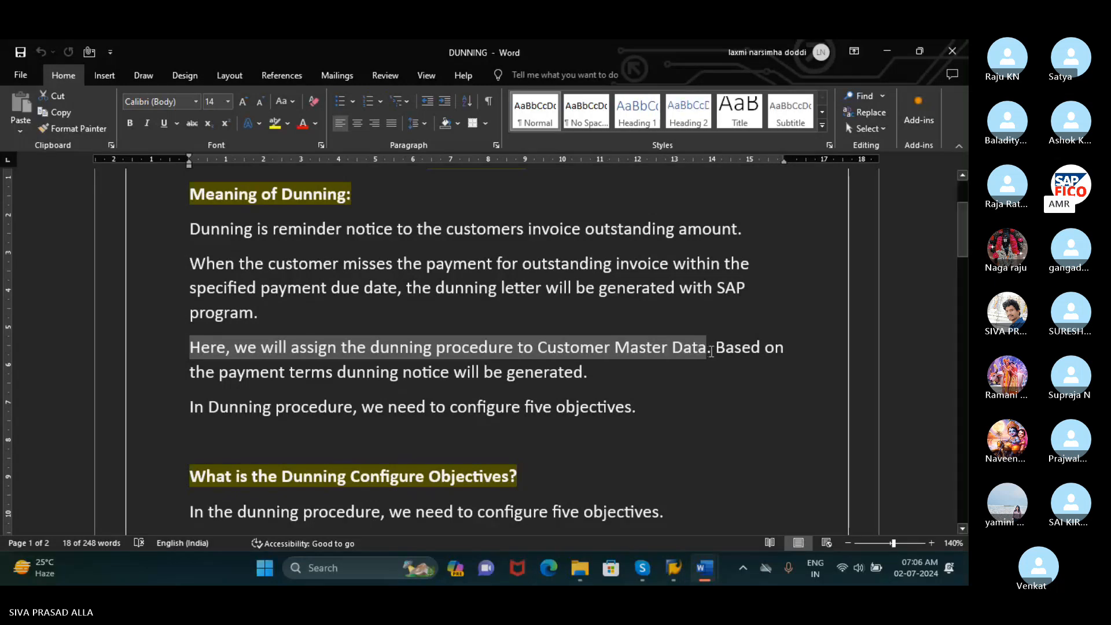
drag(709, 352, 786, 373)
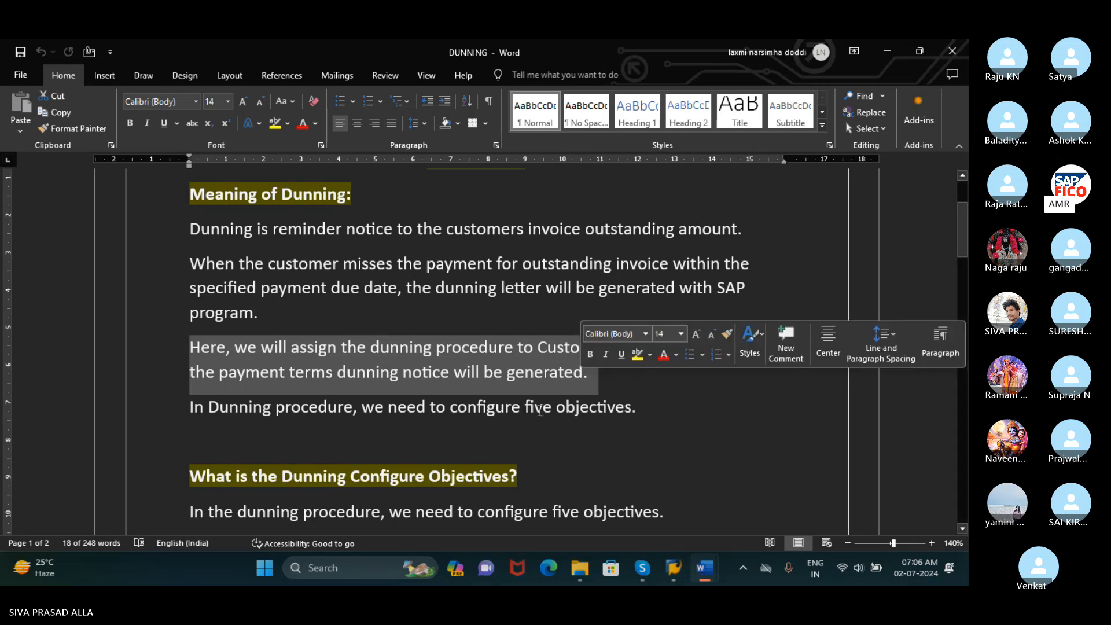
drag(189, 407, 662, 402)
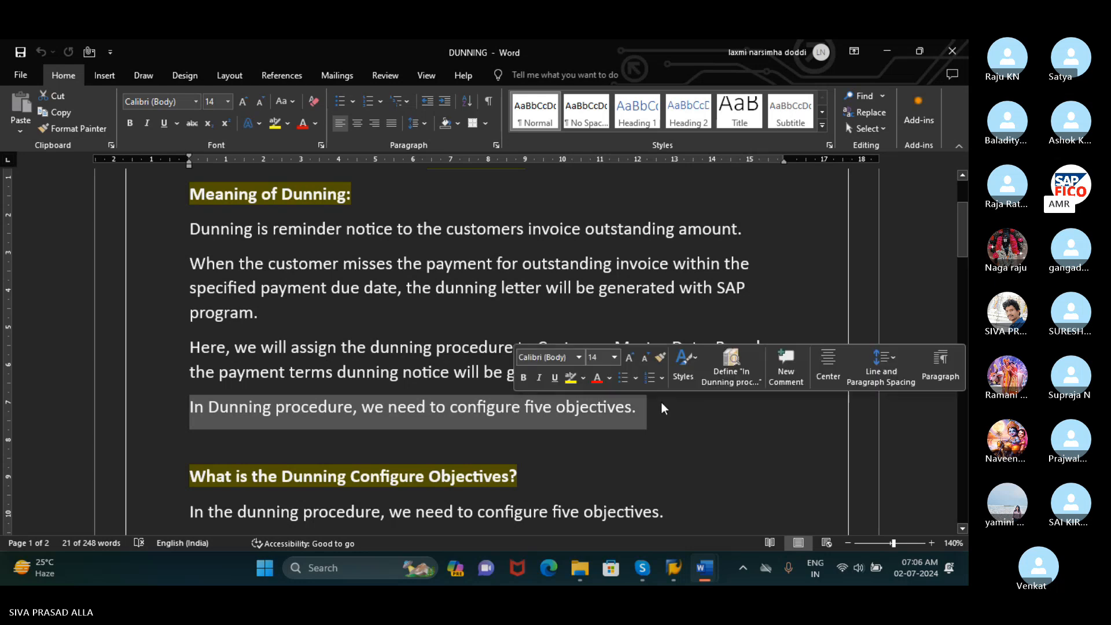
Examine the section "What is the Dunning Configure Objectives?", selecting its heading, introductory sentence and the five-item list from General Data to Dunning Text
scroll(662, 403, down, 2)
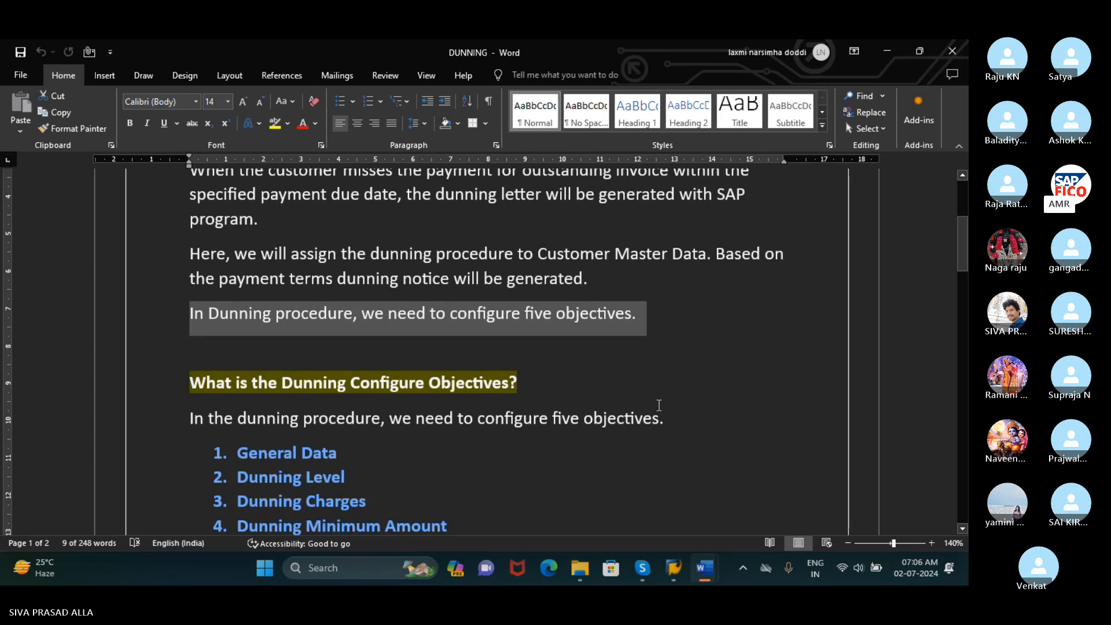
scroll(658, 404, down, 4)
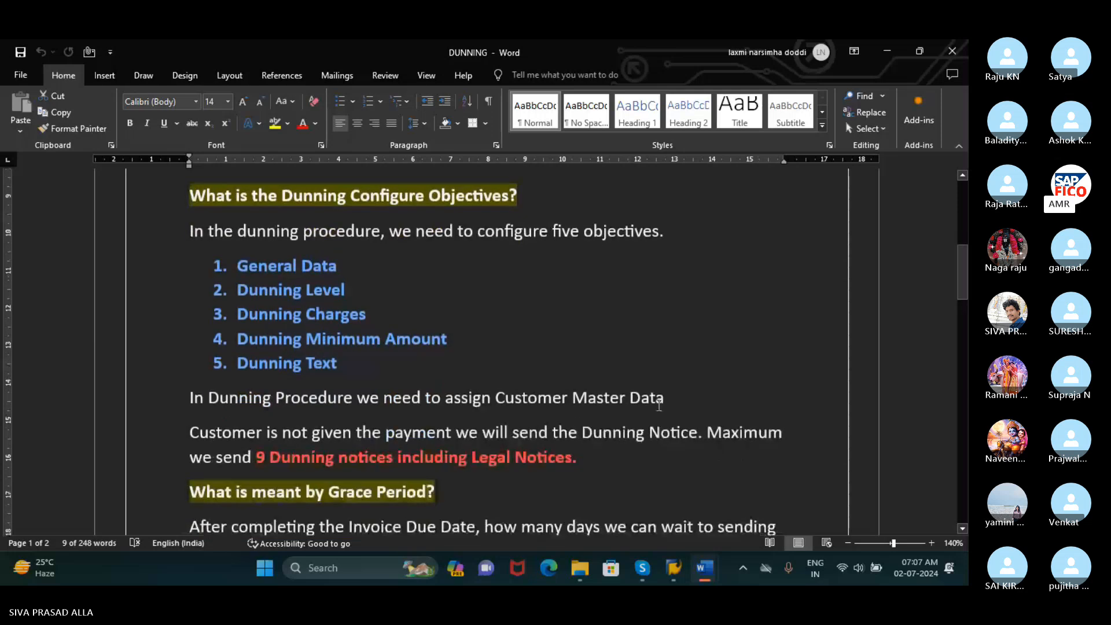
drag(191, 197, 571, 213)
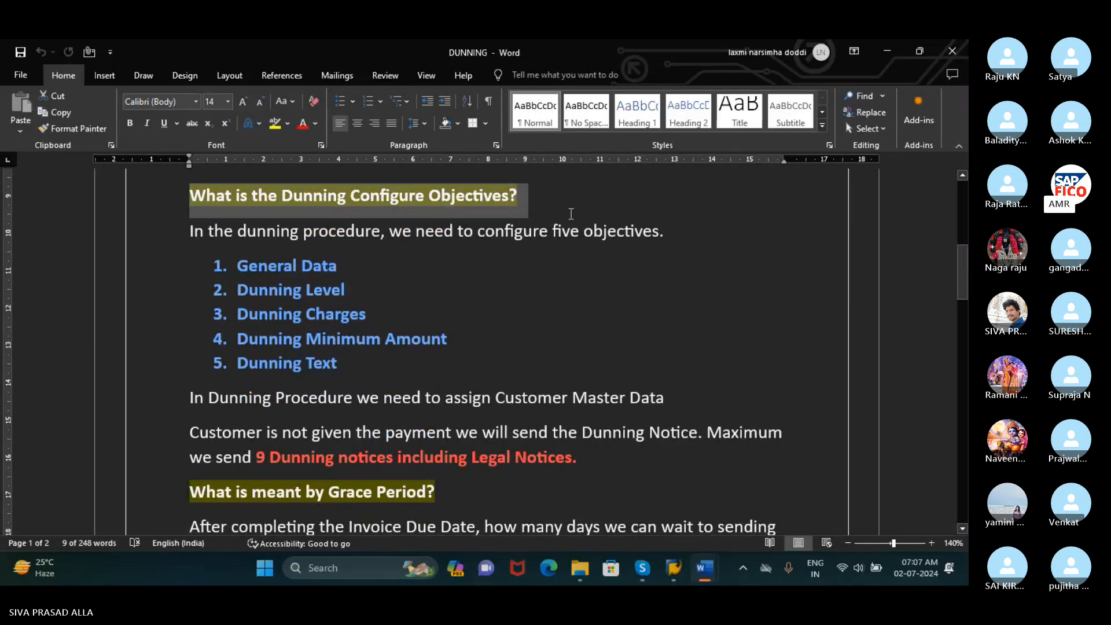
drag(570, 214, 671, 238)
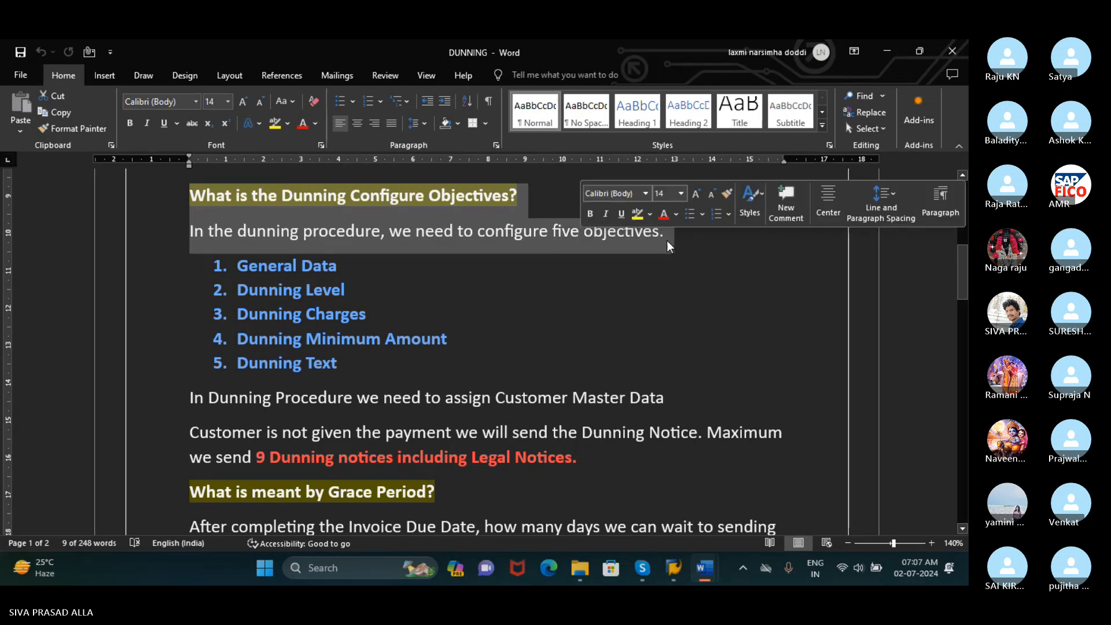
click(218, 268)
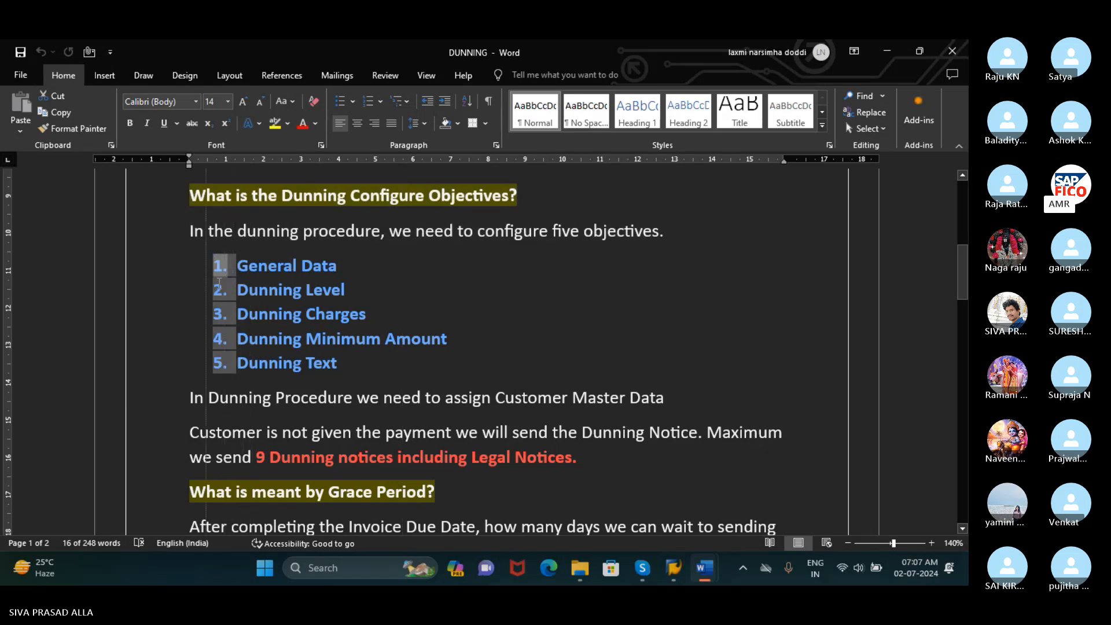
click(302, 267)
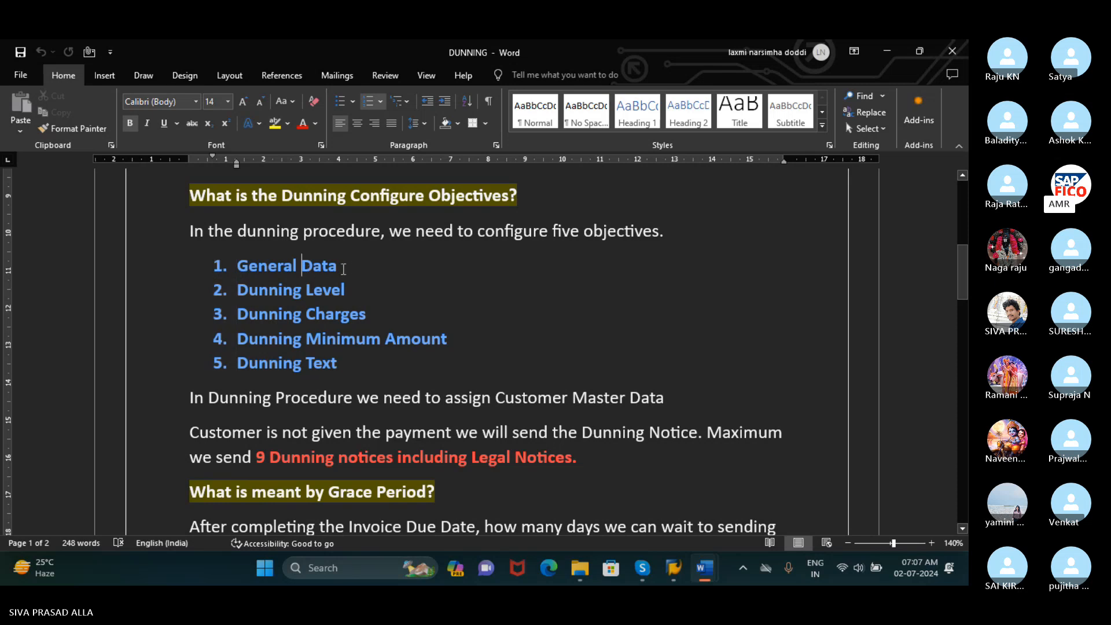
drag(237, 266, 418, 364)
scroll(421, 368, down, 1)
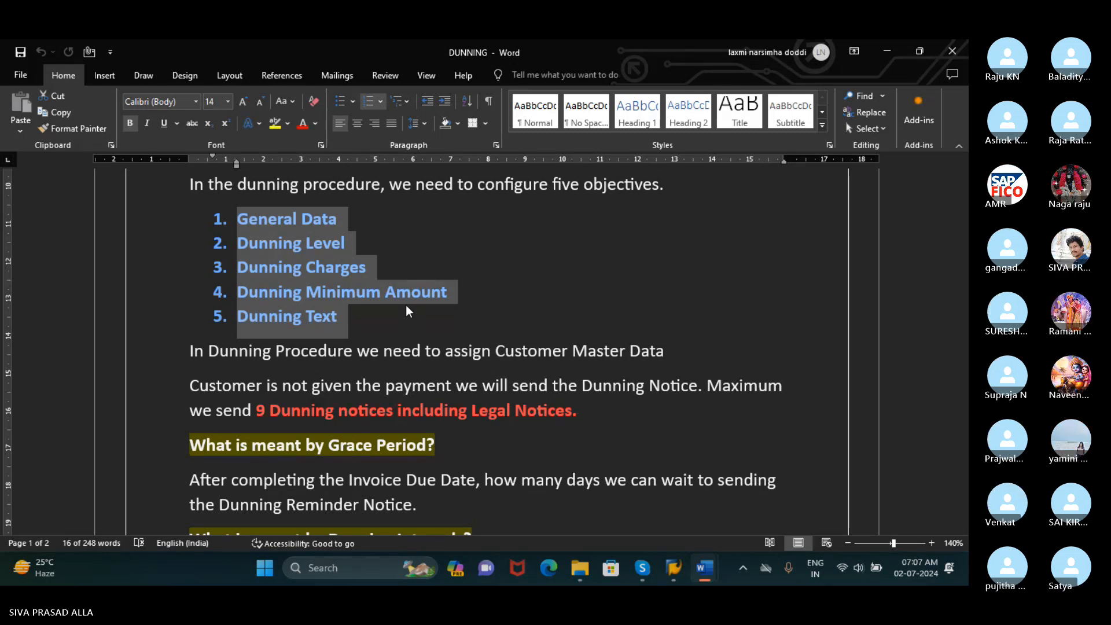
Read the text below the objectives list on assigning Customer Master Data and the maximum number of dunning notices, selecting both paragraphs
scroll(405, 311, down, 2)
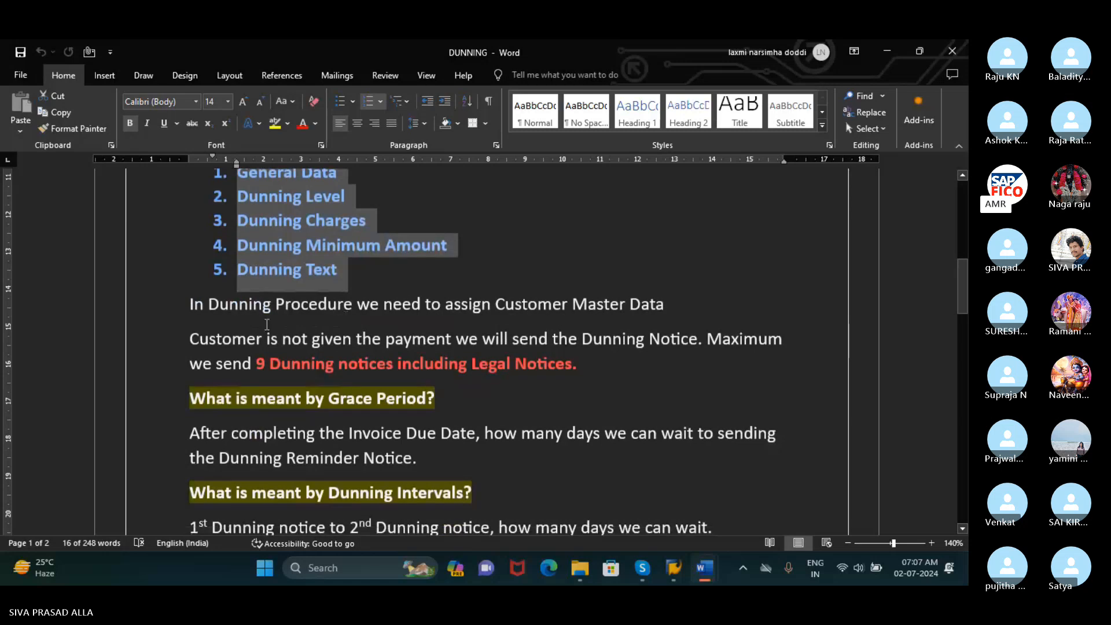
drag(184, 306, 633, 296)
drag(557, 299, 665, 305)
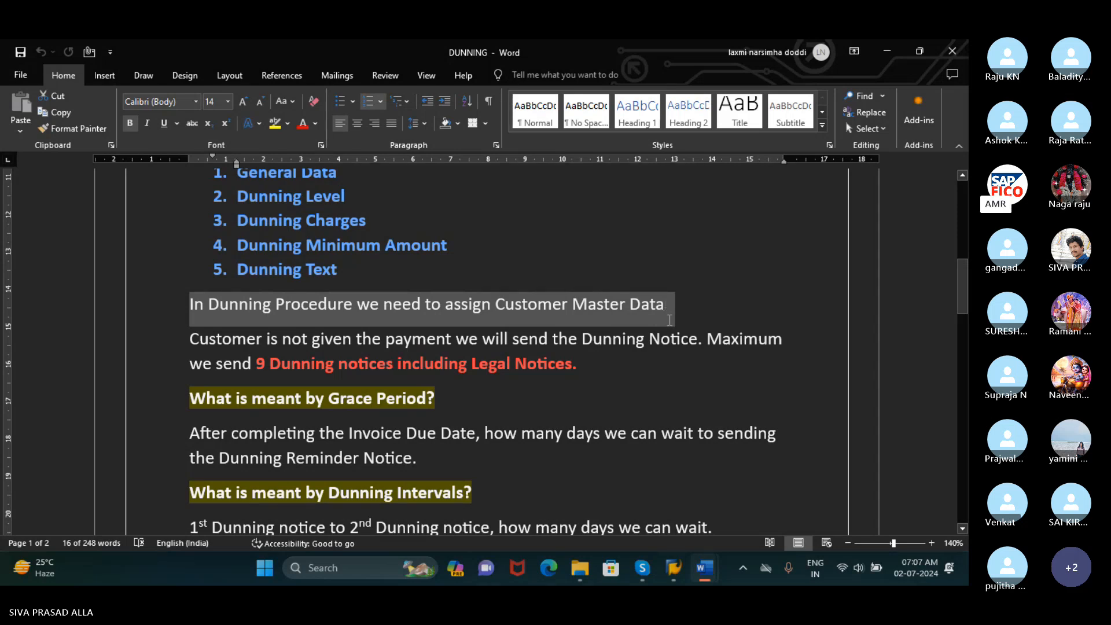
drag(669, 320, 756, 343)
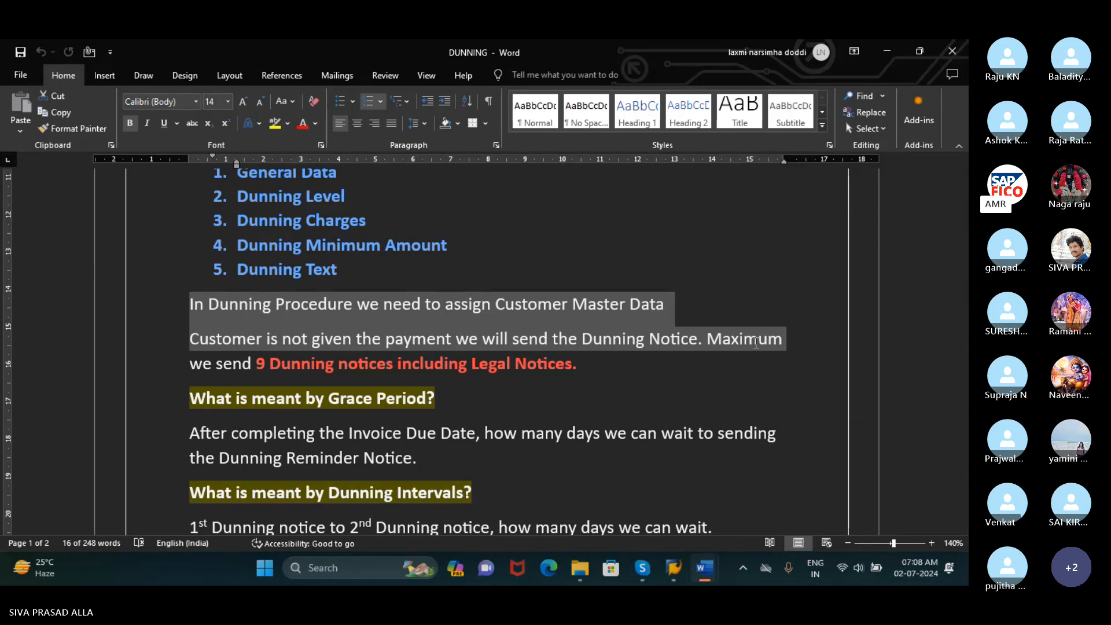
drag(755, 343, 763, 362)
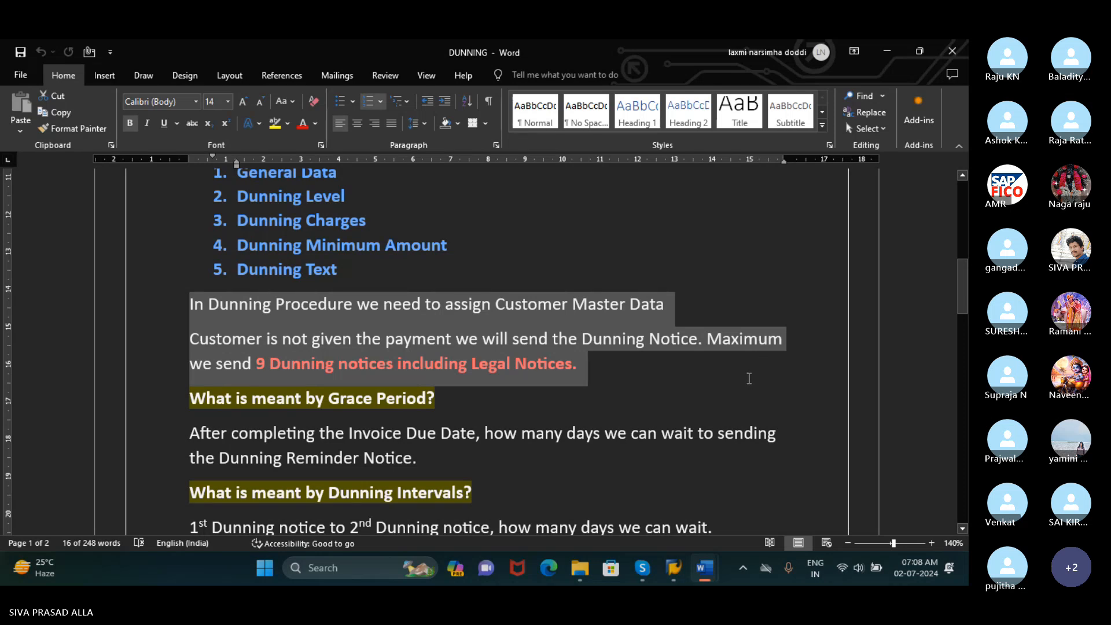
drag(748, 378, 748, 376)
Review the "What is meant by Grace Period?" section, selecting its heading and the explanation about waiting after the invoice due date
scroll(747, 376, down, 2)
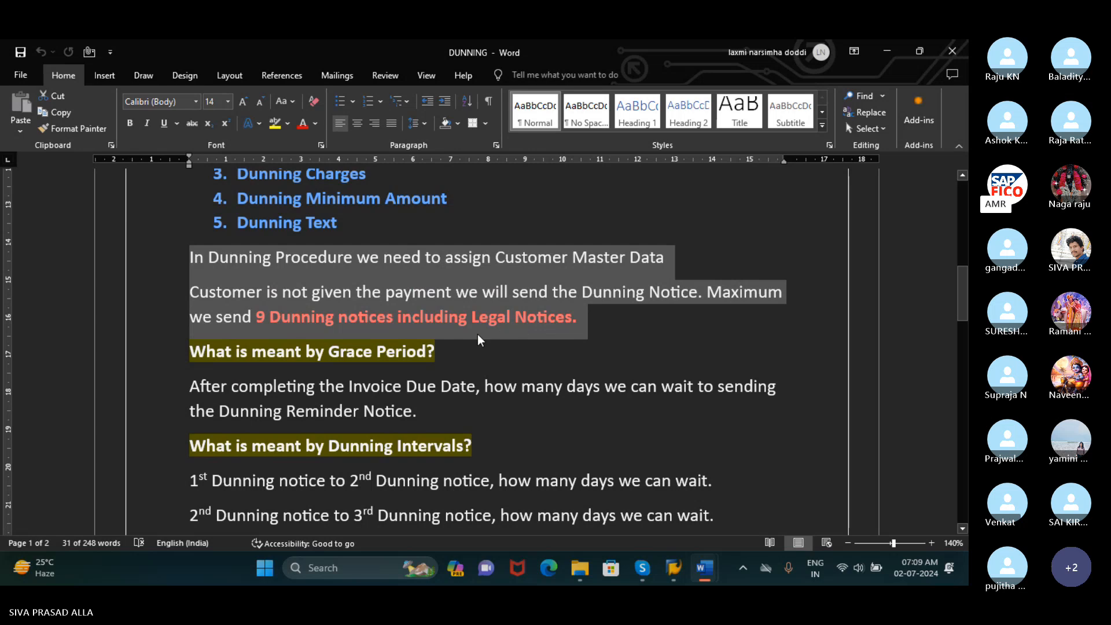
scroll(477, 334, down, 1)
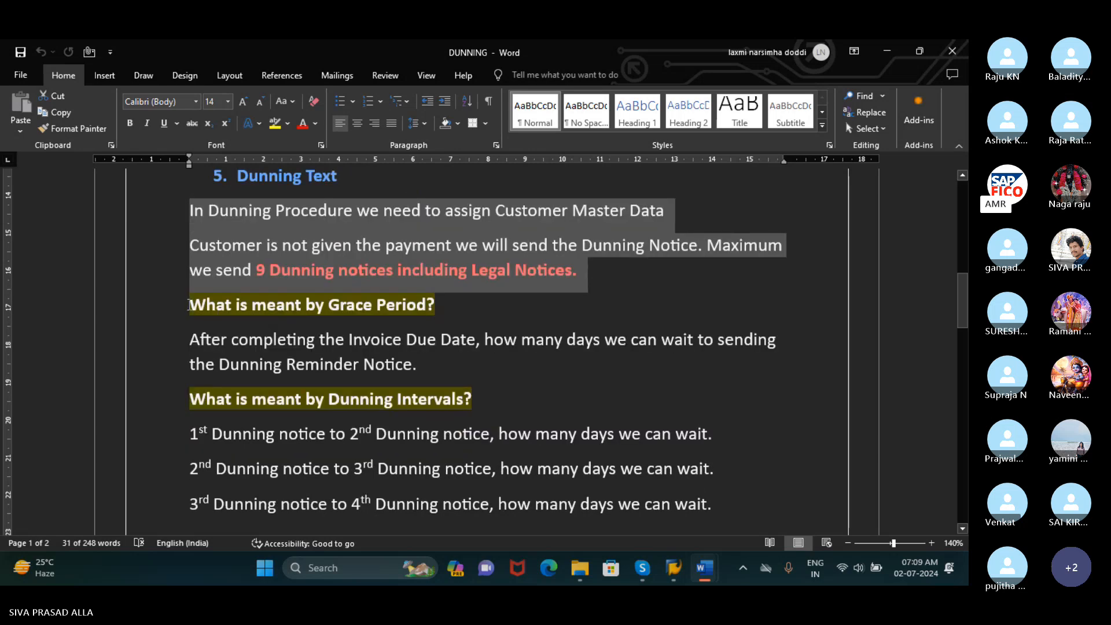
drag(187, 305, 480, 311)
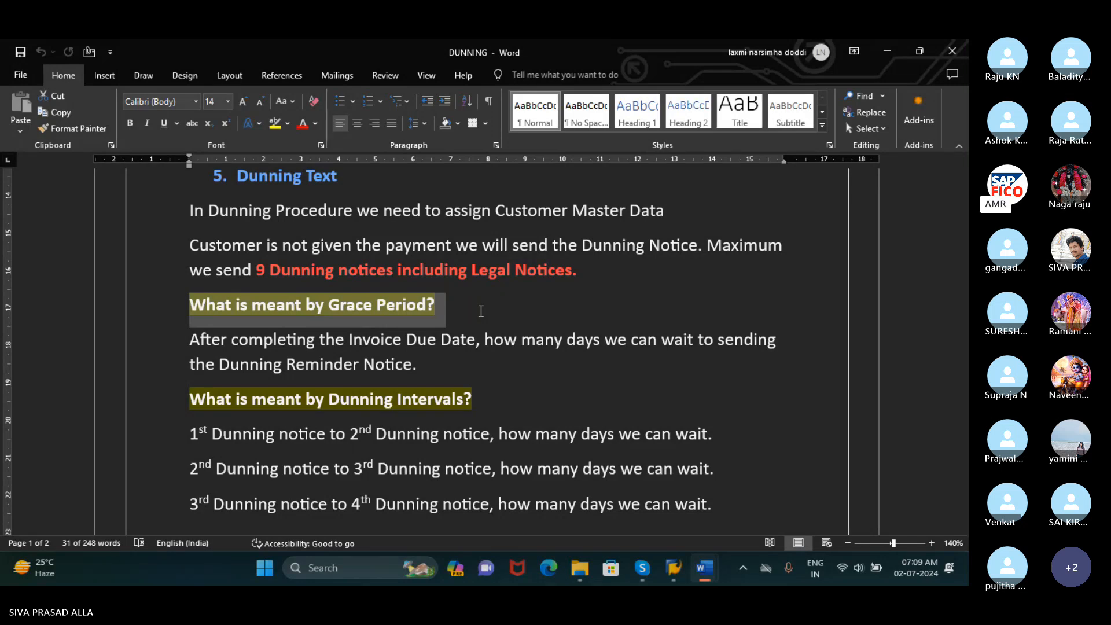
drag(481, 311, 696, 347)
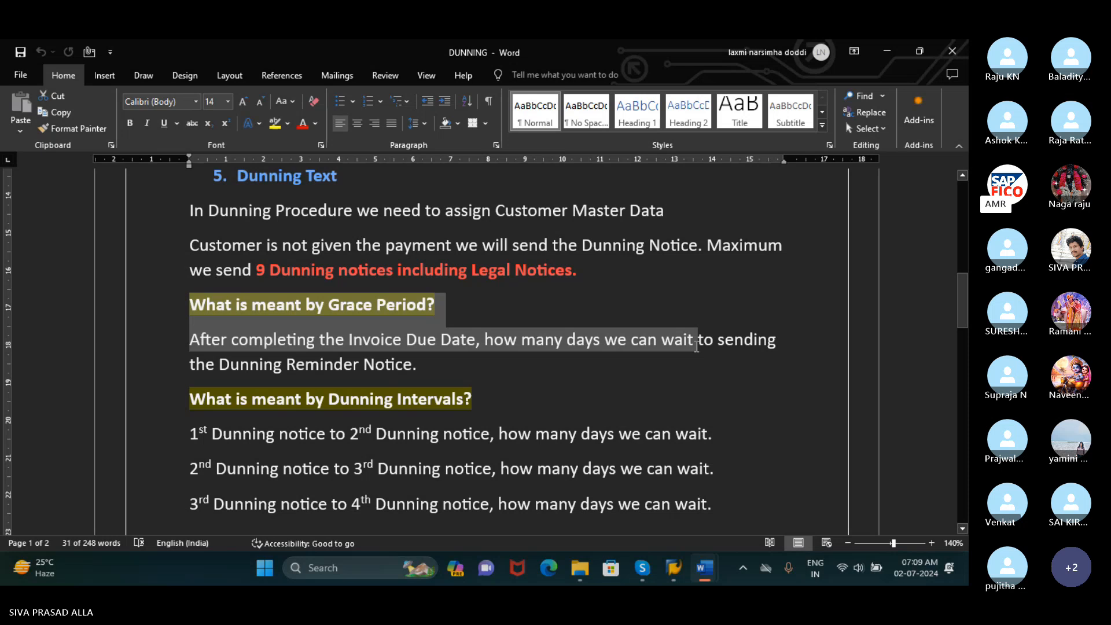
drag(697, 345, 697, 362)
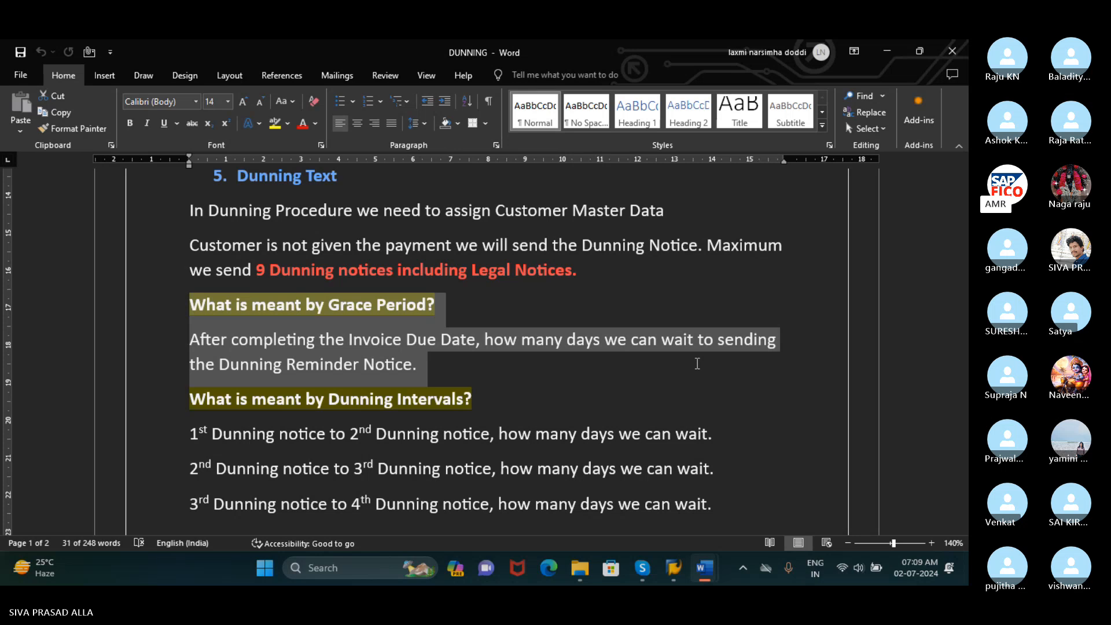
scroll(697, 364, down, 1)
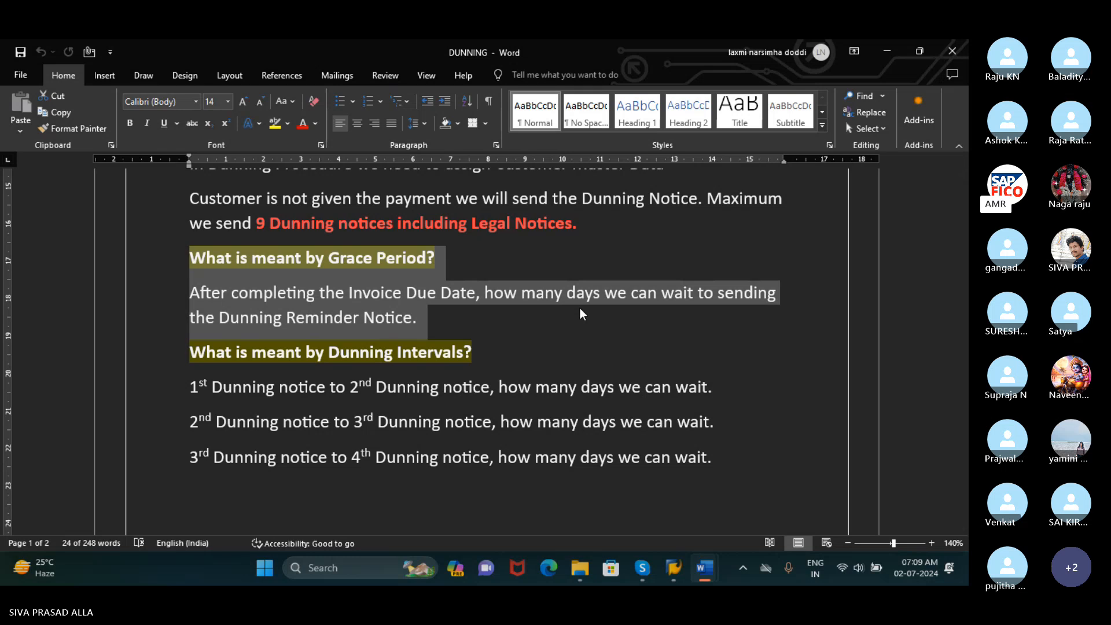
Review the "What is meant by Dunning Intervals?" section, selecting its heading and the three lines on waiting days between notices
scroll(558, 339, down, 1)
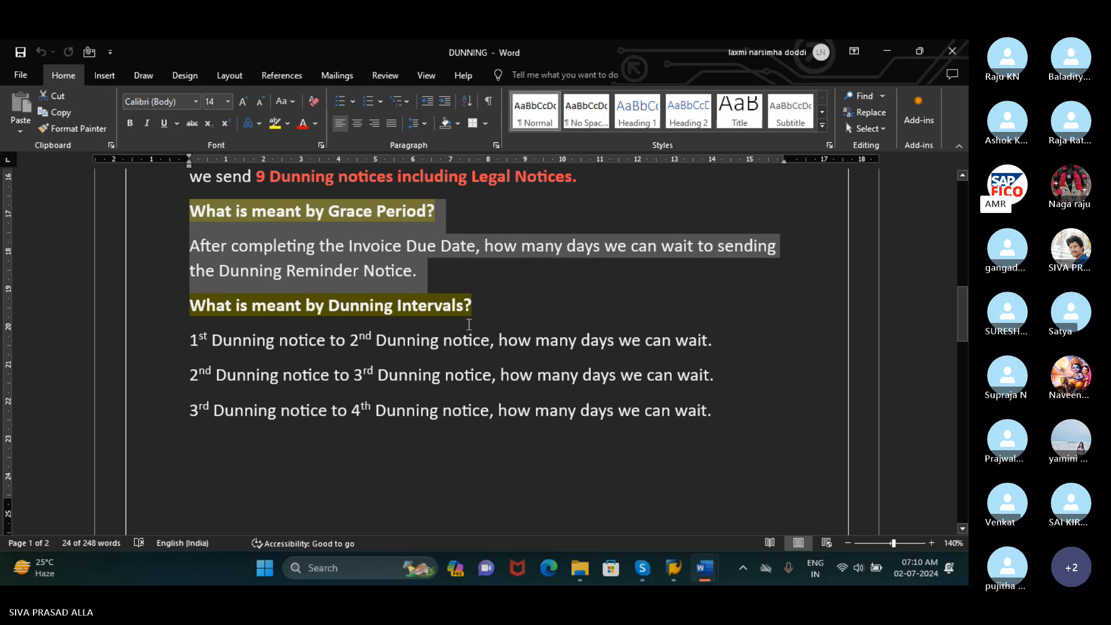
click(190, 317)
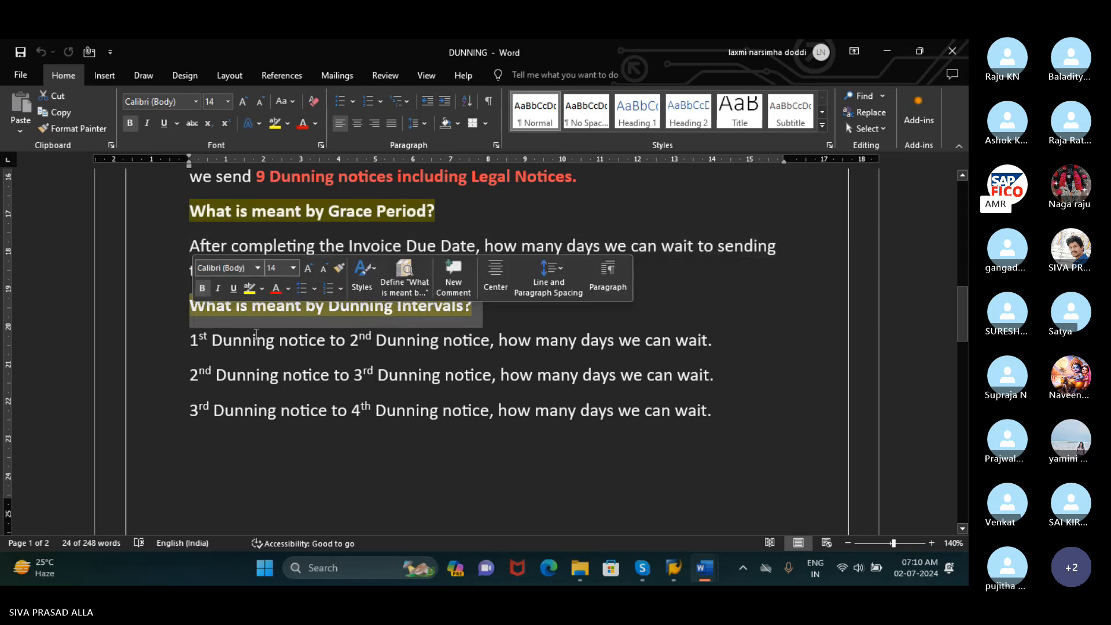
click(480, 340)
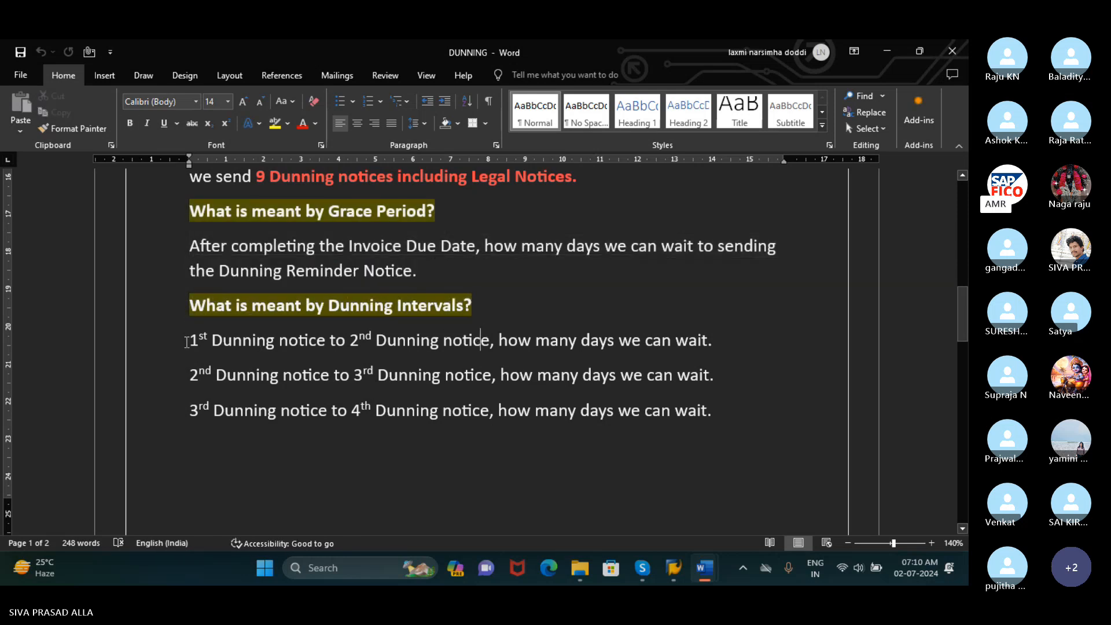
drag(187, 343, 714, 361)
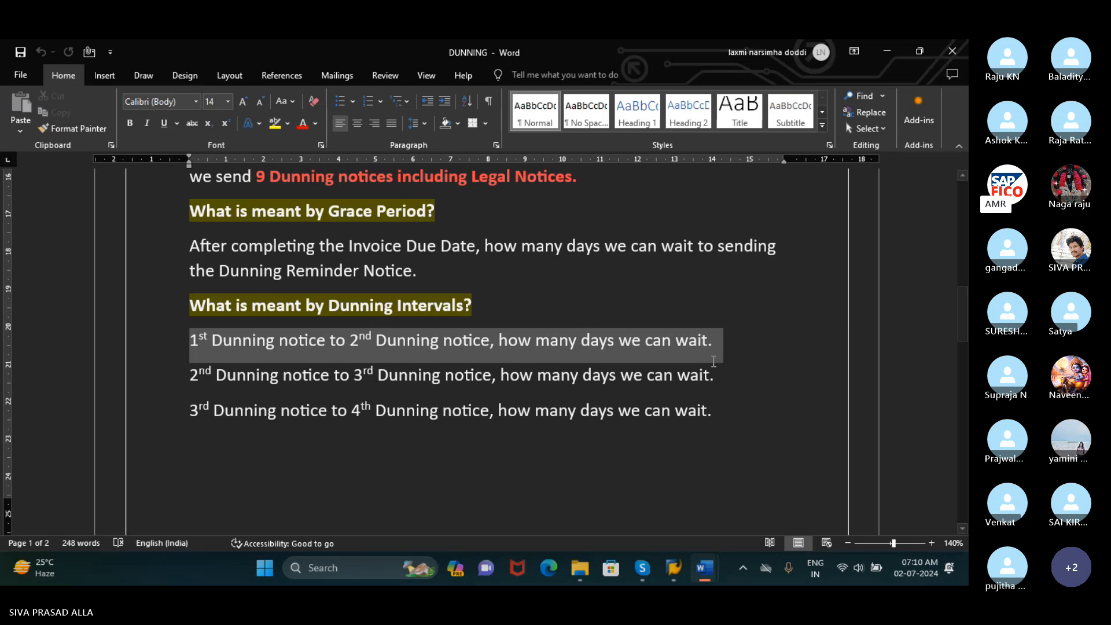
drag(713, 361, 724, 410)
Examine the "Dunning Configurations Steps:" list on page 2, with its transaction codes for dunning areas, procedure, run and customer change
scroll(725, 409, down, 1)
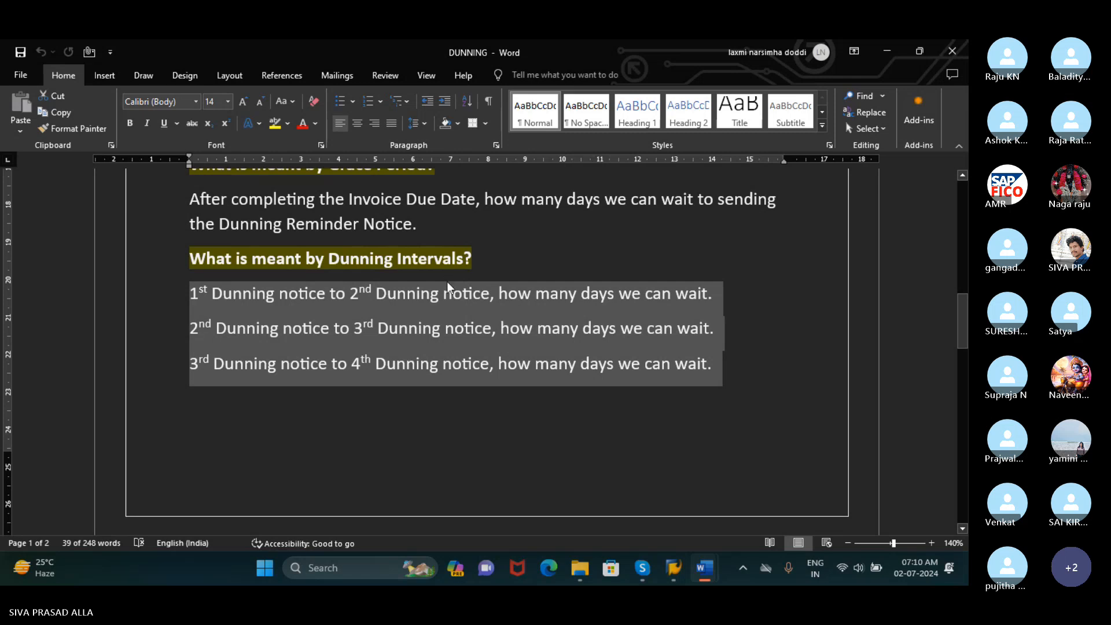
scroll(445, 288, down, 3)
scroll(445, 288, down, 1)
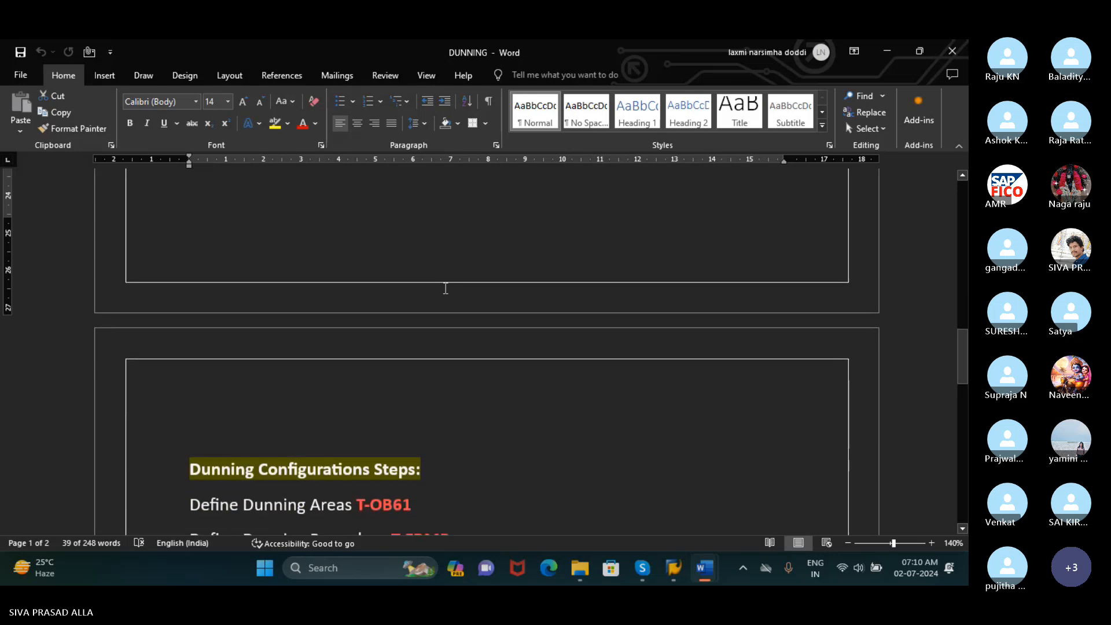
scroll(446, 289, up, 3)
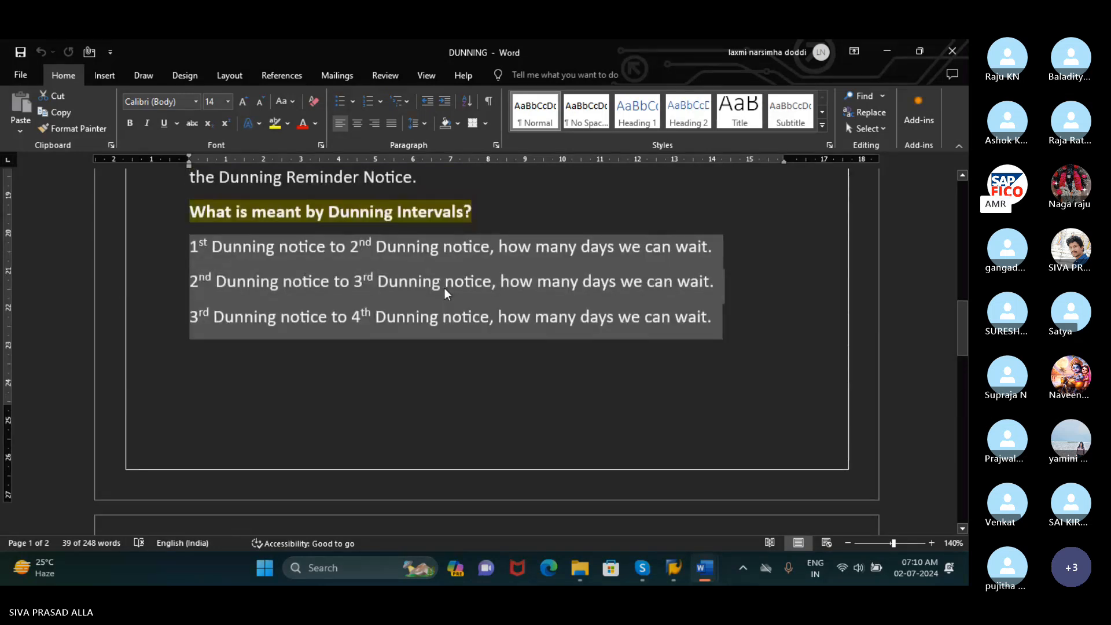
scroll(445, 292, down, 5)
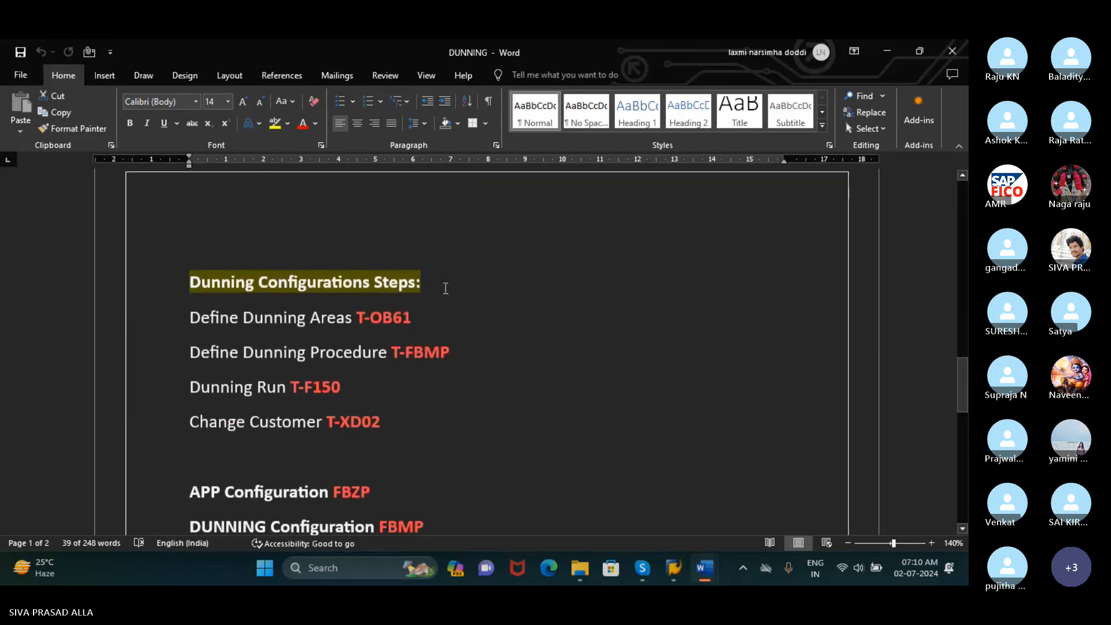
scroll(445, 288, down, 1)
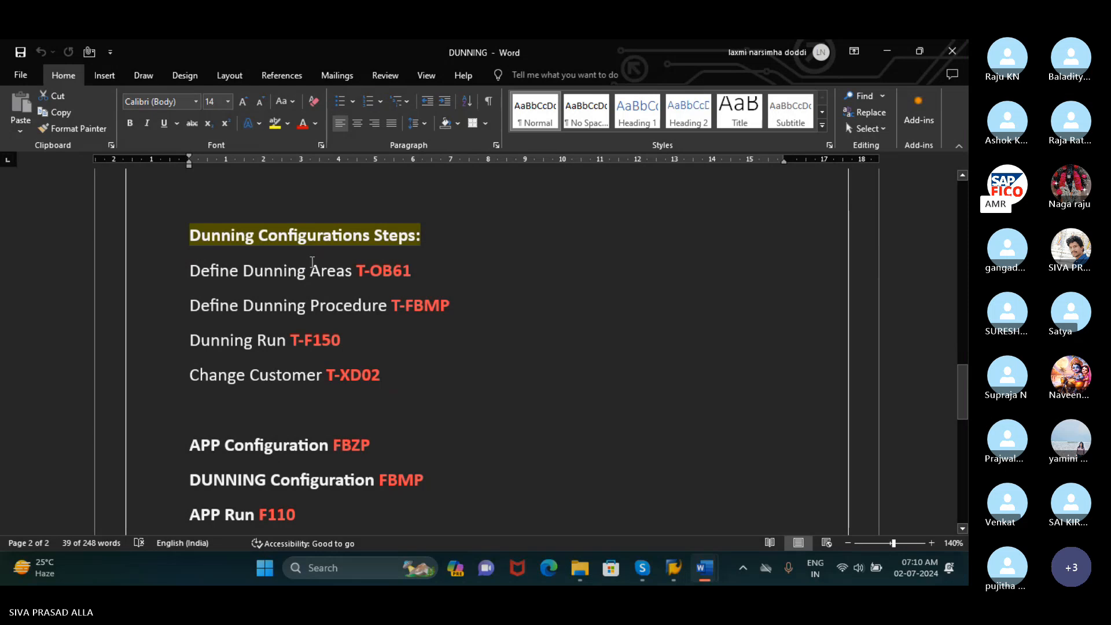
scroll(376, 255, down, 1)
scroll(391, 271, up, 1)
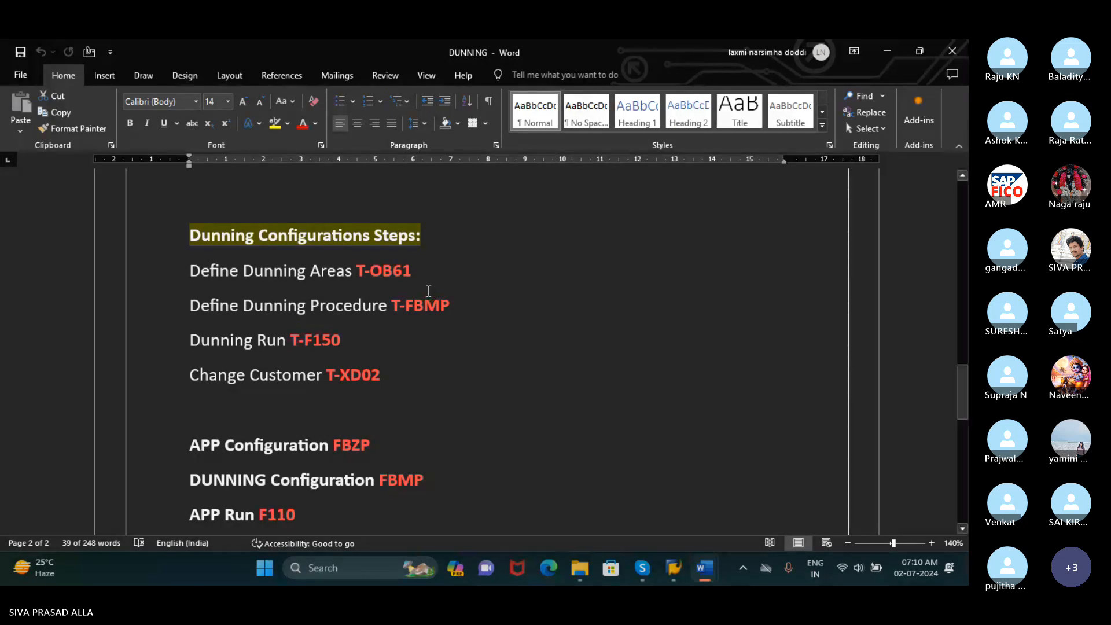
Switch to SAP Logon 740 and open the third ECC connection in the list
click(672, 572)
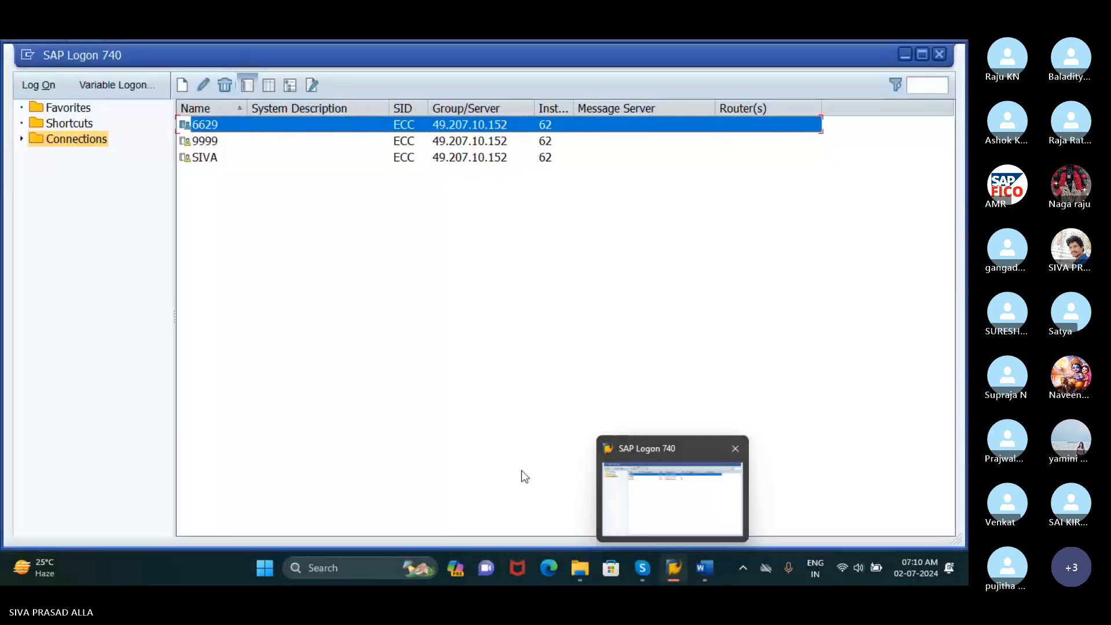
click(260, 169)
click(250, 162)
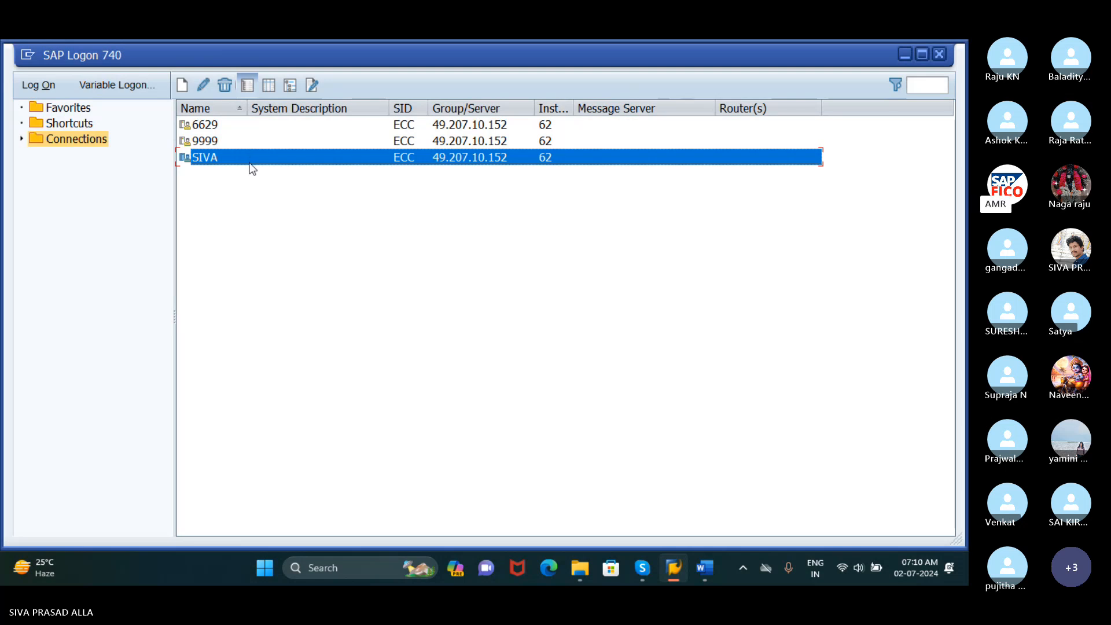
double_click(250, 162)
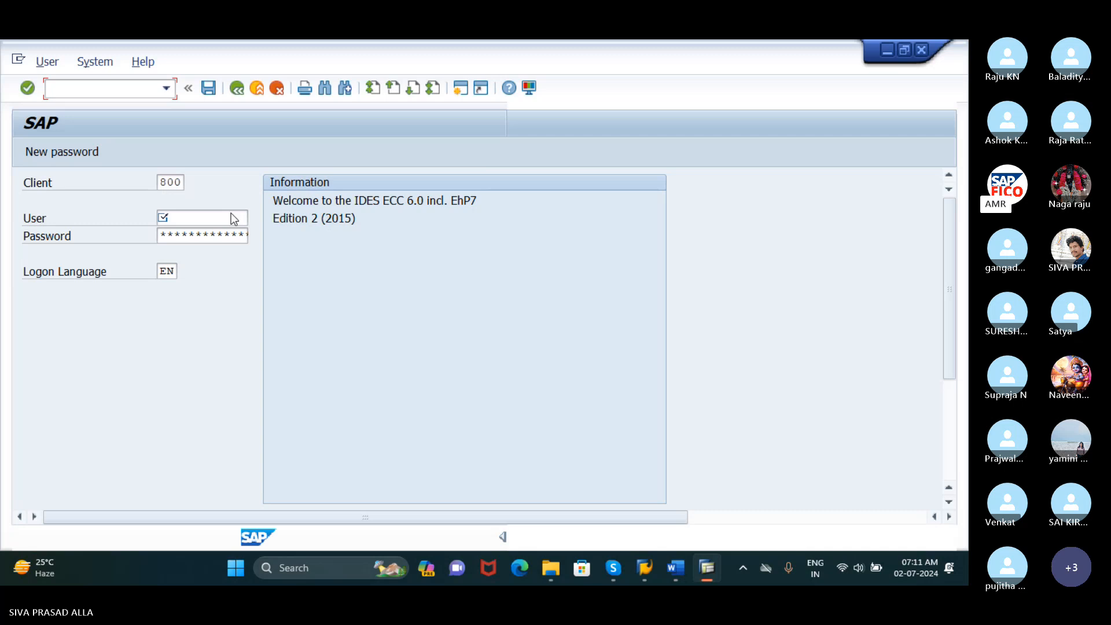
Log on to client 800 with the saved user ID and the account password
click(231, 214)
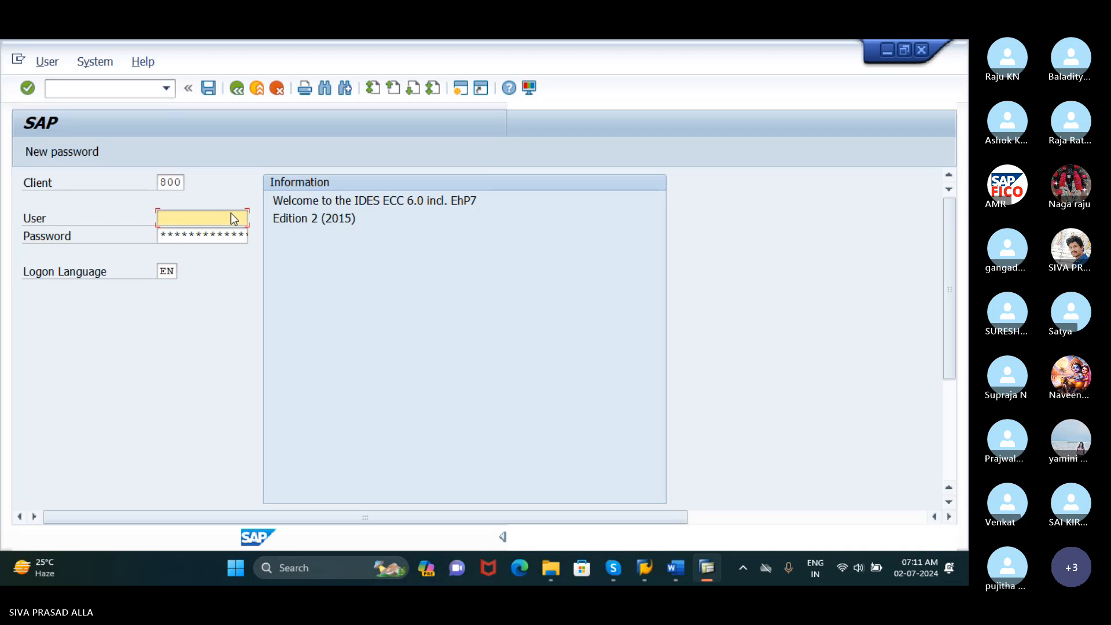
text(62)
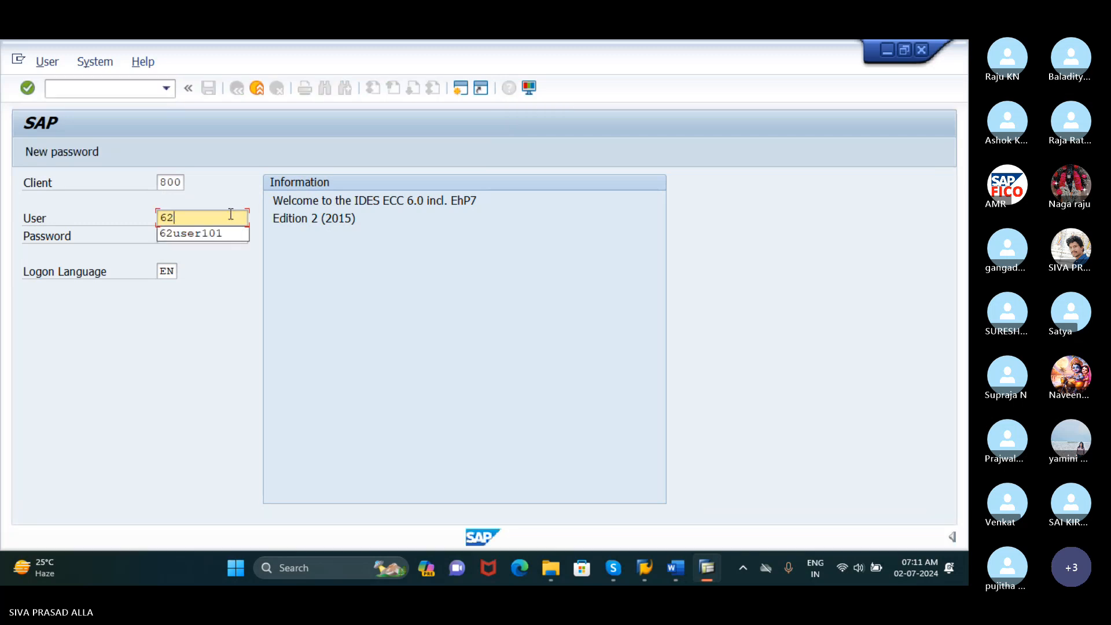
click(218, 234)
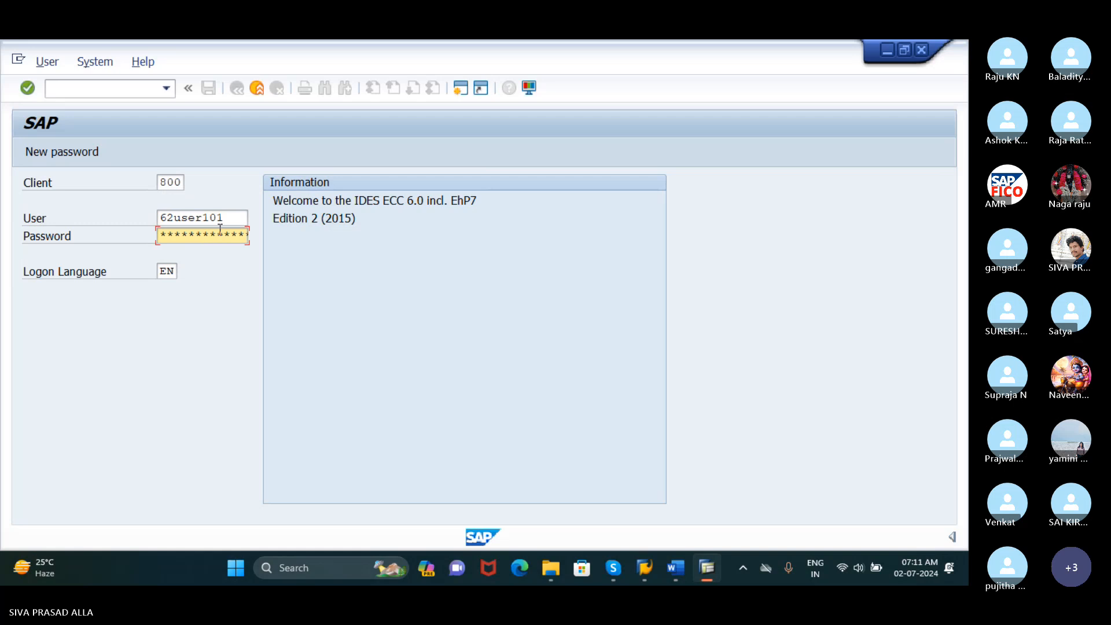
key(Return)
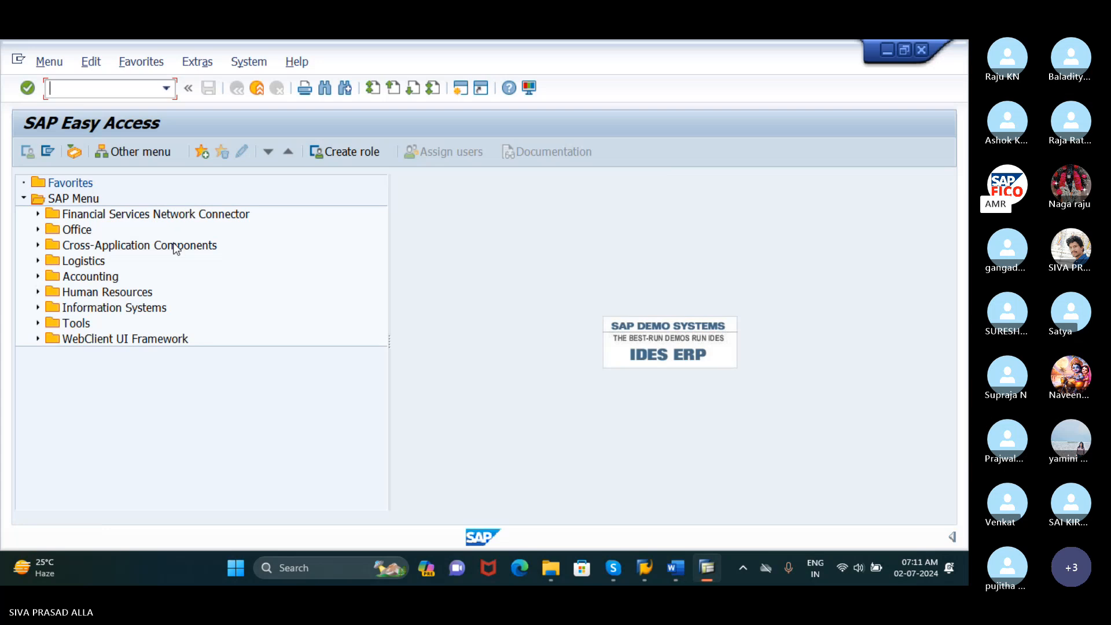
Open the SAP Reference IMG through transaction SPRO, and return to SAP Easy Access with /N
text(SPRO)
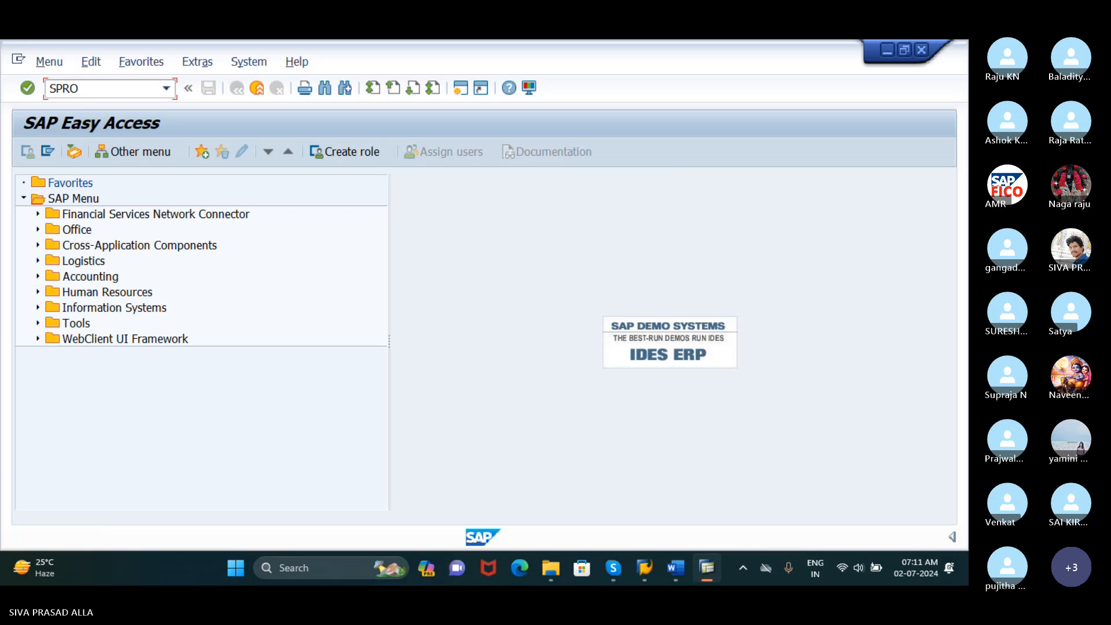
key(Return)
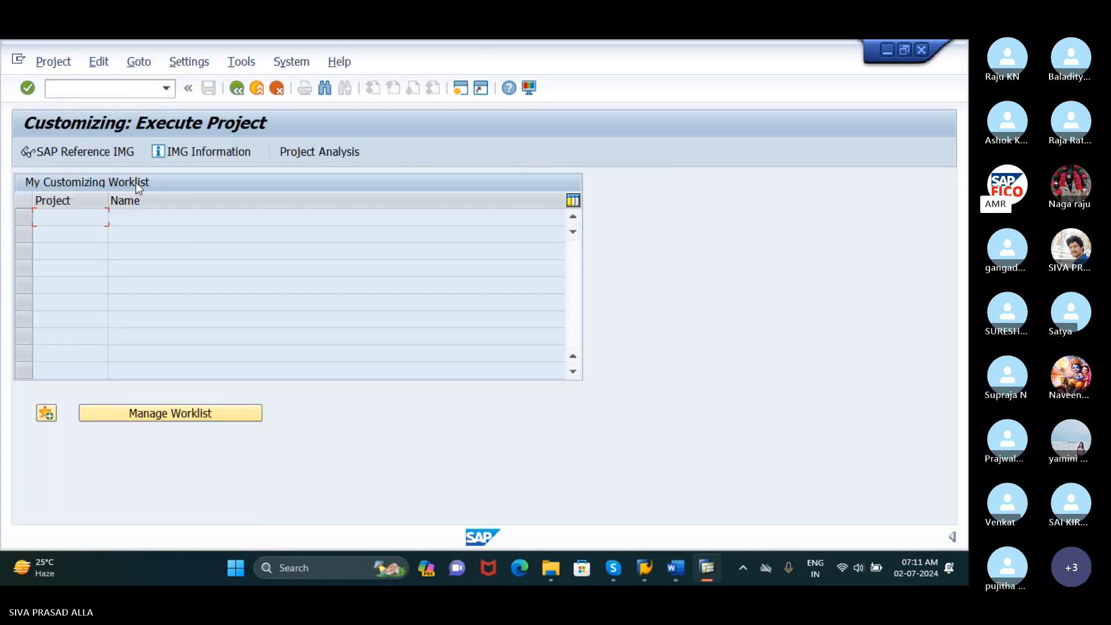
click(114, 151)
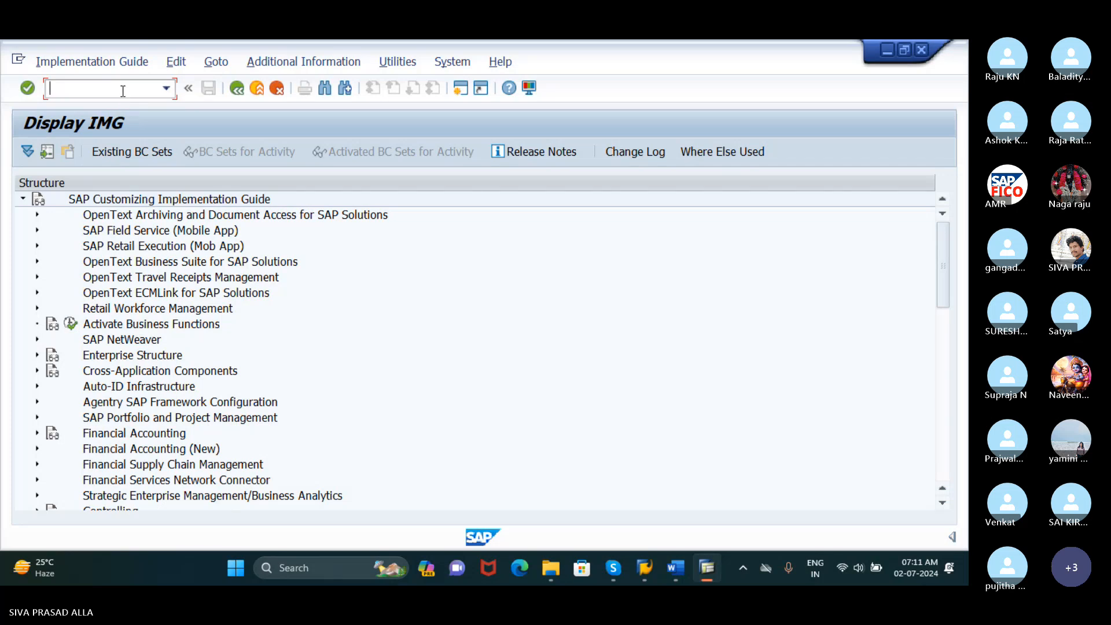
text(/N)
key(Return)
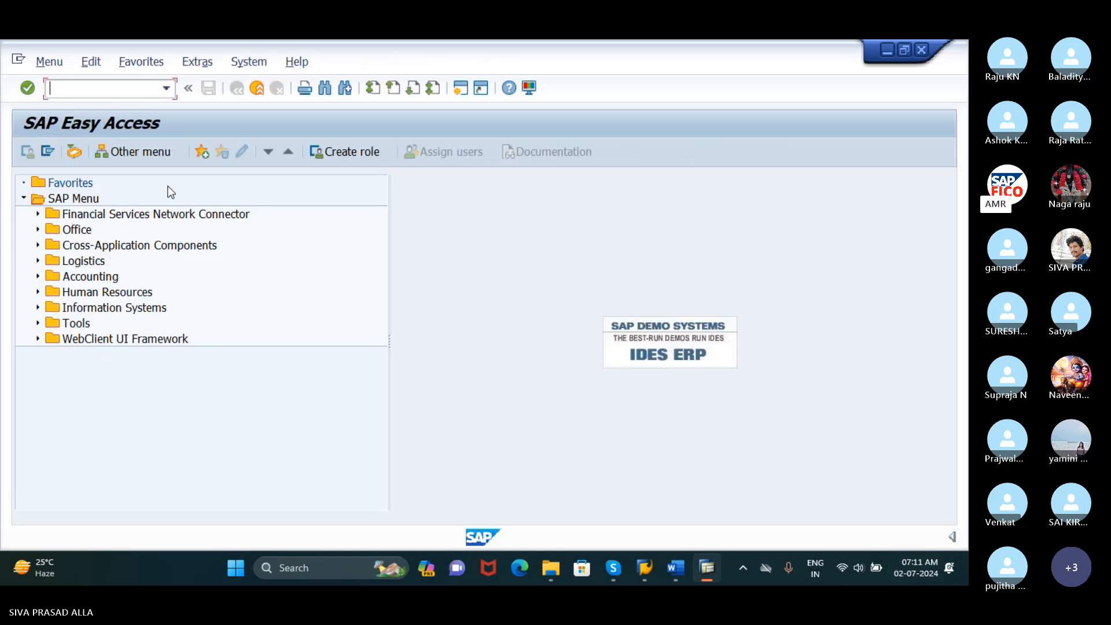
Open SPRO - Execute Project from the SAP Menu path Tools > Customizing > IMG, and display the SAP Reference IMG
click(38, 324)
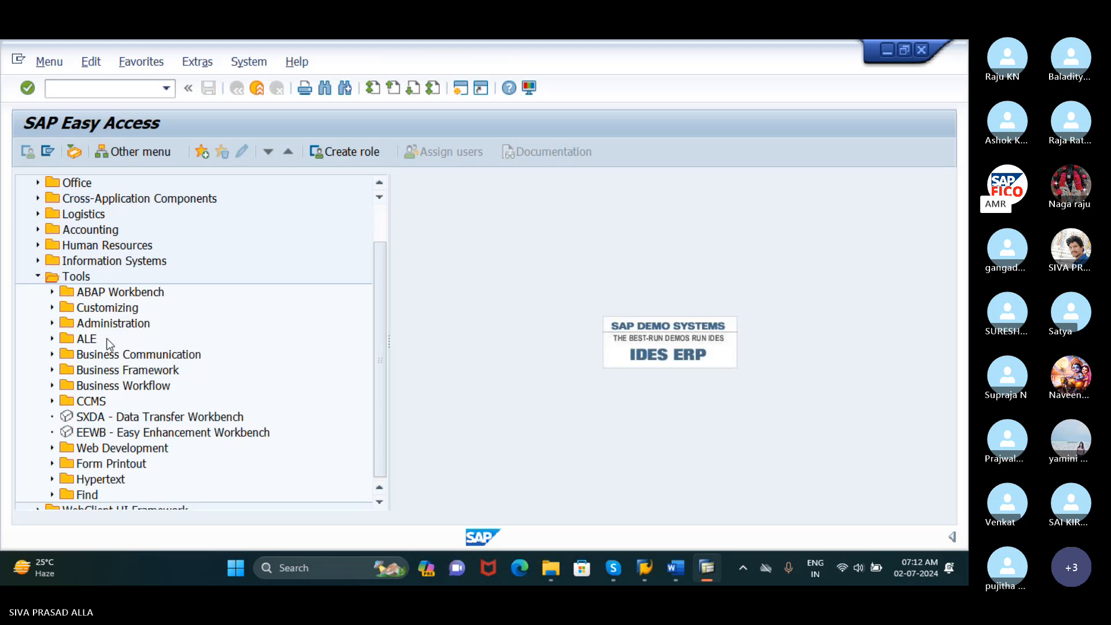
click(52, 307)
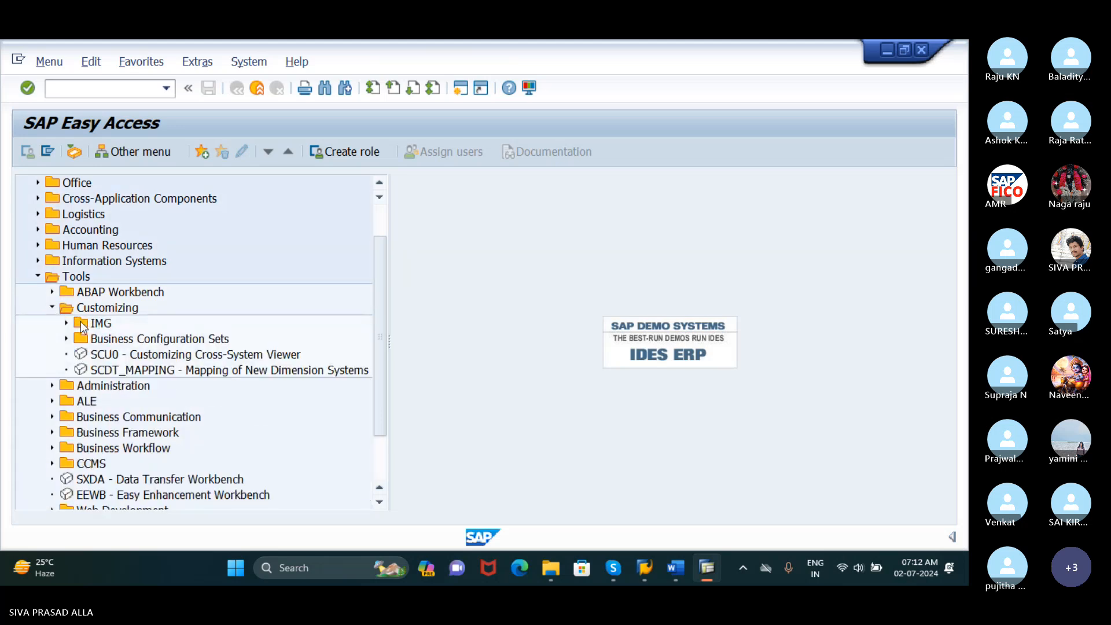
click(66, 323)
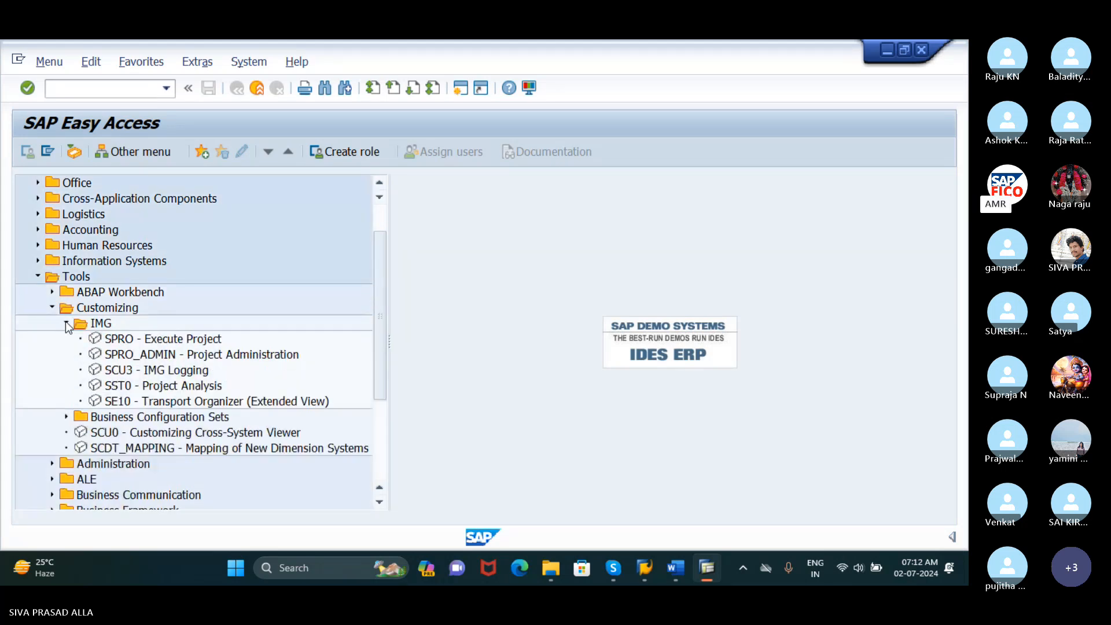
double_click(124, 341)
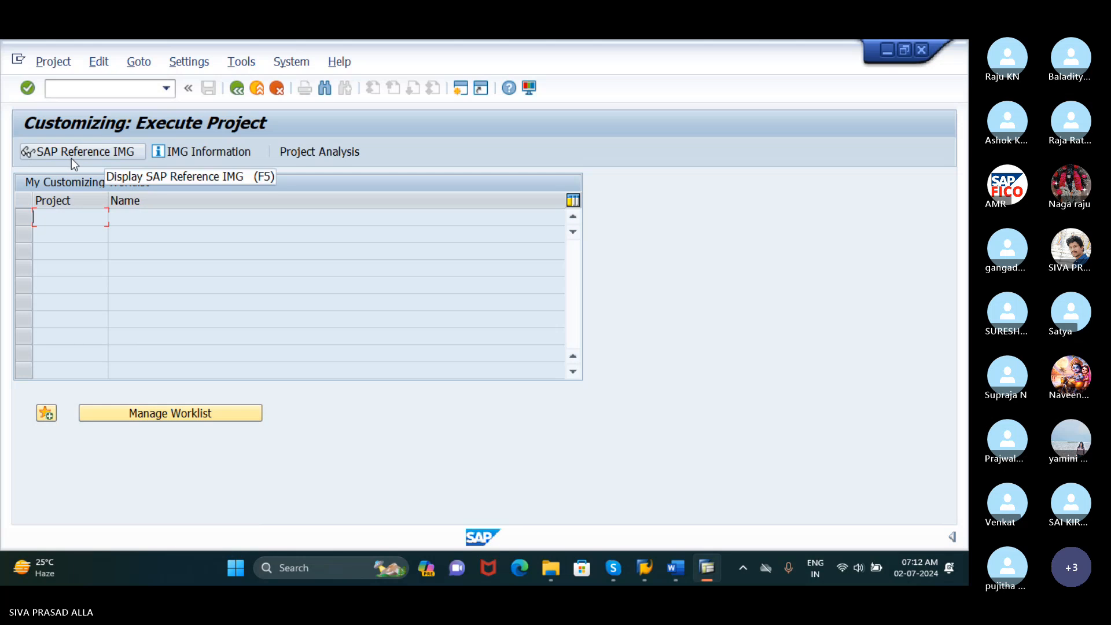
click(71, 157)
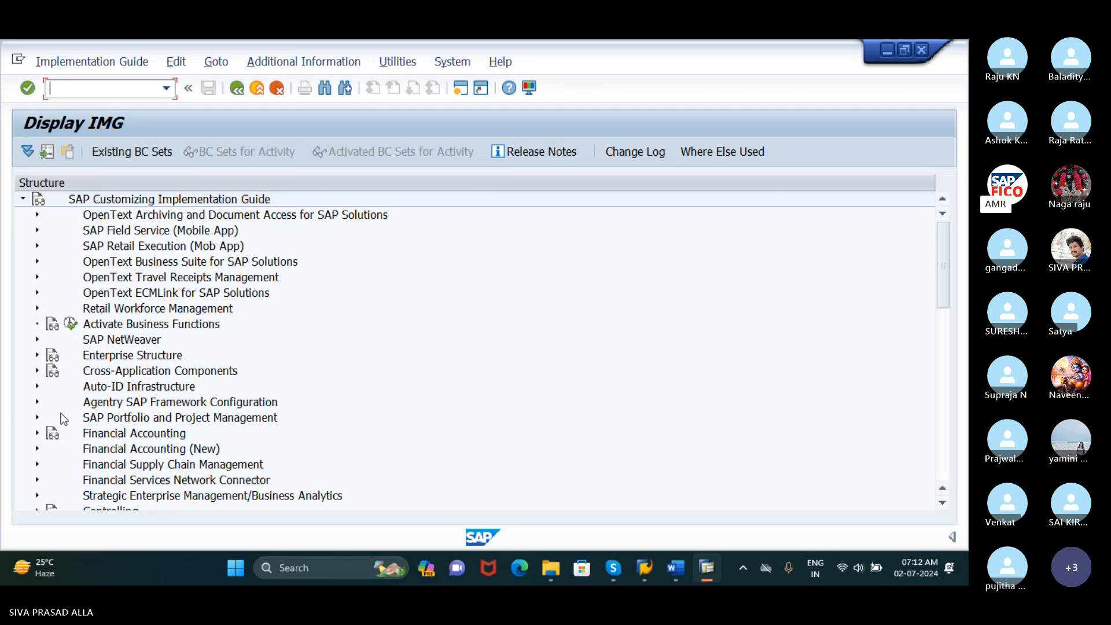
Expand Financial Accounting (New), and expand Financial Accounting down to Accounts Receivable and Accounts Payable > Business Transactions in the IMG structure
scroll(61, 425, down, 1)
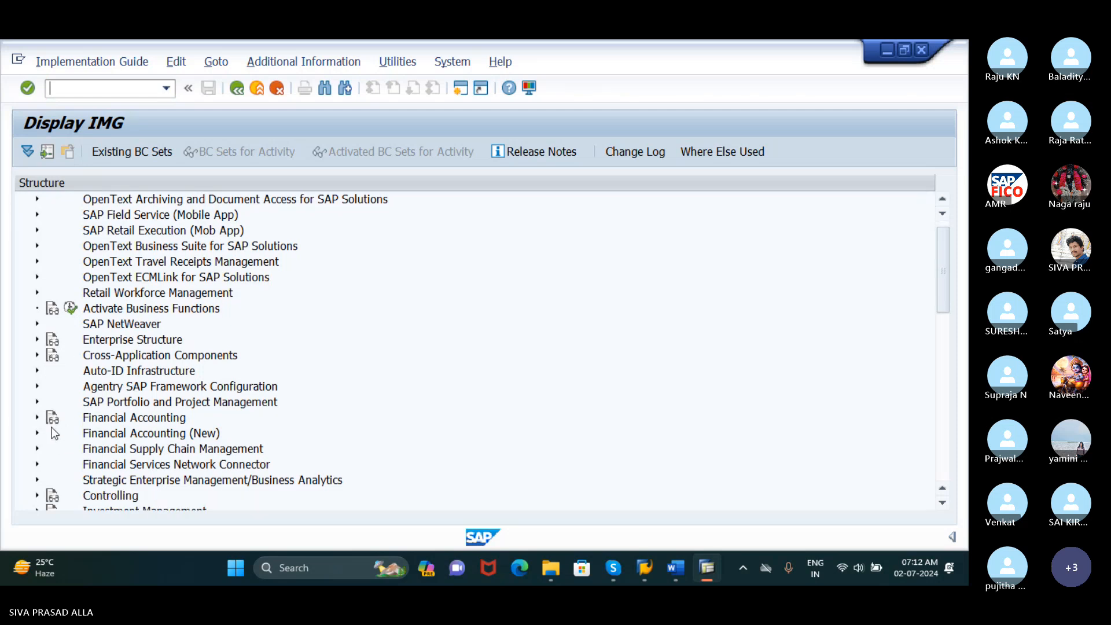
click(37, 433)
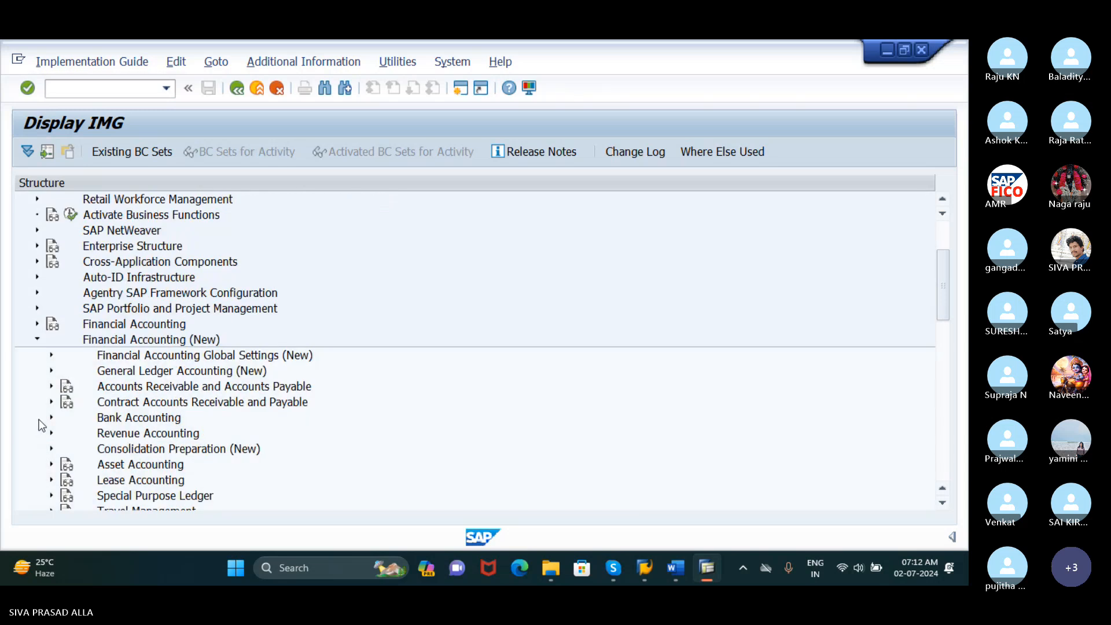
click(37, 324)
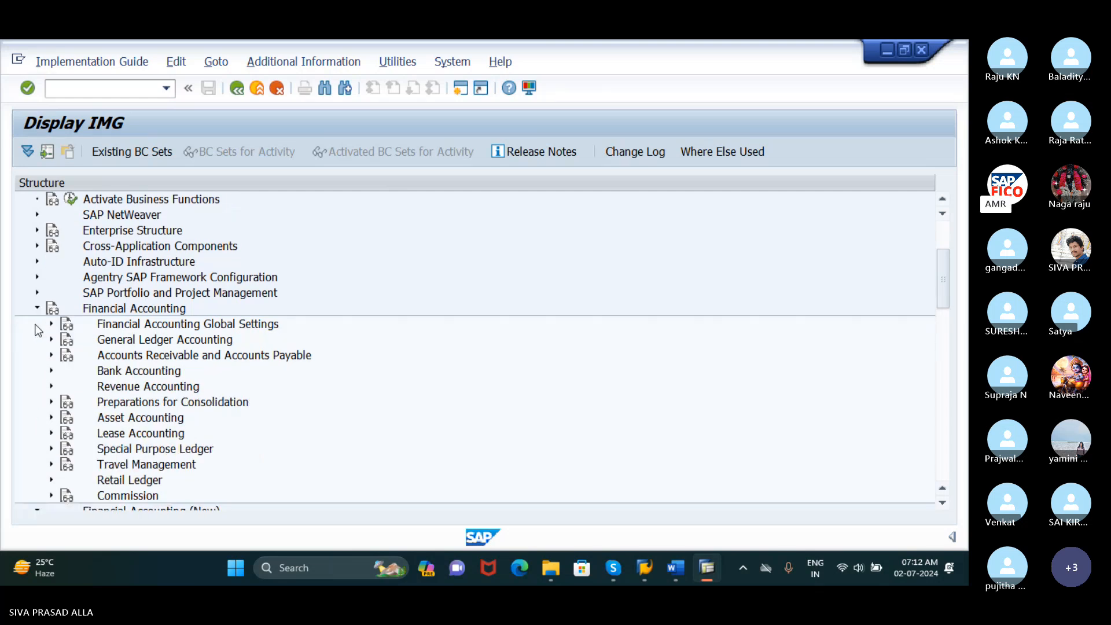
click(52, 356)
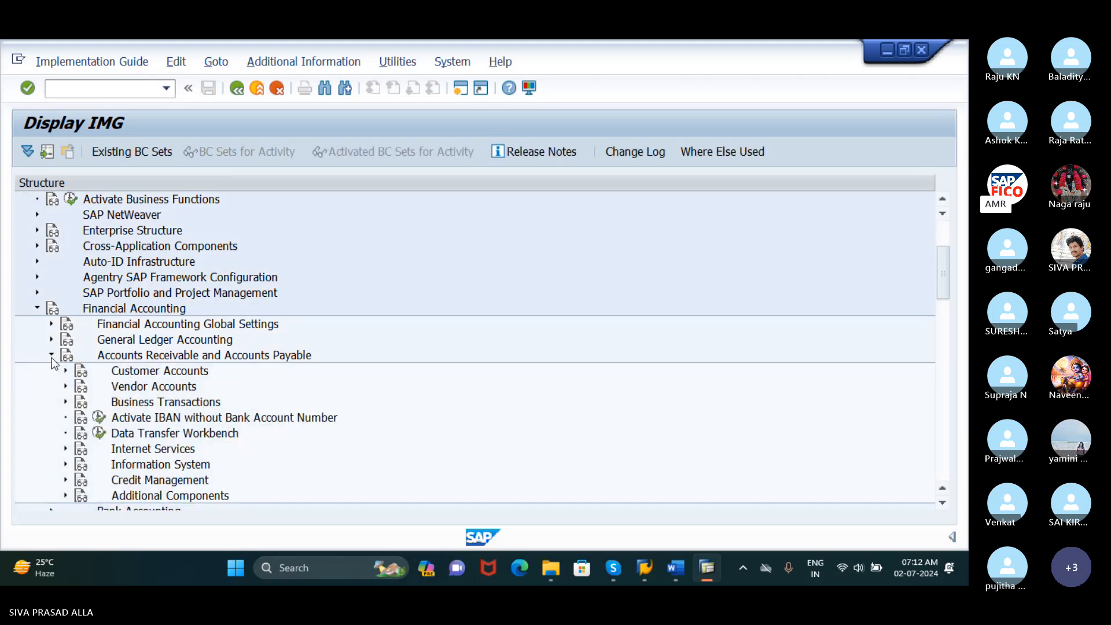
scroll(248, 404, down, 4)
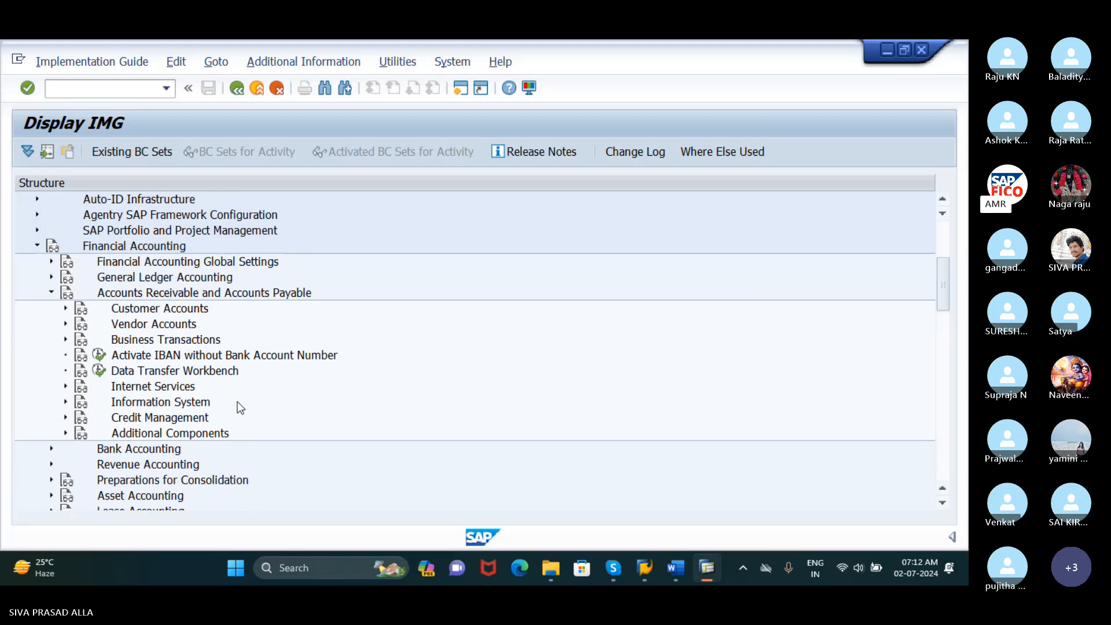
click(65, 339)
scroll(154, 362, up, 2)
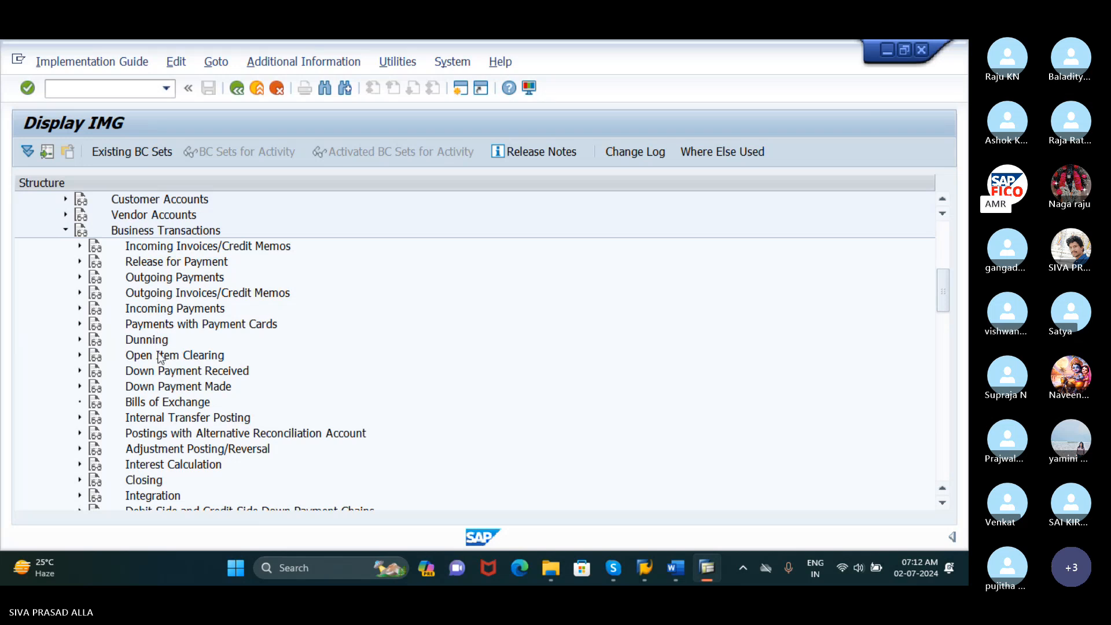
Expand Dunning and its Basic Settings for Dunning node to show the dunning areas, keys and block reasons activities
click(80, 339)
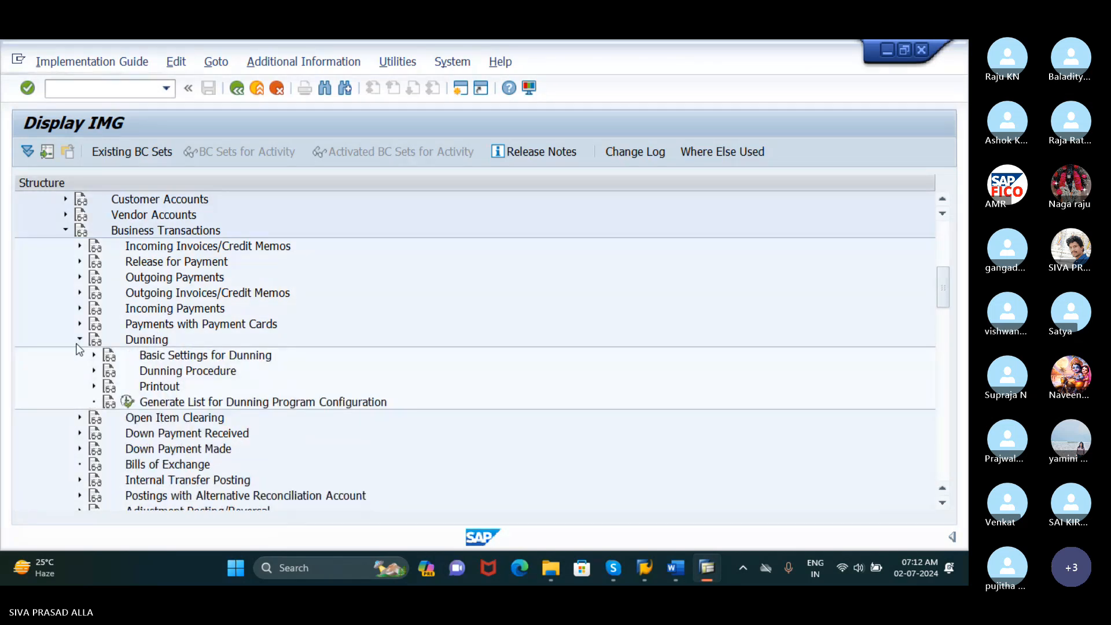
scroll(120, 365, down, 1)
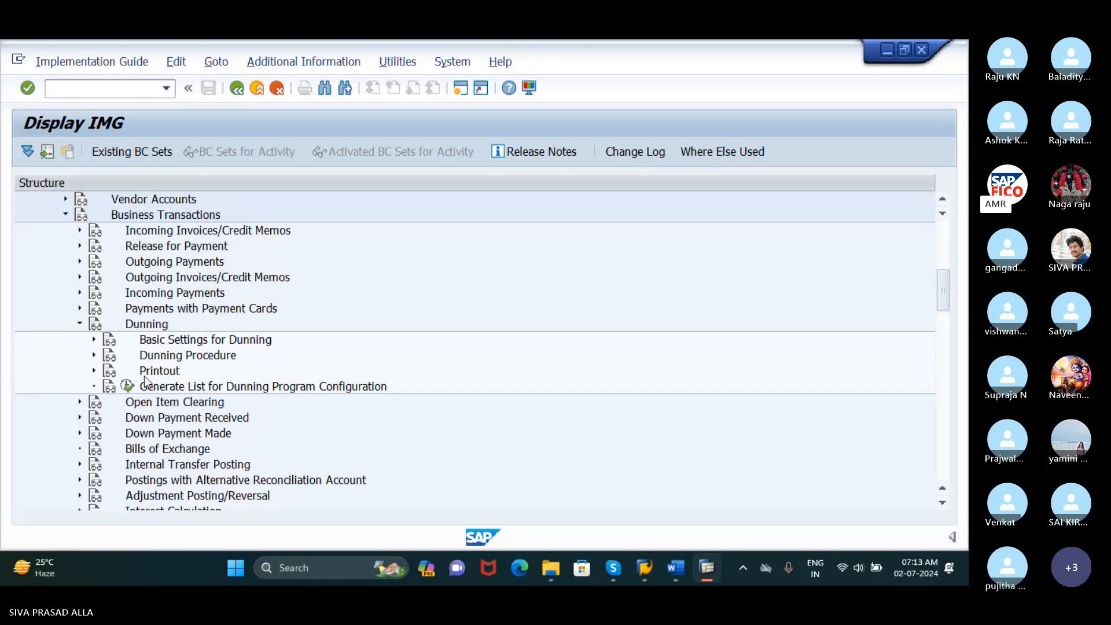
click(94, 340)
scroll(179, 376, down, 1)
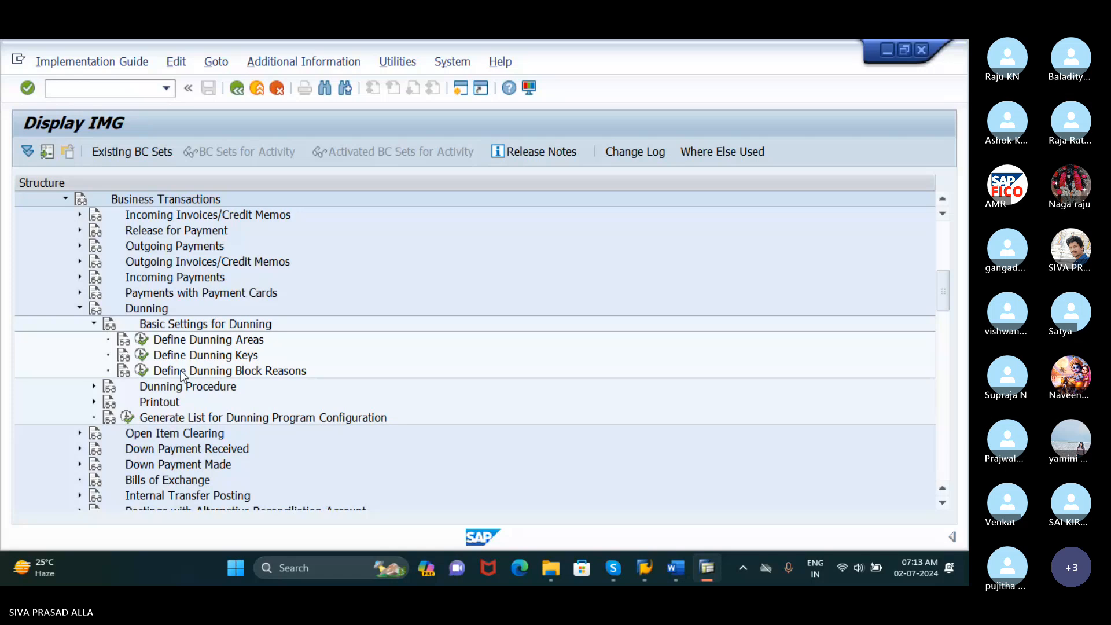
Display the IMG activity keys as additional information beside the structure, widen that column, and return to the Dunning basic settings
scroll(183, 376, down, 1)
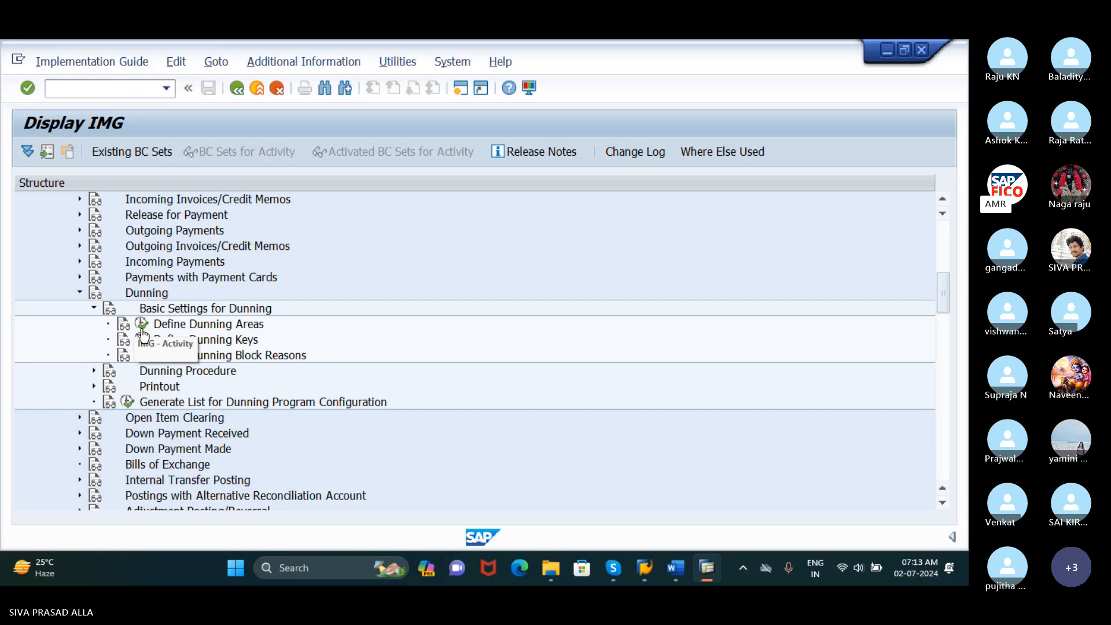
click(304, 62)
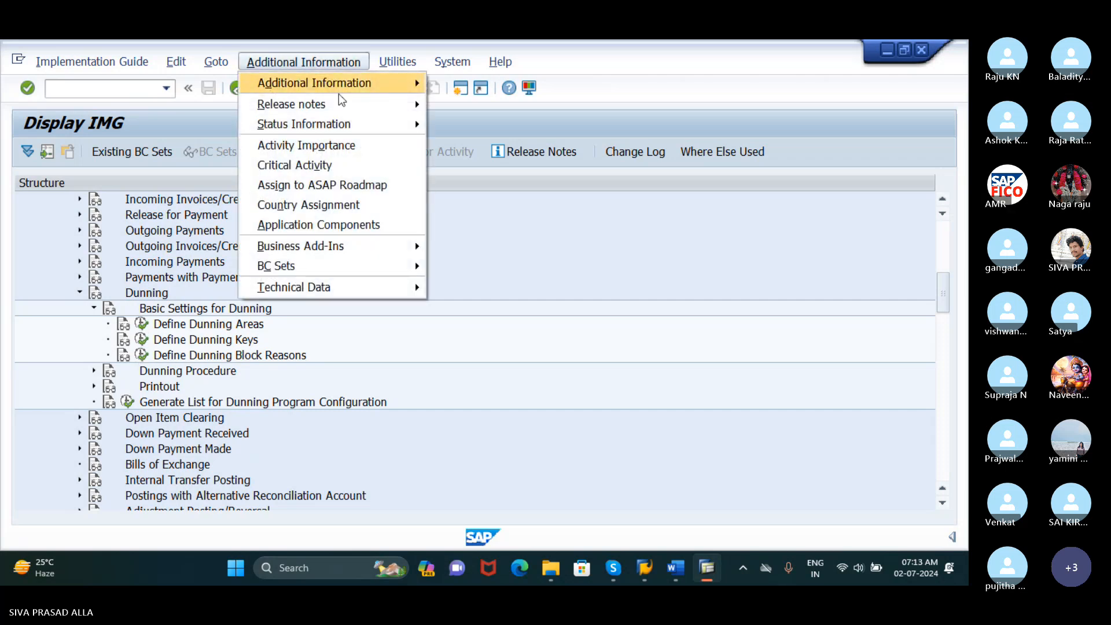
mouse_move(414, 88)
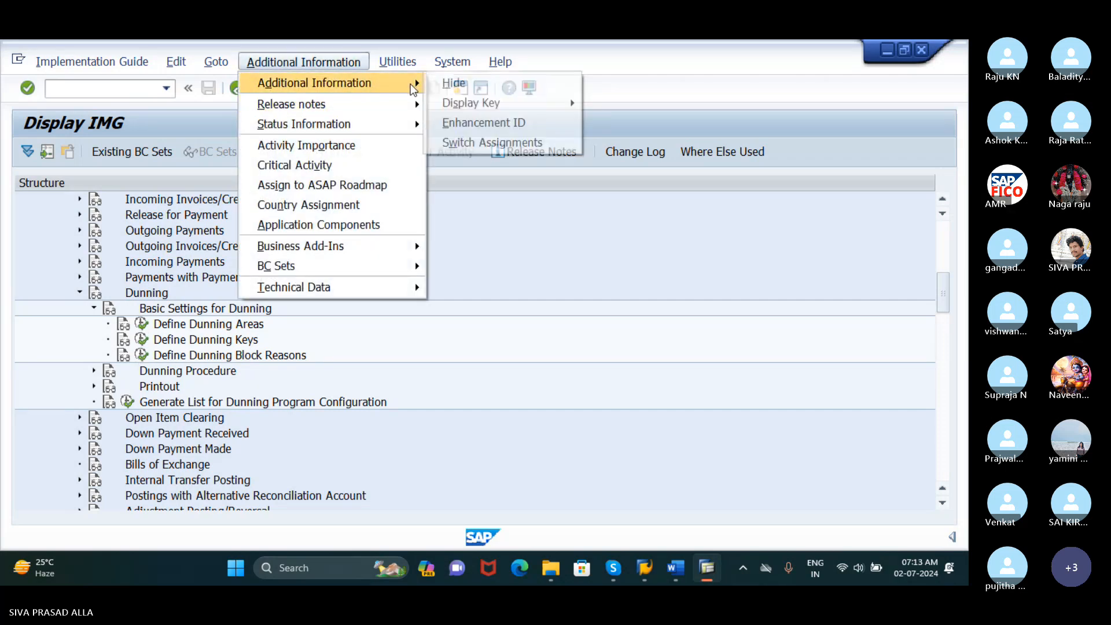
mouse_move(521, 103)
click(643, 123)
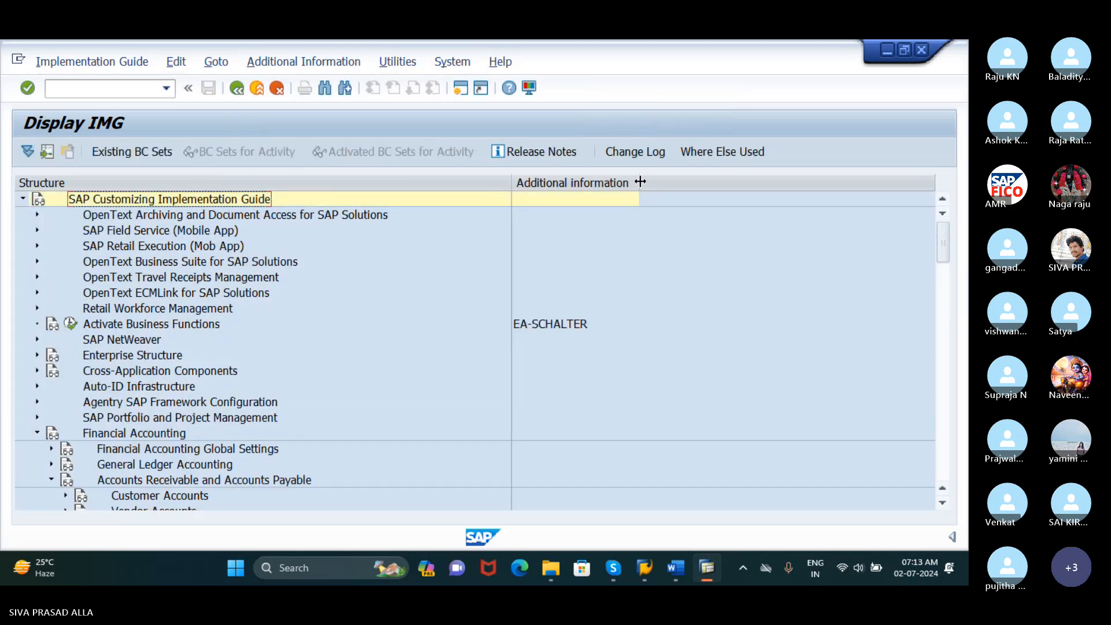
drag(639, 181, 723, 182)
scroll(282, 369, down, 3)
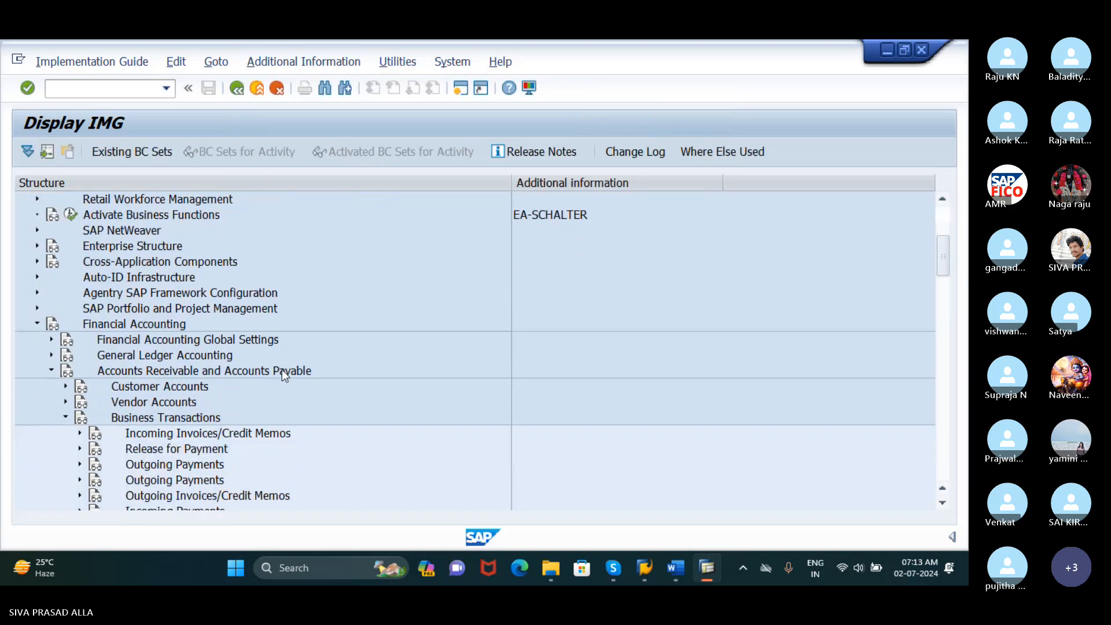
scroll(283, 369, down, 4)
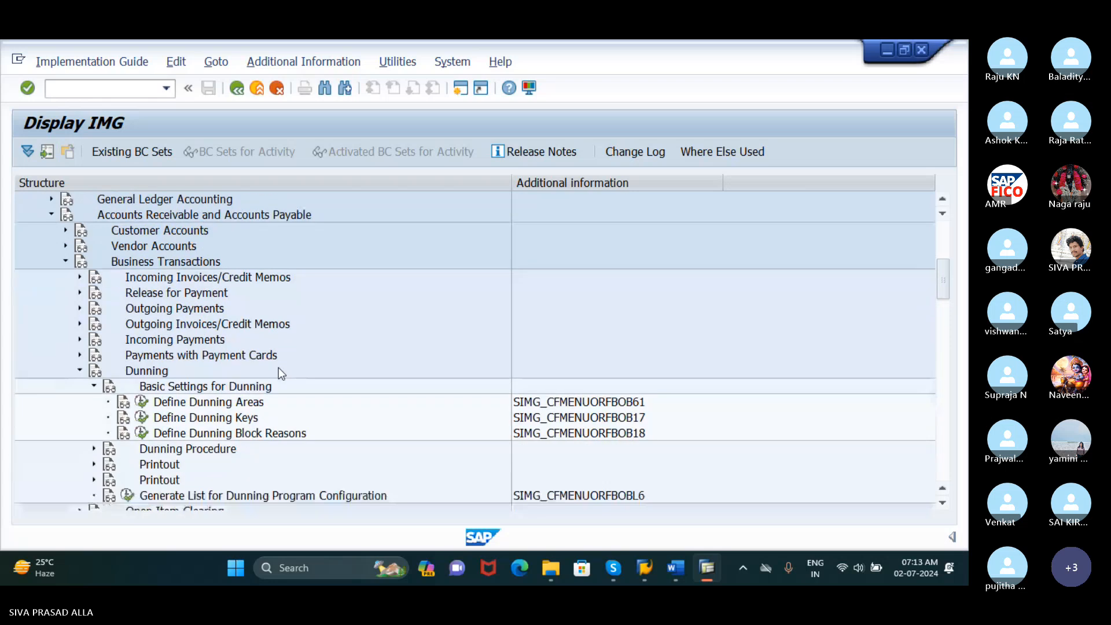
scroll(279, 367, down, 1)
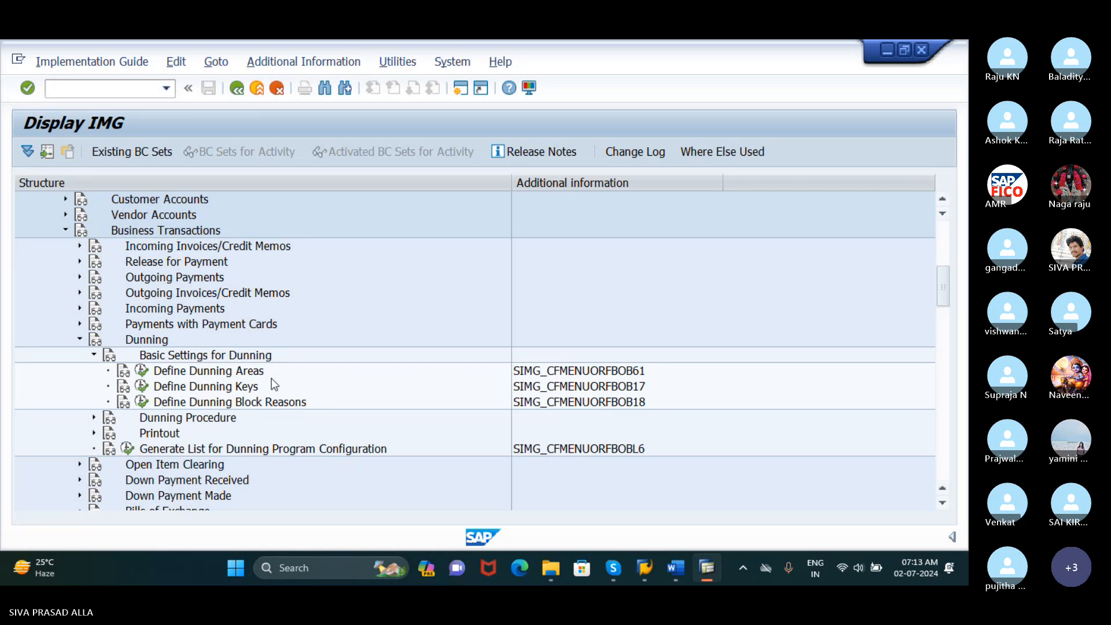
Open Define Dunning Areas and start a new entry for company code RUDH
click(142, 371)
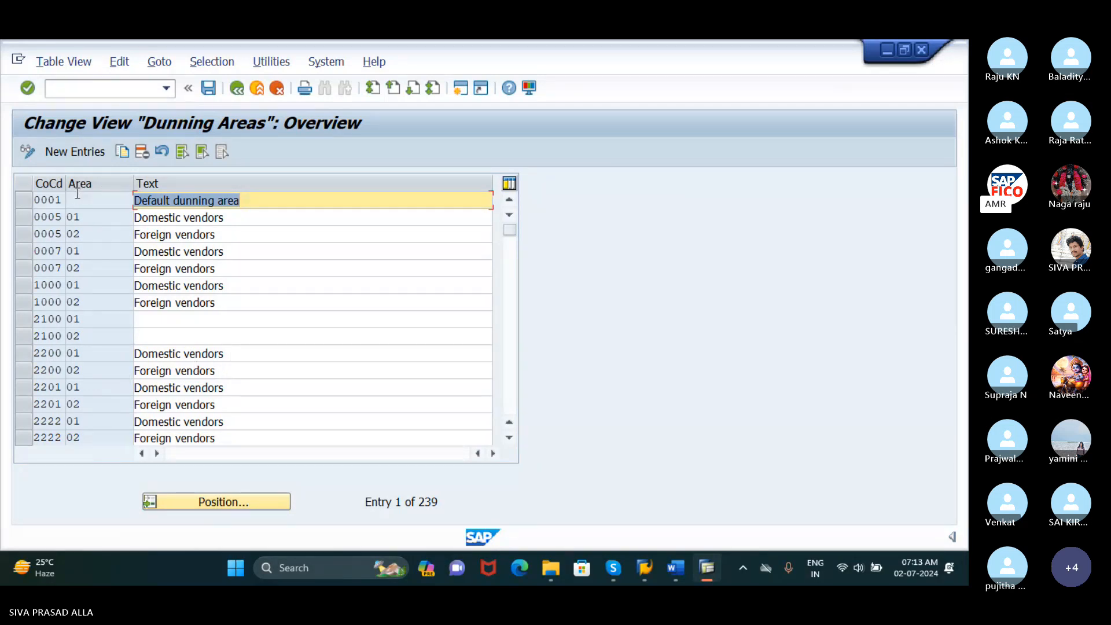
click(77, 153)
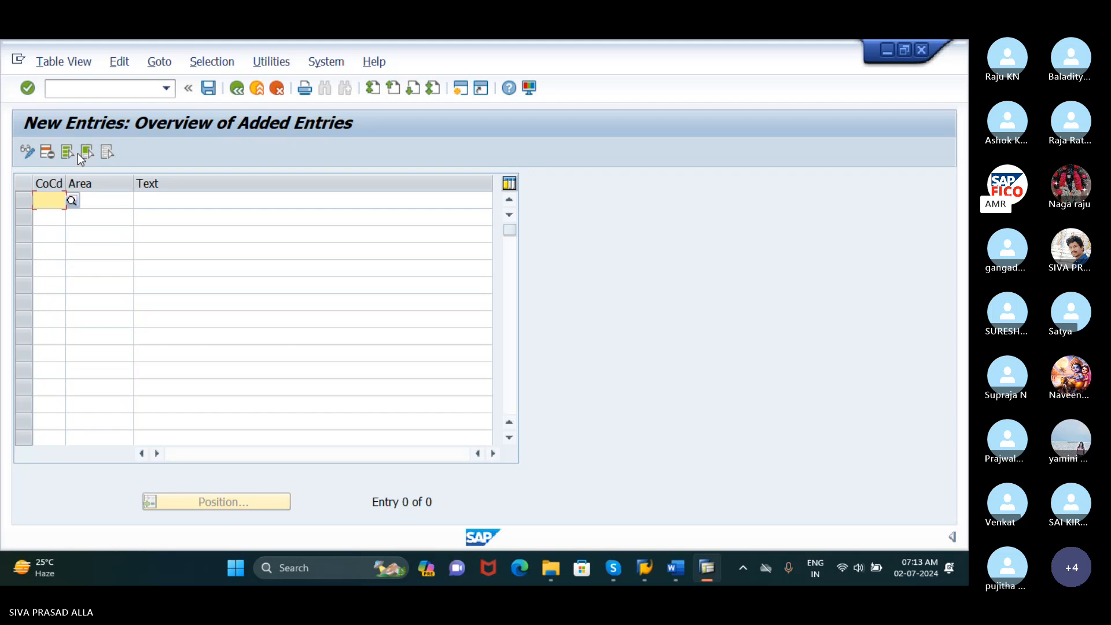
text(R)
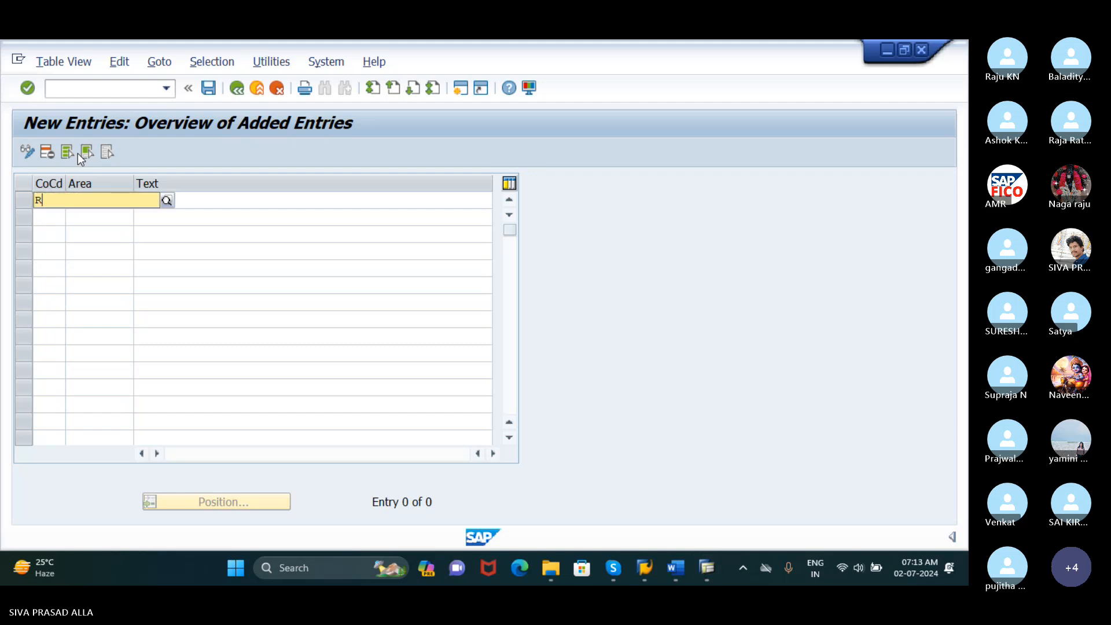
text(UD)
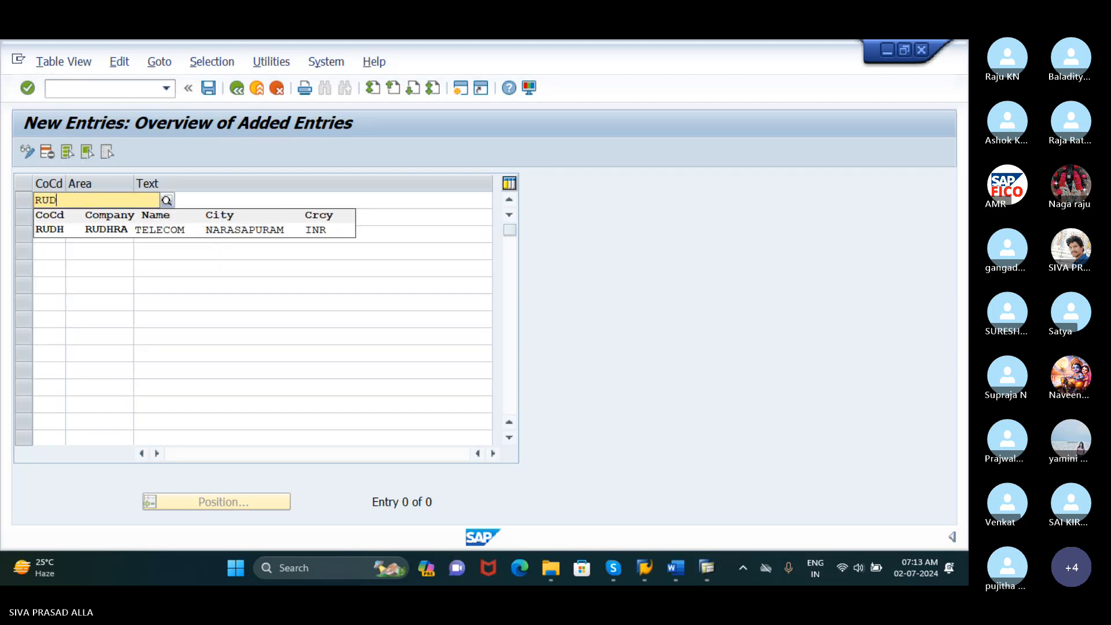
text(H)
click(119, 231)
click(107, 206)
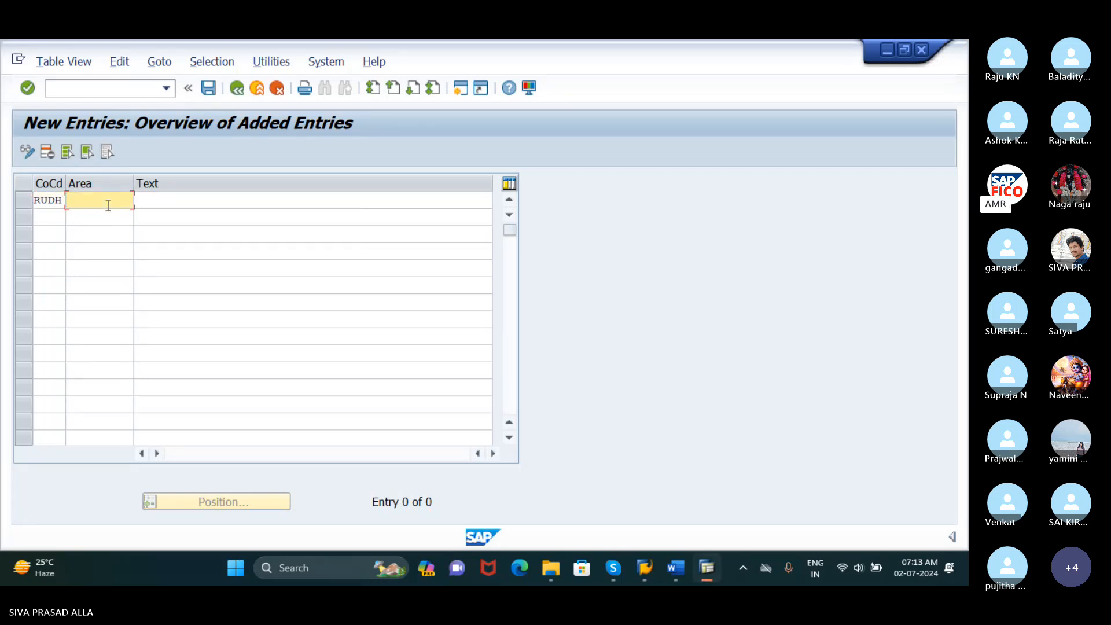
Enter dunning area RU with the text DUNNING AREA FOR RUDH, and accept the entry
text(RU)
key(Tab)
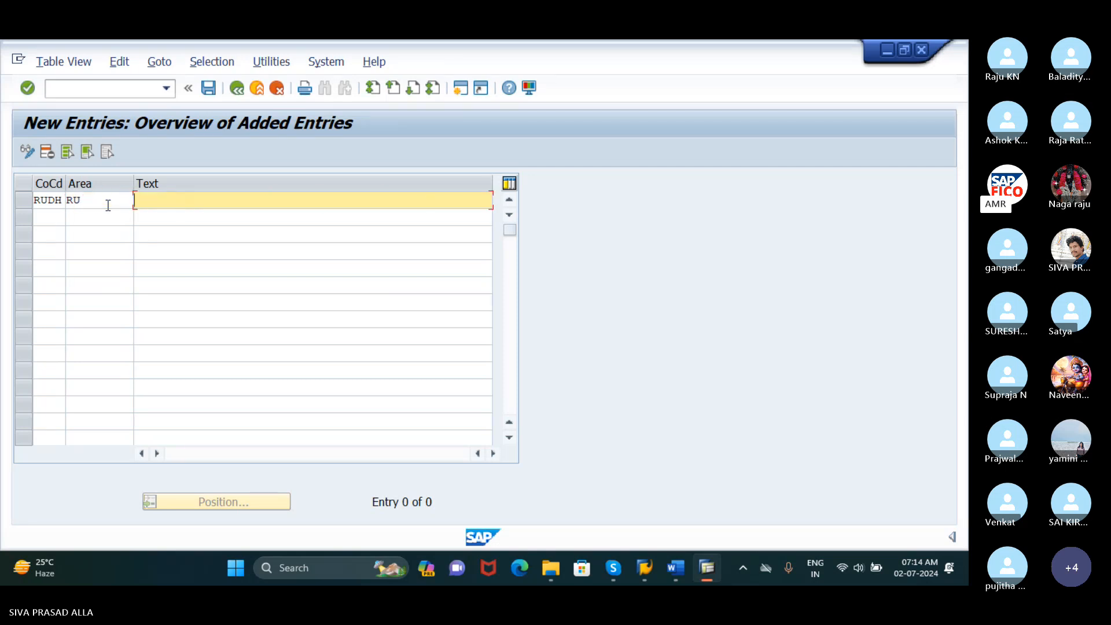
text(DUN)
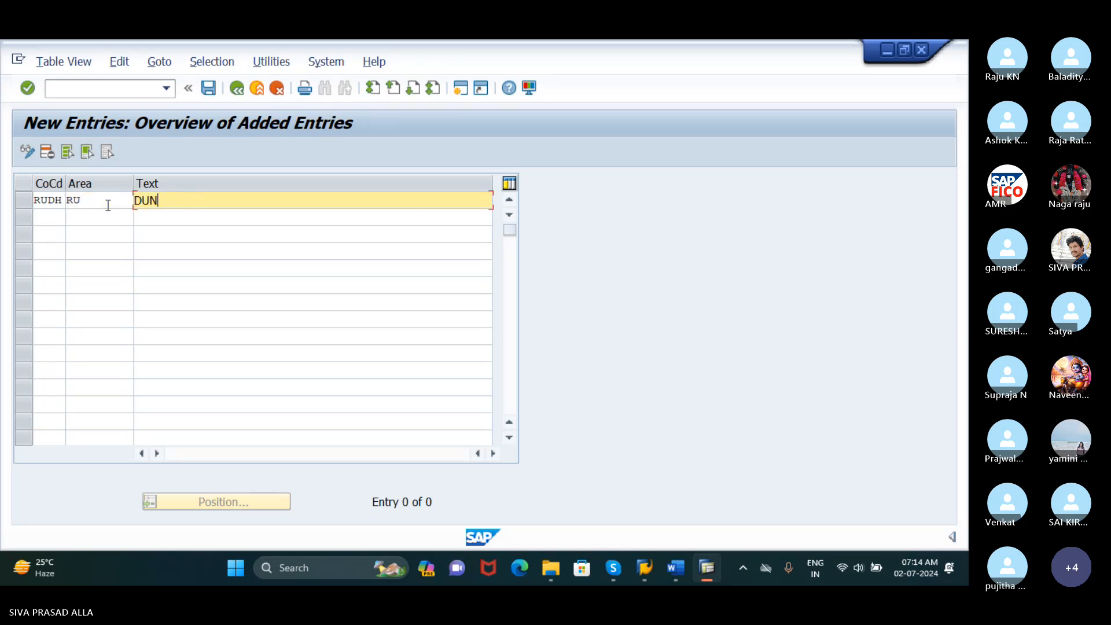
text(NING AREA FOR)
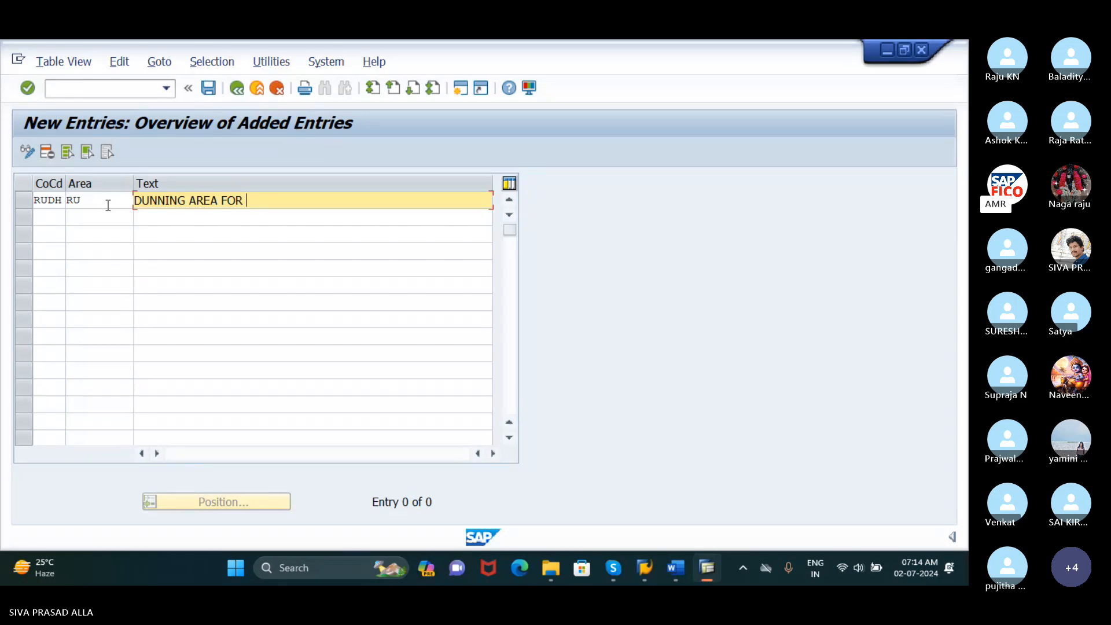
text( RUDH)
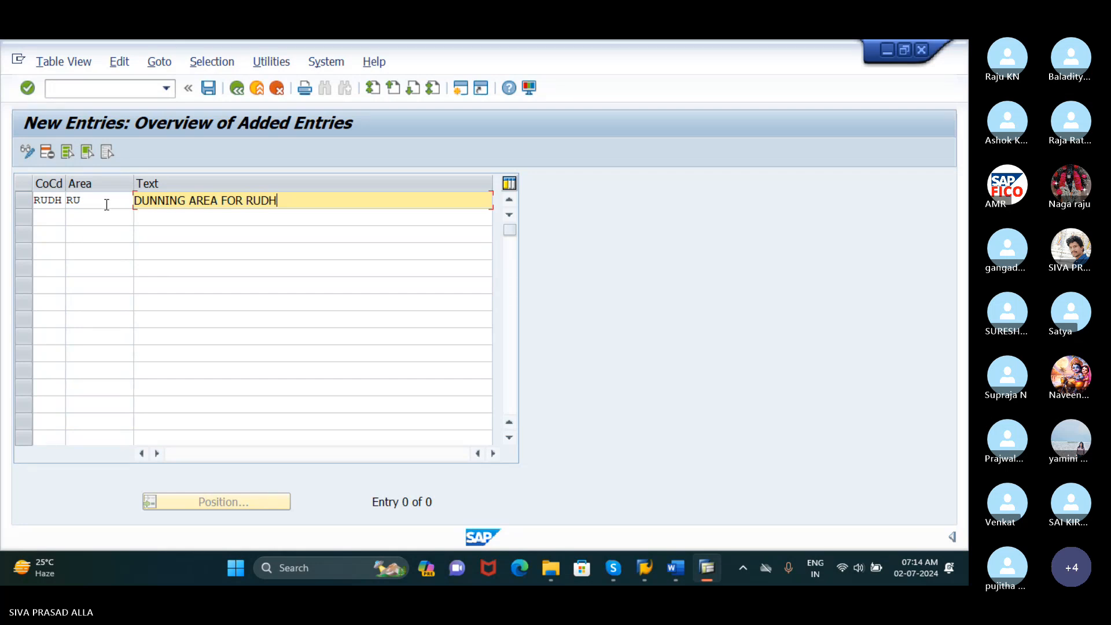
key(Return)
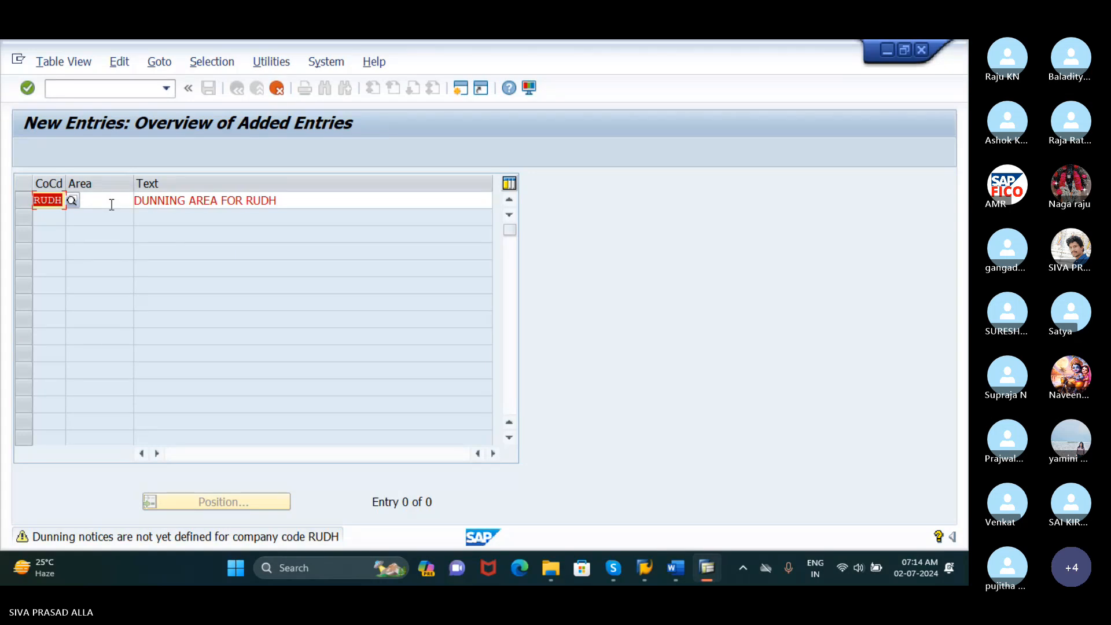
key(Return)
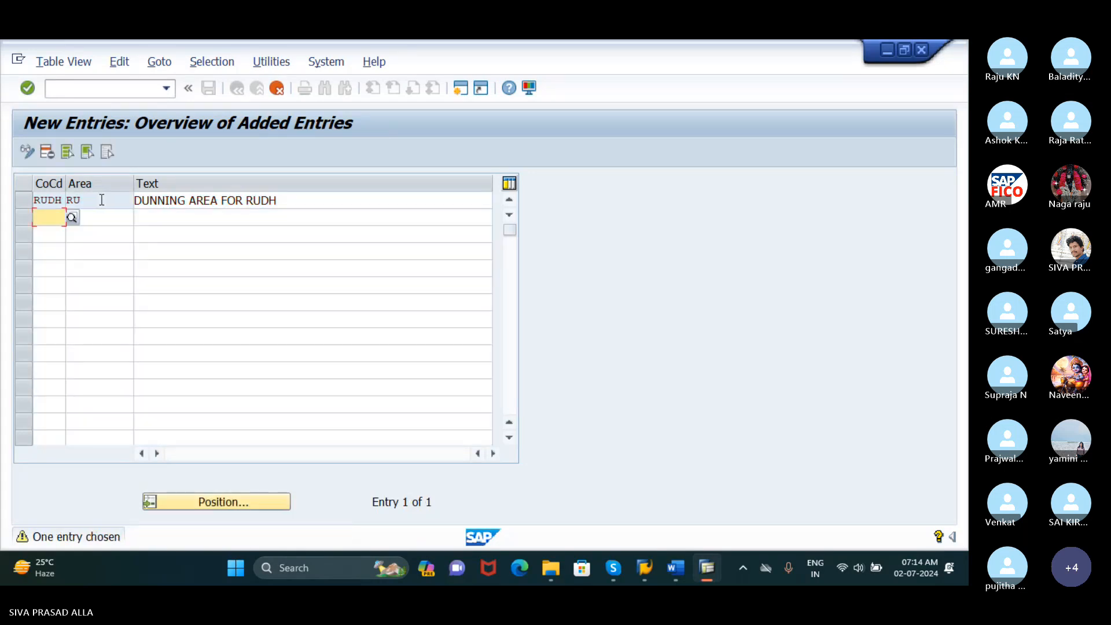
Save the new dunning area in the proposed DEFINE COMPANY customizing request, and return to the IMG structure
click(209, 88)
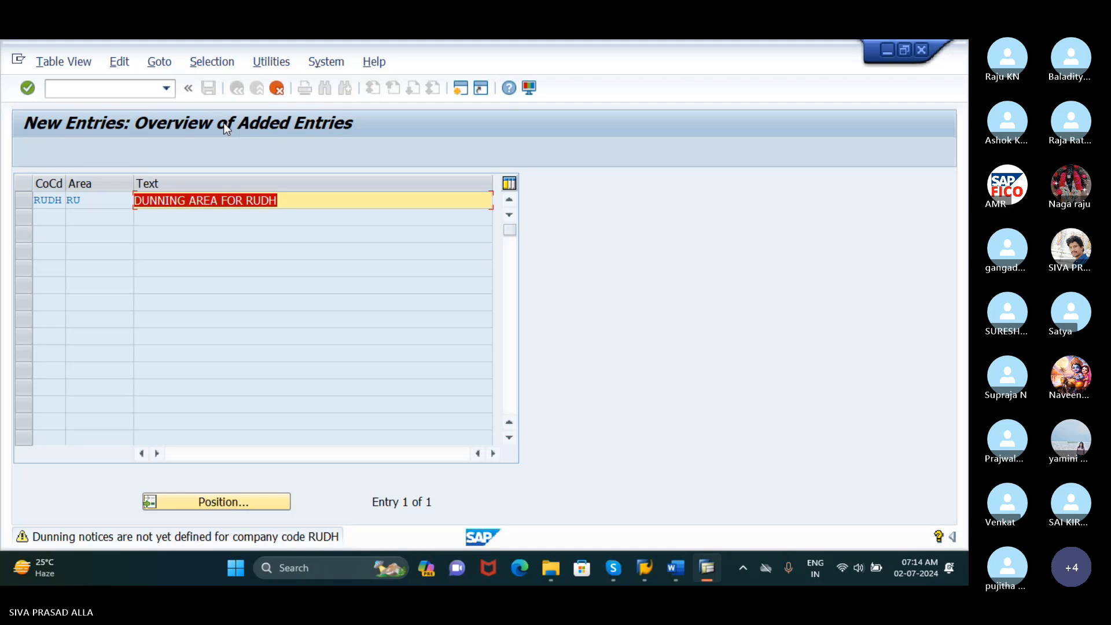
key(F3)
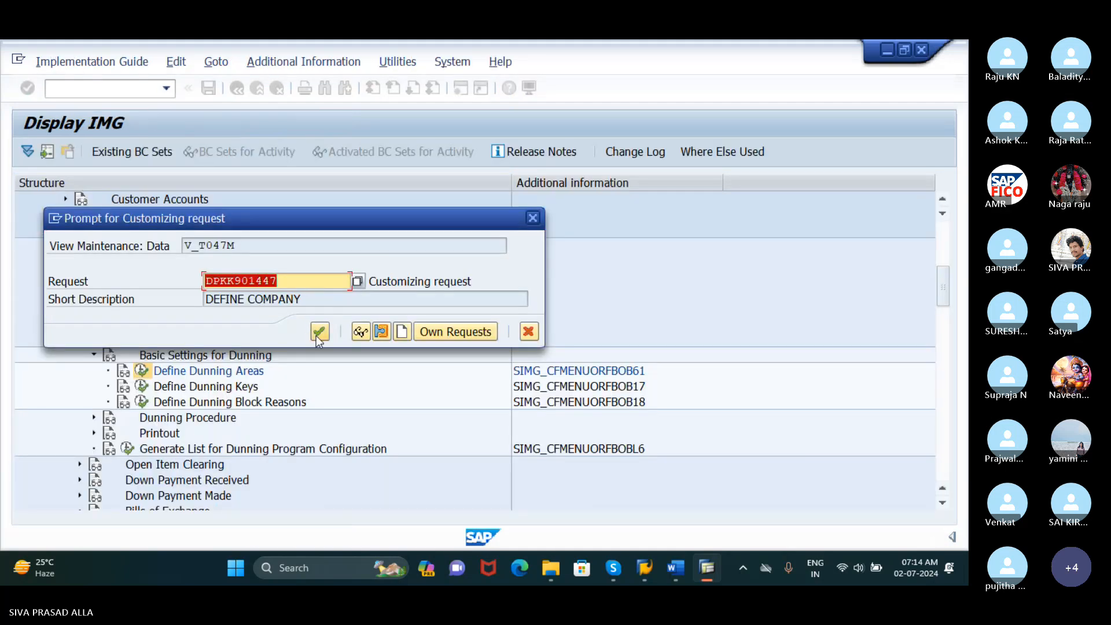
click(320, 331)
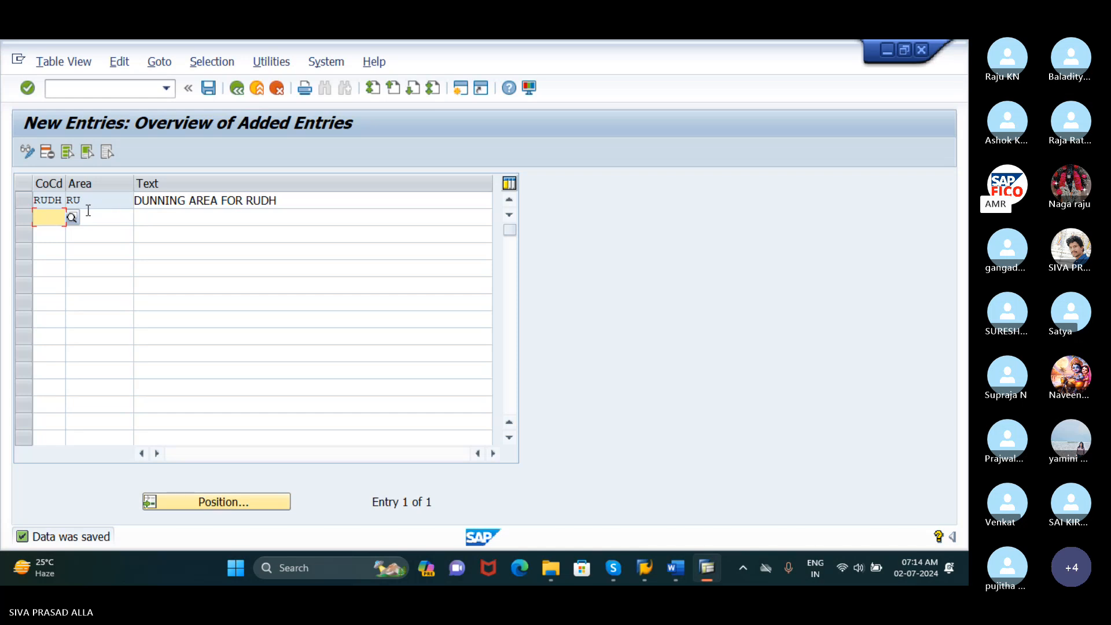
click(209, 89)
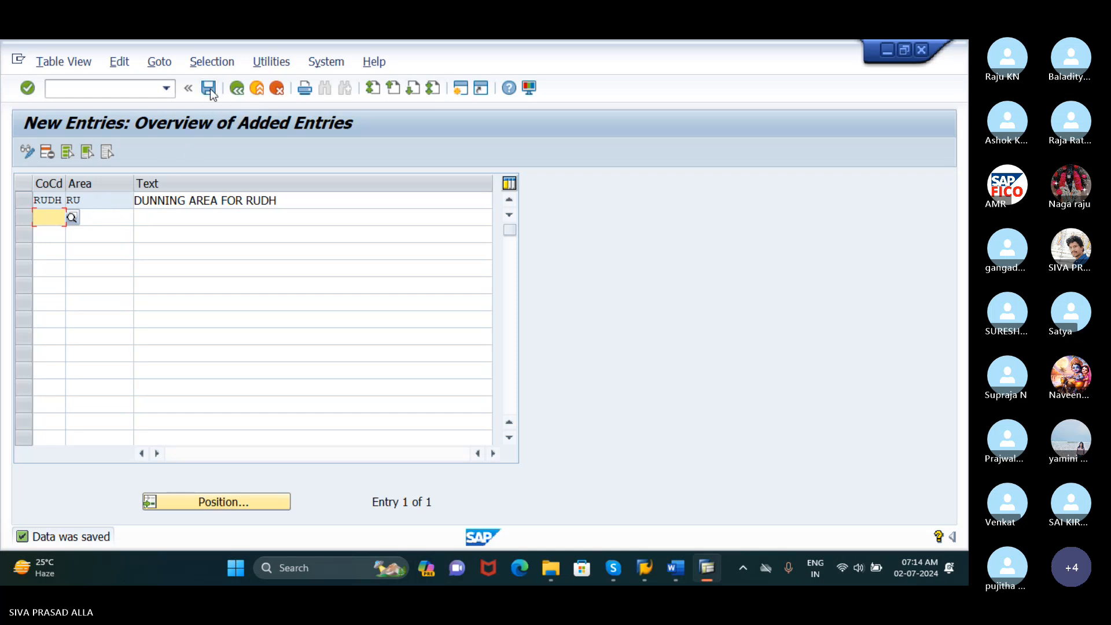
click(240, 91)
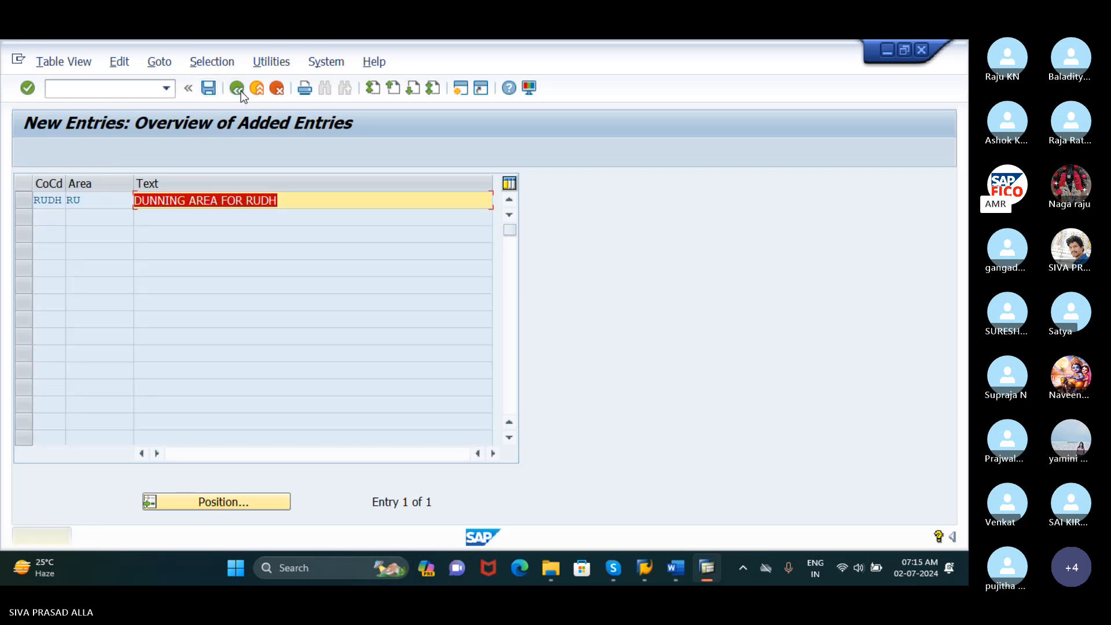
click(278, 90)
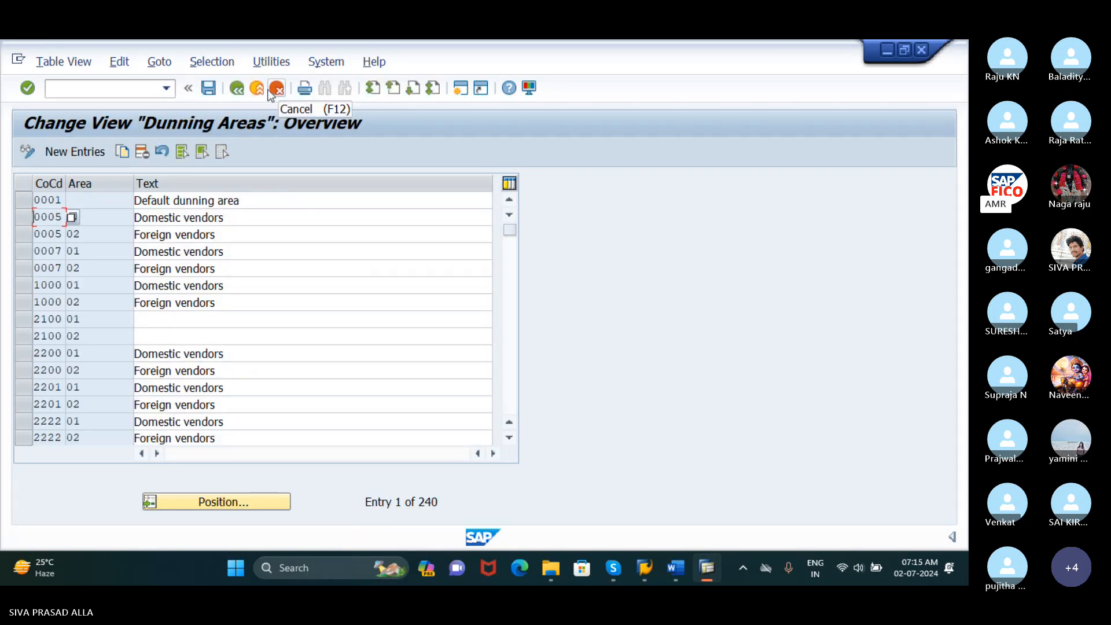
click(236, 89)
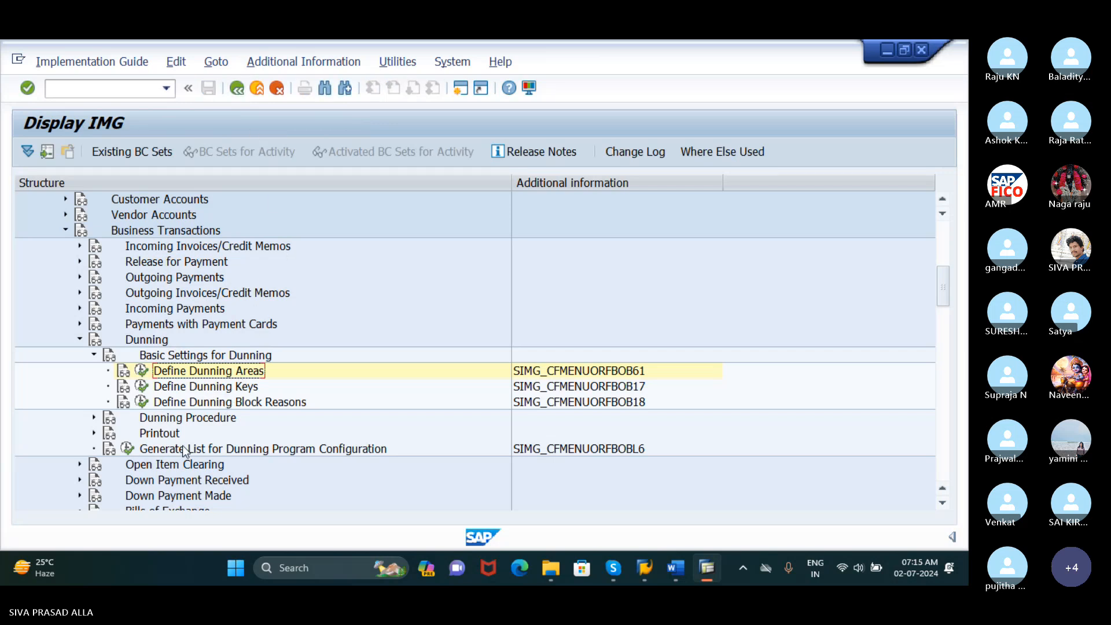
Expand the Dunning Procedure node, open Define Dunning Procedures, and start a new procedure
click(95, 417)
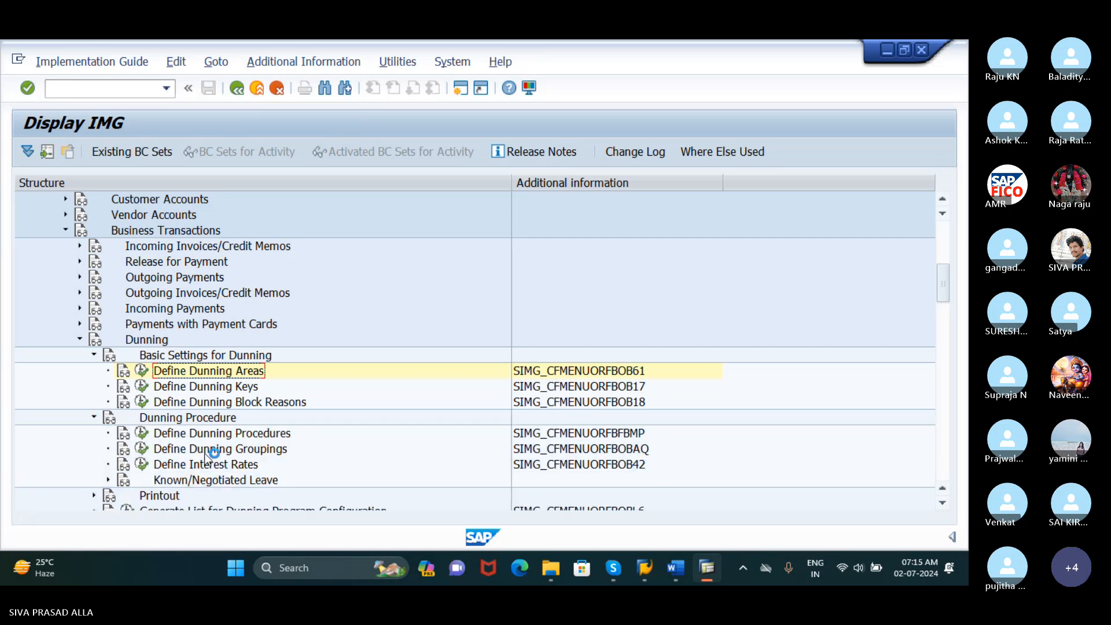
scroll(211, 443, down, 1)
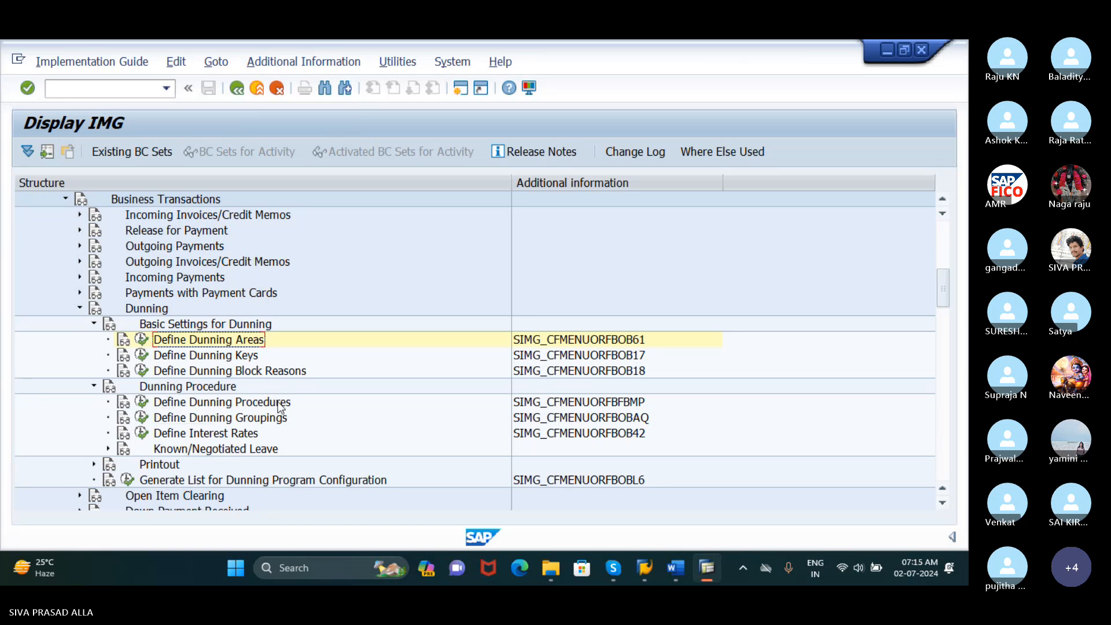
click(142, 404)
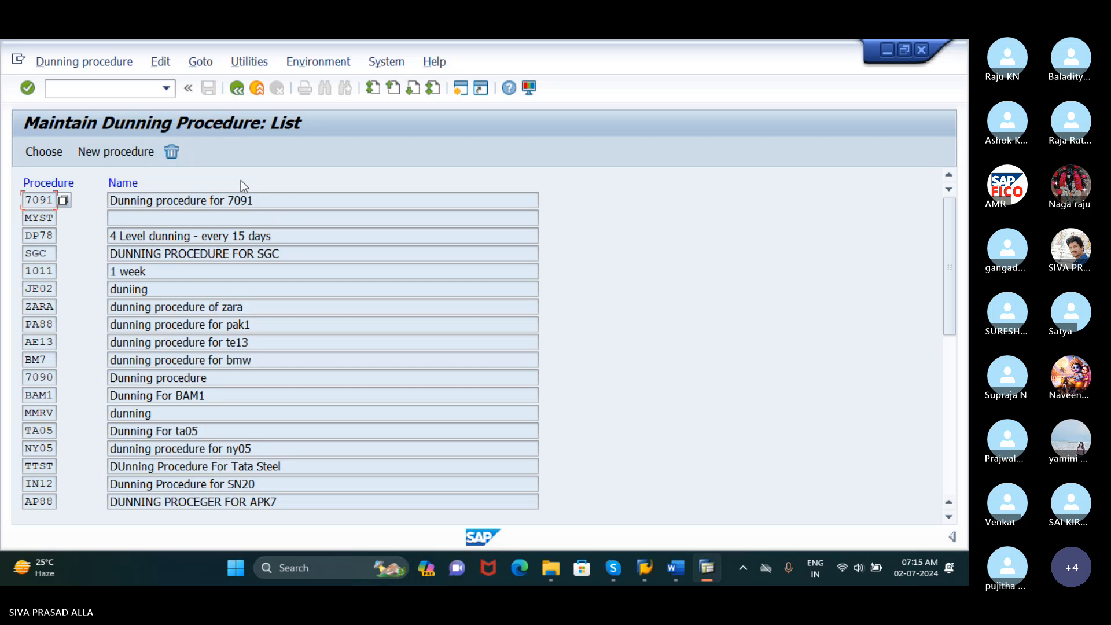
click(122, 155)
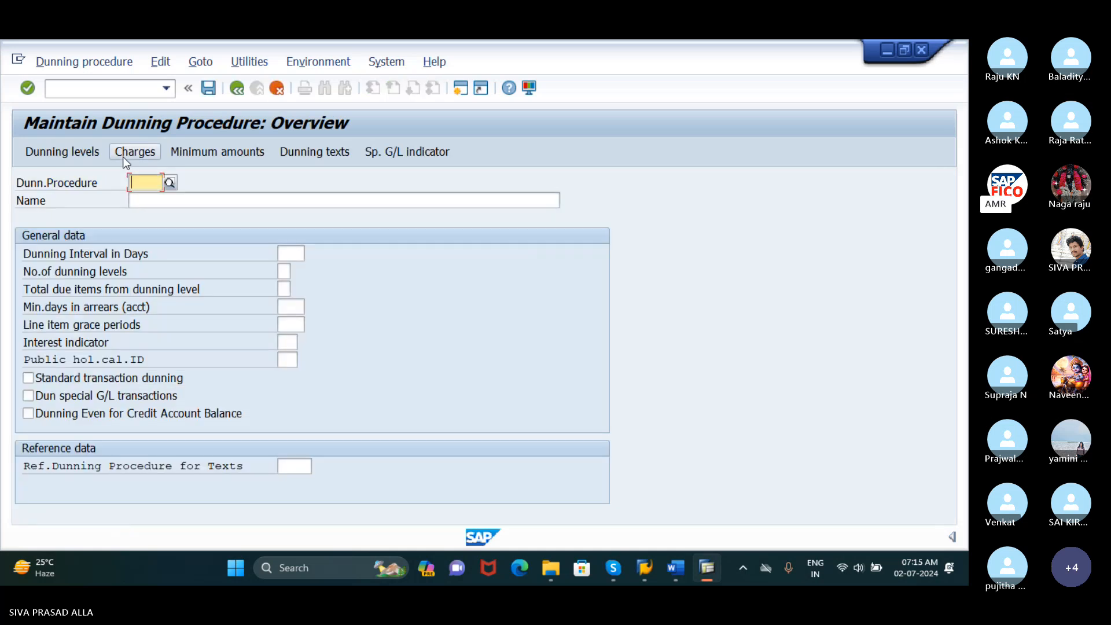
Enter RUDH as the dunning procedure key and name it DUNNING PROCEDURE FOR RUDH
text(R)
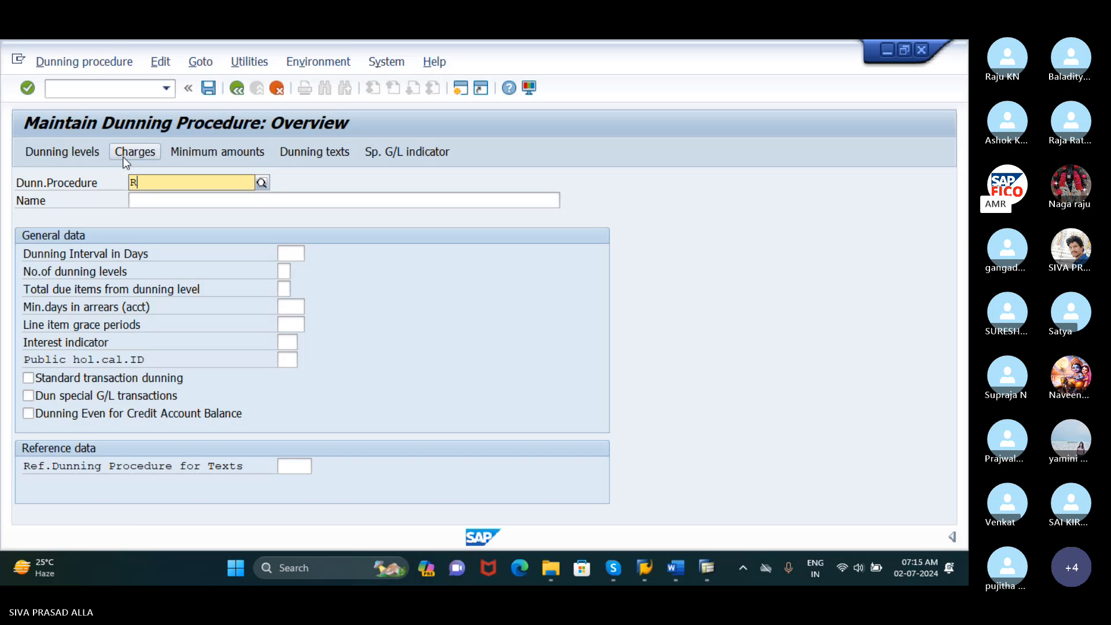
text(U)
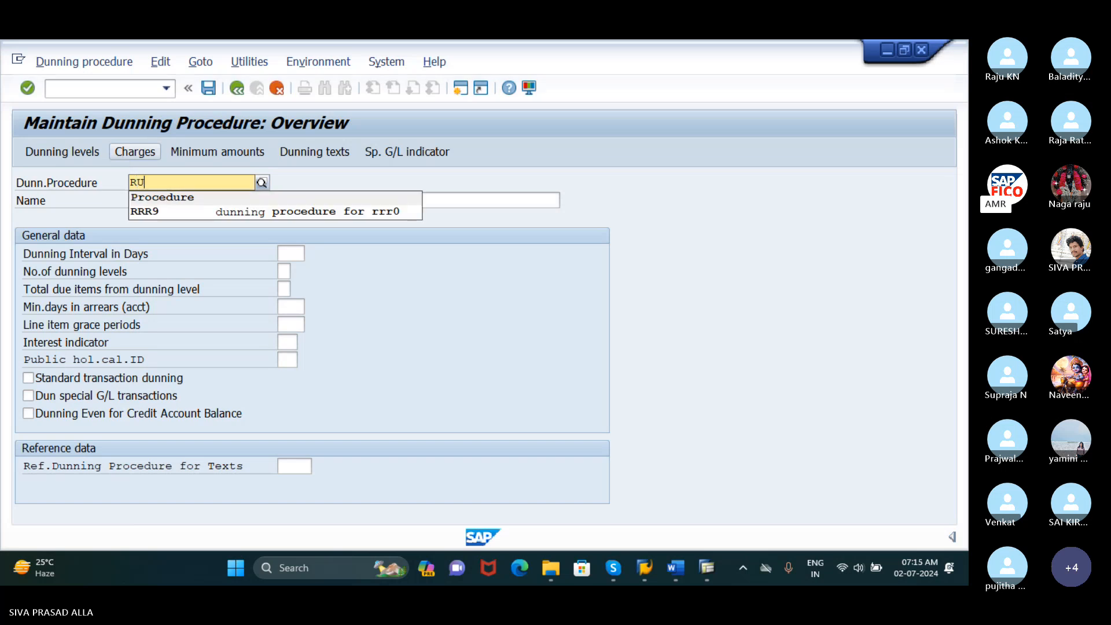
text(D)
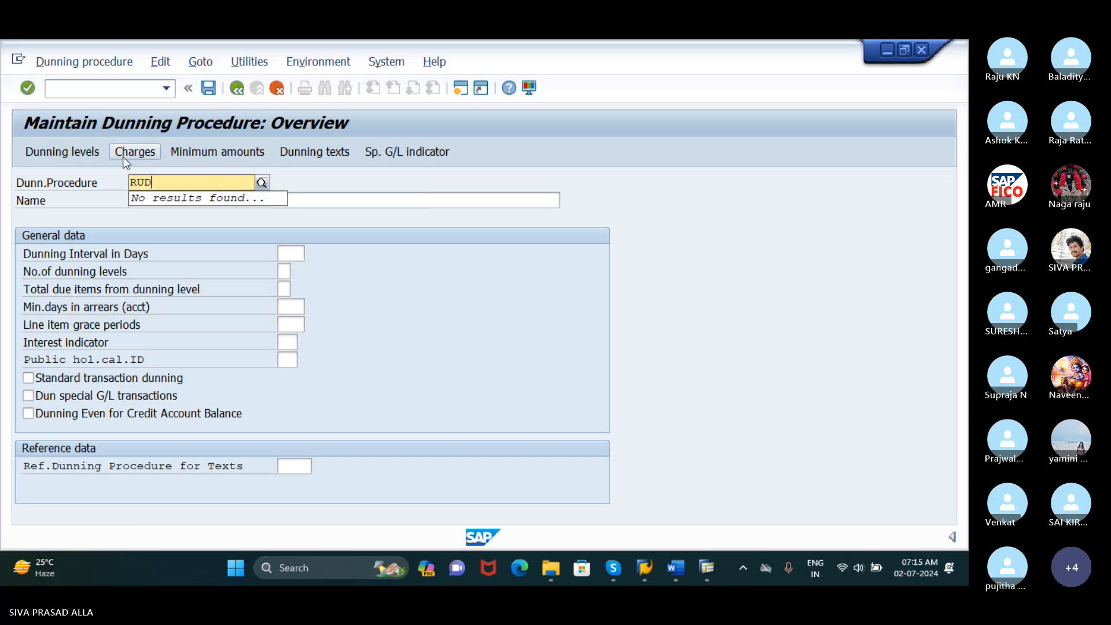
text(H)
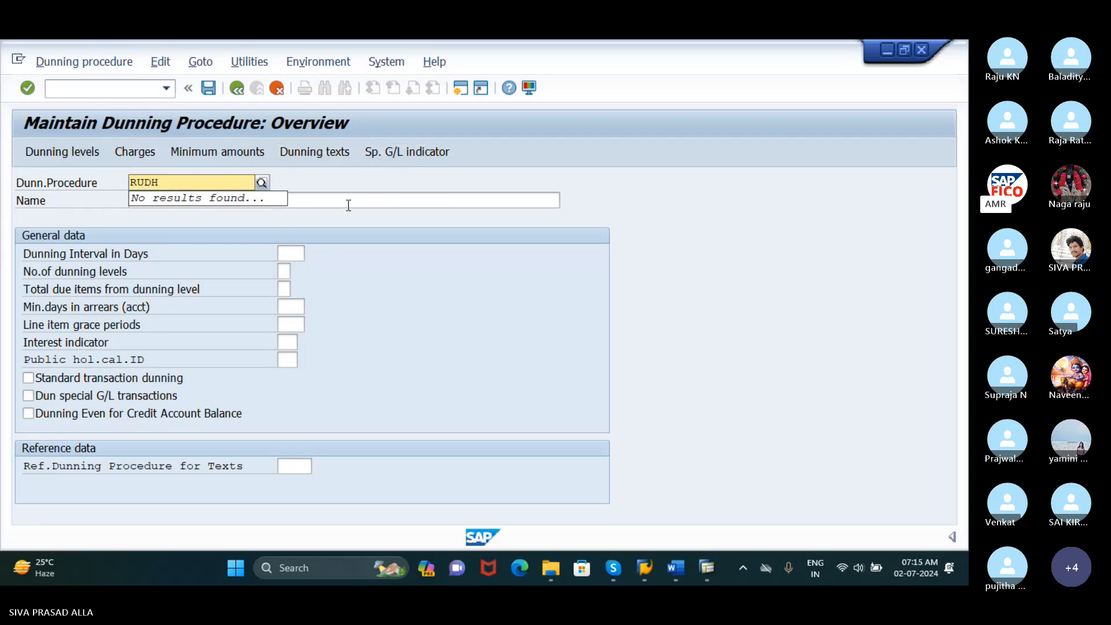
key(Return)
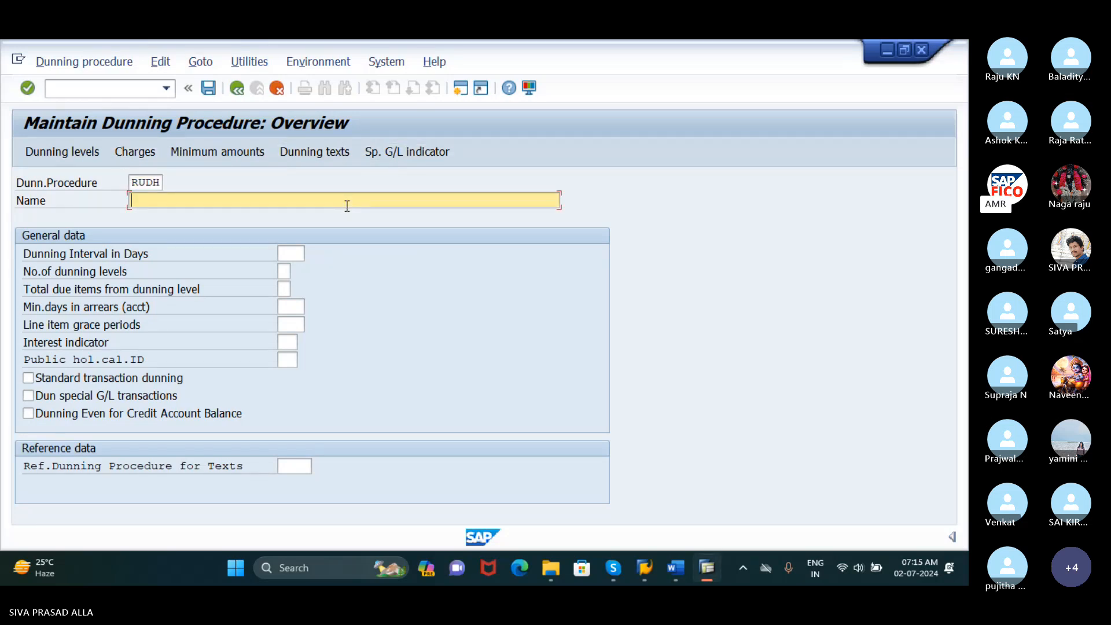
text(D)
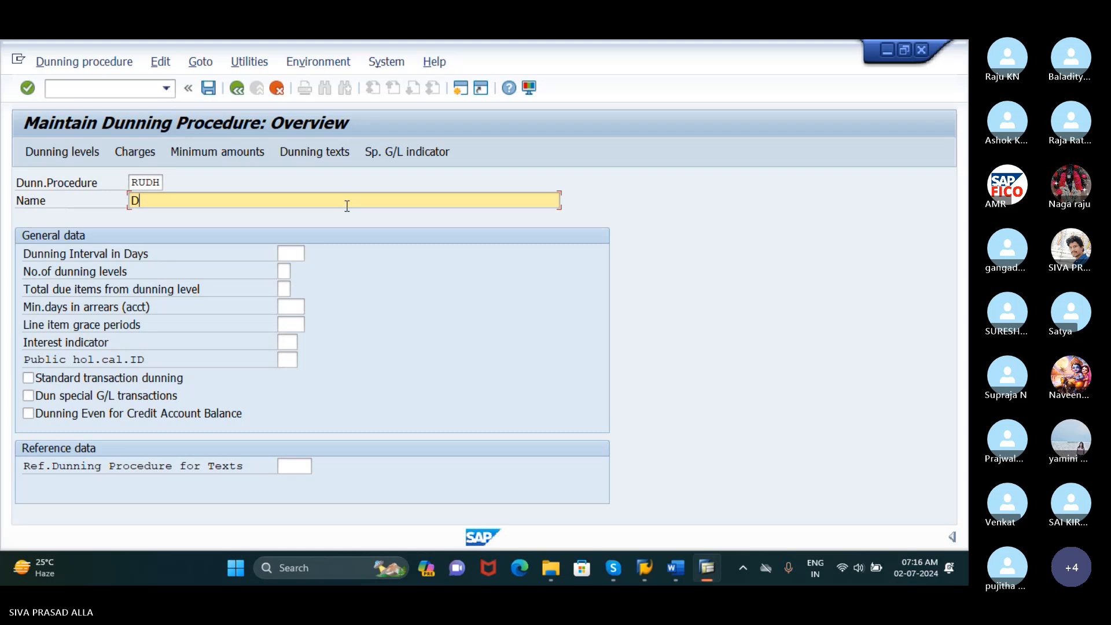
text(UNNING PRO)
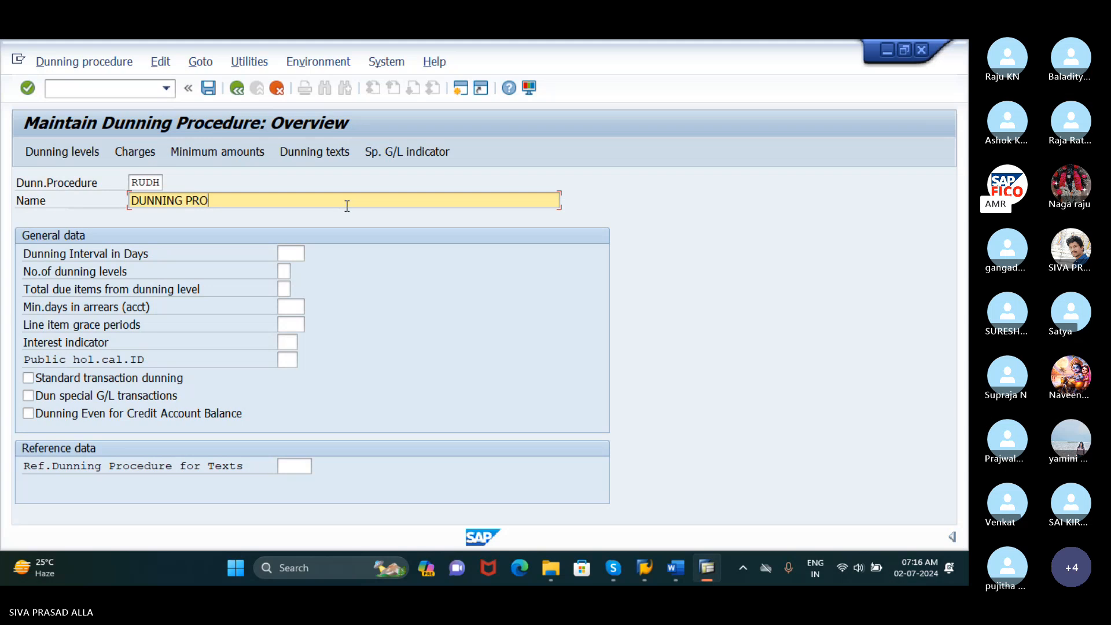
text(CE)
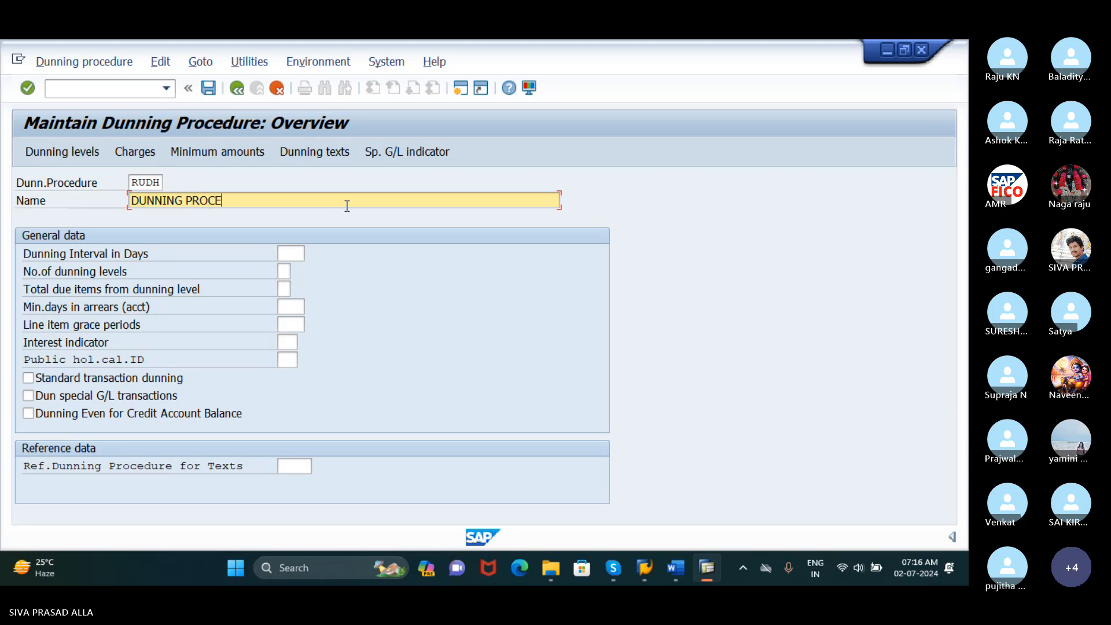
text(DURE FOR RUDH)
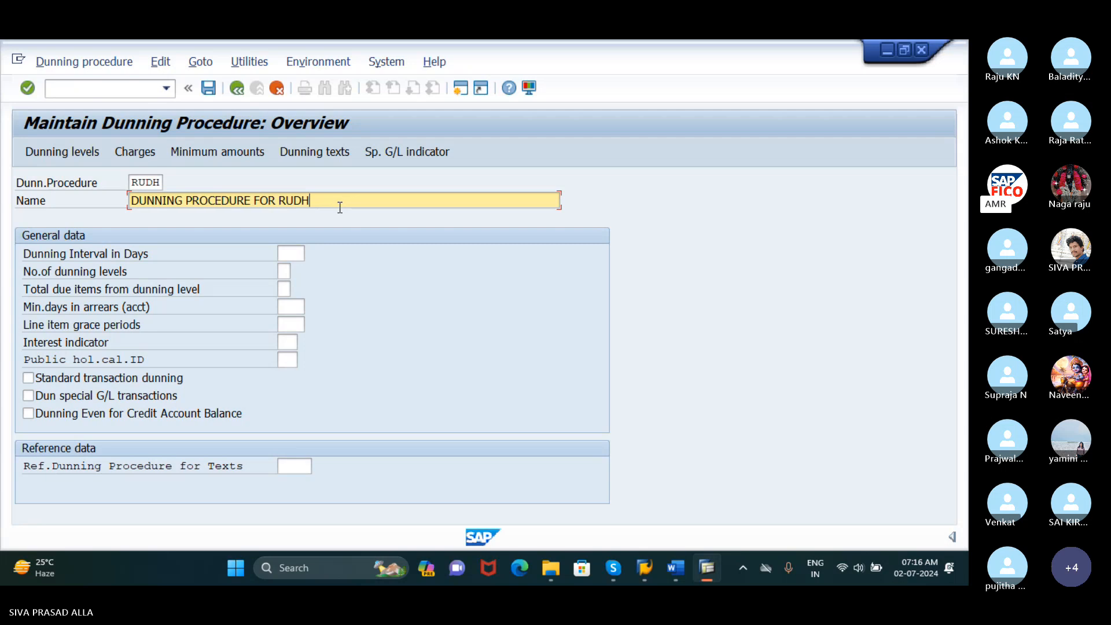
Set a 10-day dunning interval, 4 dunning levels and 3 line item grace days, and enable Standard transaction dunning
click(289, 255)
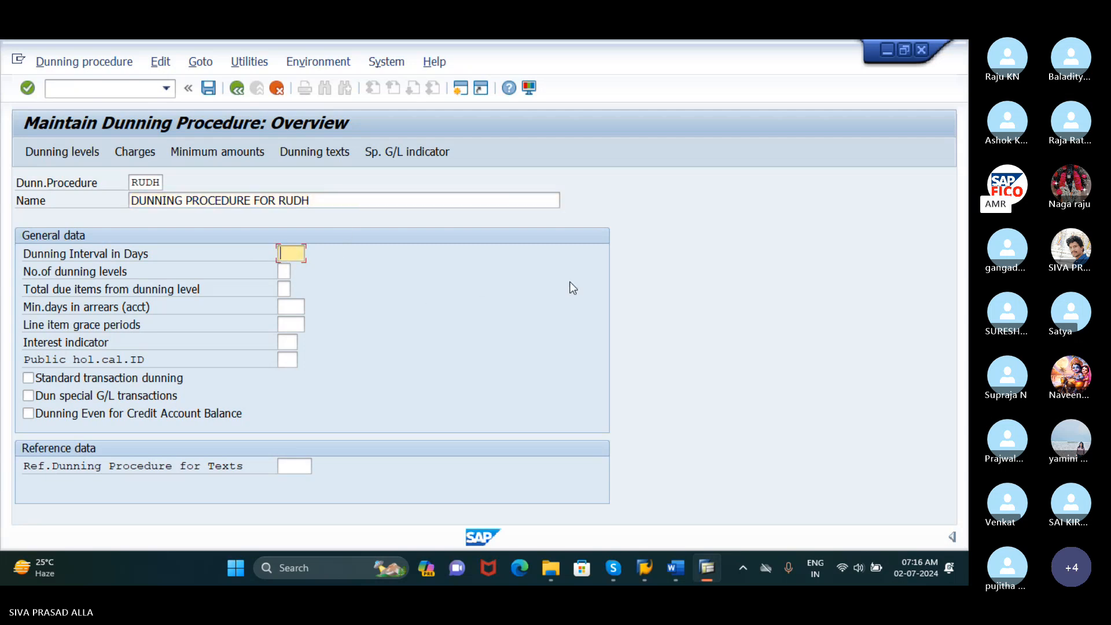
text(10)
click(283, 271)
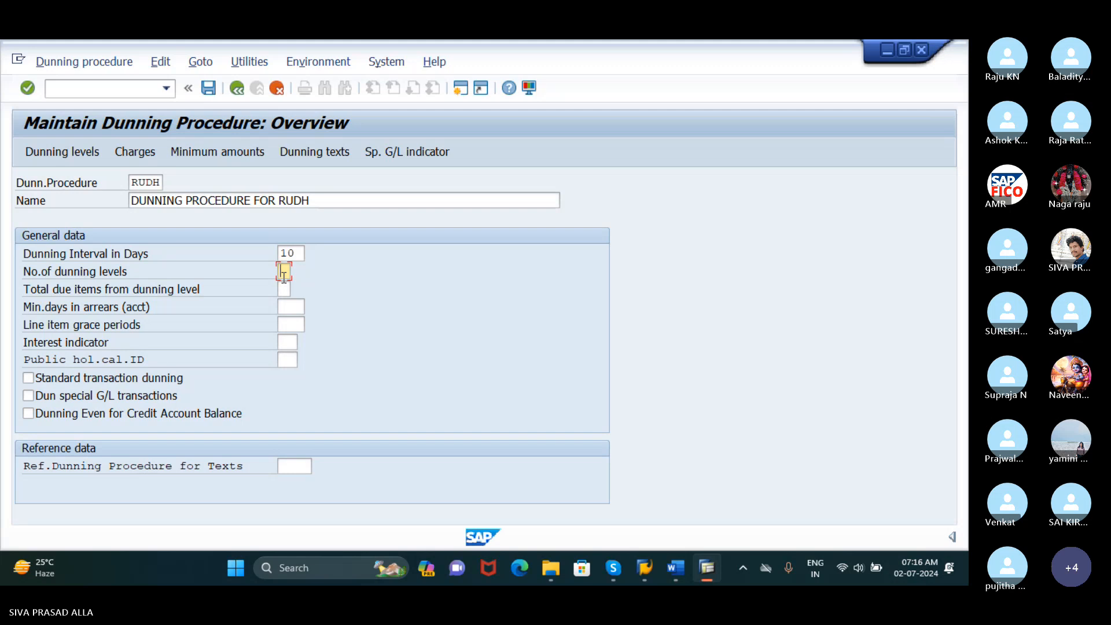
text(4)
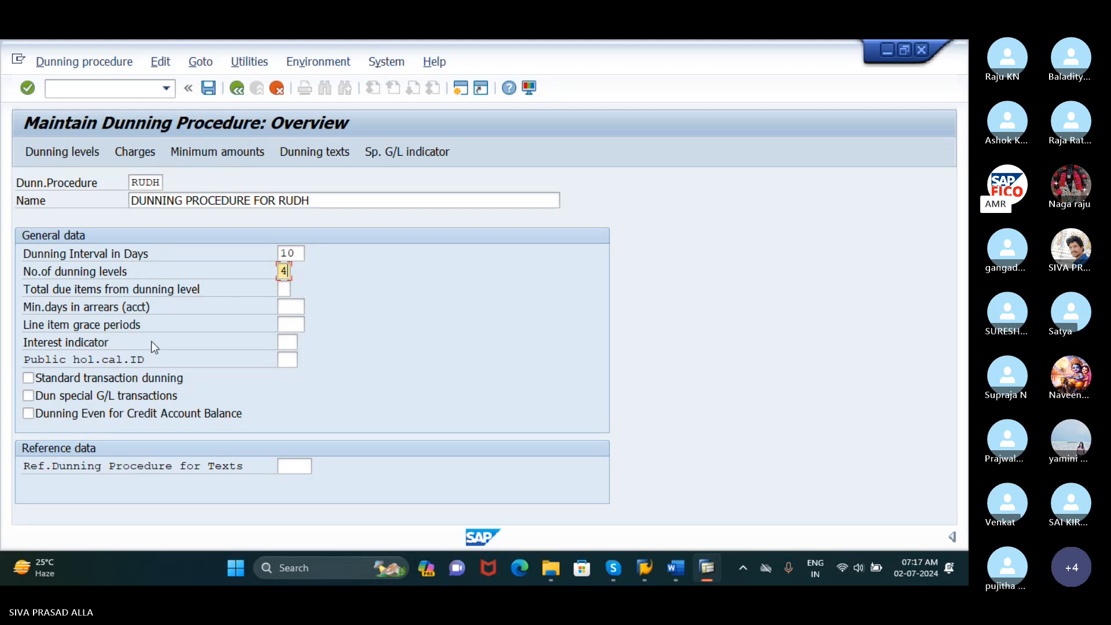
click(284, 325)
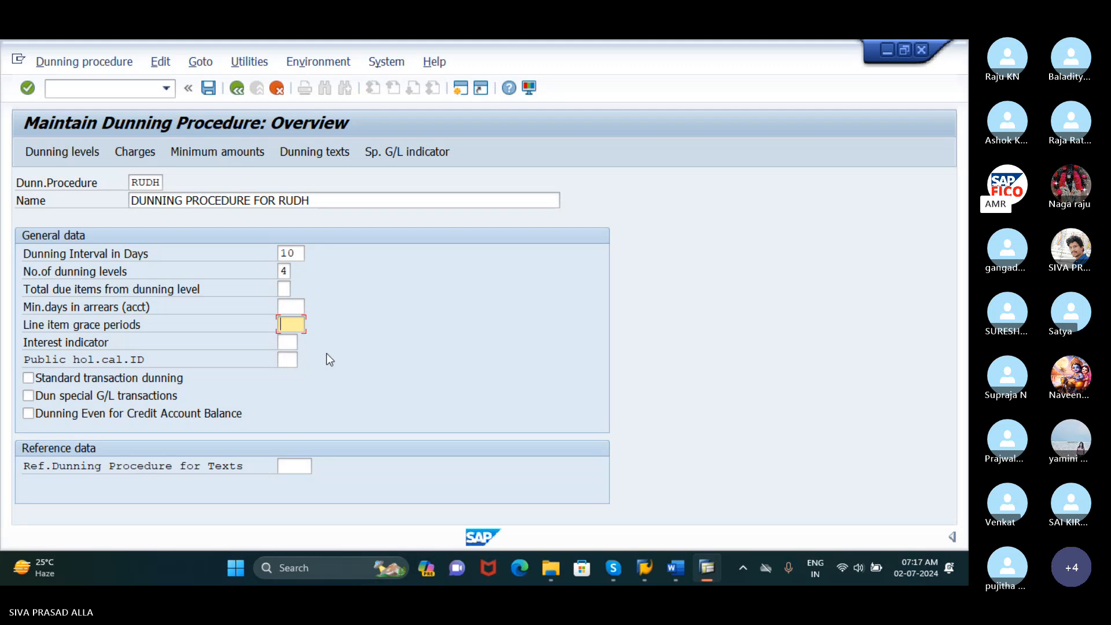
text(3)
click(29, 377)
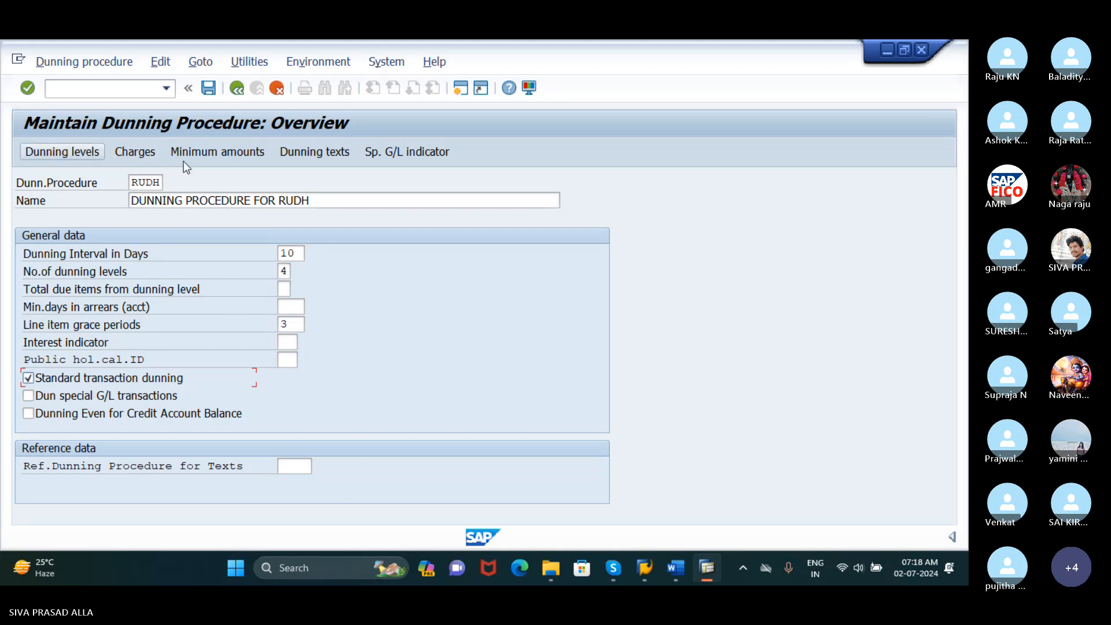
Request the dunning texts of the procedure for company code RUDH with account type Customer
click(339, 157)
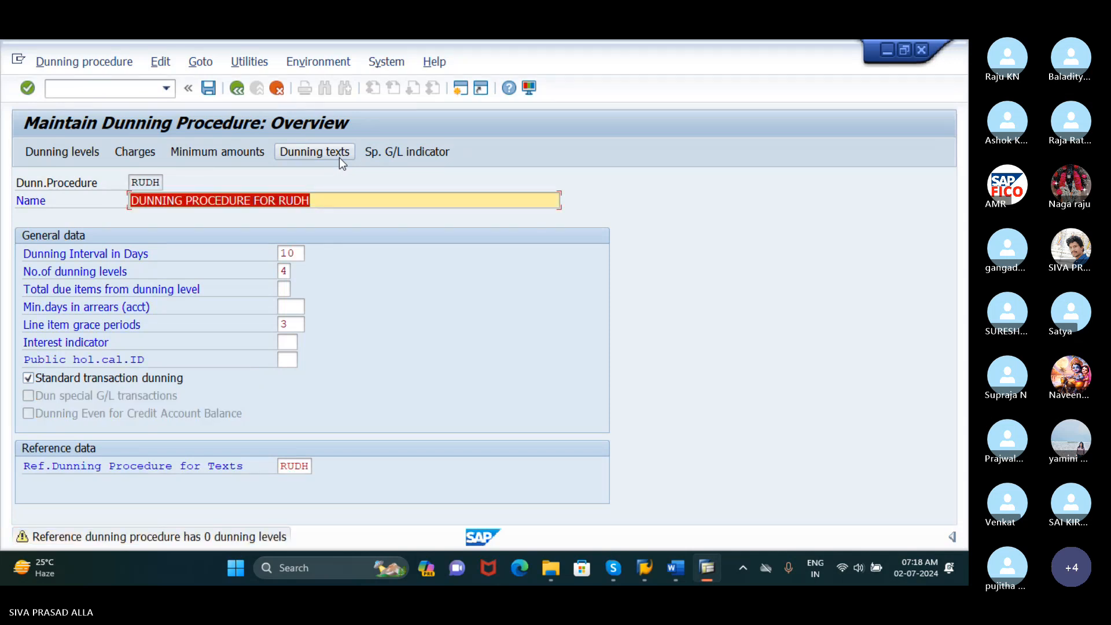
click(339, 158)
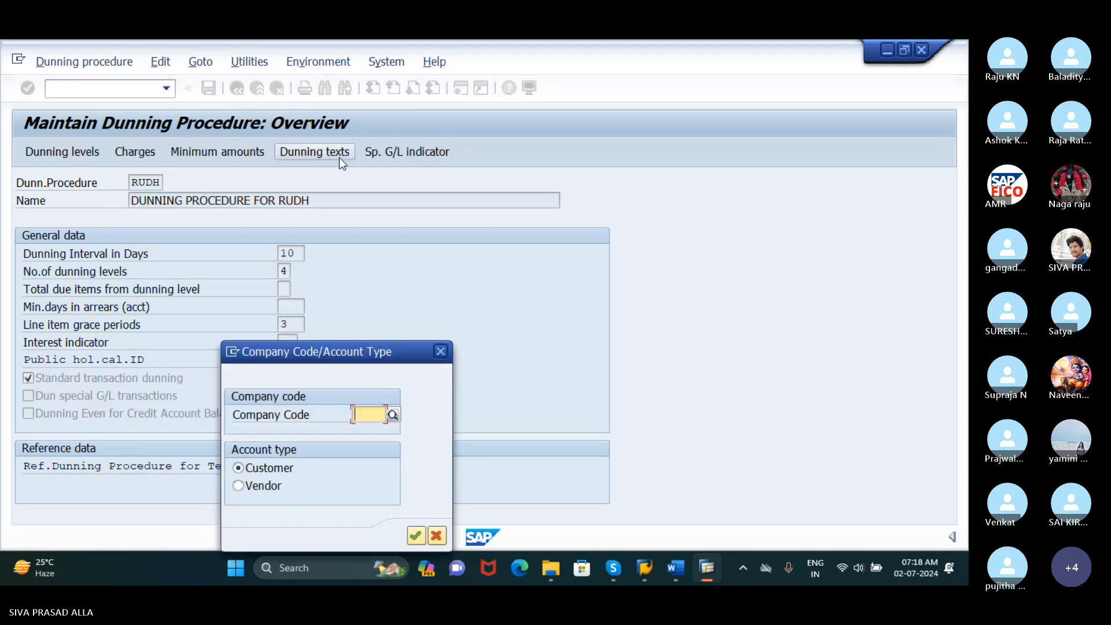
drag(363, 349, 420, 172)
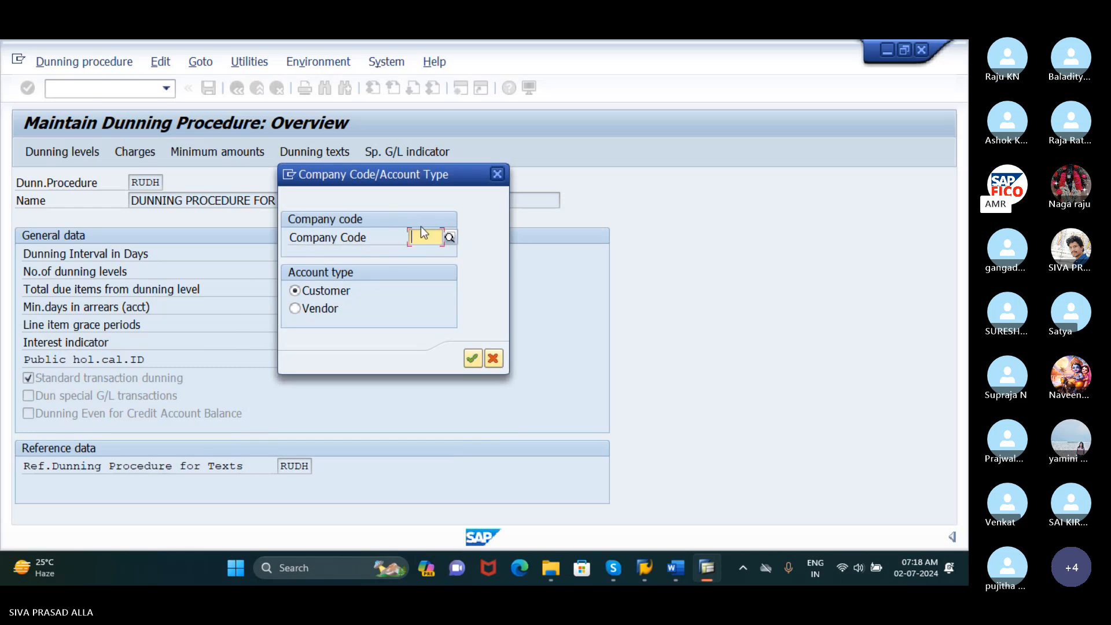
text(RU)
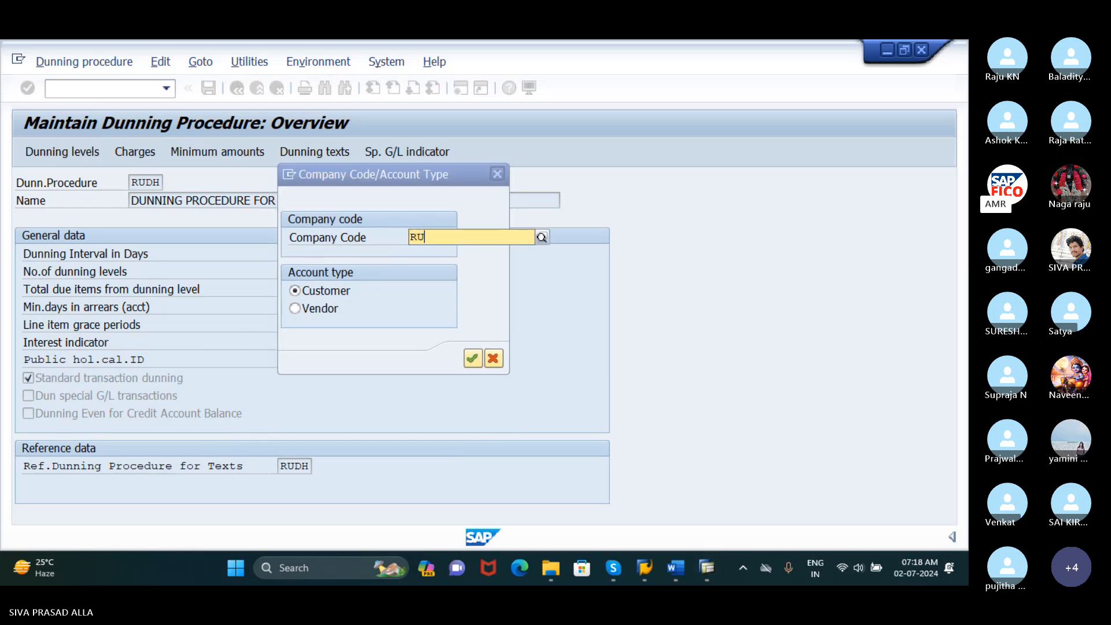
text(DH)
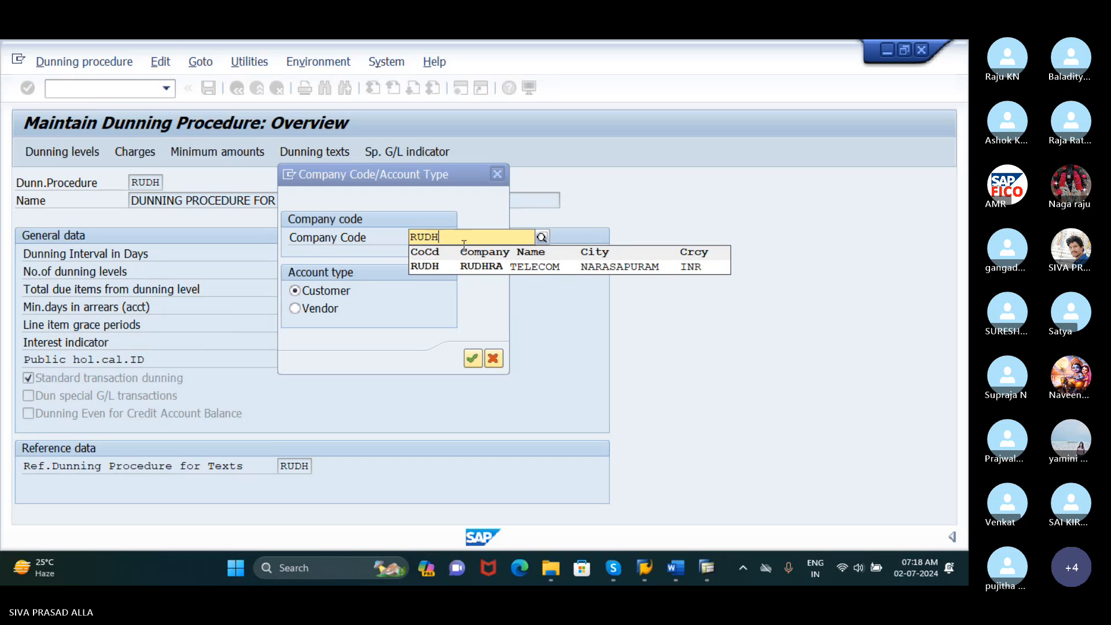
click(481, 269)
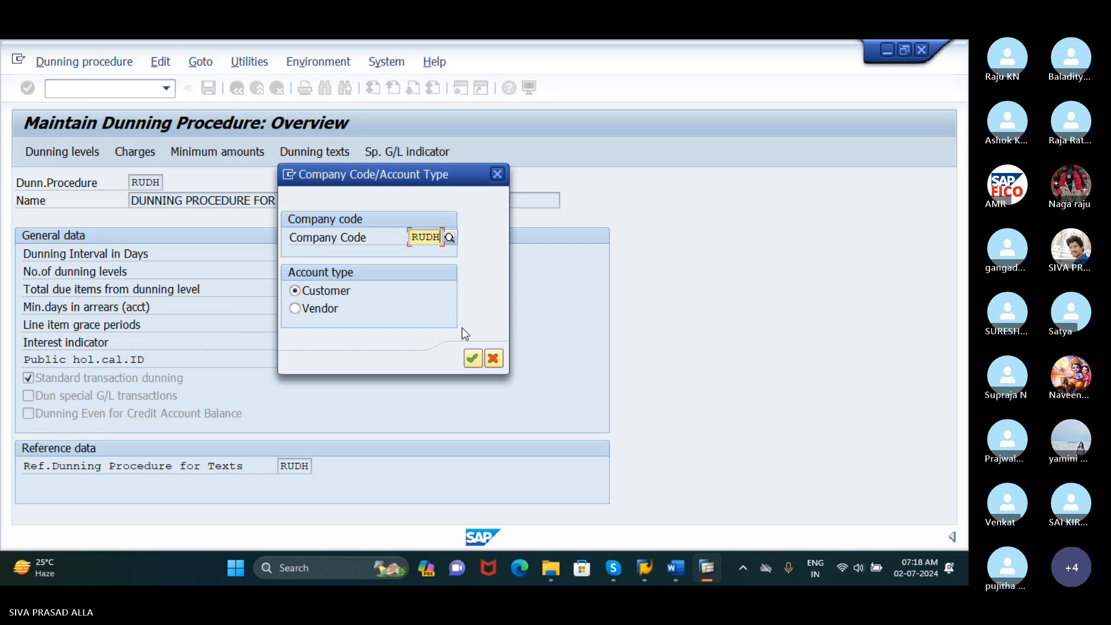
click(471, 359)
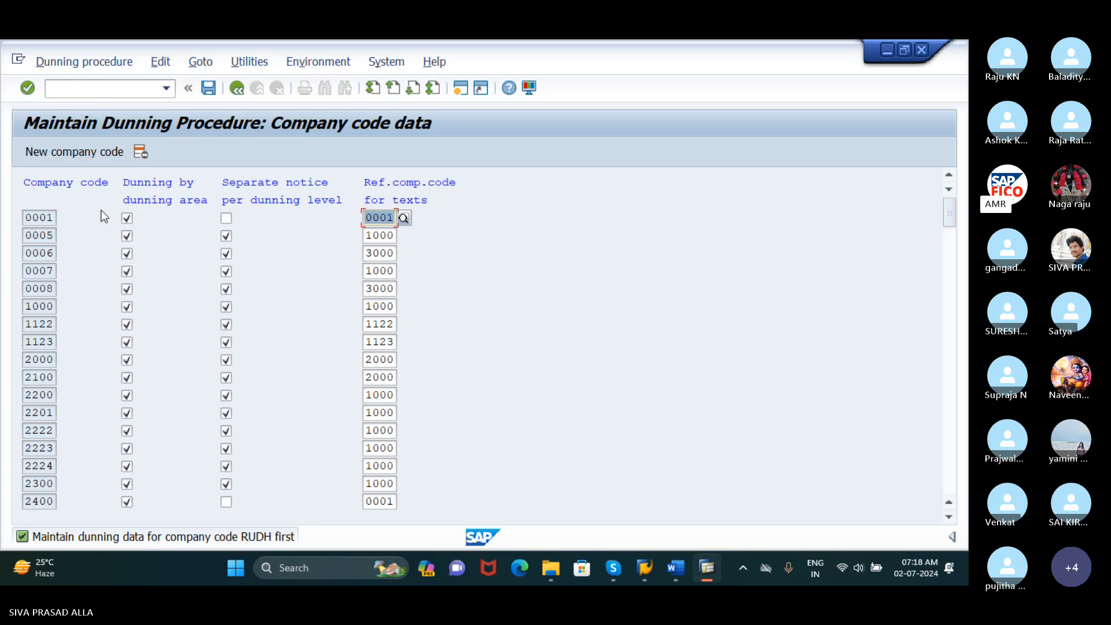
Add company code RUDH to the company code dunning data and enable Separate notice per dunning level for it
click(74, 152)
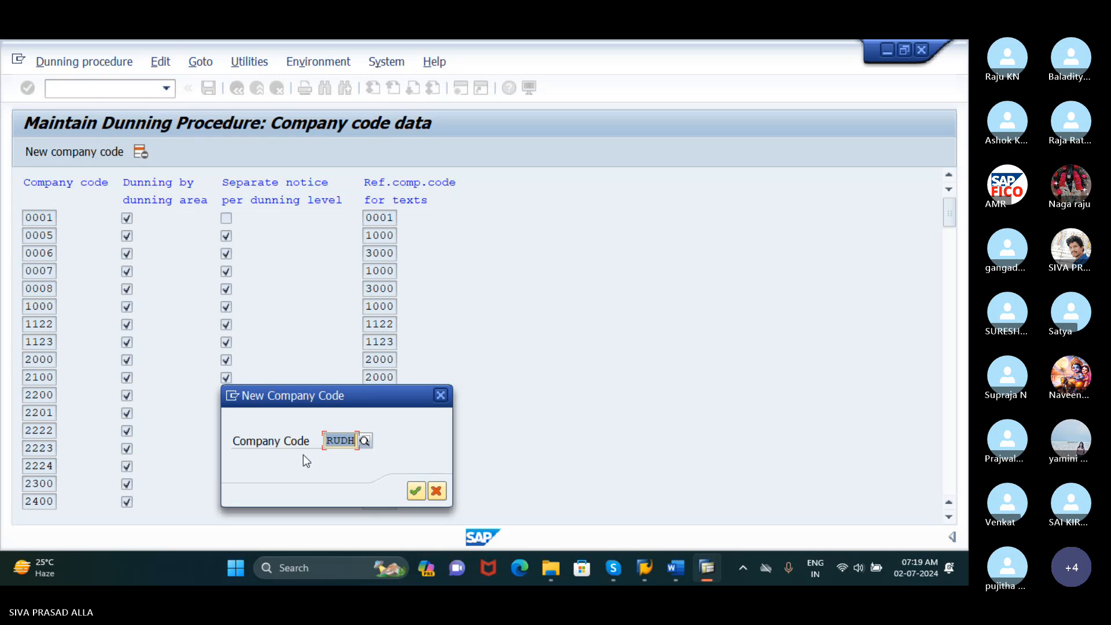
click(415, 490)
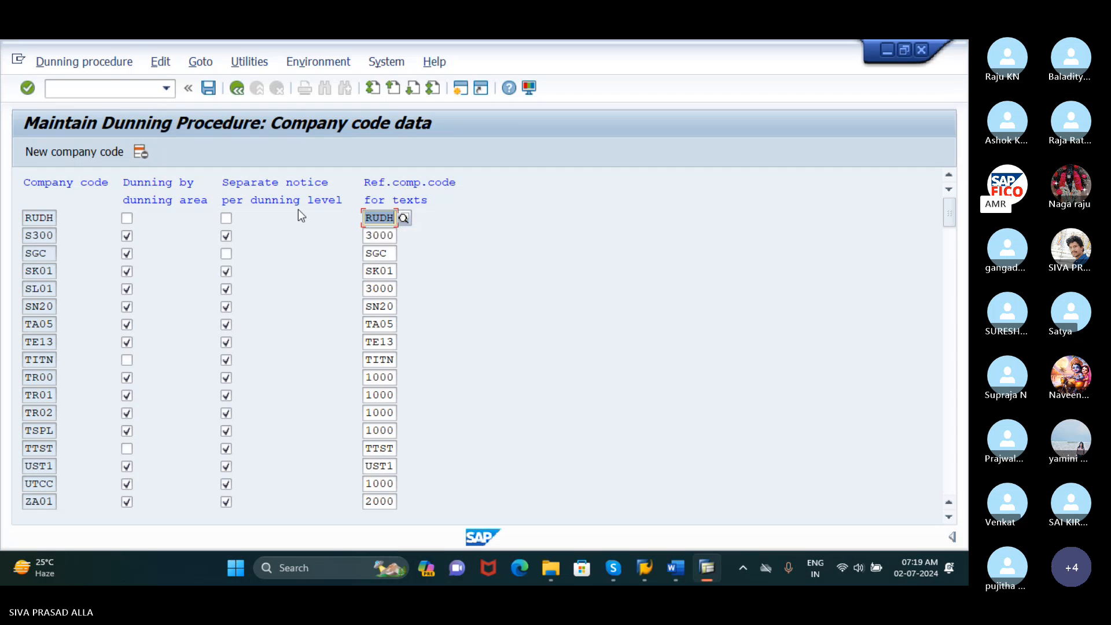
click(227, 218)
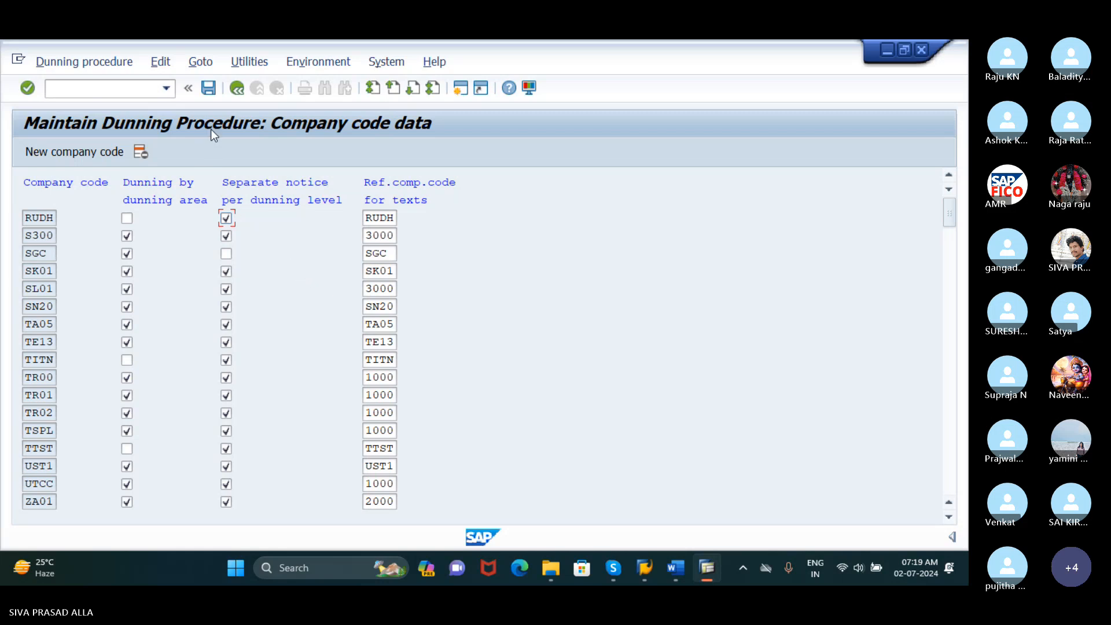
Save the company code dunning data and accept the customizing request prompt
click(208, 87)
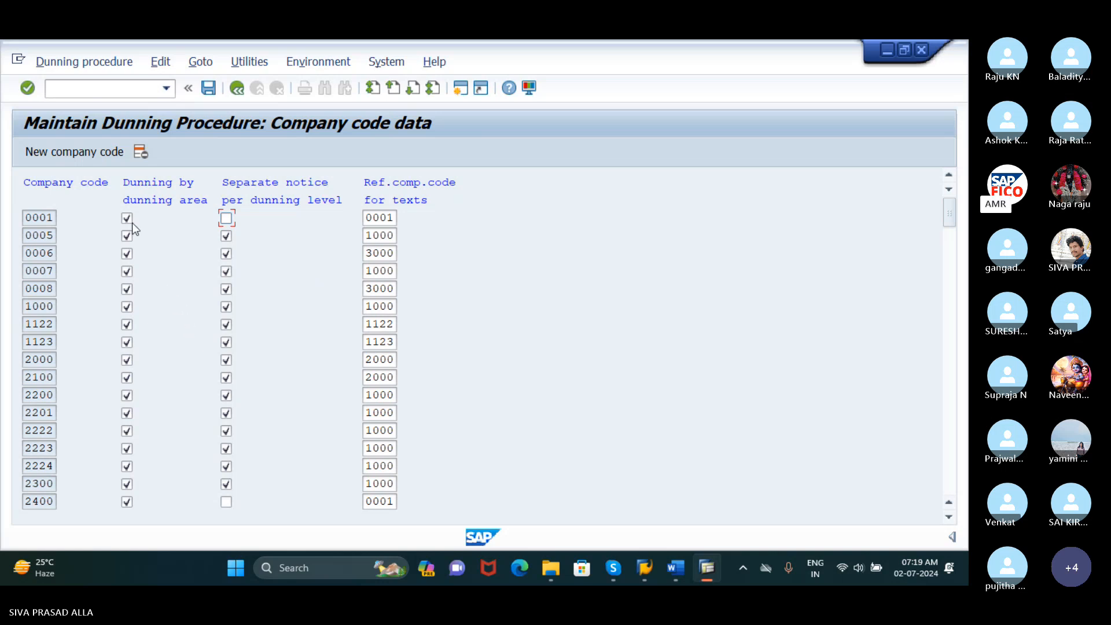
click(91, 186)
click(209, 88)
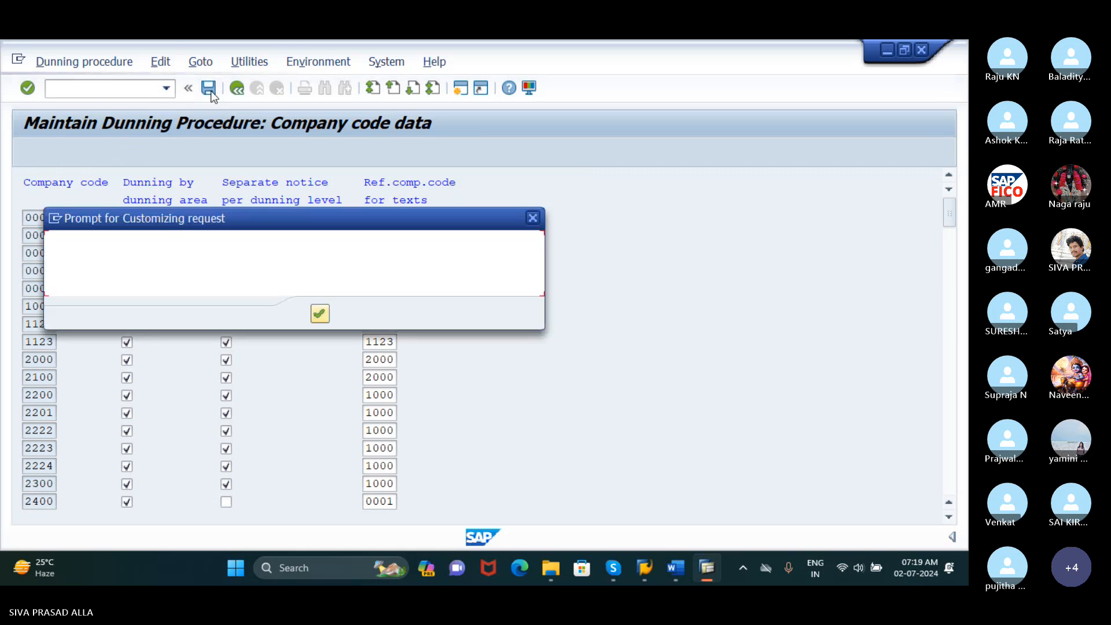
click(320, 314)
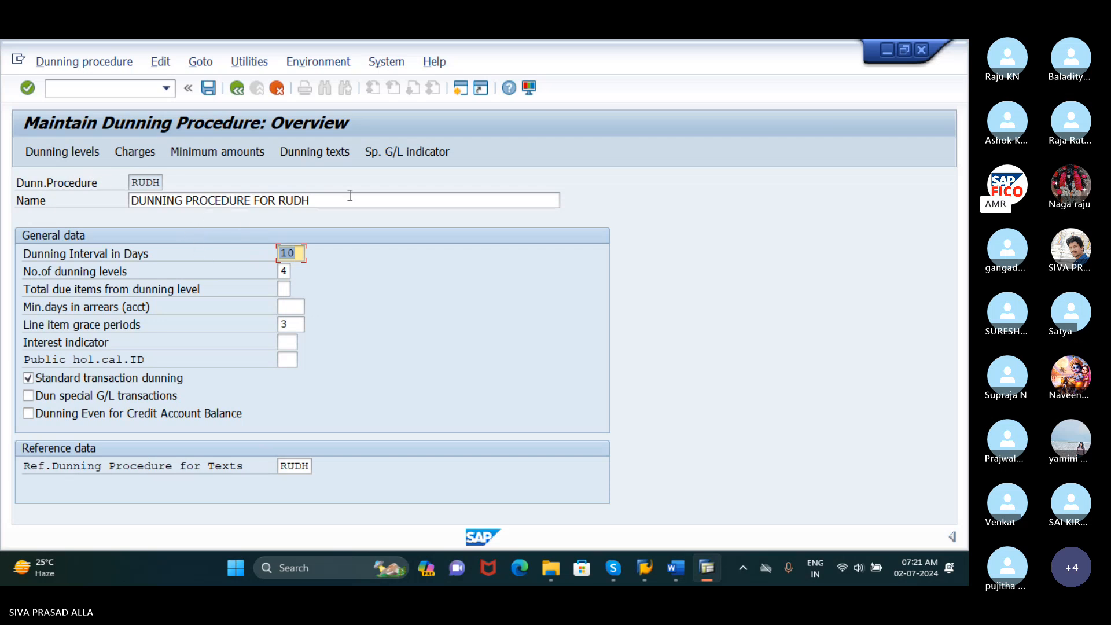
Open the customer dunning texts for company code RUDH and enter dunning levels 1, 2, 3 and 4 under Normal dunning procedure
click(330, 154)
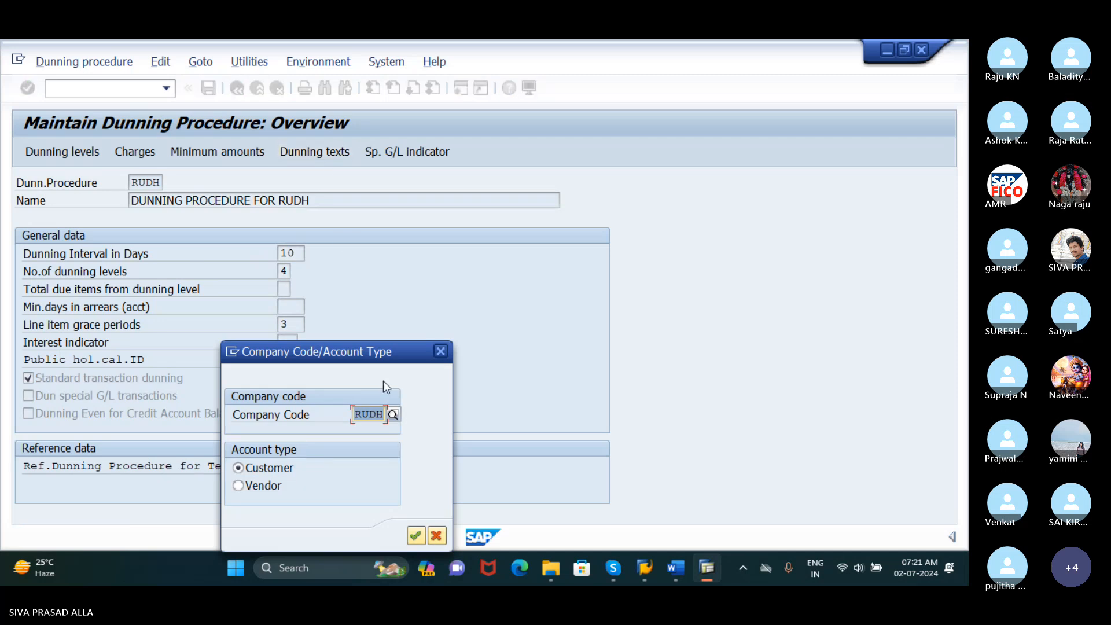
click(415, 535)
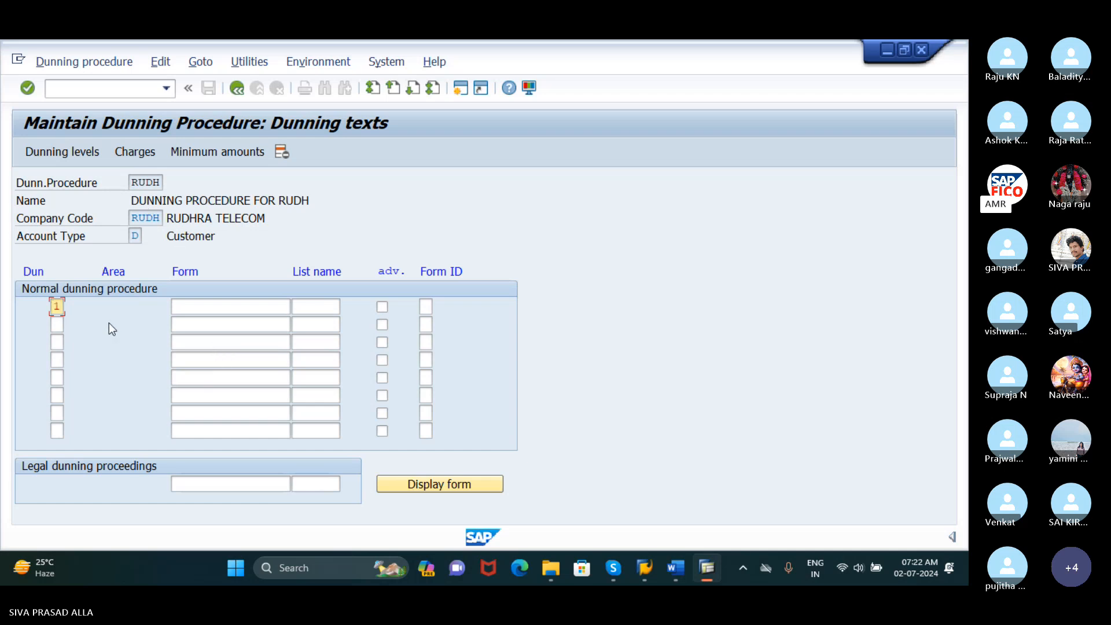
text(1)
key(Down)
text(2)
key(Down)
text(3)
key(Down)
text(4)
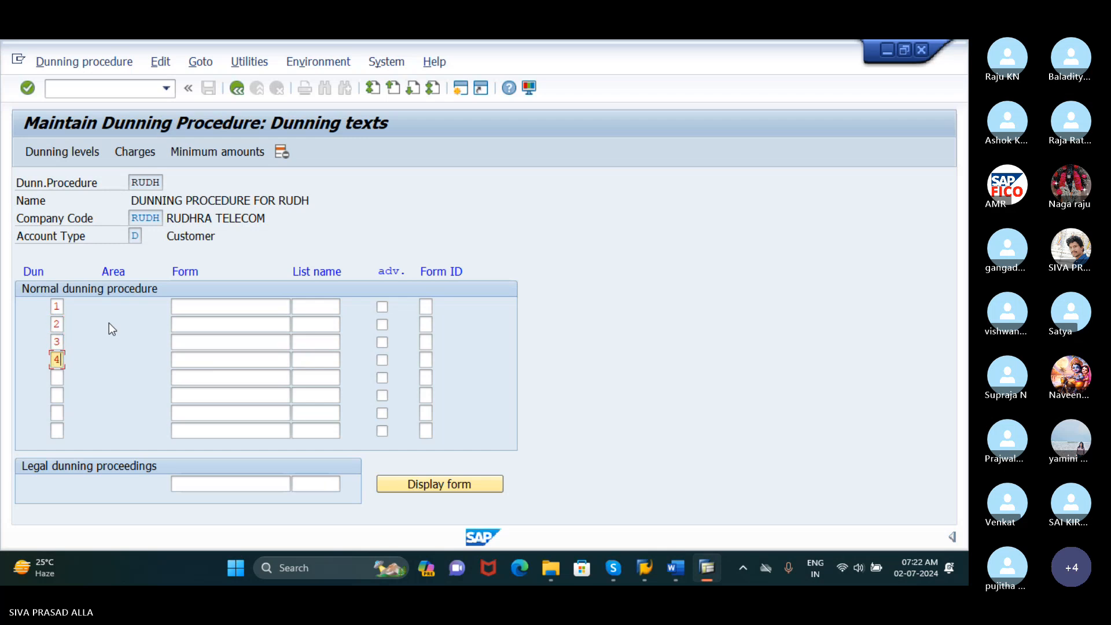
Assign the form F150_DUNN_01 to dunning level 1
click(195, 308)
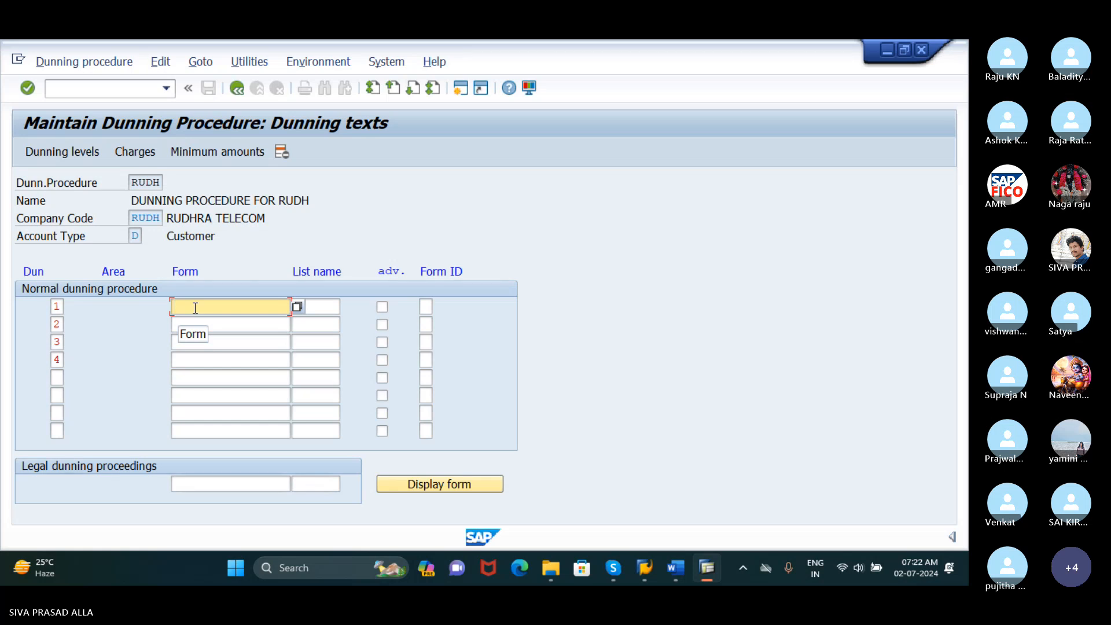
text(F)
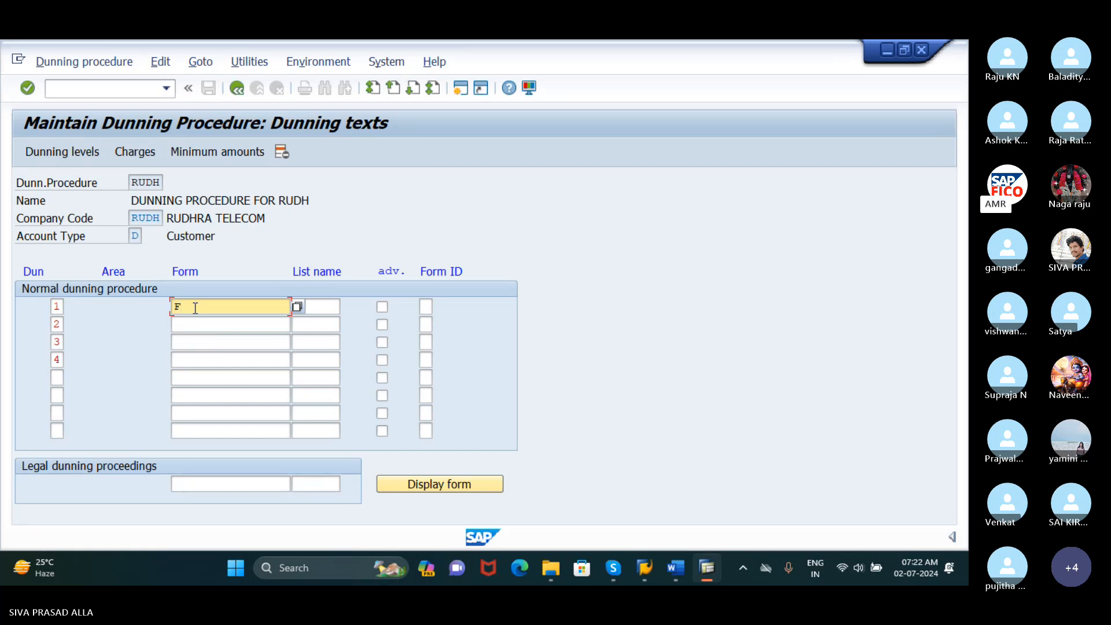
text(150_)
text(DUNN_)
text(01)
Assign the form F150_DUNN_01 to dunning level 2
click(256, 325)
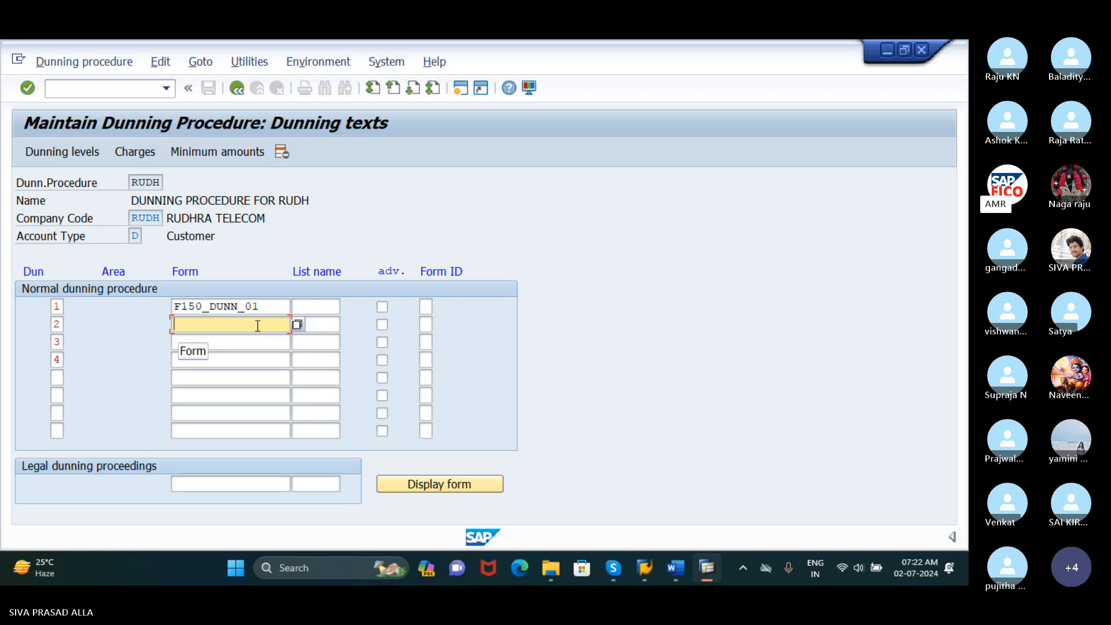
text(F150)
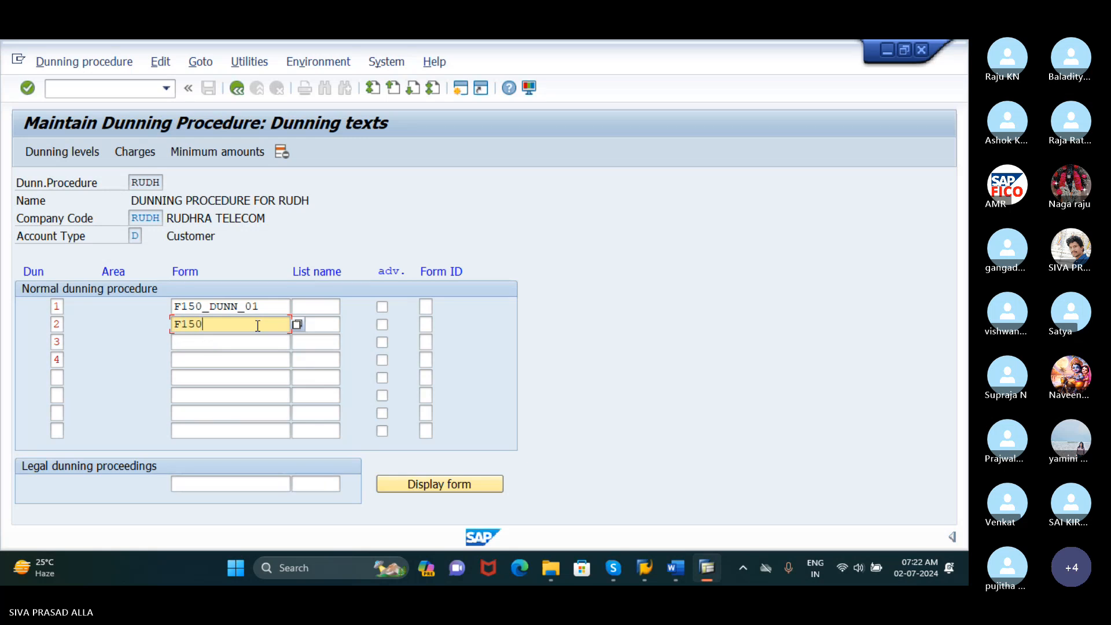
text(_DUNN)
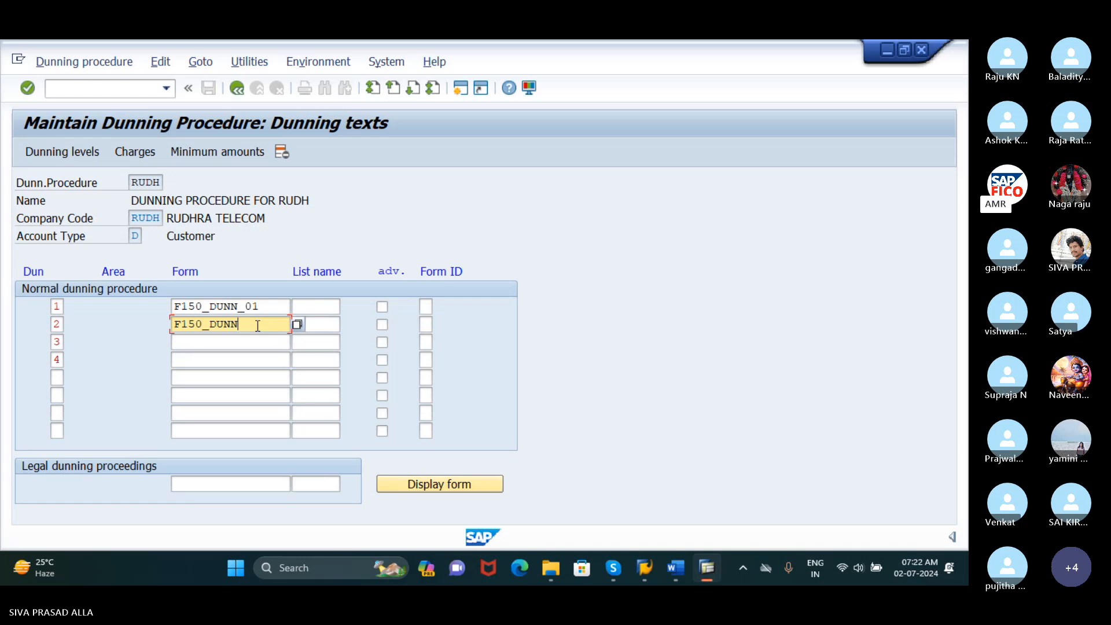
text(_01)
Assign the form F150_DUNN_02 to dunning levels 3 and 4 of the normal dunning procedure
click(232, 342)
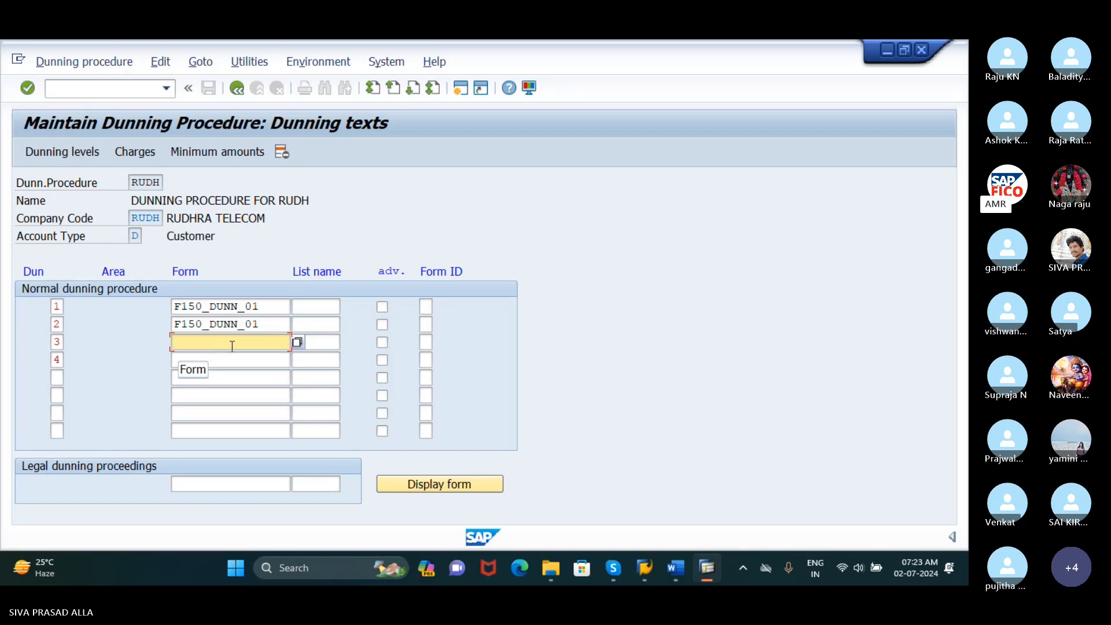
text(F150_)
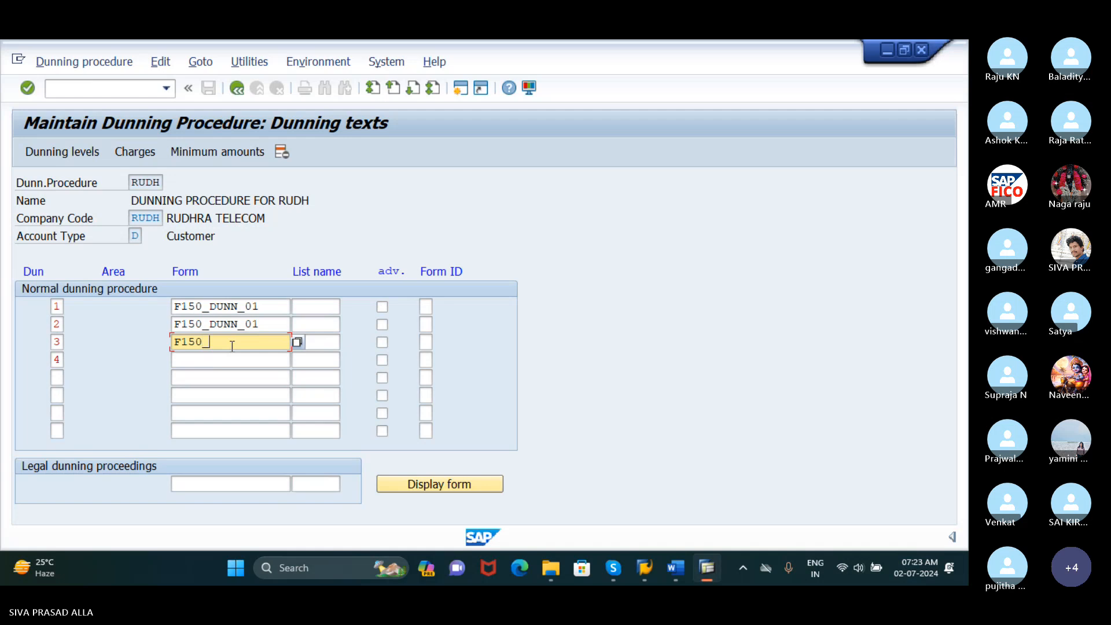
text(DUNN)
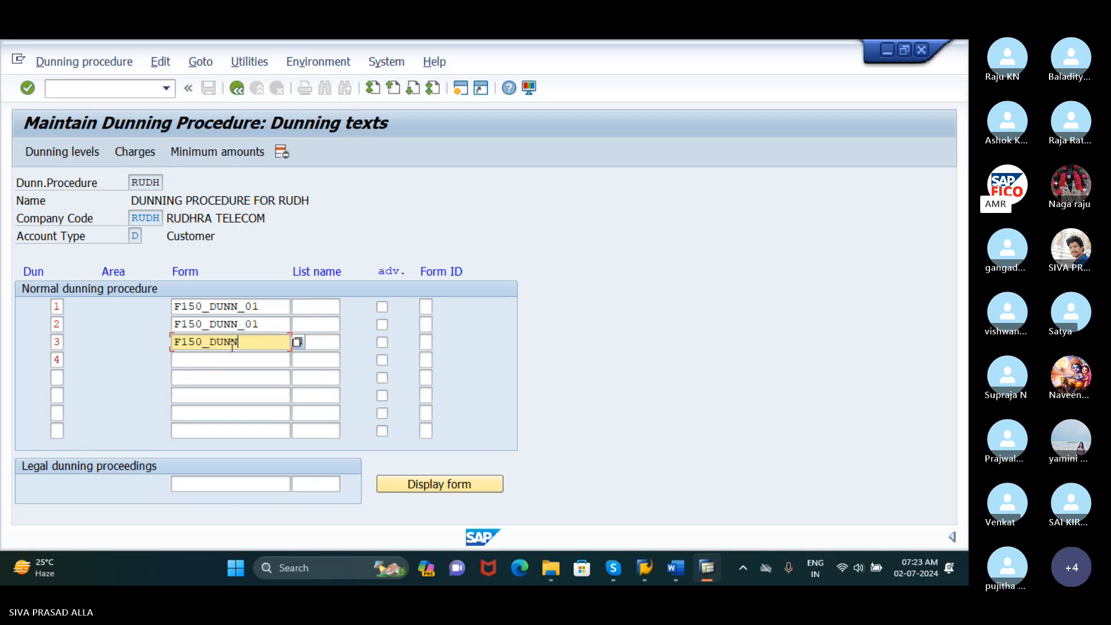
text(_02)
click(232, 359)
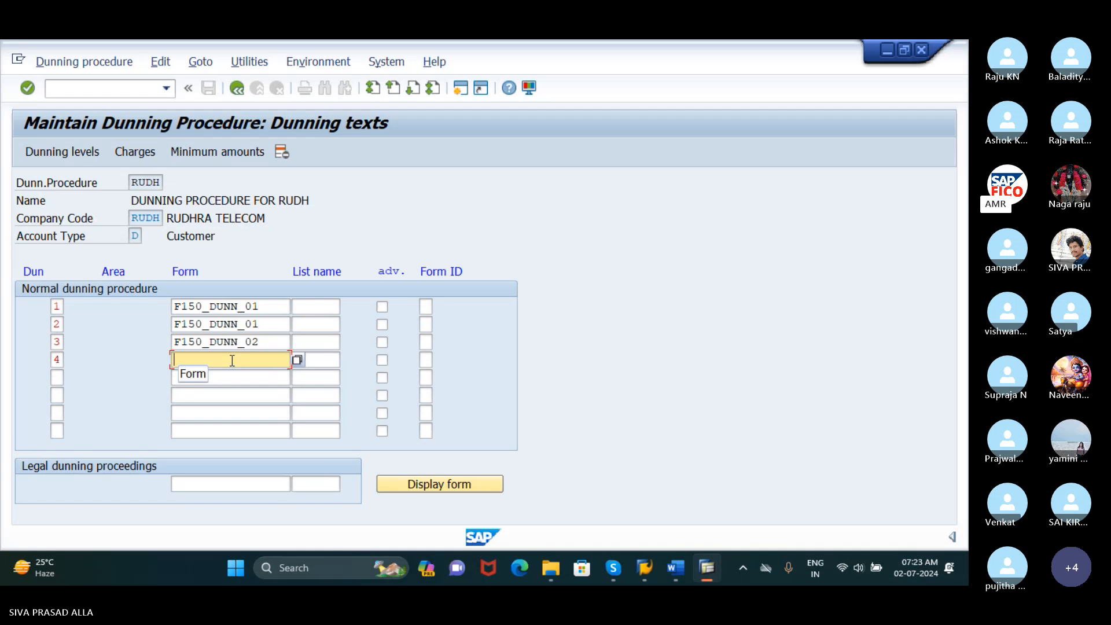
text(F150)
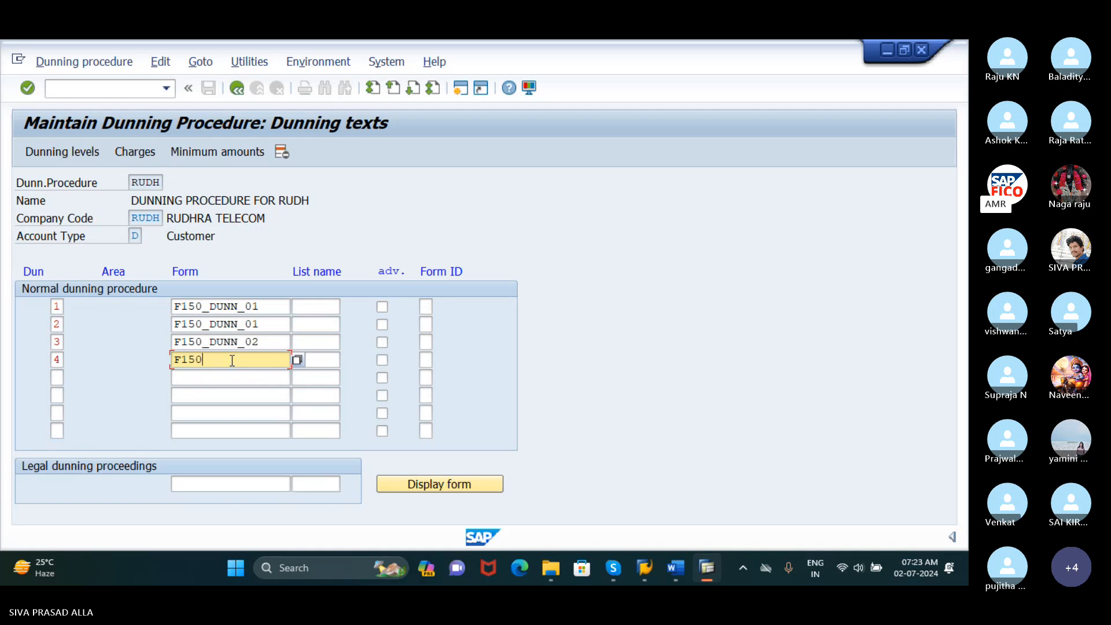
text(_)
text(DUN)
key(BackSpace)
text(NN_02)
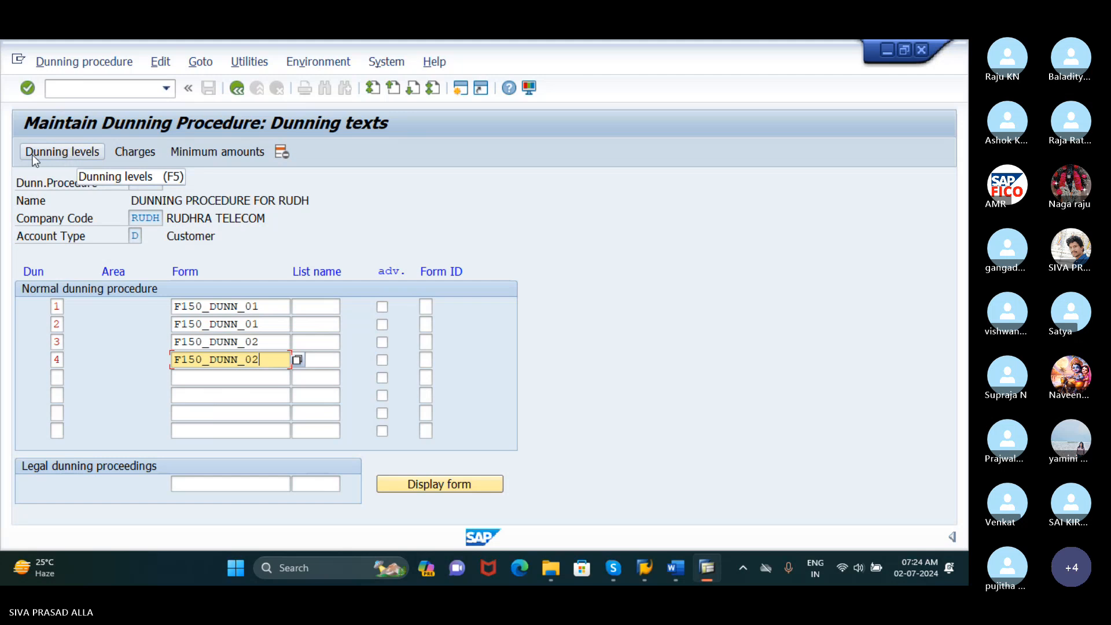
Open the dunning levels of procedure RUDH and enable Always dun for levels 1 to 4
click(58, 155)
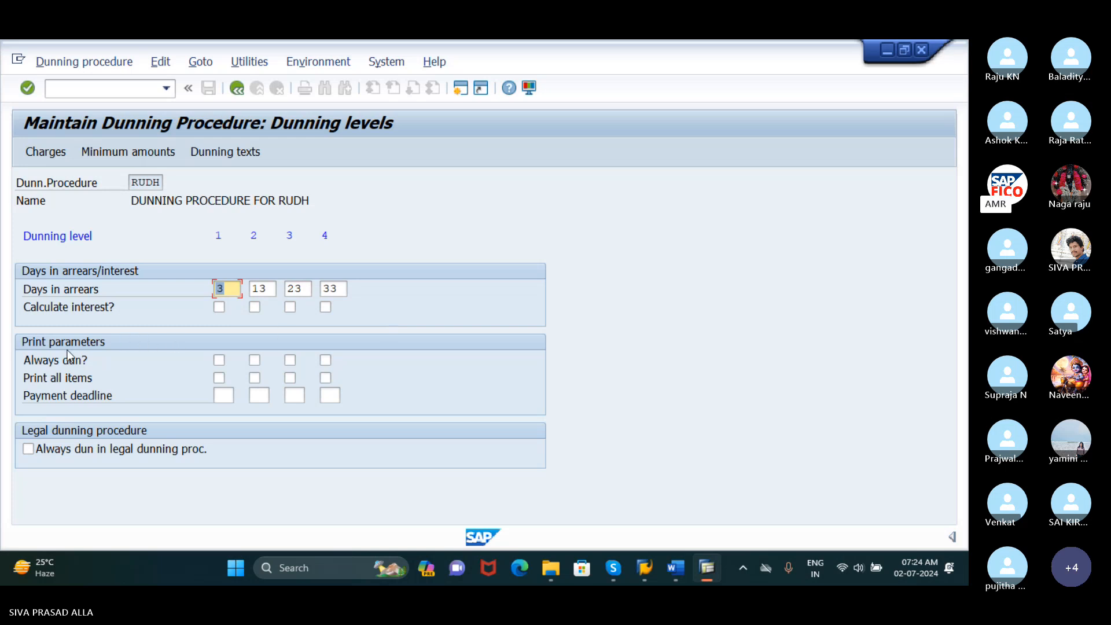
click(217, 360)
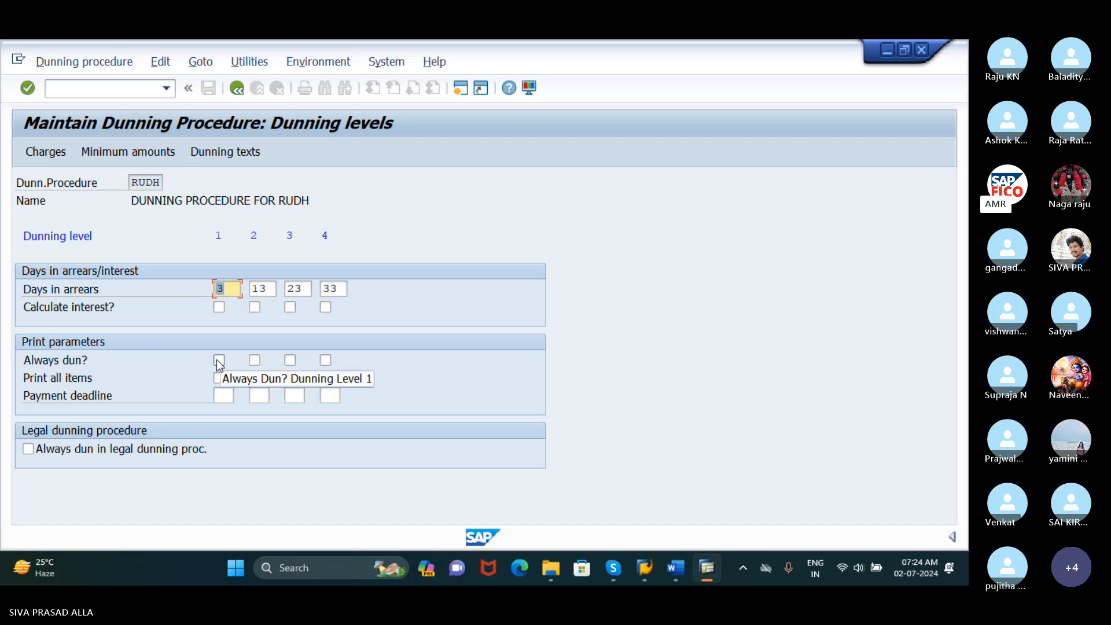
click(255, 360)
click(289, 360)
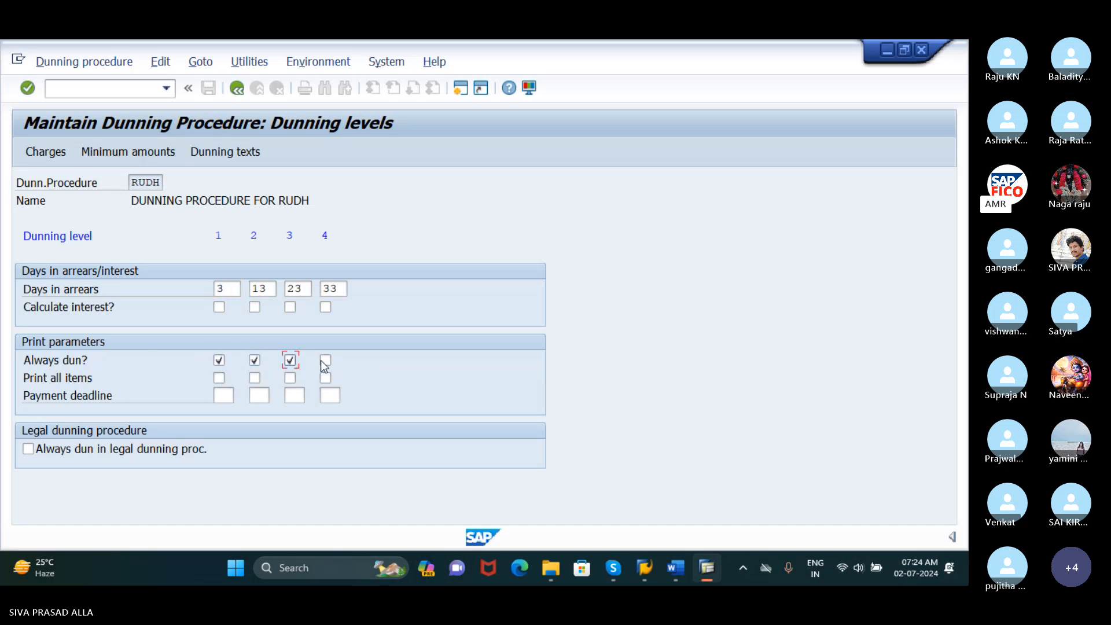
click(322, 360)
Enable Print all items for dunning levels 1 to 4 and activate Always dun in legal dunning proc
click(222, 378)
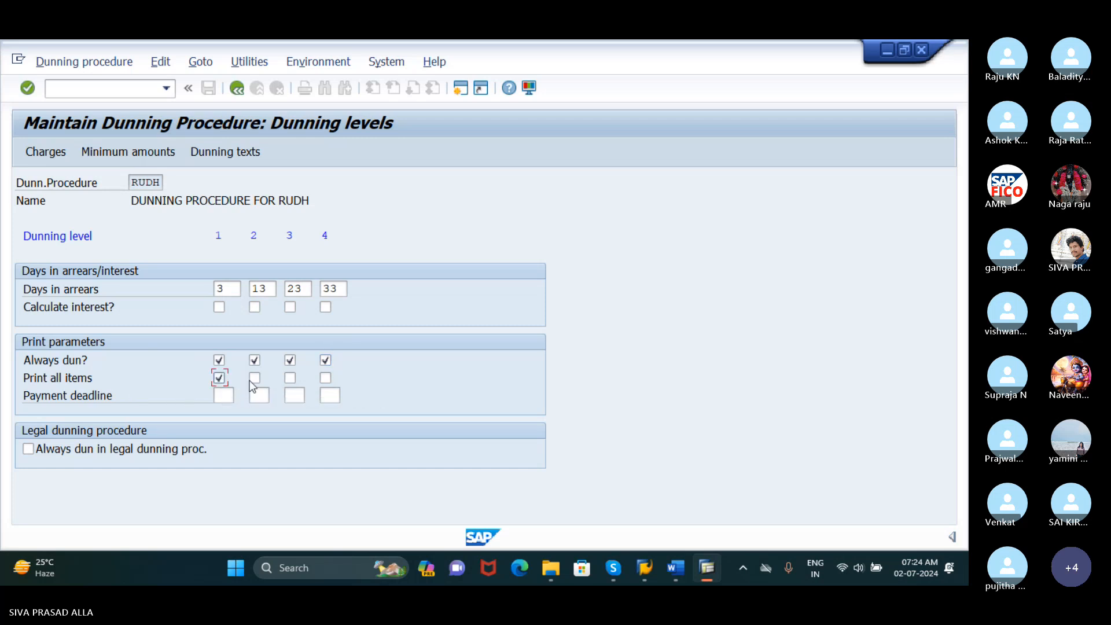
click(254, 377)
click(290, 378)
click(329, 378)
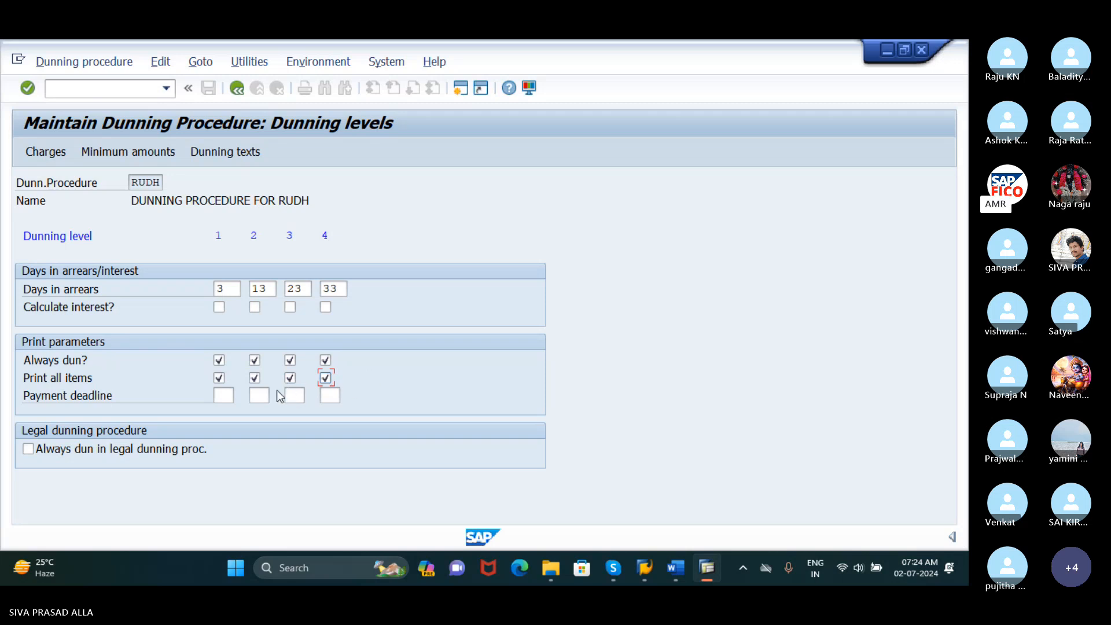
click(37, 450)
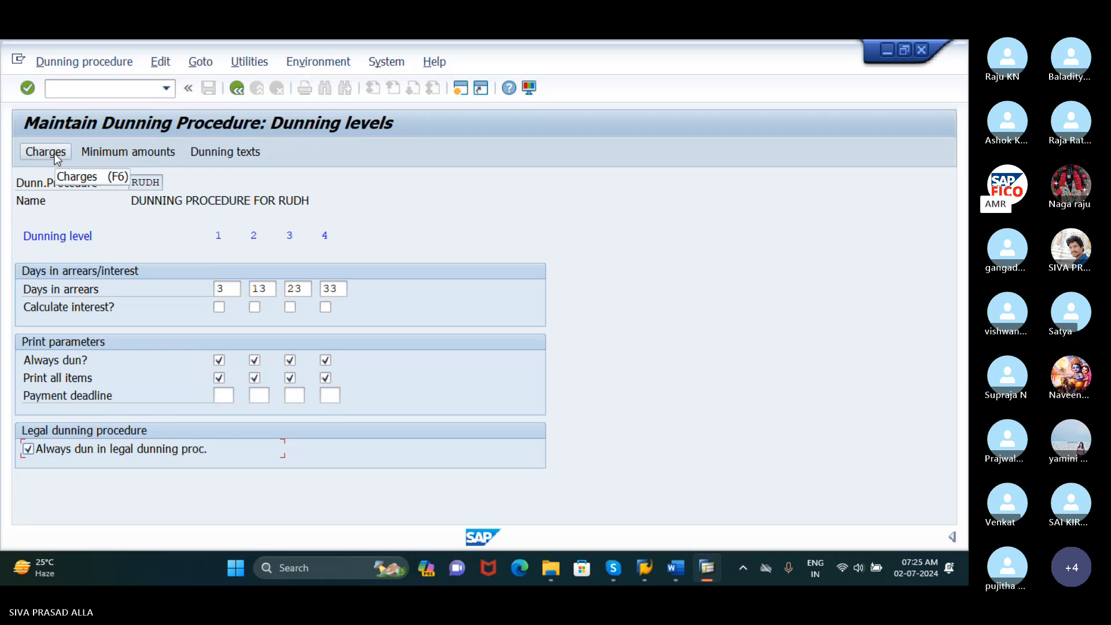
Open the dunning charges of procedure RUDH for the currency INR
click(55, 153)
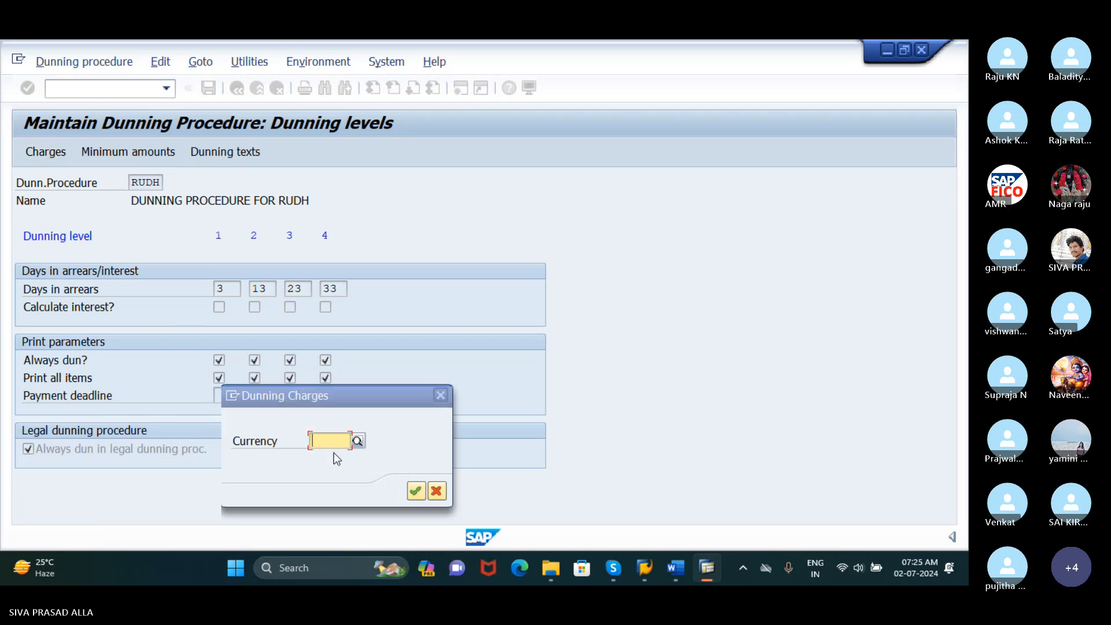
text(IN)
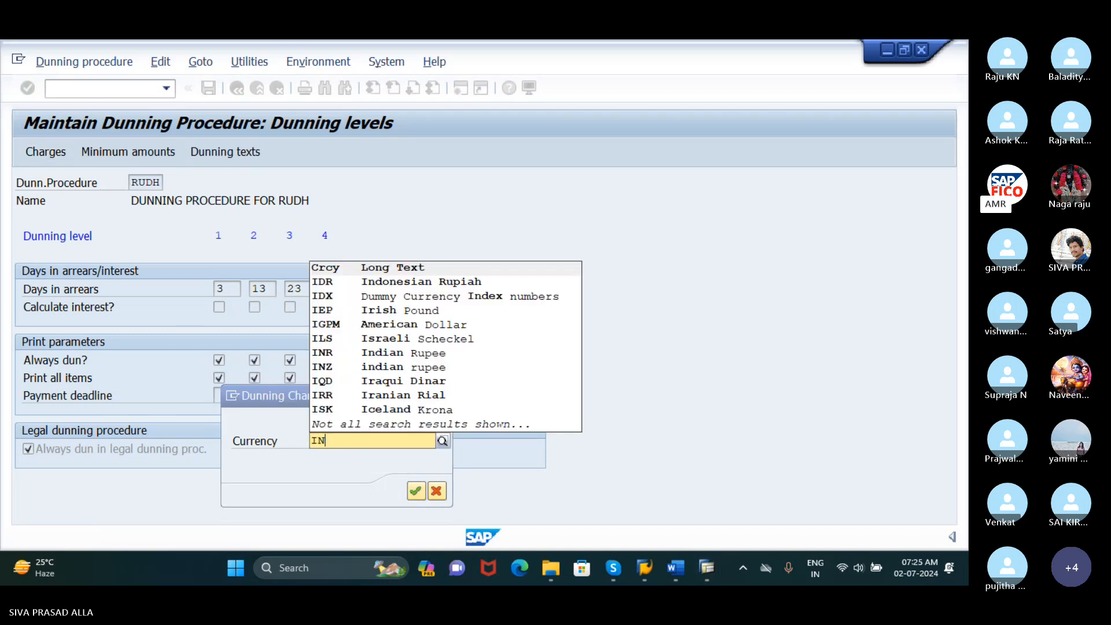
text(R)
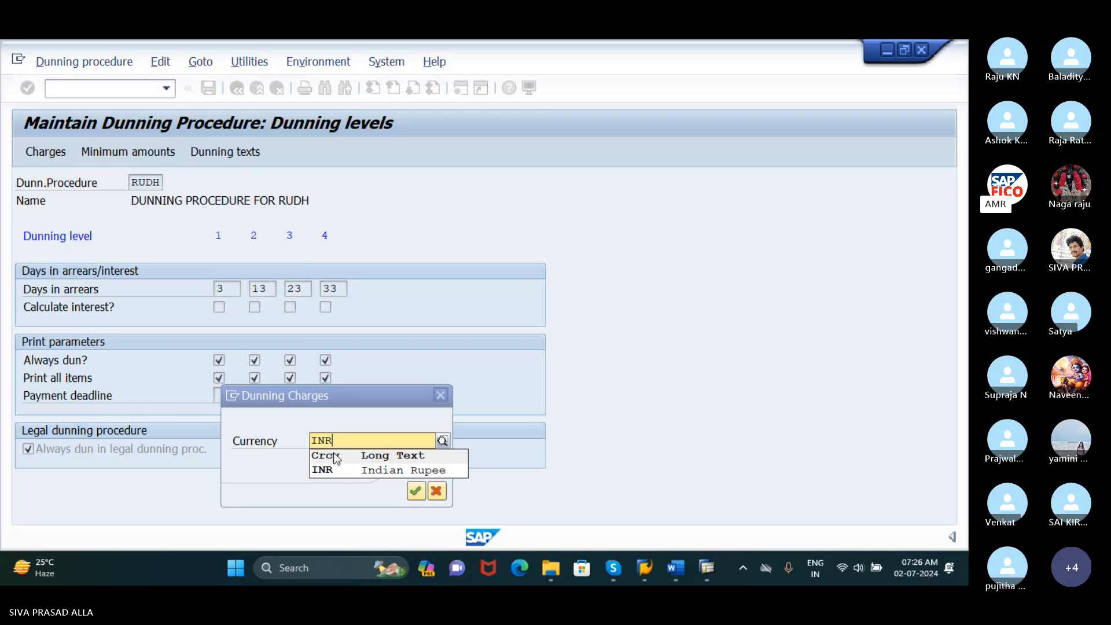
click(354, 471)
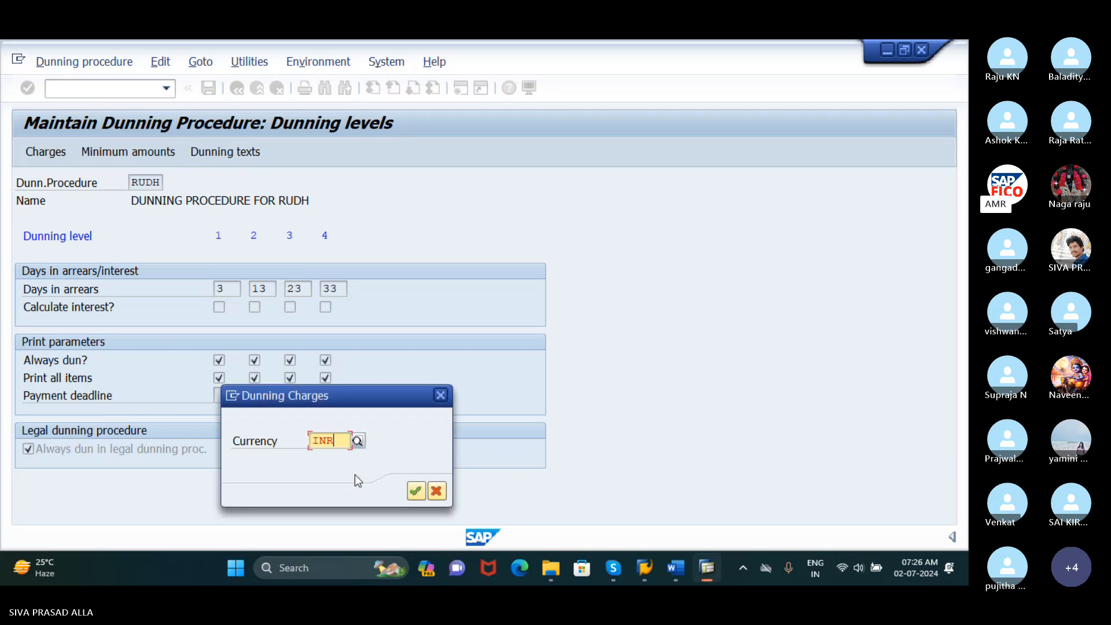
click(415, 491)
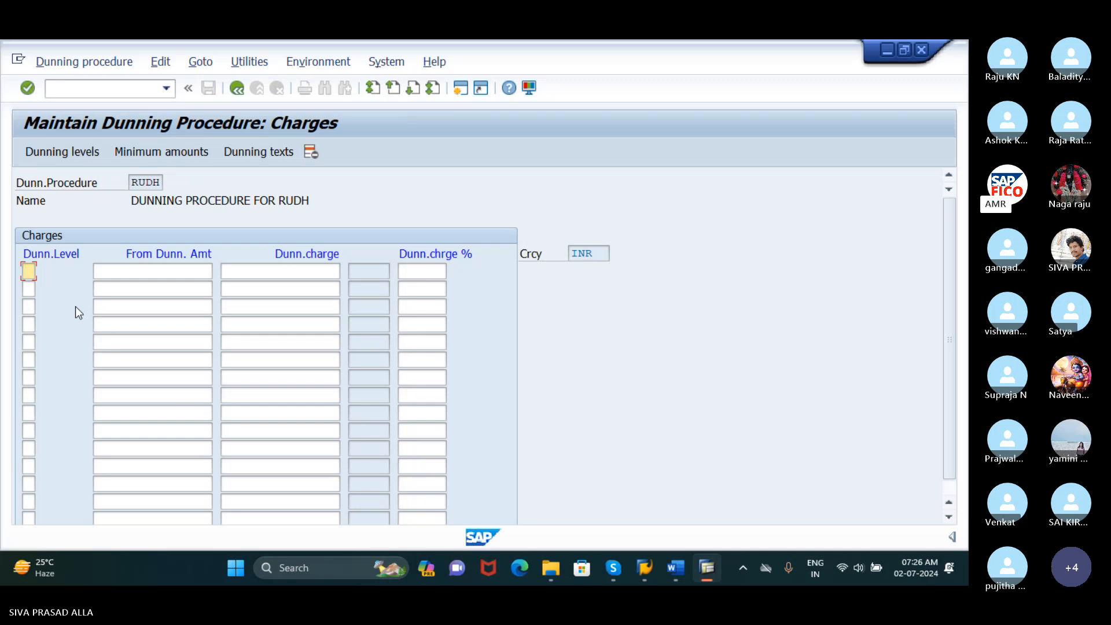
Enter dunning levels 1, 2, 3 and 4 in the Charges table
text(1)
key(Down)
text(2)
key(Down)
text(3)
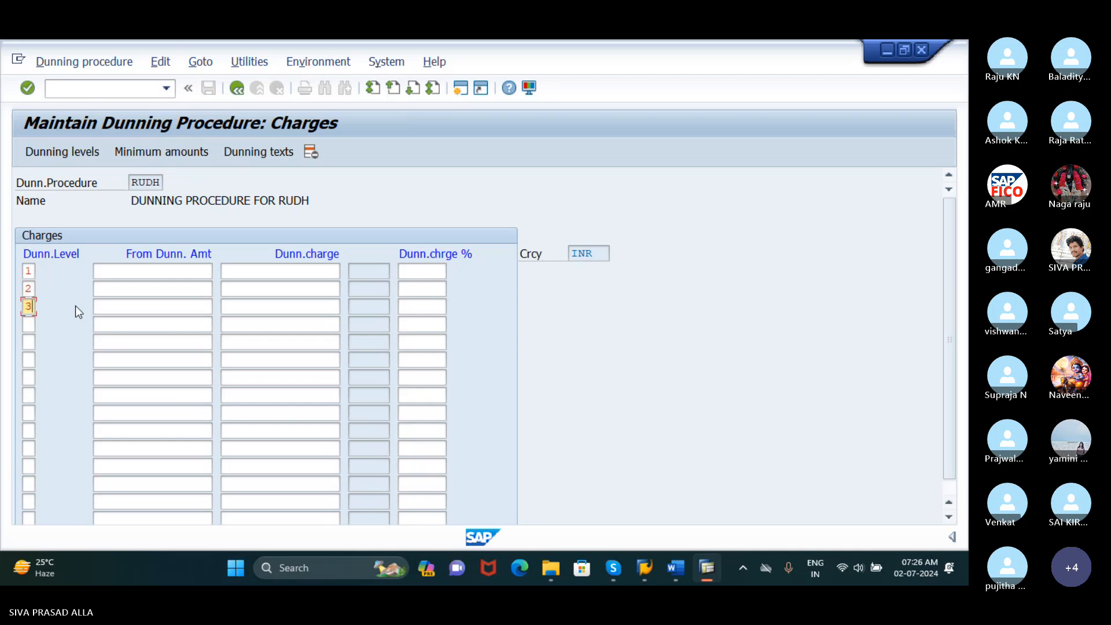
key(Down)
text(4)
Set the dunning charges for levels 1 to 4 to 200, 400, 600 and 800 INR
click(167, 271)
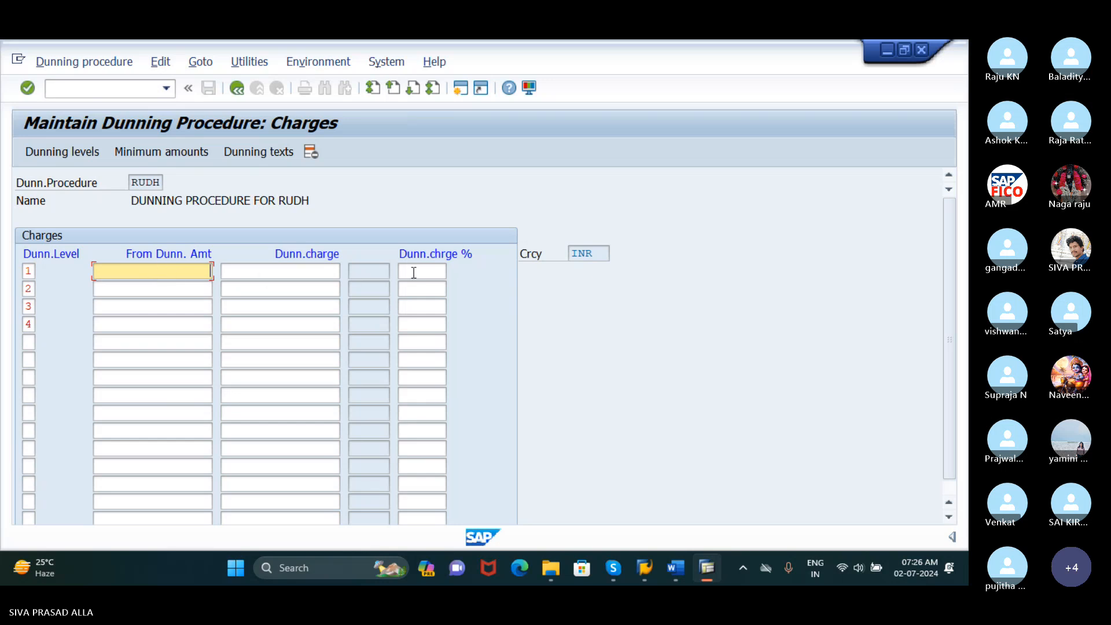
click(337, 271)
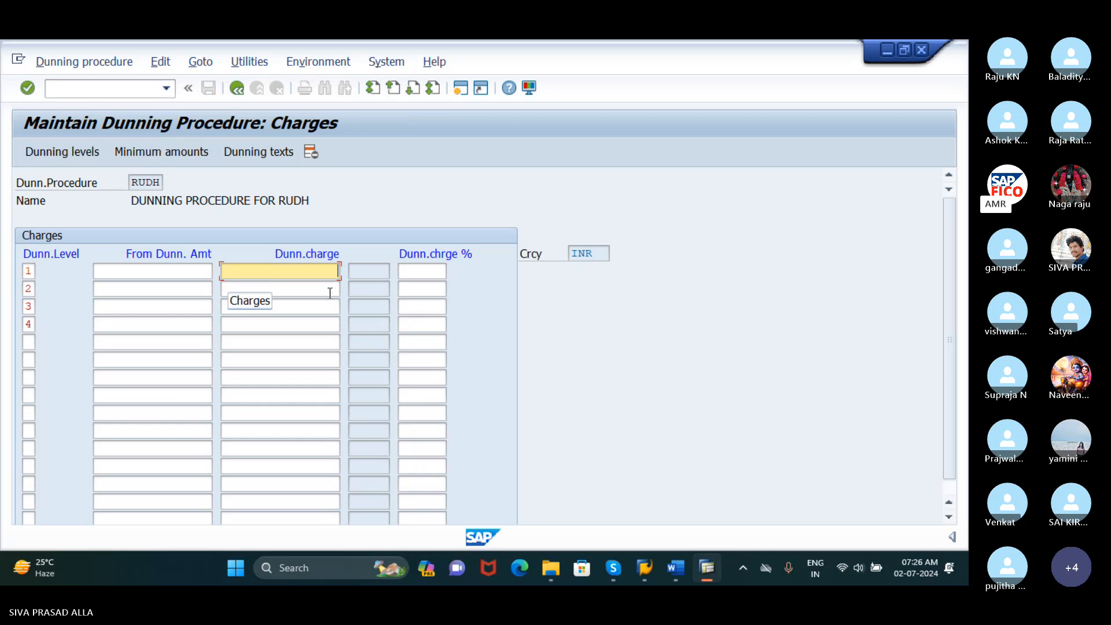
text(200)
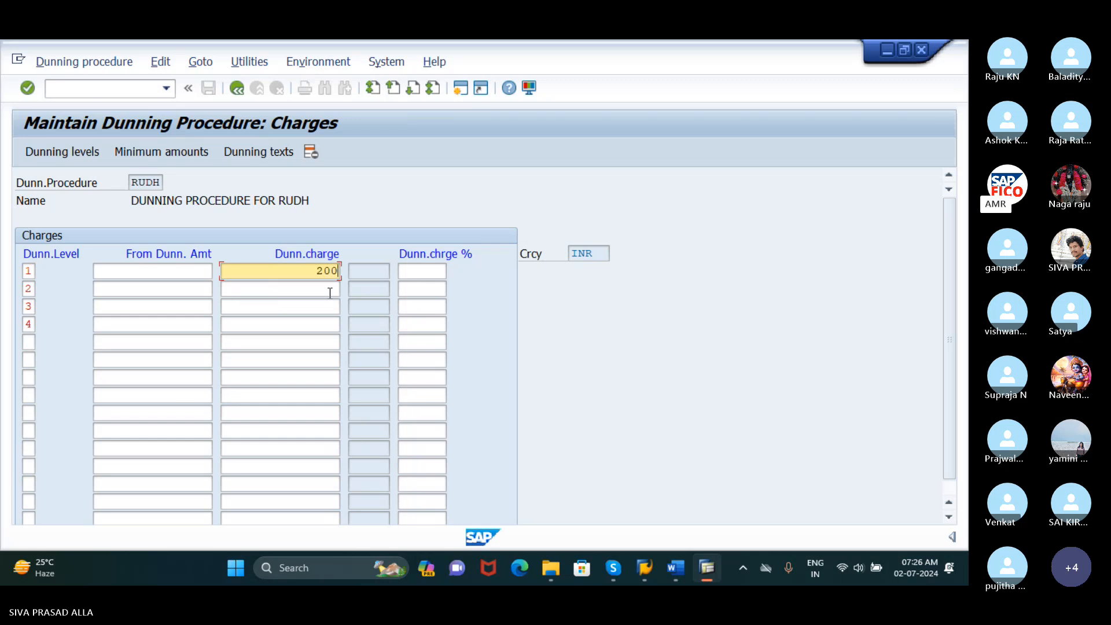
key(Tab)
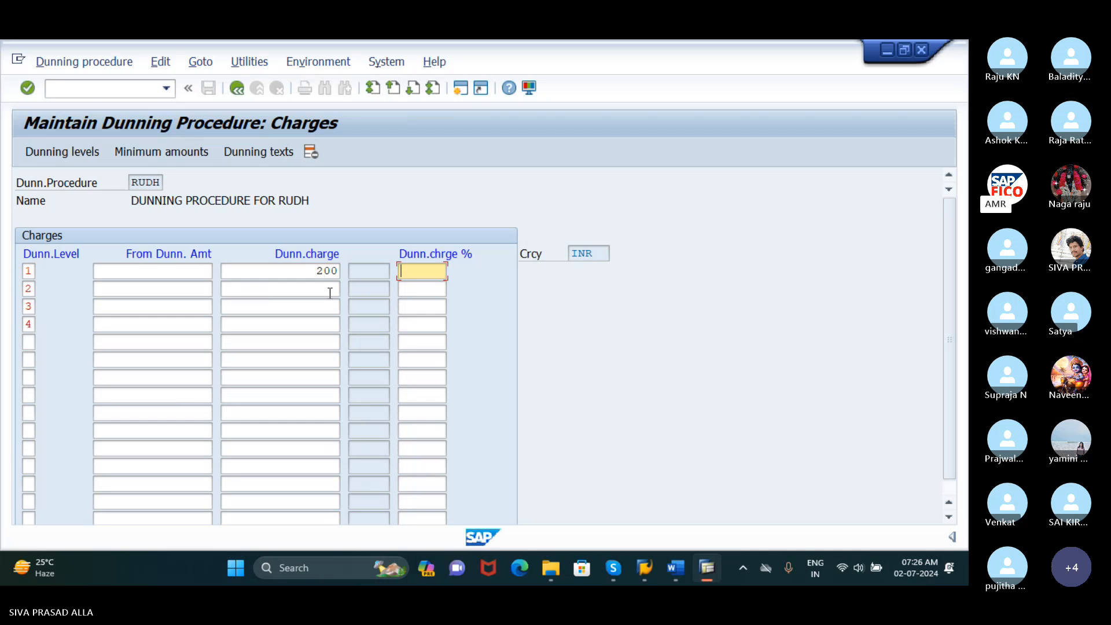
click(329, 293)
text(400)
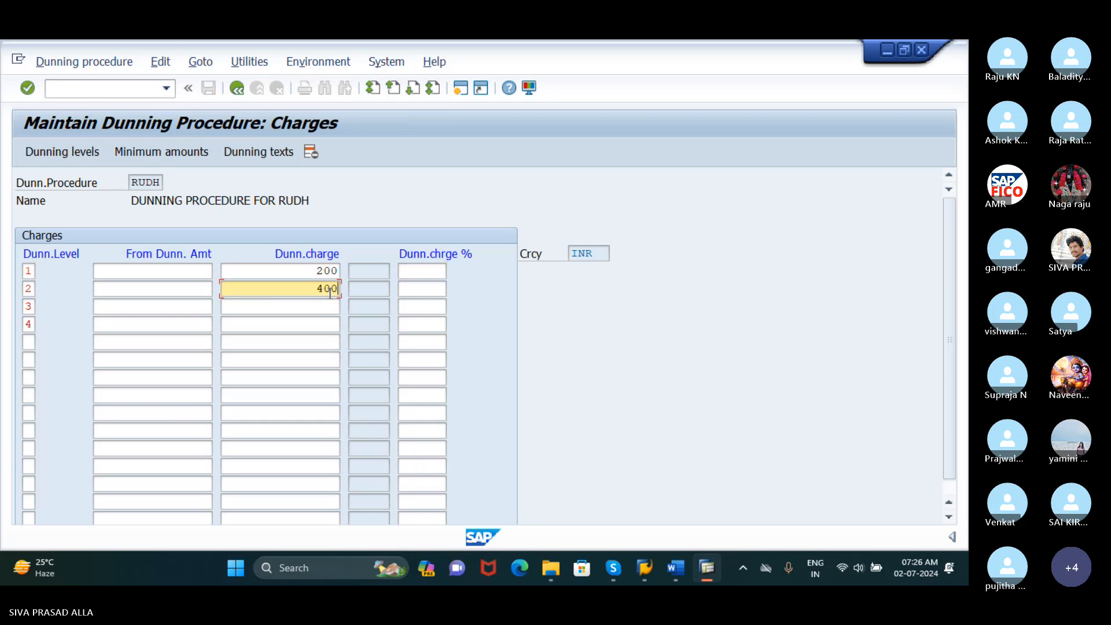
key(Down)
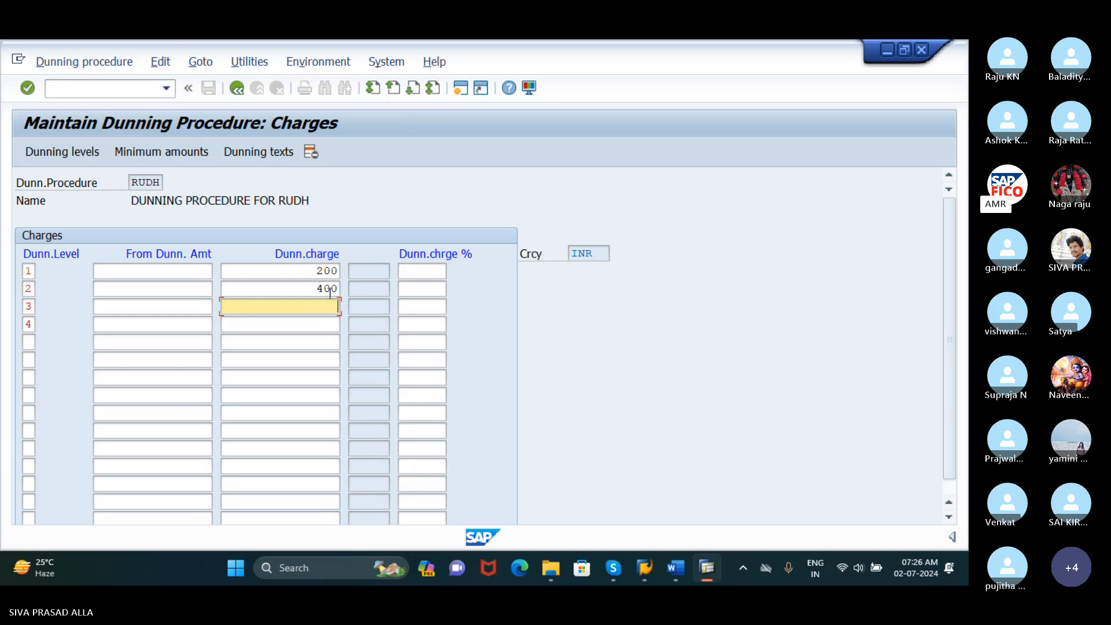
text(600)
key(Down)
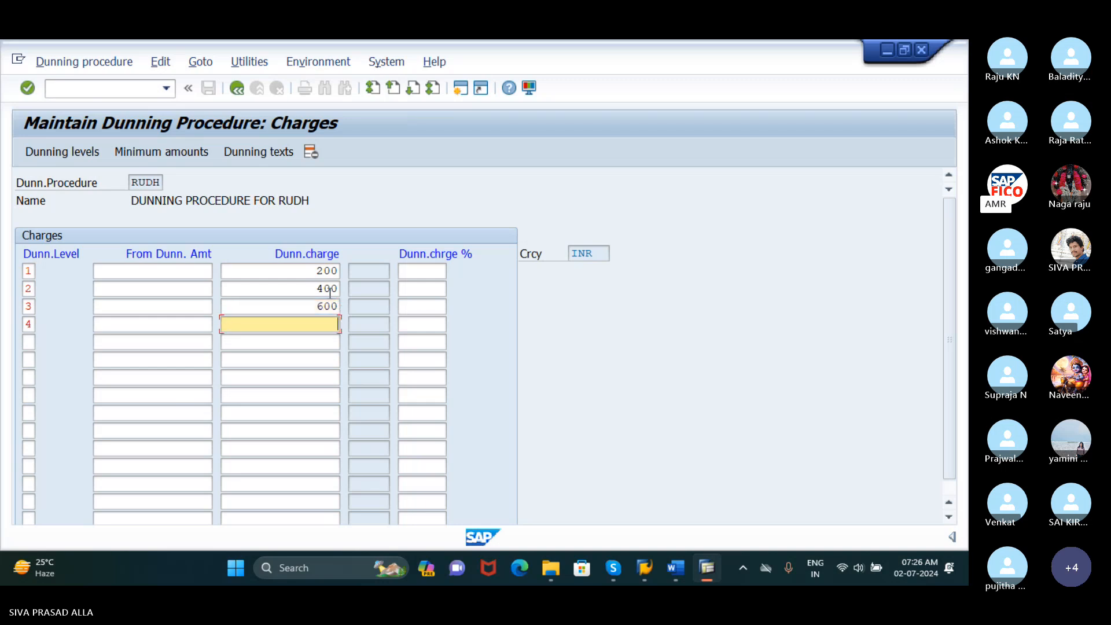
text(800)
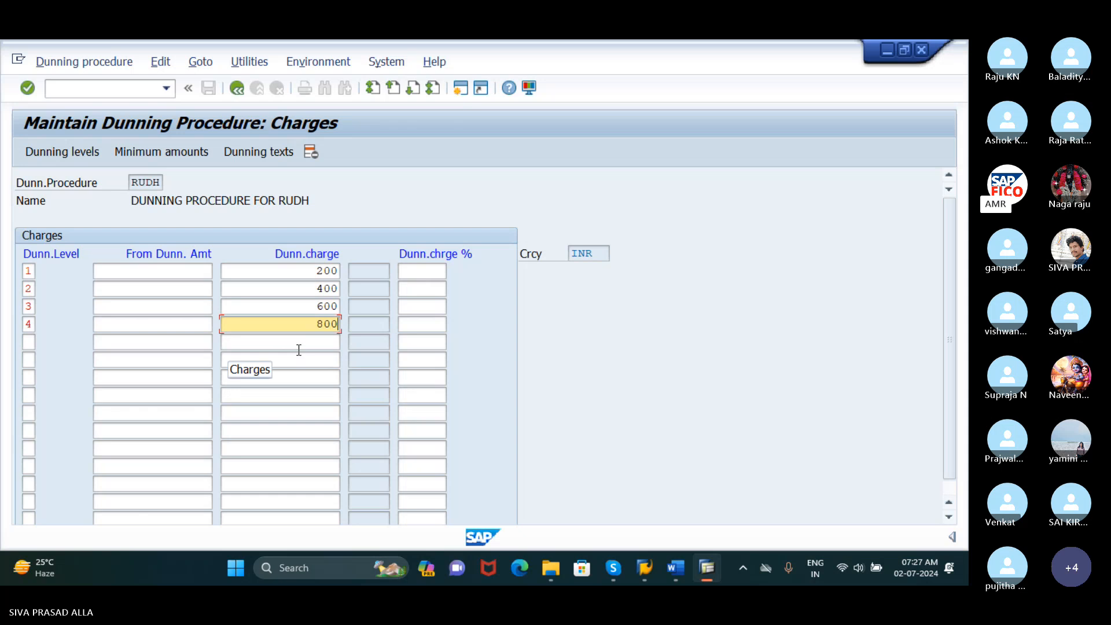
Open the minimum amounts for currency INR and enter dunning levels 1, 2, 3 and 4
click(182, 154)
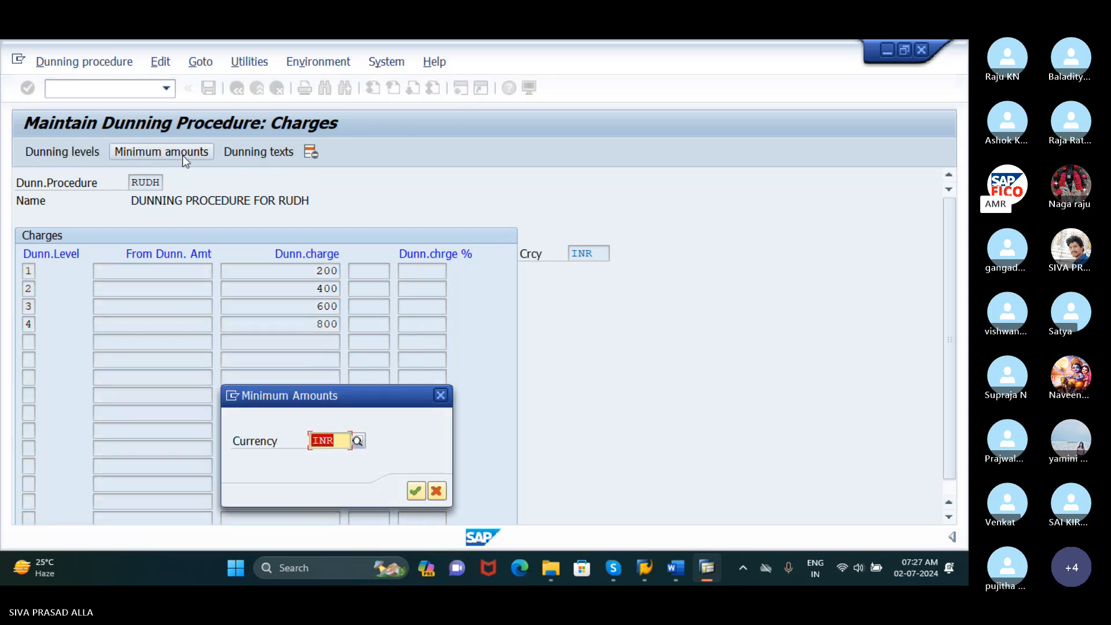
click(417, 491)
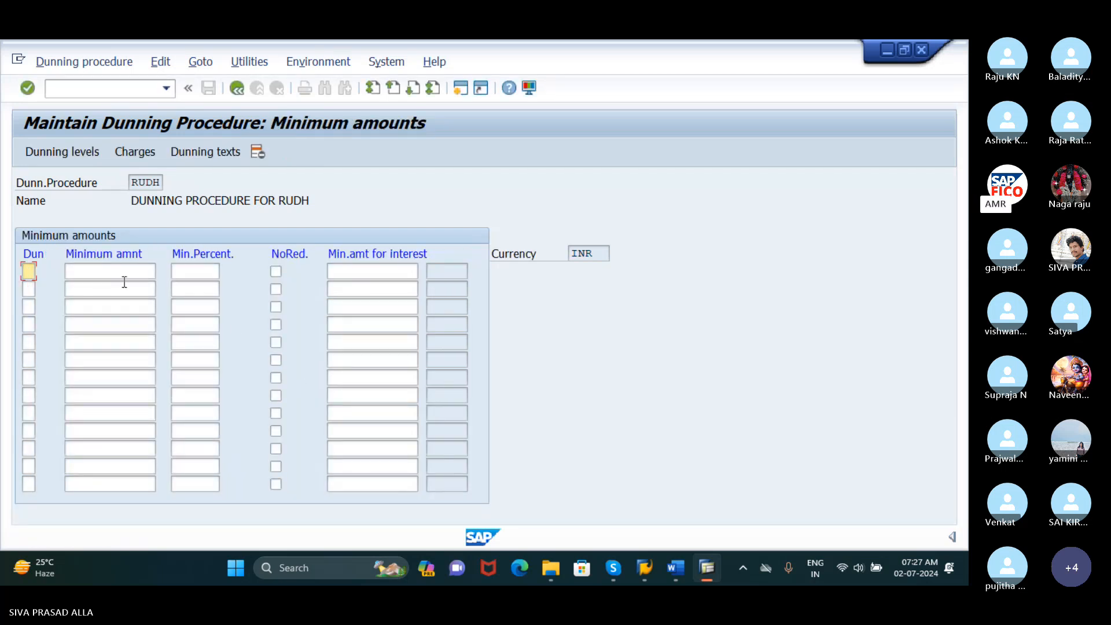
text(1)
key(Down)
text(2)
key(Down)
text(3)
key(Down)
text(4)
Set the minimum amount to 1000 INR for each of the four dunning levels
click(127, 273)
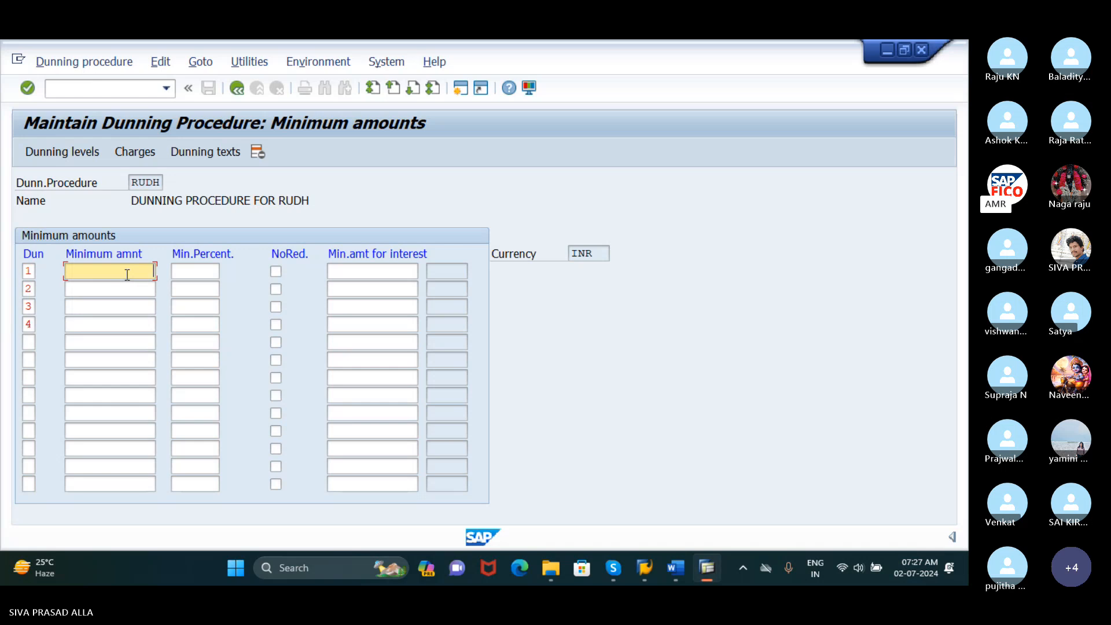
text(1000)
key(Down)
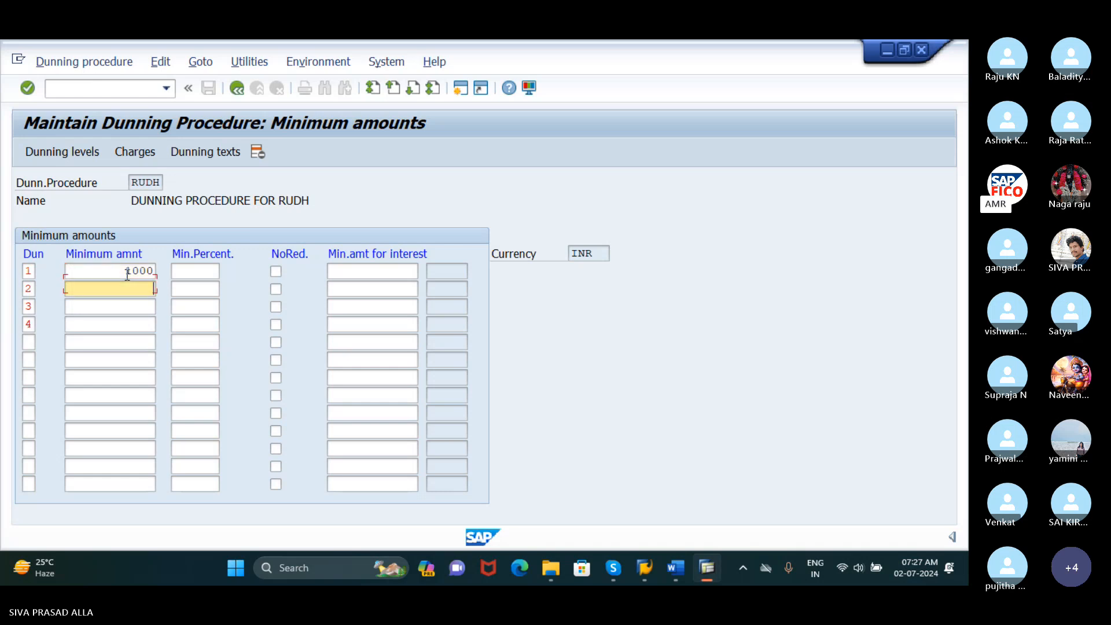
text(1000)
key(Down)
text(1000)
key(Down)
text(1)
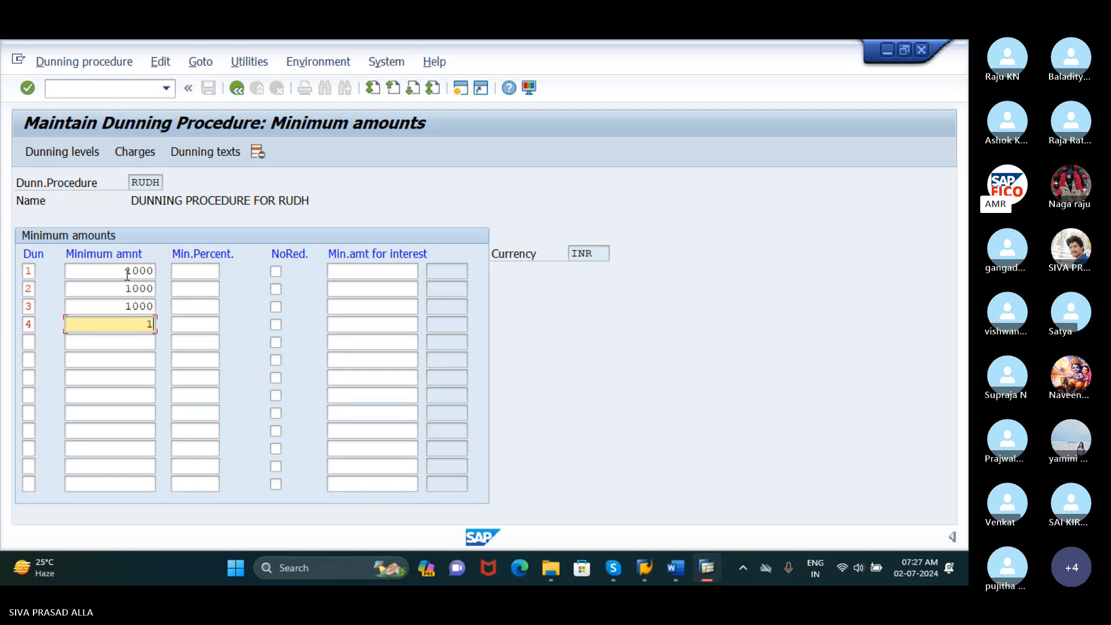
text(000)
key(Tab)
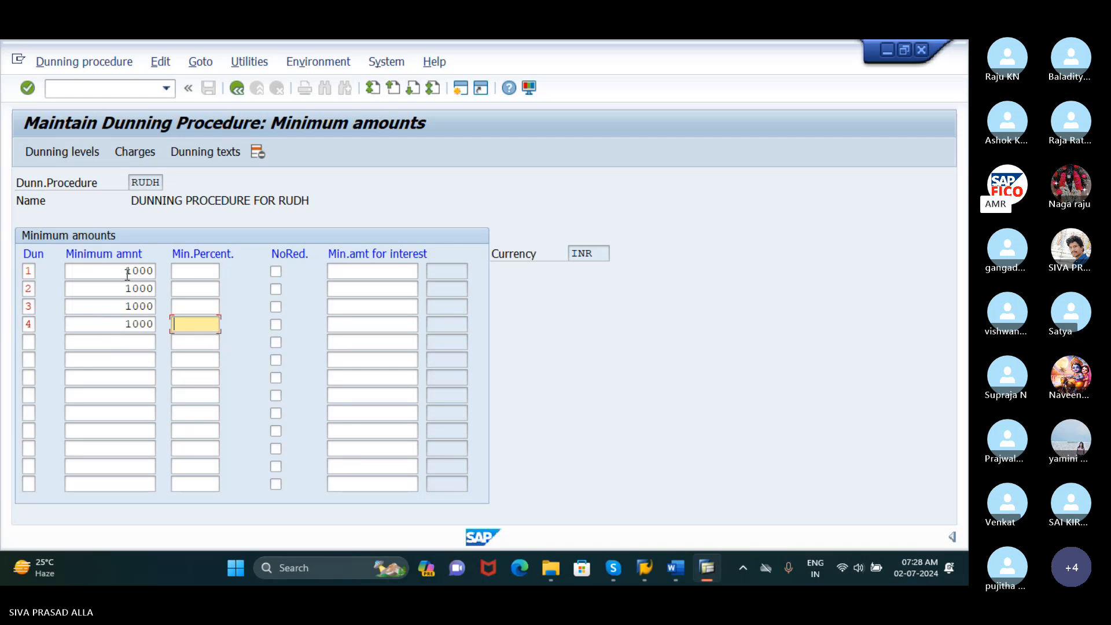
Return to the dunning procedure overview, save procedure RUDH and accept the customizing request prompt
click(237, 89)
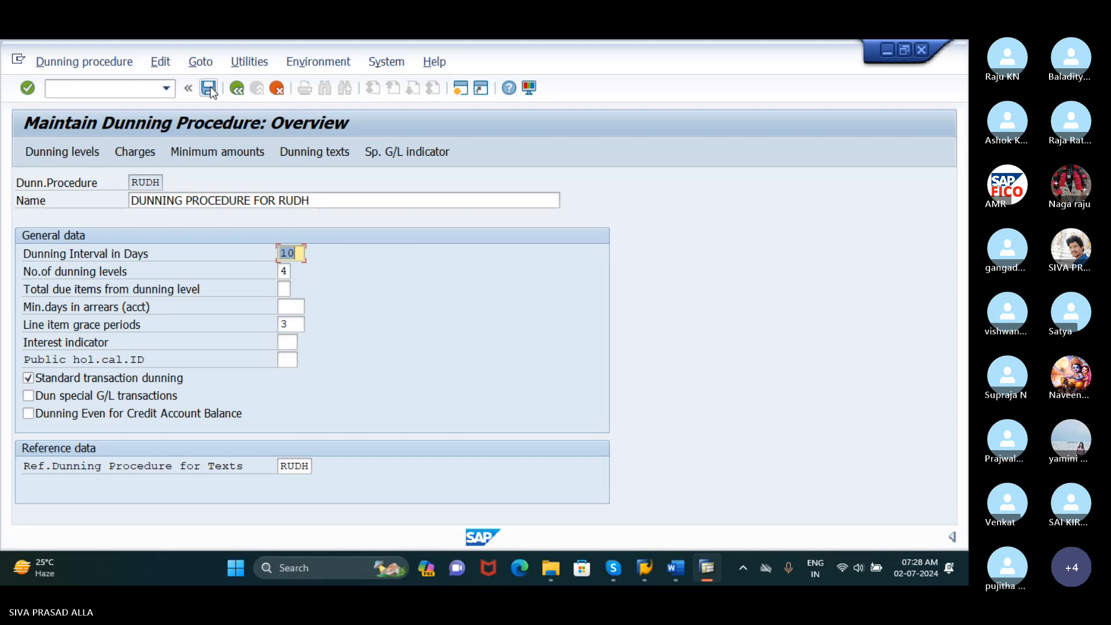
click(209, 88)
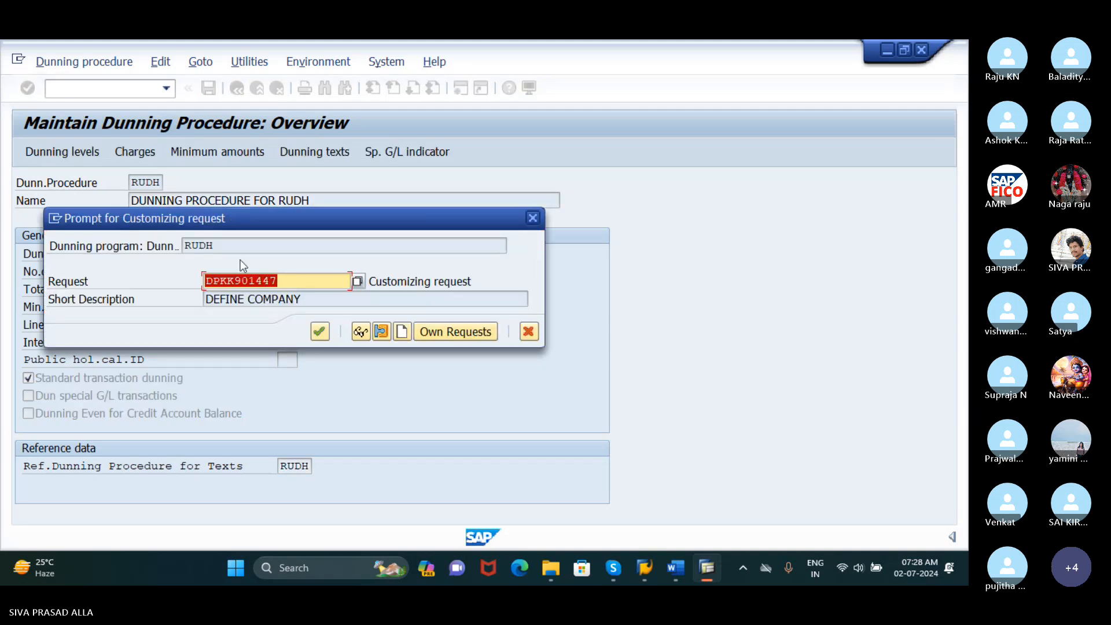
click(320, 331)
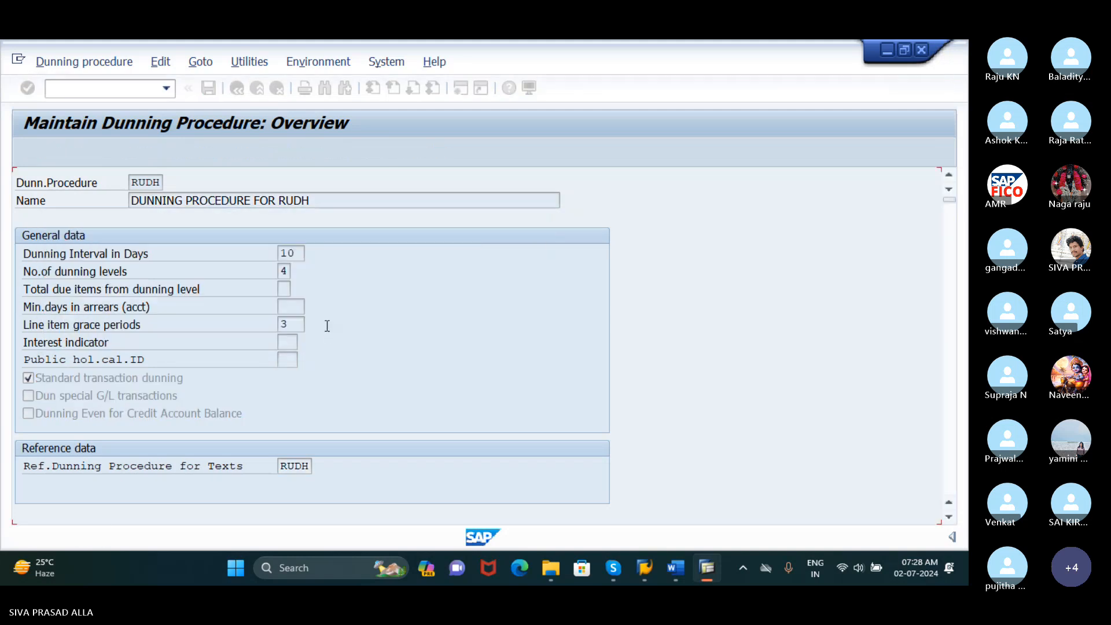
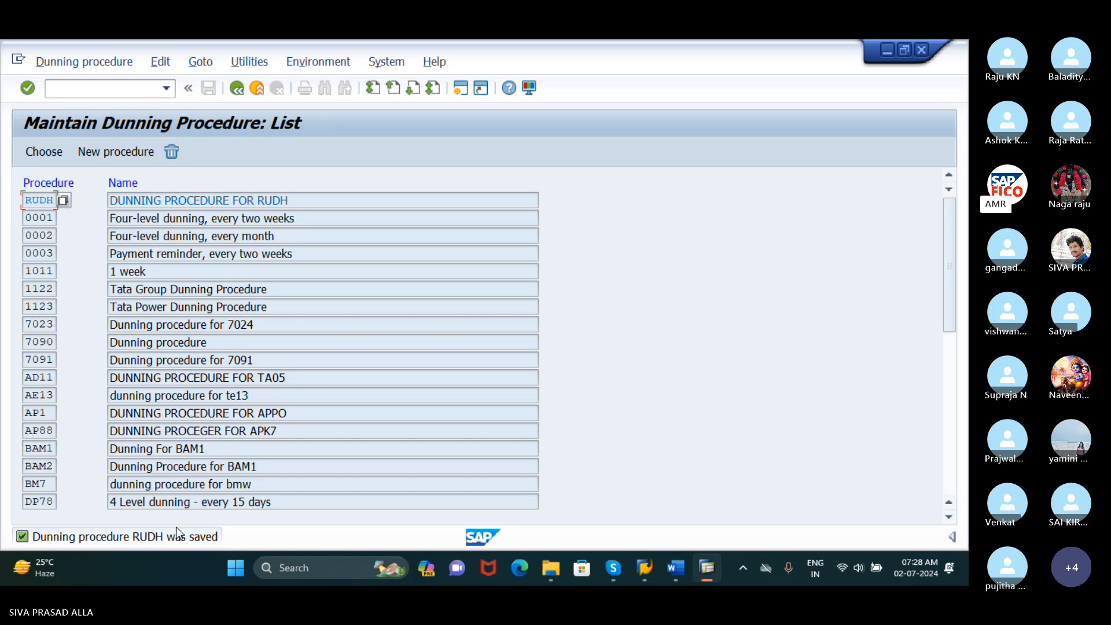
Leave the dunning procedure list and open the customer change transaction XD02
click(135, 92)
text(/NXK)
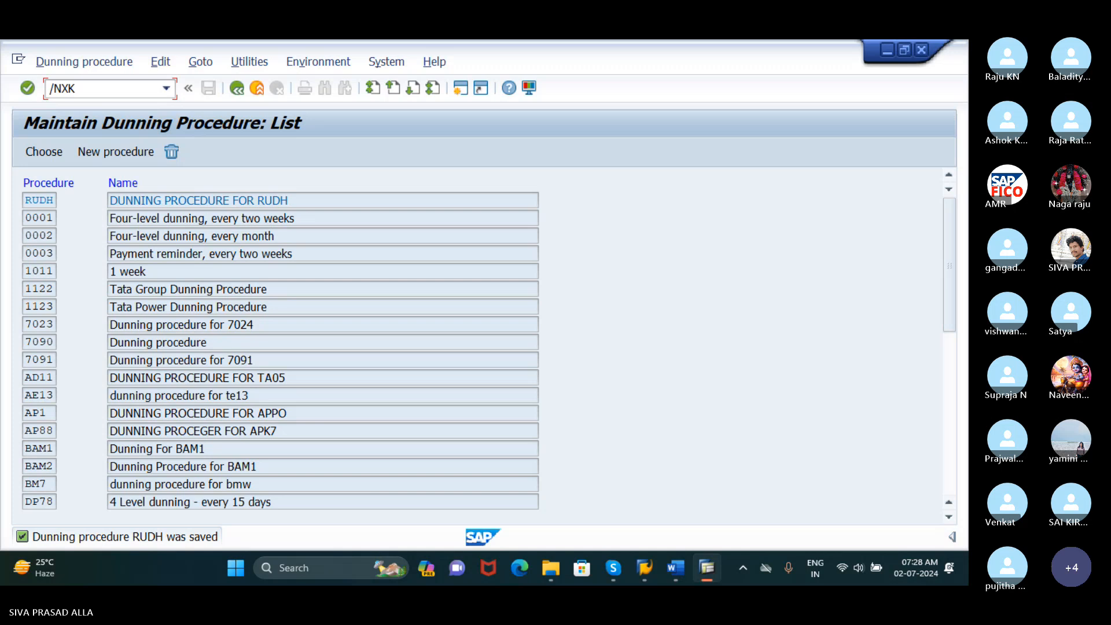
key(BackSpace)
text(D02)
key(Return)
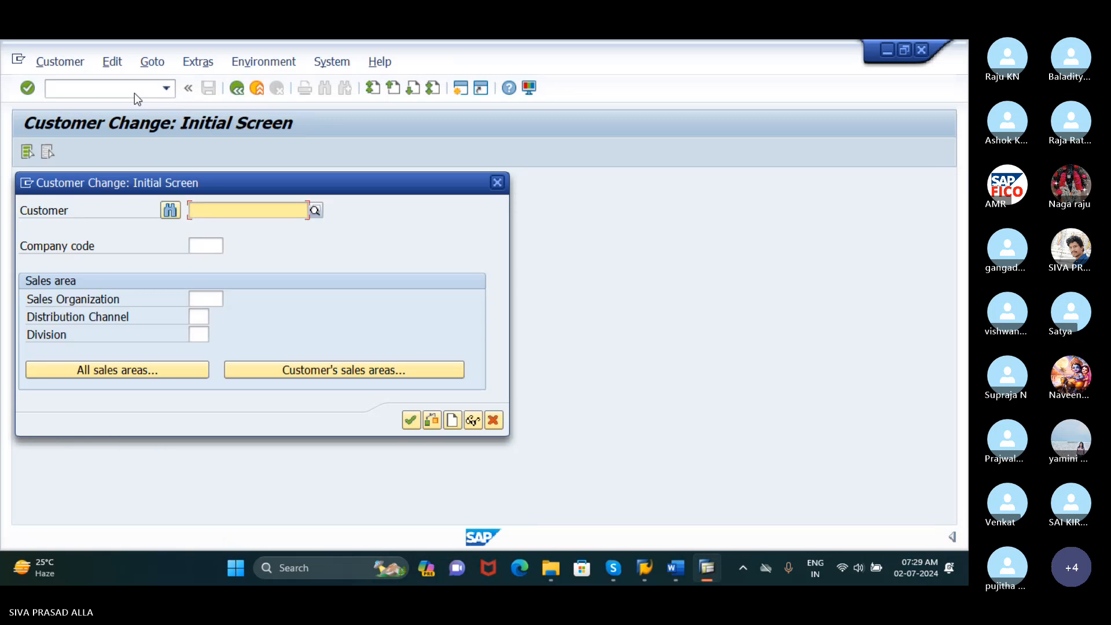
Enter RUDH as the company code for the customer change
drag(234, 180, 239, 156)
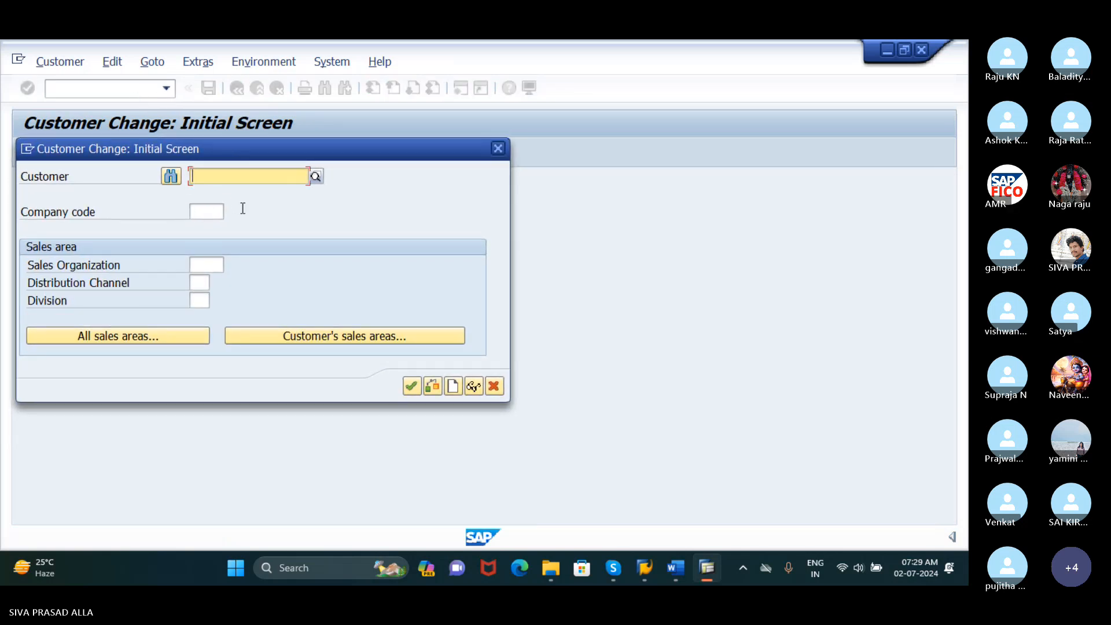
click(217, 212)
text(R)
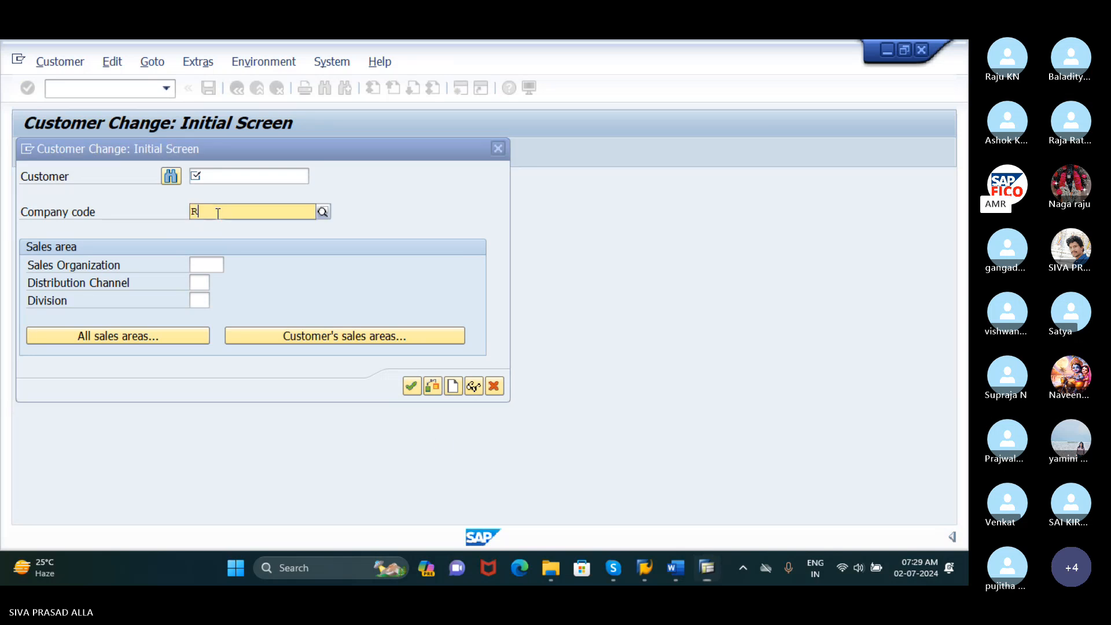
text(UDH)
key(F4)
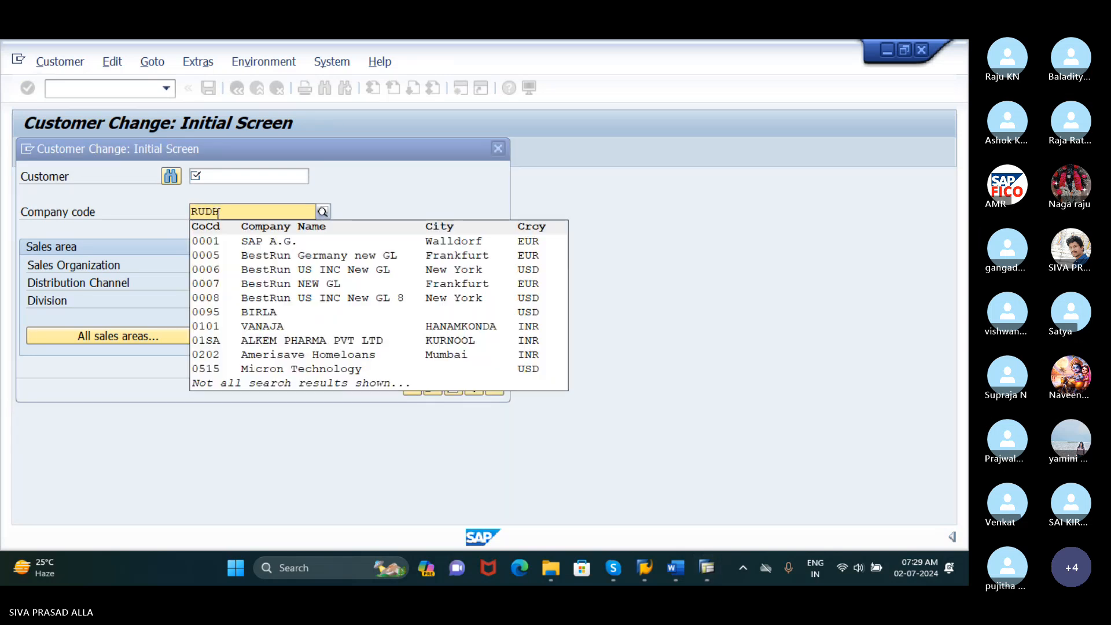
click(345, 181)
Look up the customers of company code RUDH and choose the last one listed as the customer to change
click(253, 174)
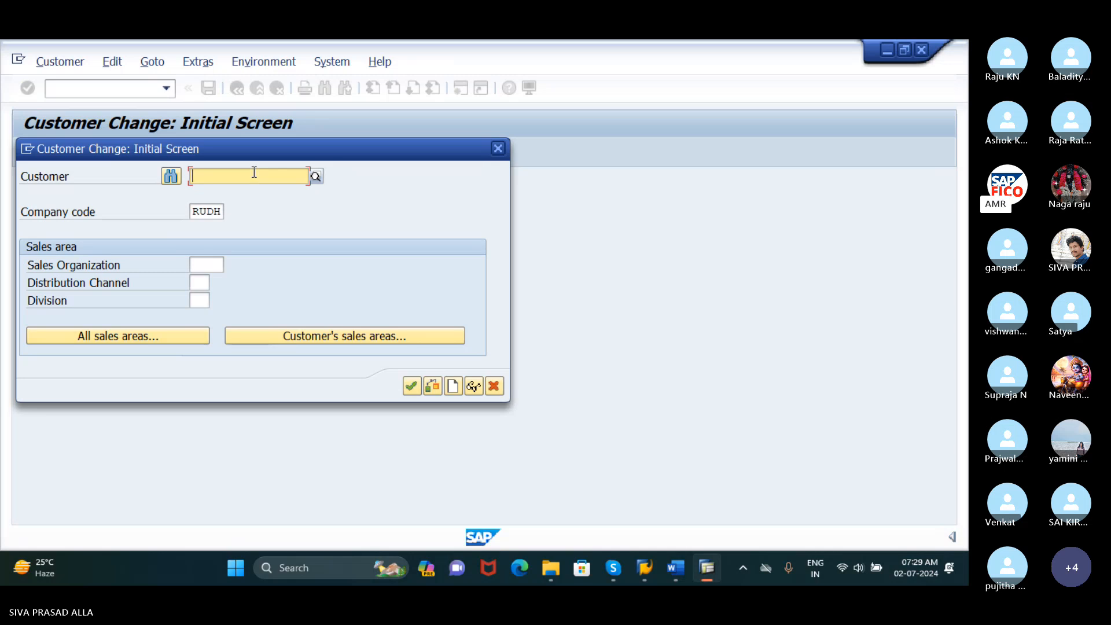
text(D)
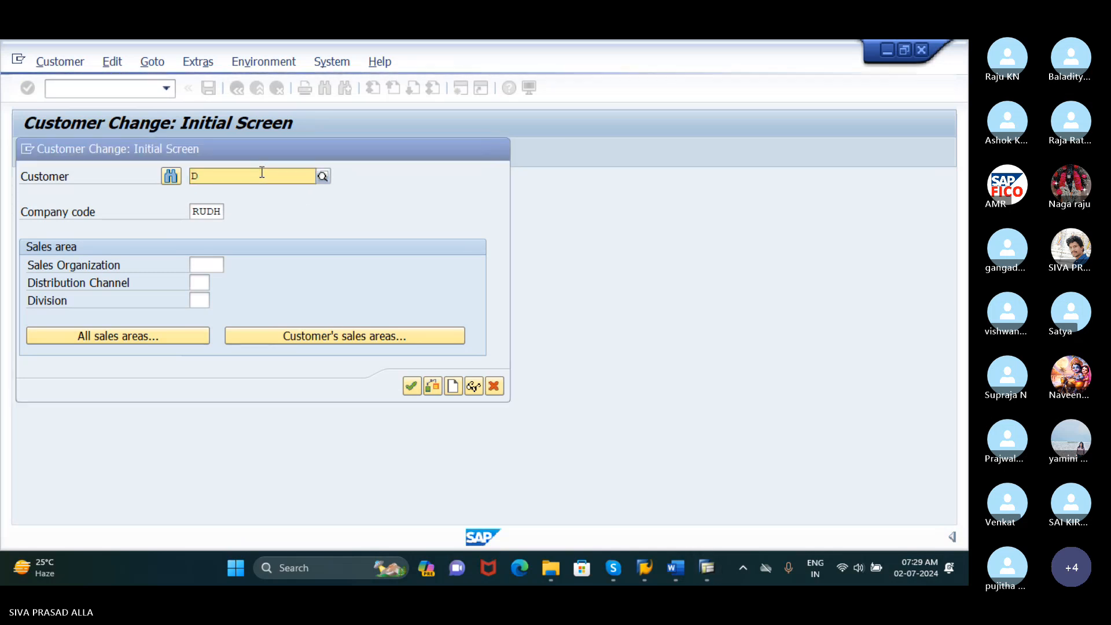
click(322, 177)
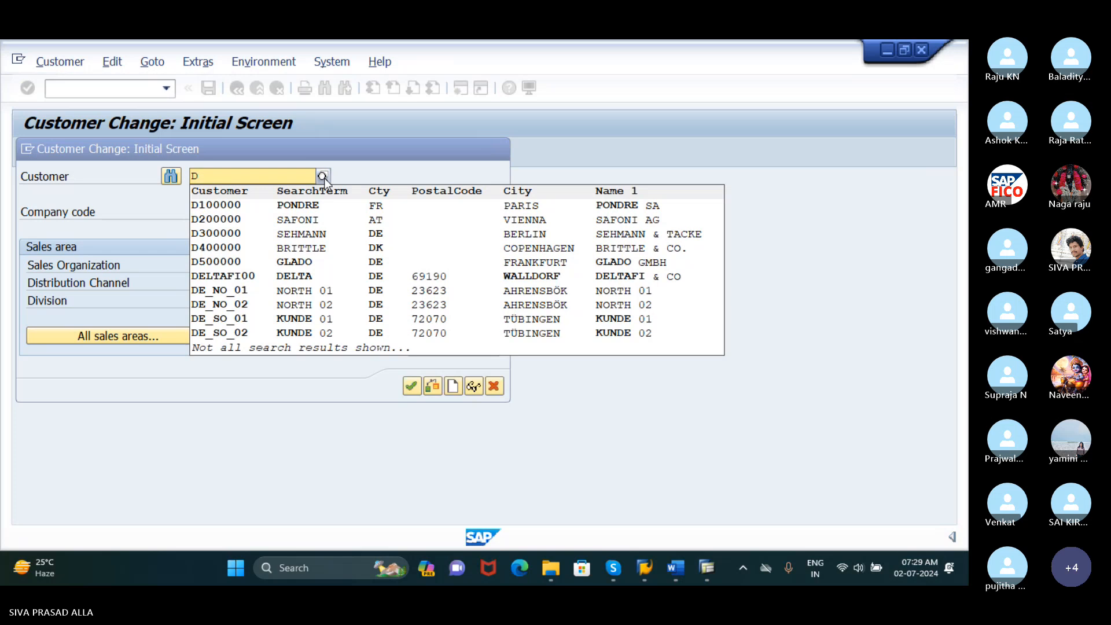
click(322, 177)
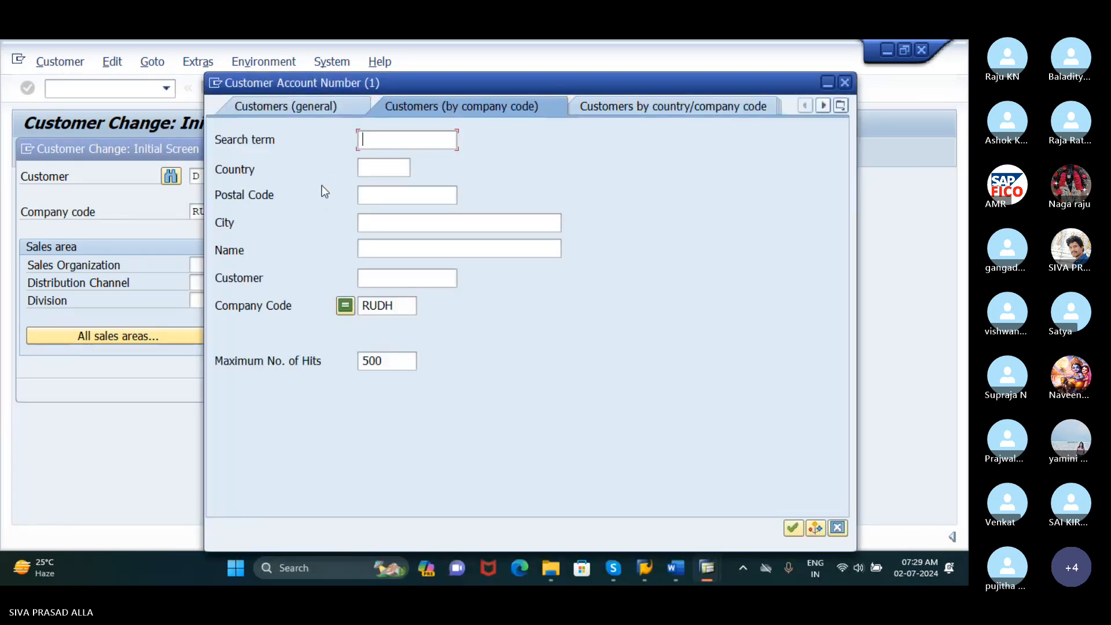
click(793, 528)
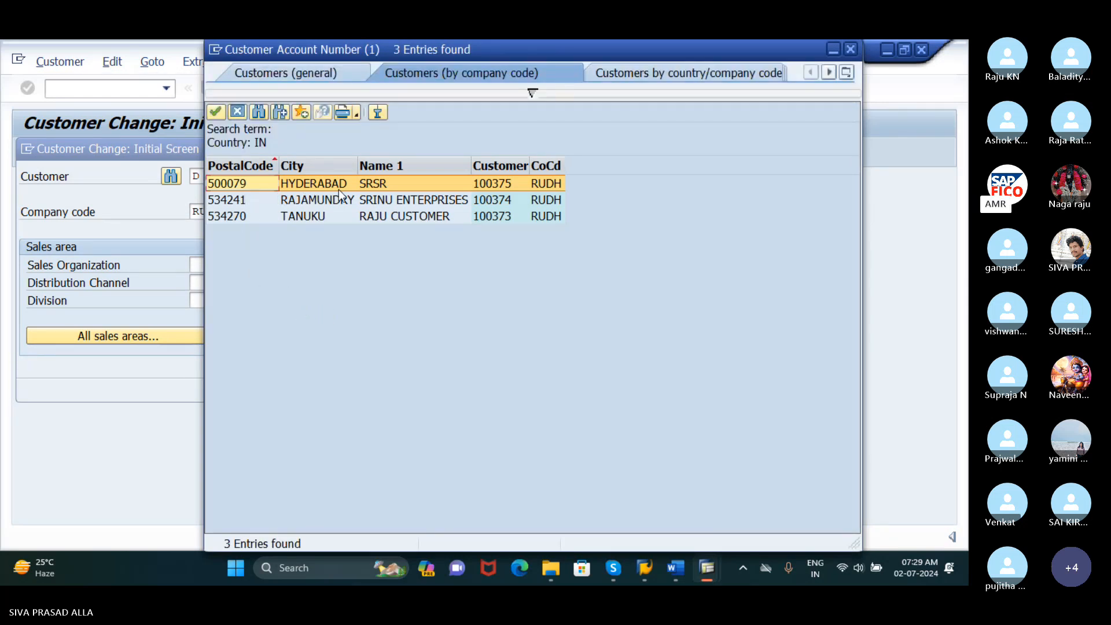
click(255, 214)
click(215, 113)
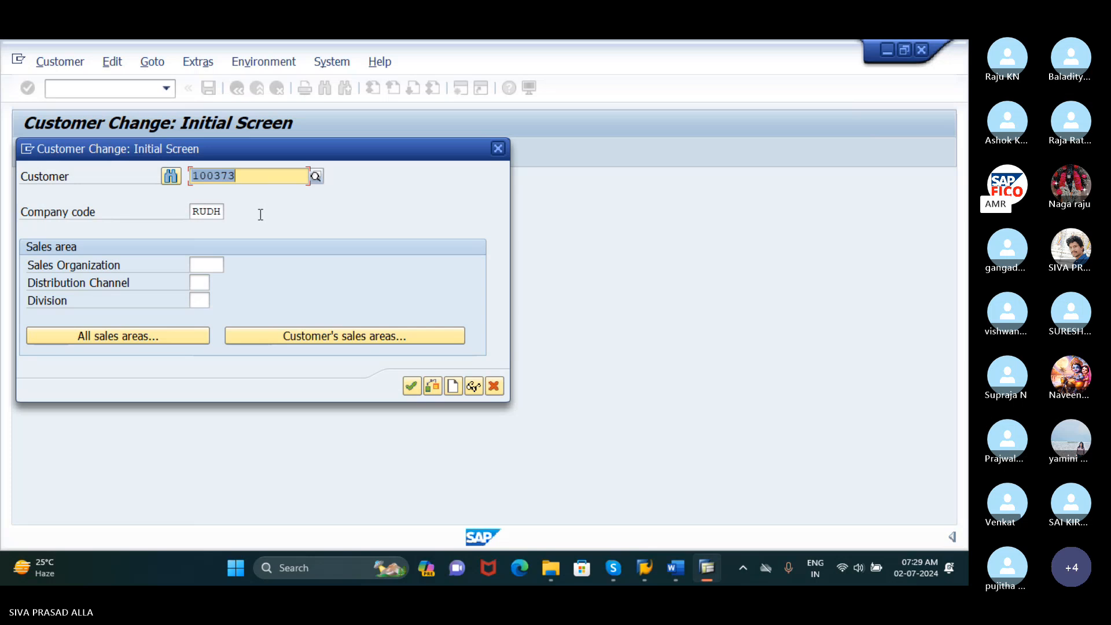
Open the customer's record and go to the correspondence settings in its company code data
key(Return)
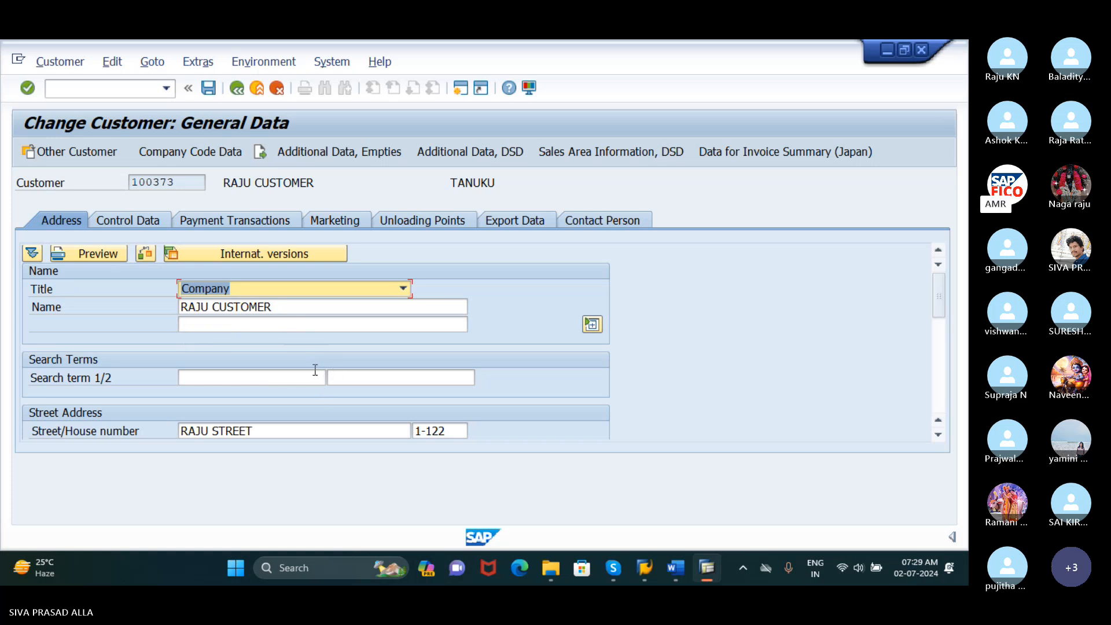
click(193, 152)
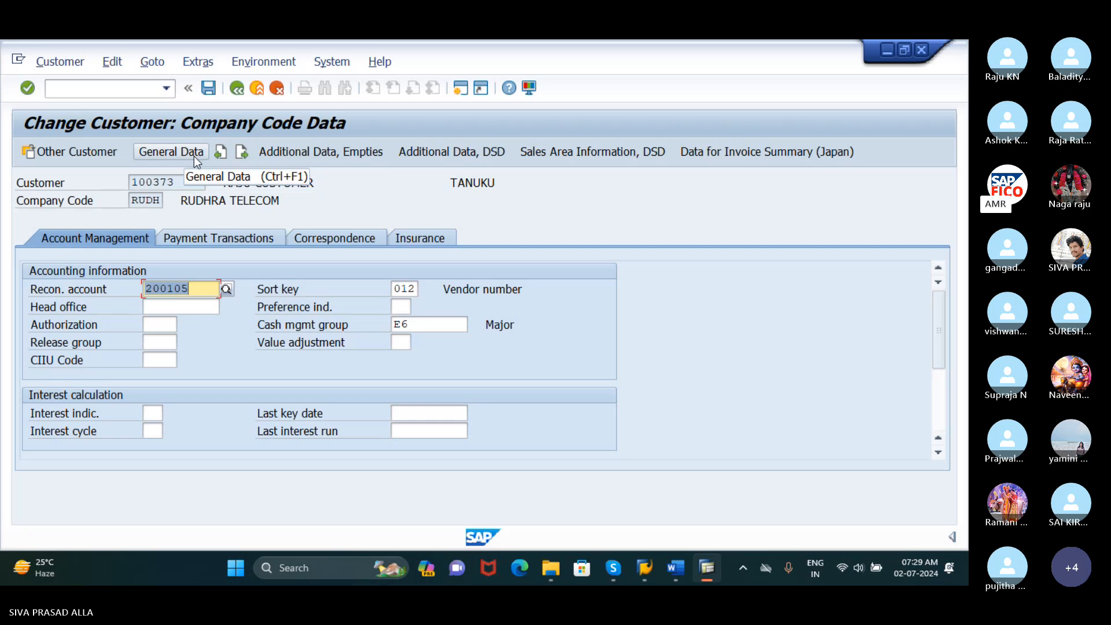
click(241, 243)
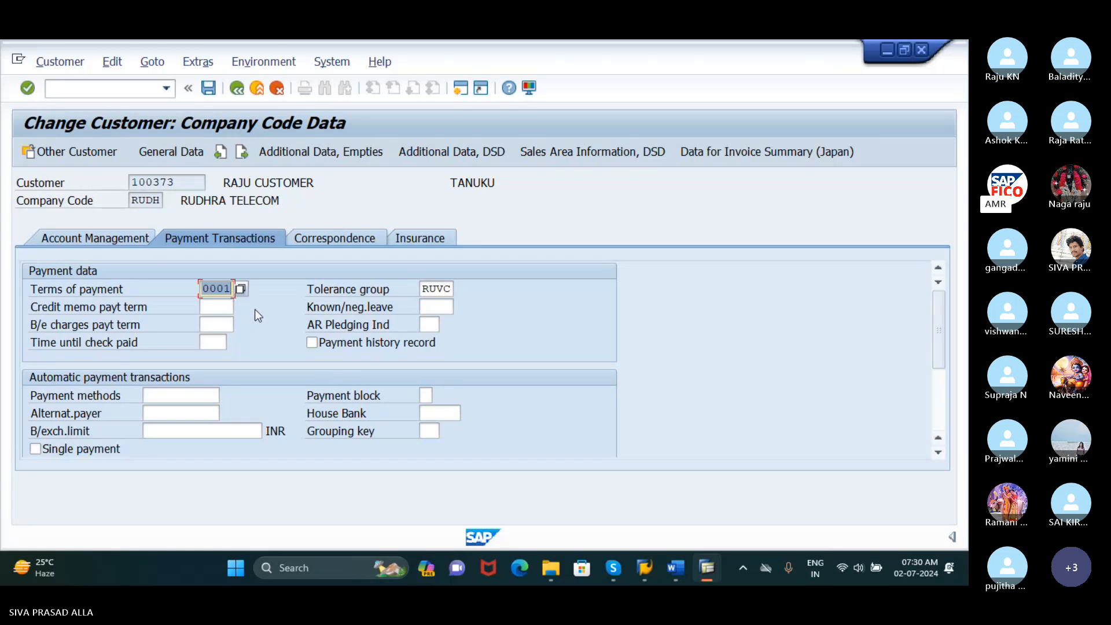
click(329, 240)
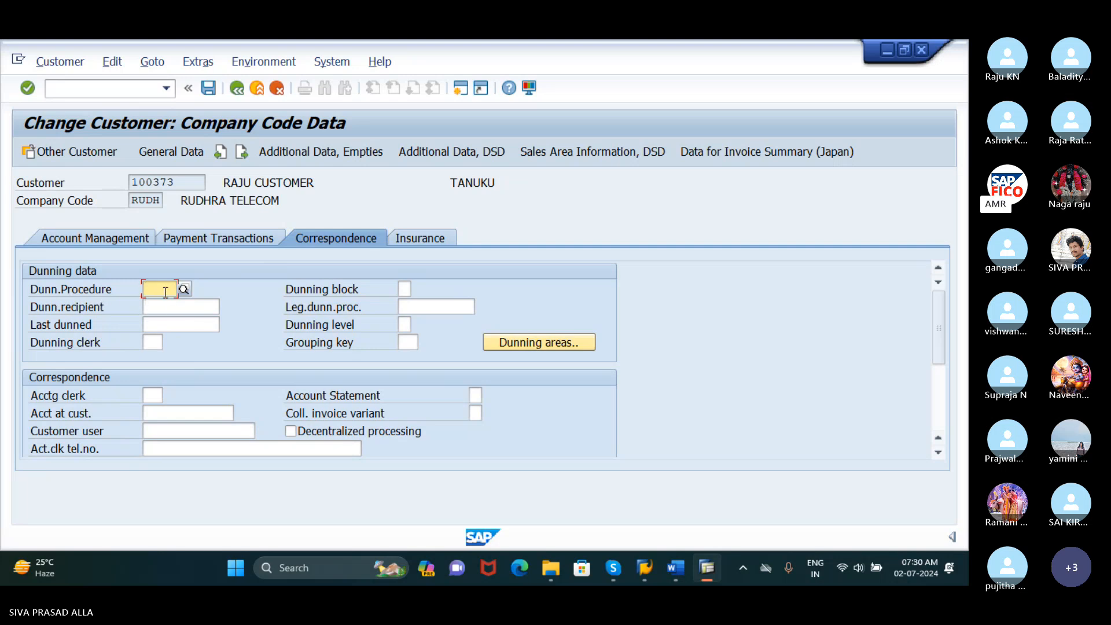
Assign dunning procedure RUDH to the customer from the list of procedures and save the customer record
click(183, 289)
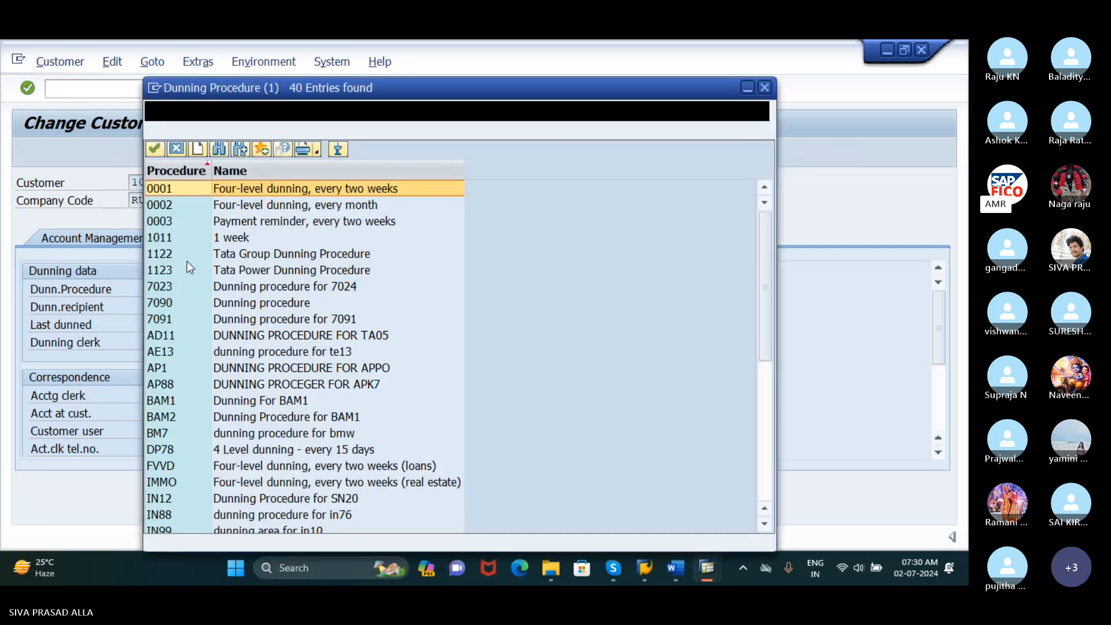
scroll(217, 327, down, 6)
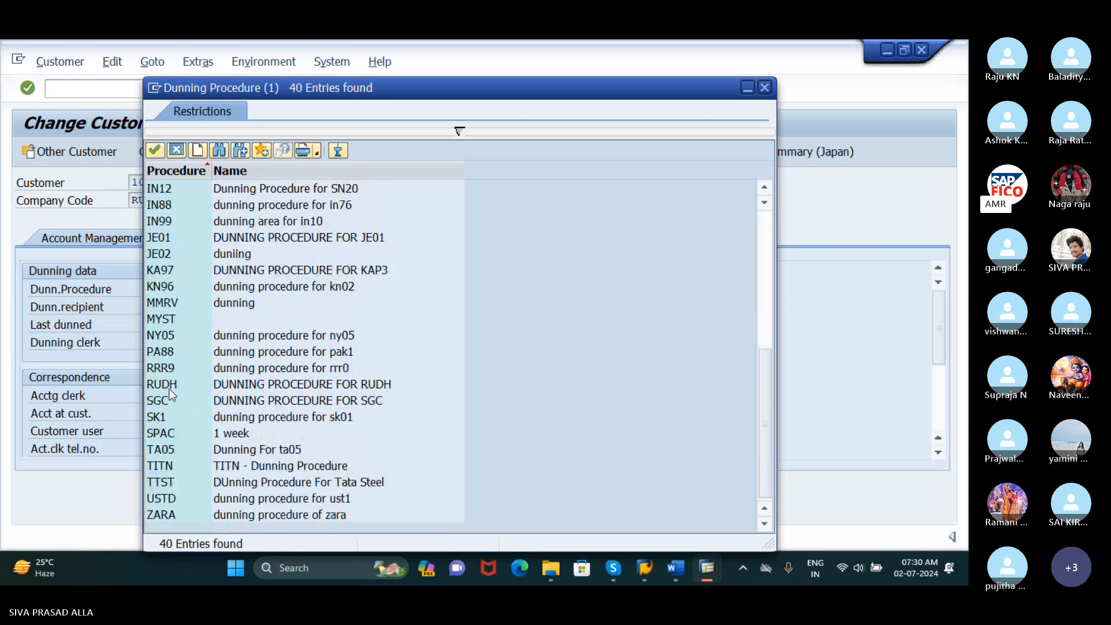
click(169, 387)
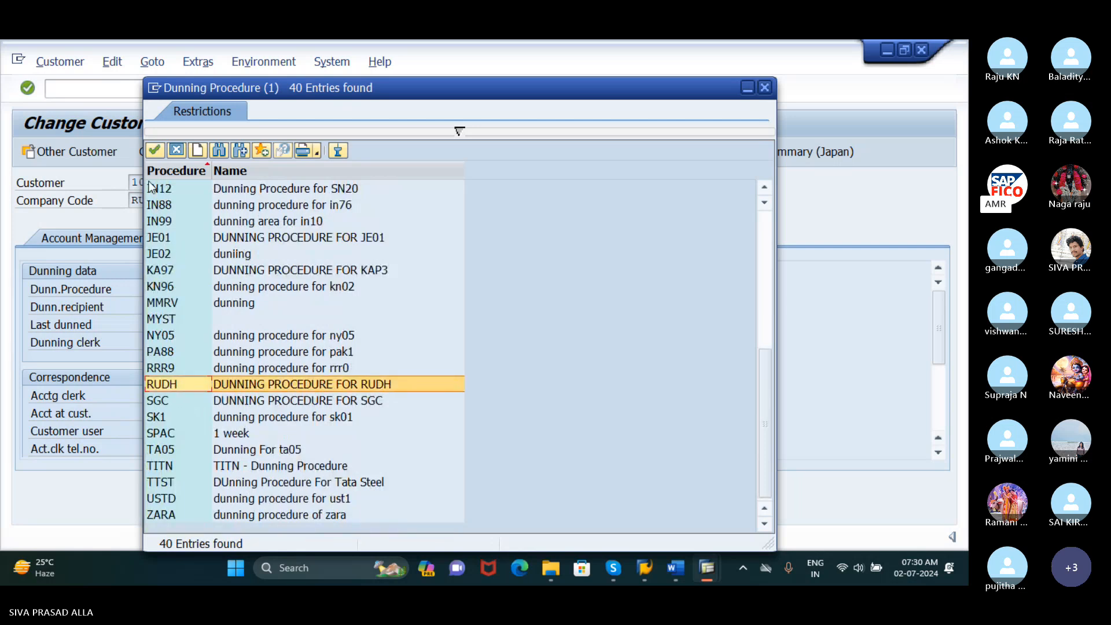
click(155, 151)
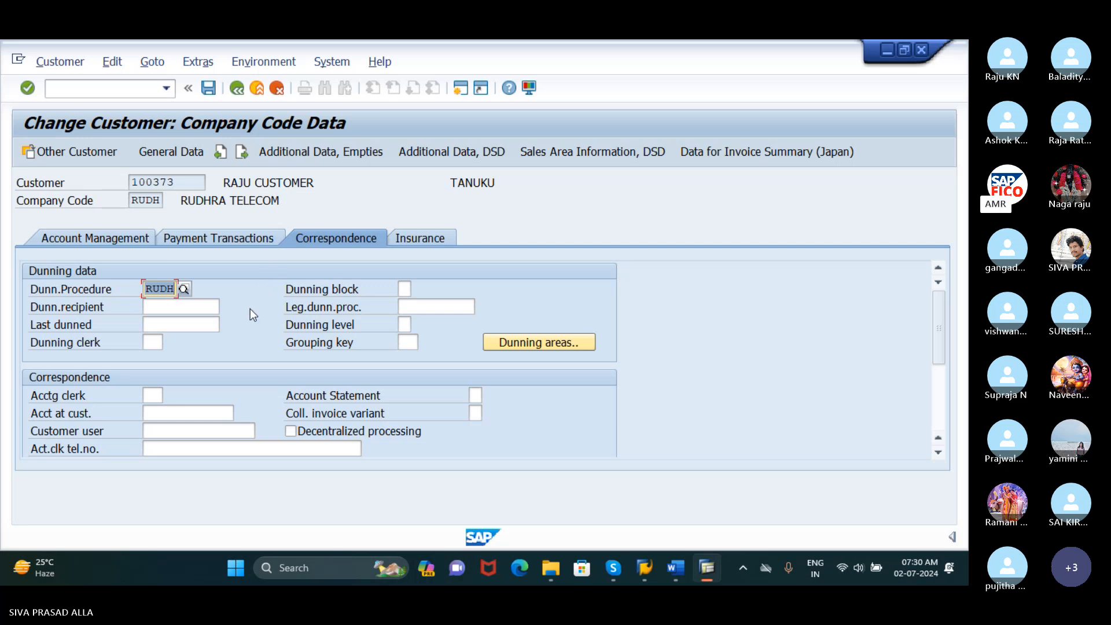
click(212, 92)
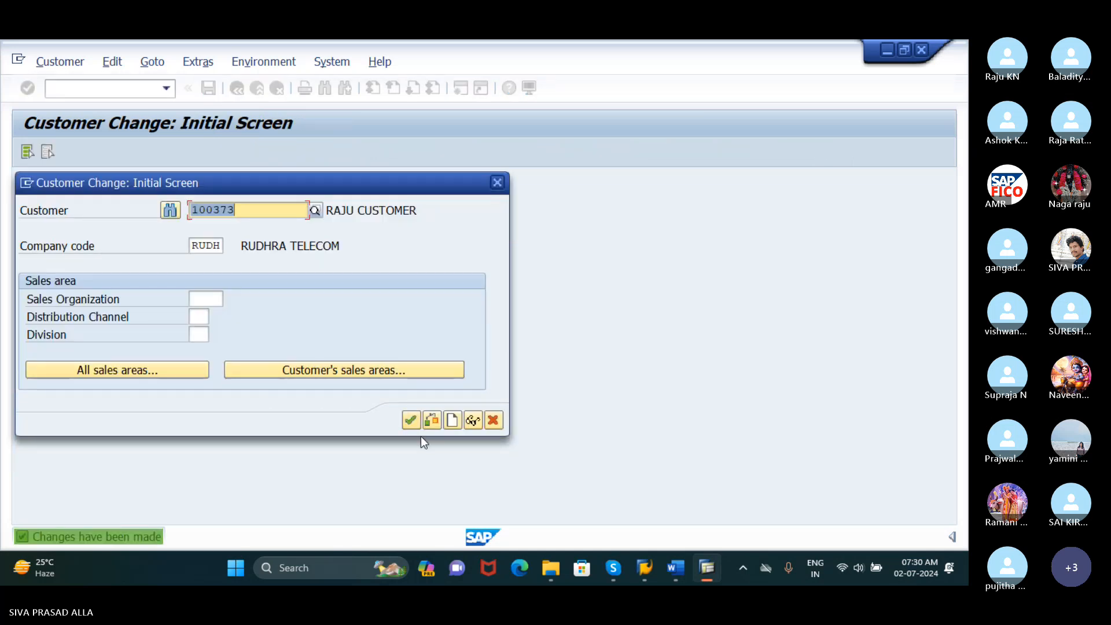
Reopen the customer to check its dunning procedure and open the customer invoice transaction F-22
click(411, 420)
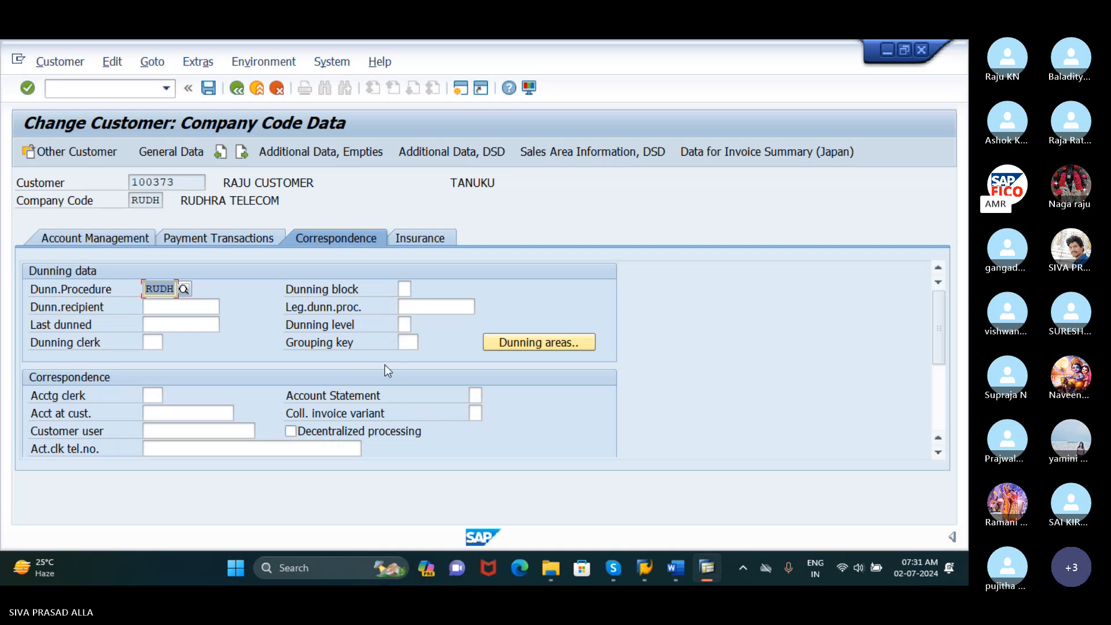
click(138, 91)
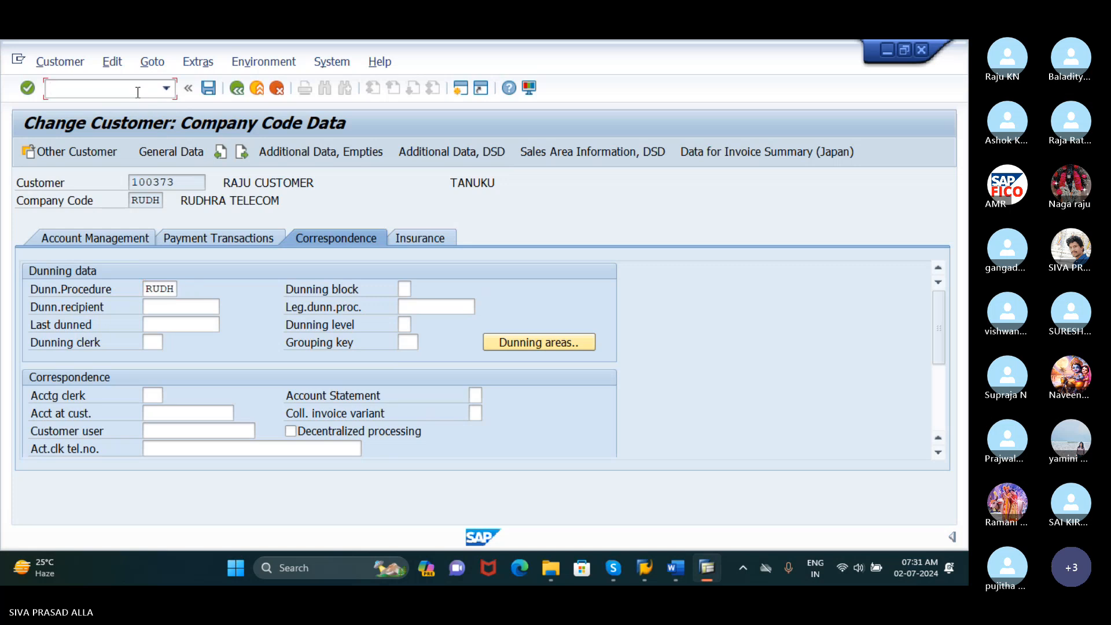
text(/F)
text(NF-22)
key(Return)
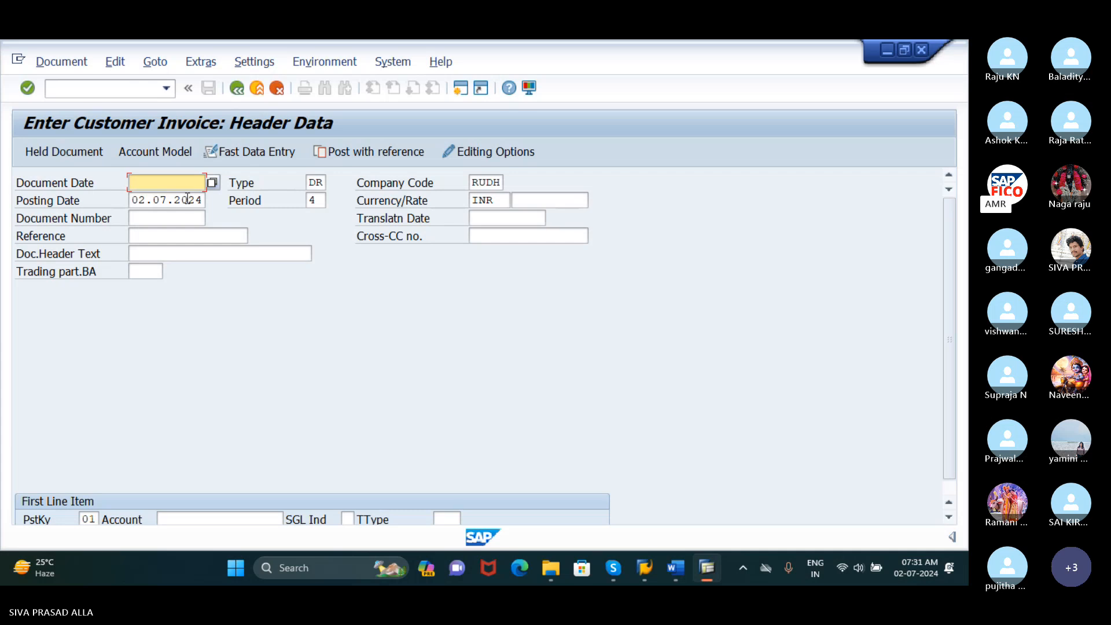
Set the customer invoice's document date to 02.07.2024
text(0)
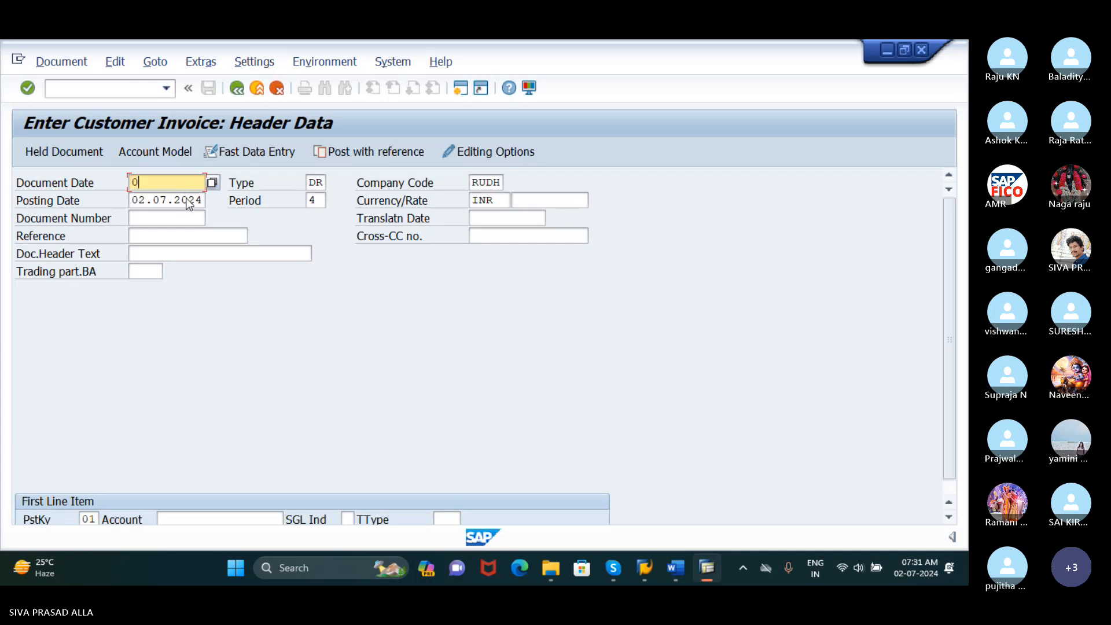
text(2.07.2024)
click(318, 204)
click(223, 235)
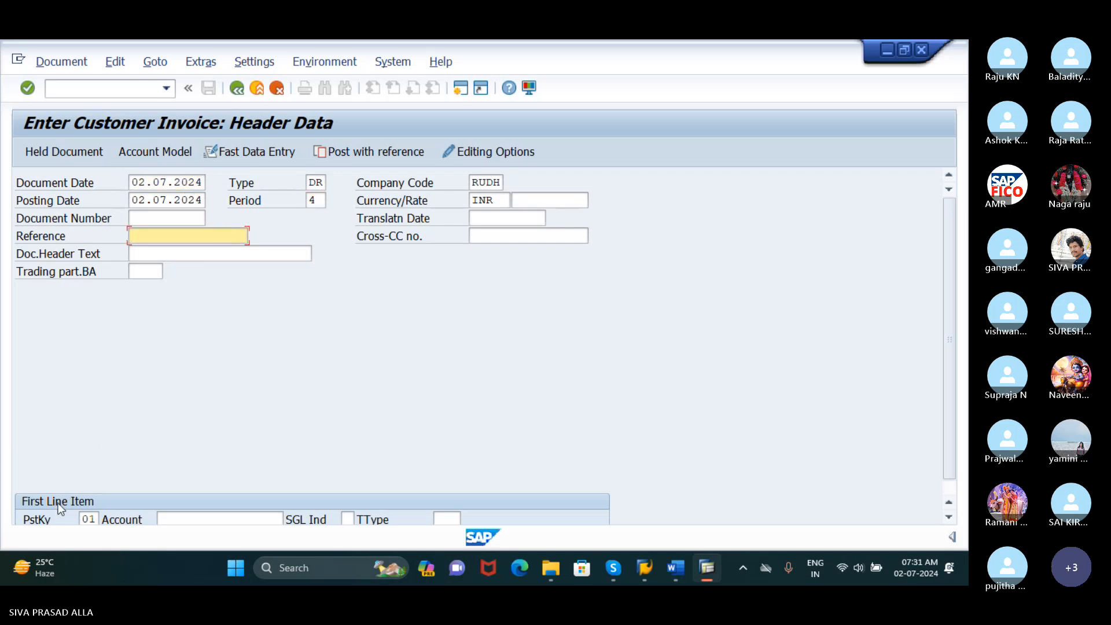
Choose the customer assigned to dunning procedure RUDH as the first line item's account and continue to the item details
click(191, 519)
scroll(270, 466, down, 1)
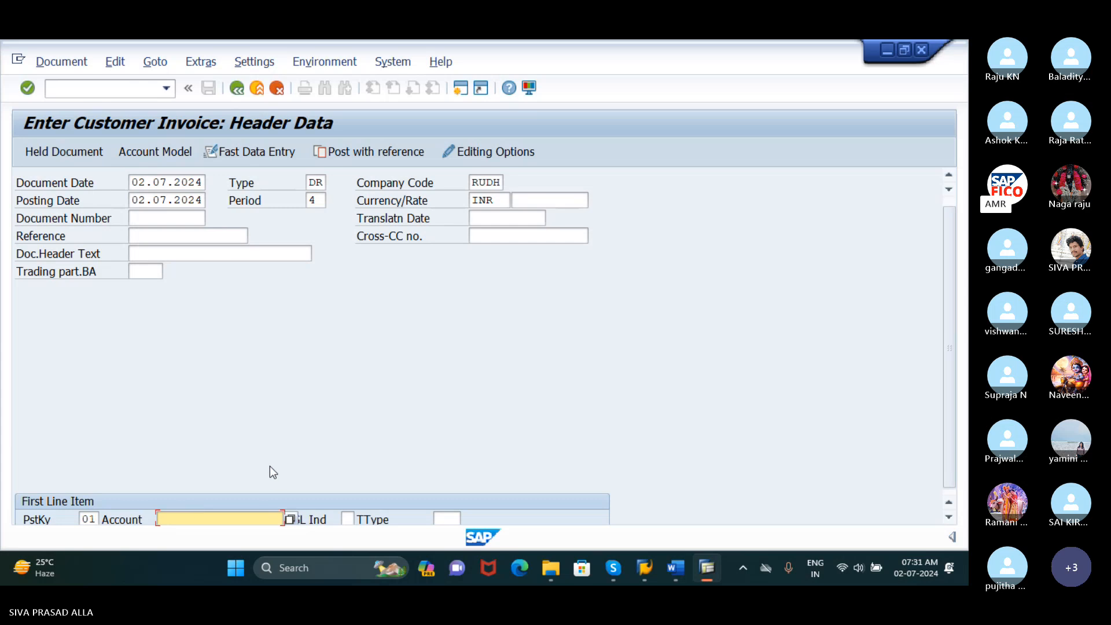
click(290, 509)
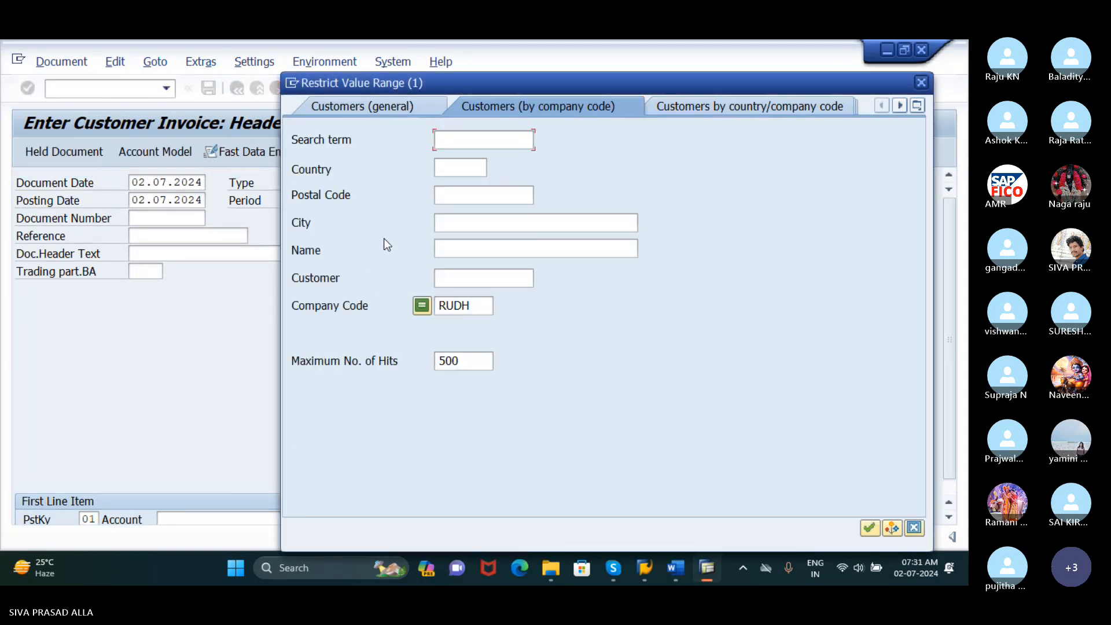
click(868, 528)
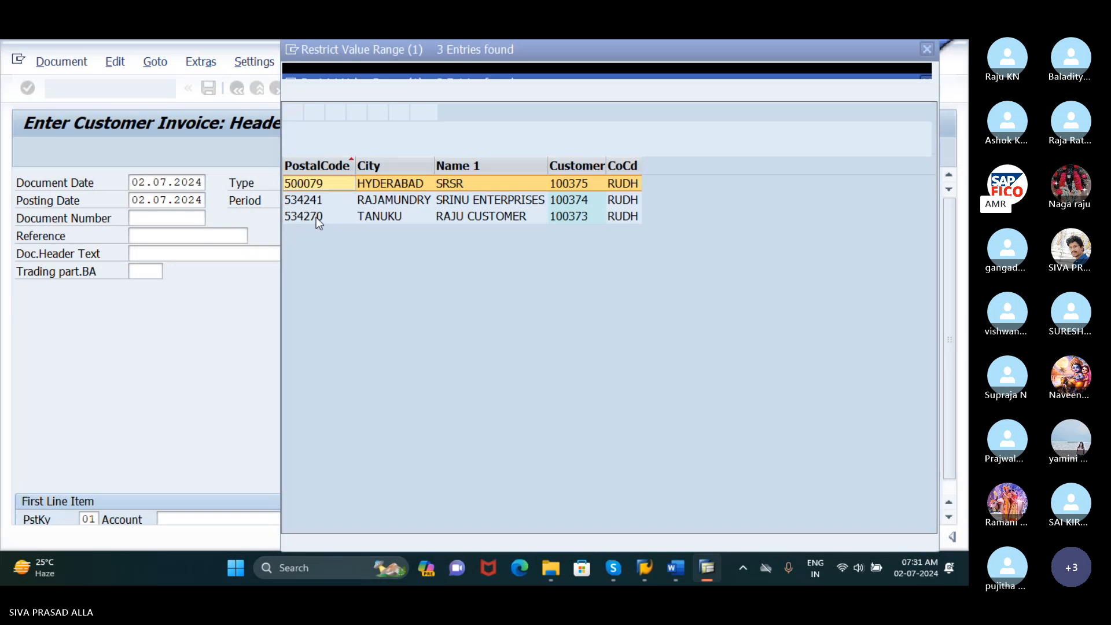
click(315, 217)
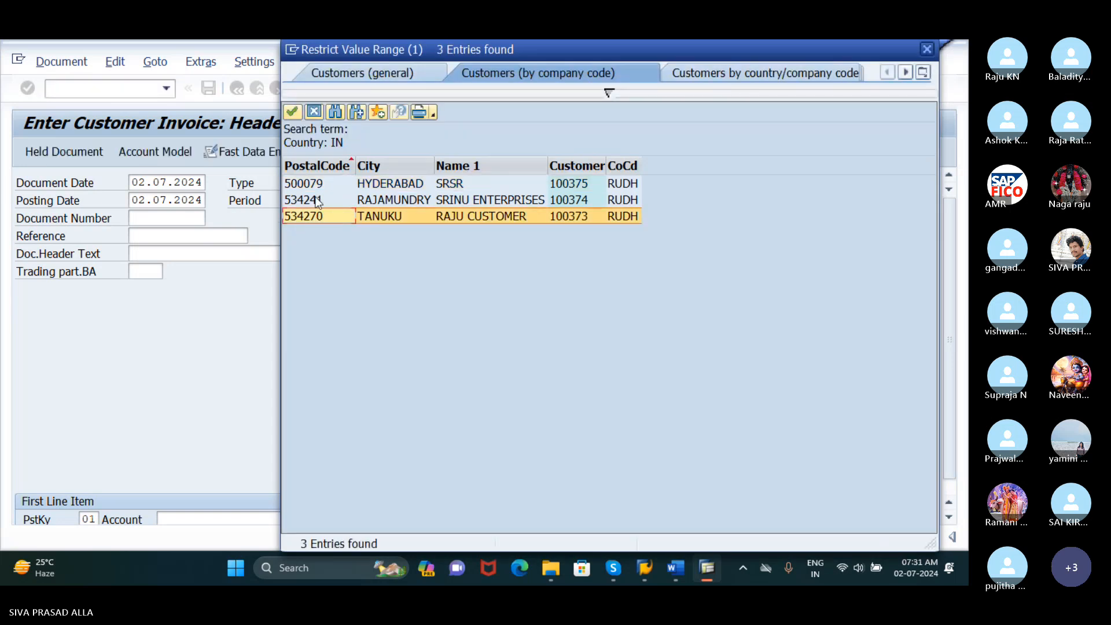
click(291, 113)
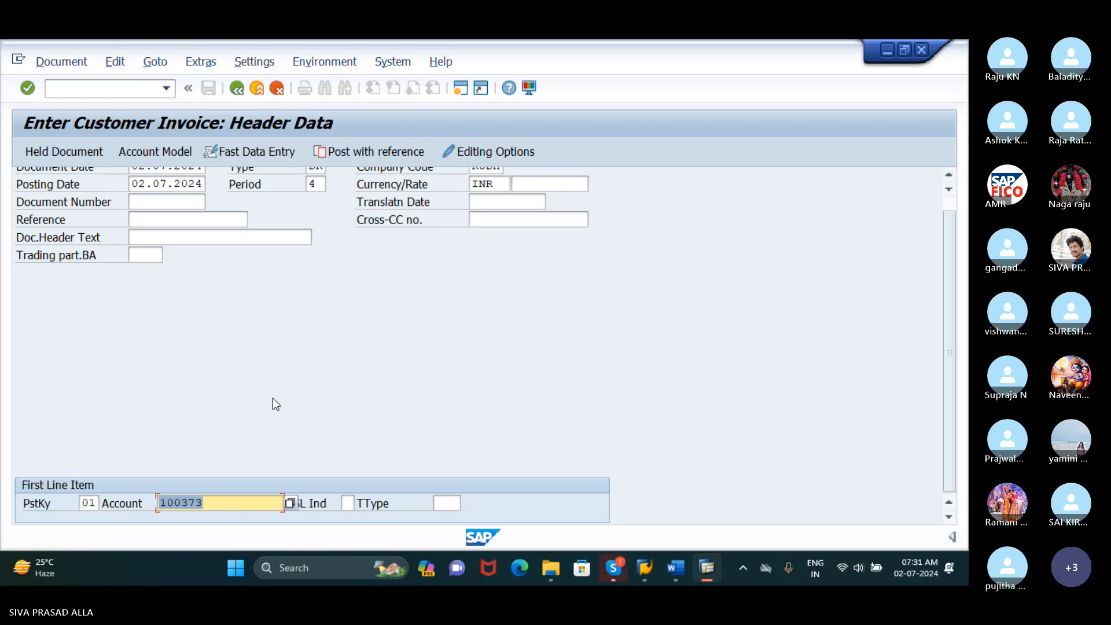
key(Return)
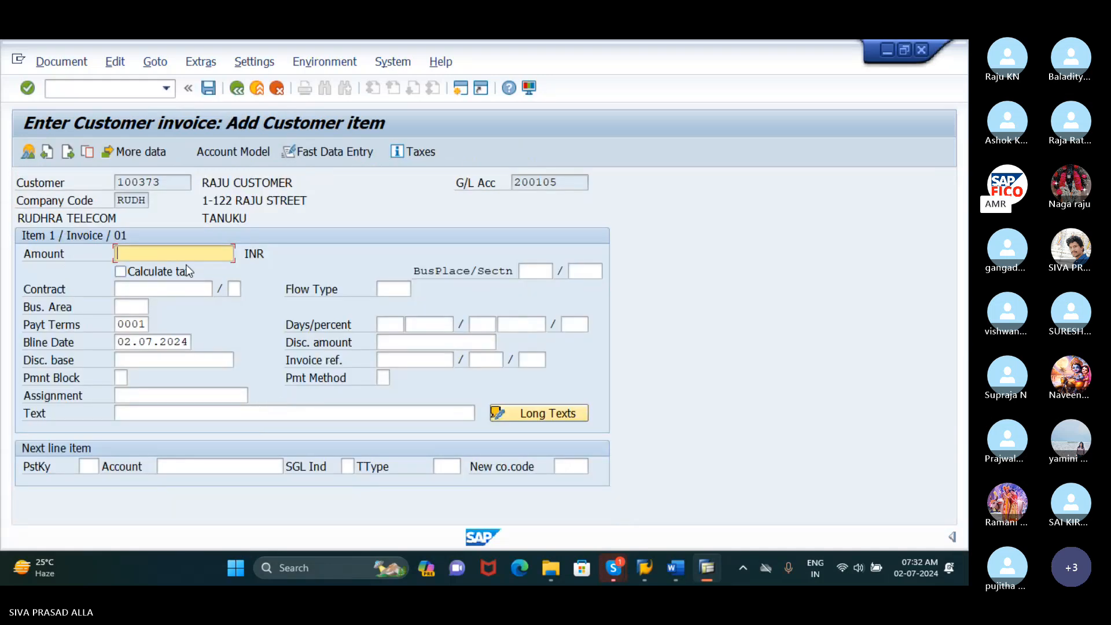
Set the customer line item's amount to 20000 INR and its text to CUSTOMER INVOICE CREATION
text(15000)
key(BackSpace)
key(BackSpace)
key(BackSpace)
key(BackSpace)
key(BackSpace)
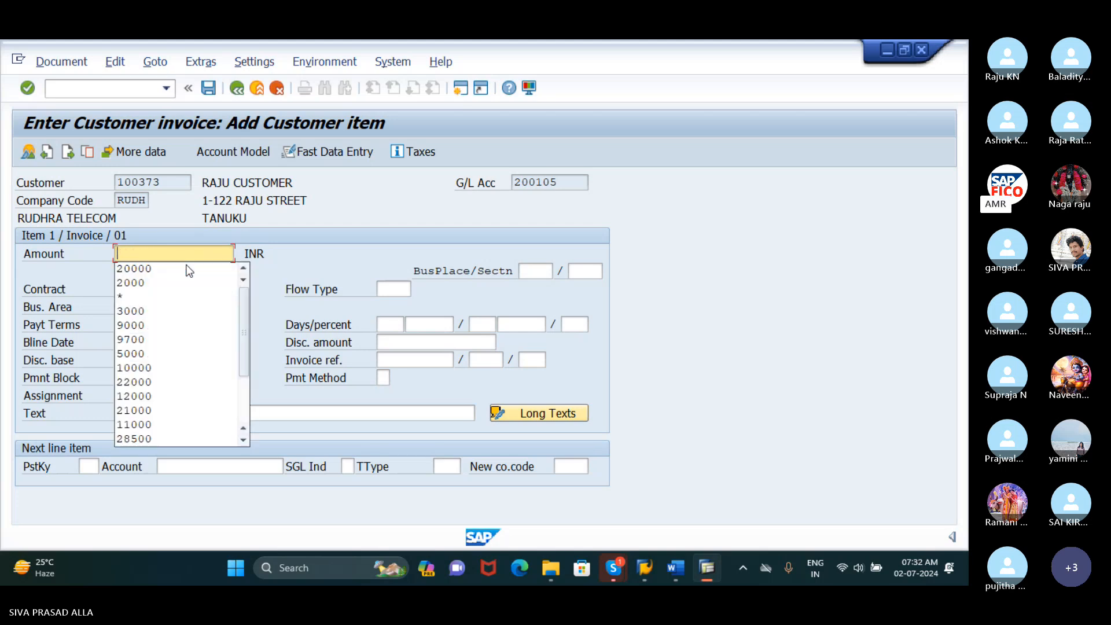
text(20000)
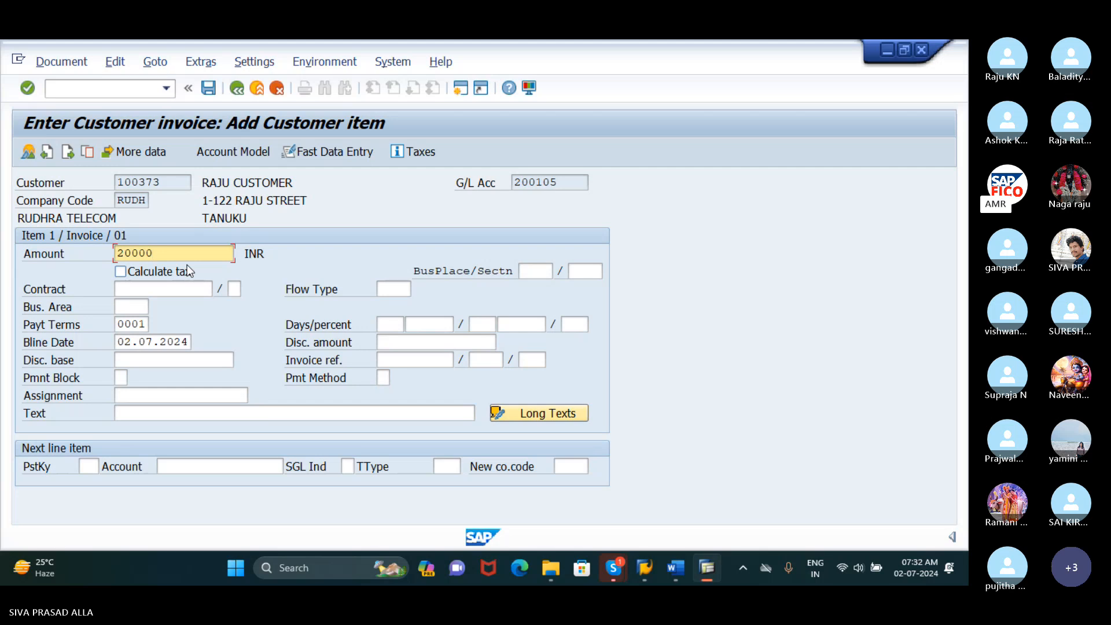
click(207, 409)
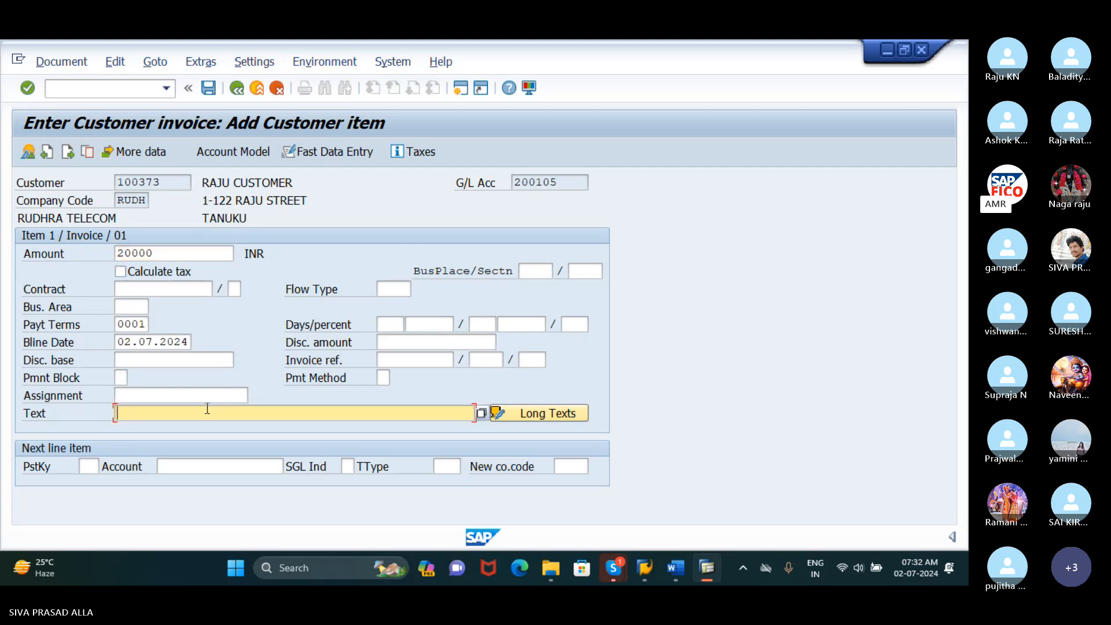
text(C)
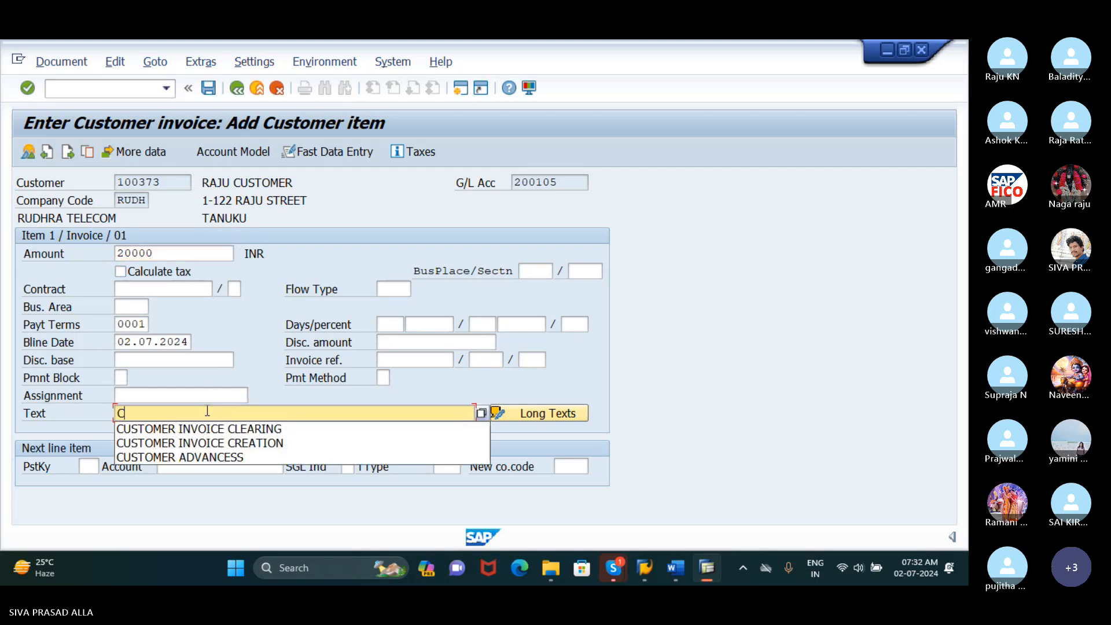
click(212, 442)
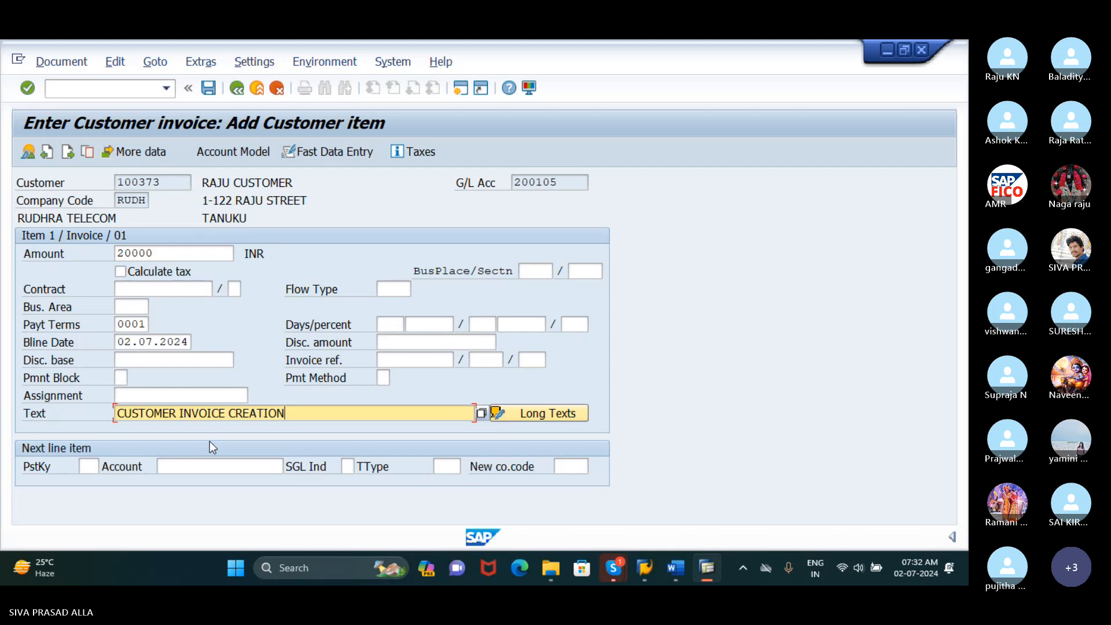
Add a second line item with posting key 50 and G/L account 300000 (SALES ACCOUNT), chosen from the account search, and continue to its details
click(89, 467)
text(50)
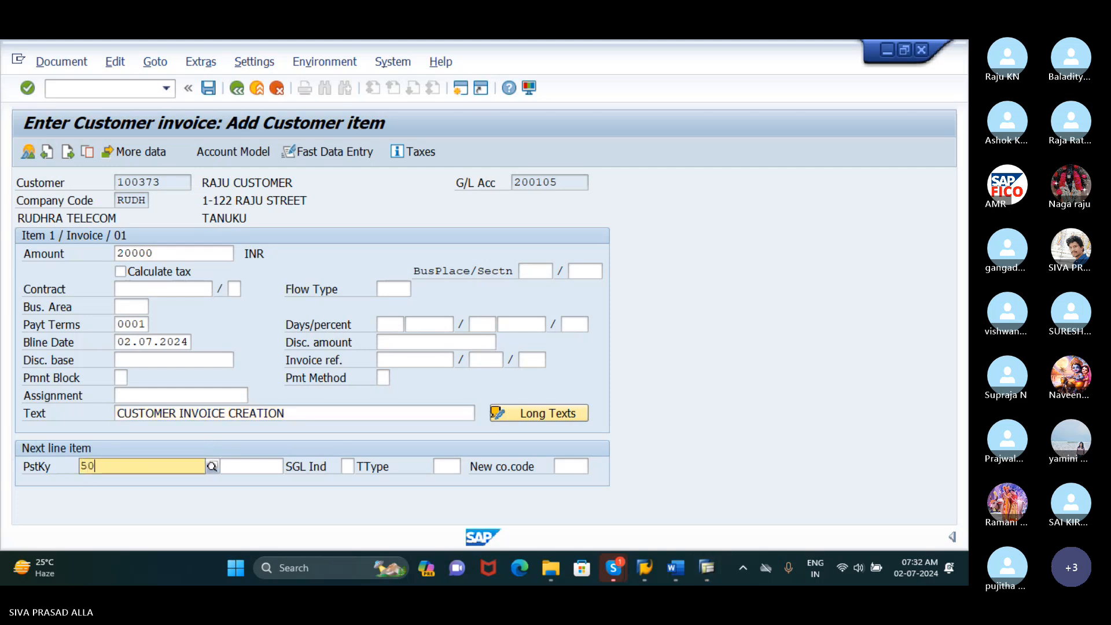
key(Return)
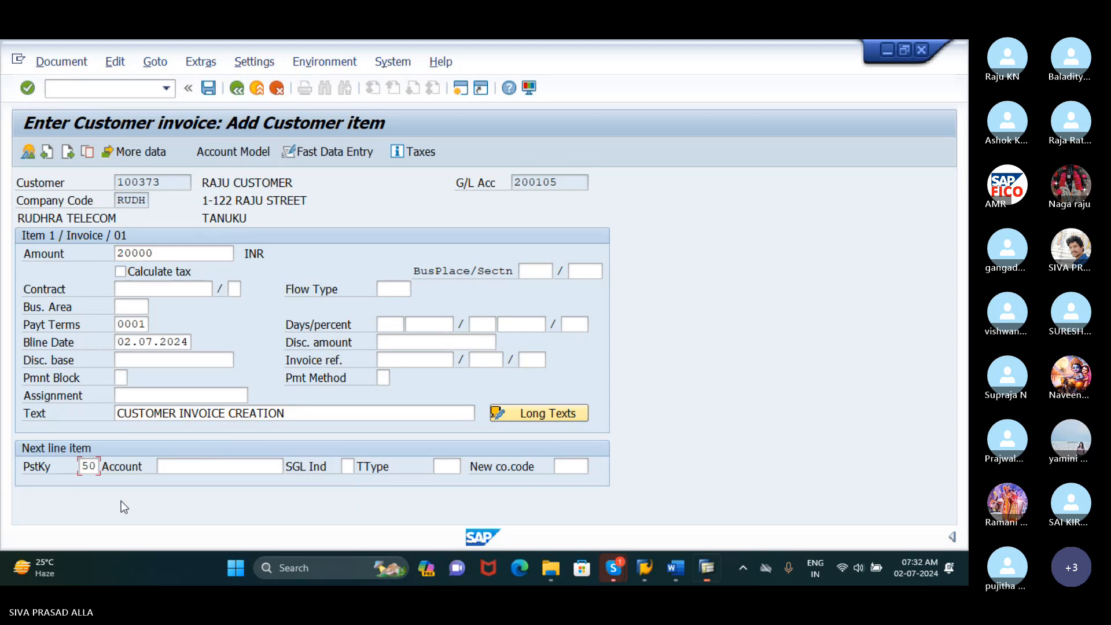
click(194, 468)
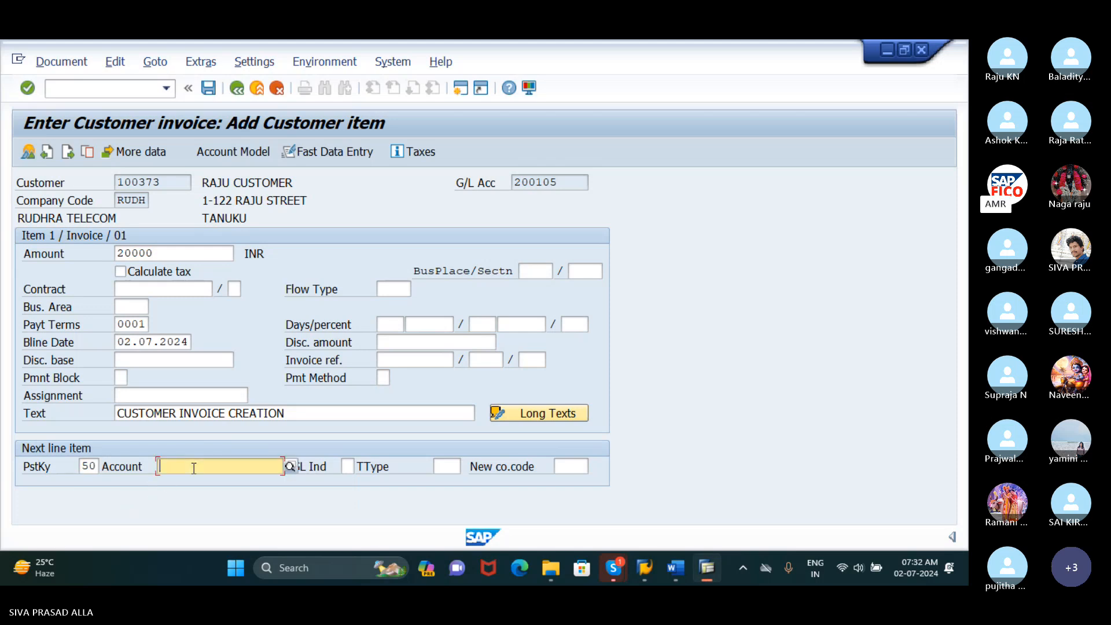
click(291, 467)
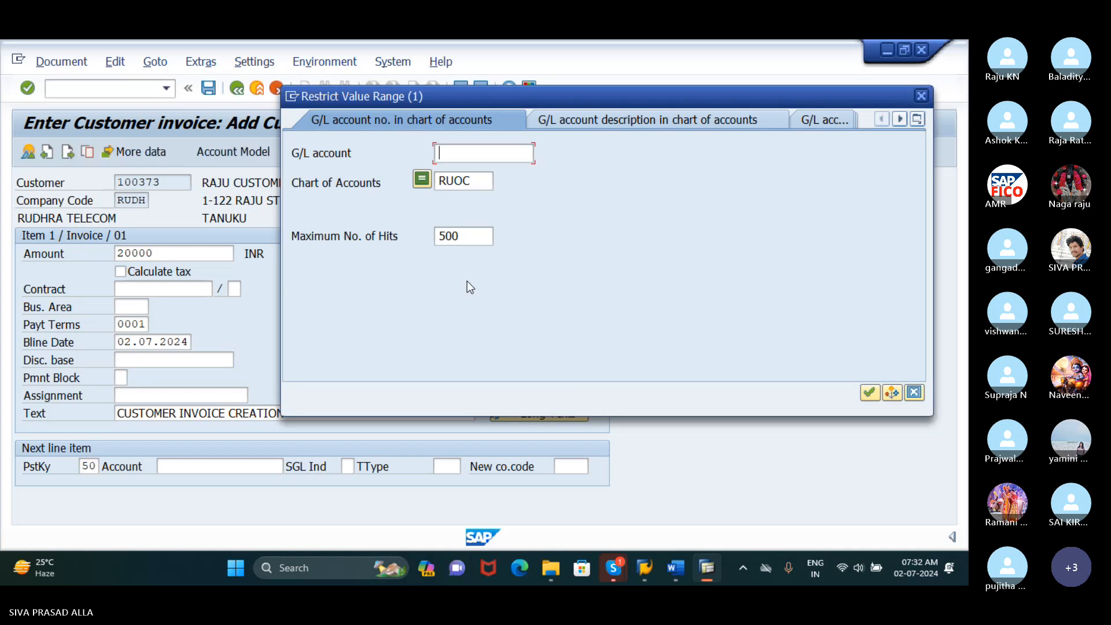
key(Return)
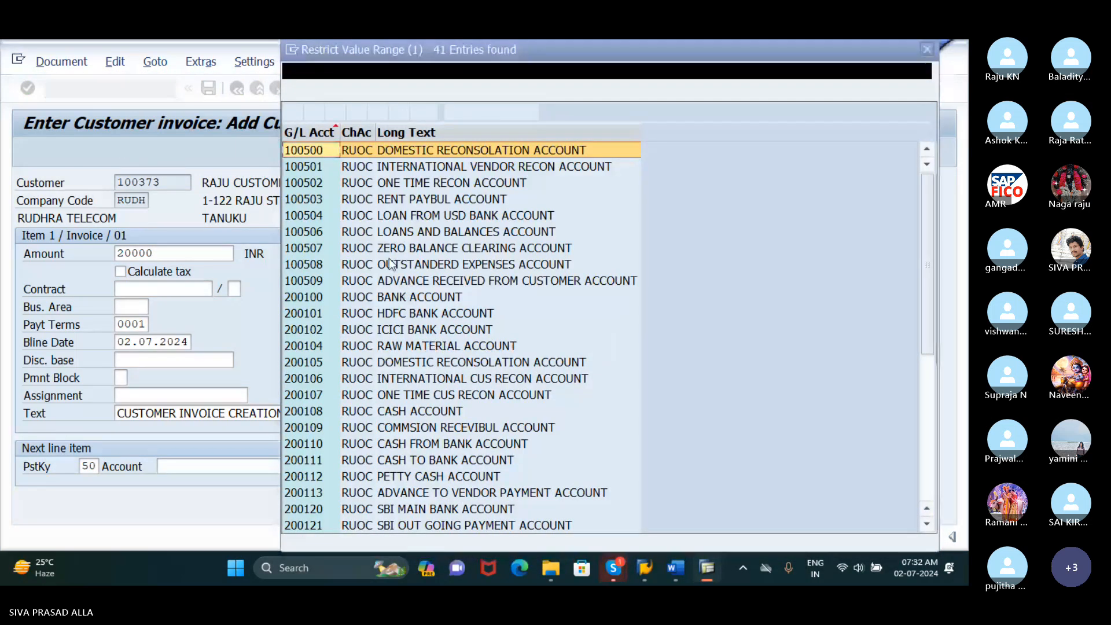
scroll(362, 457, down, 5)
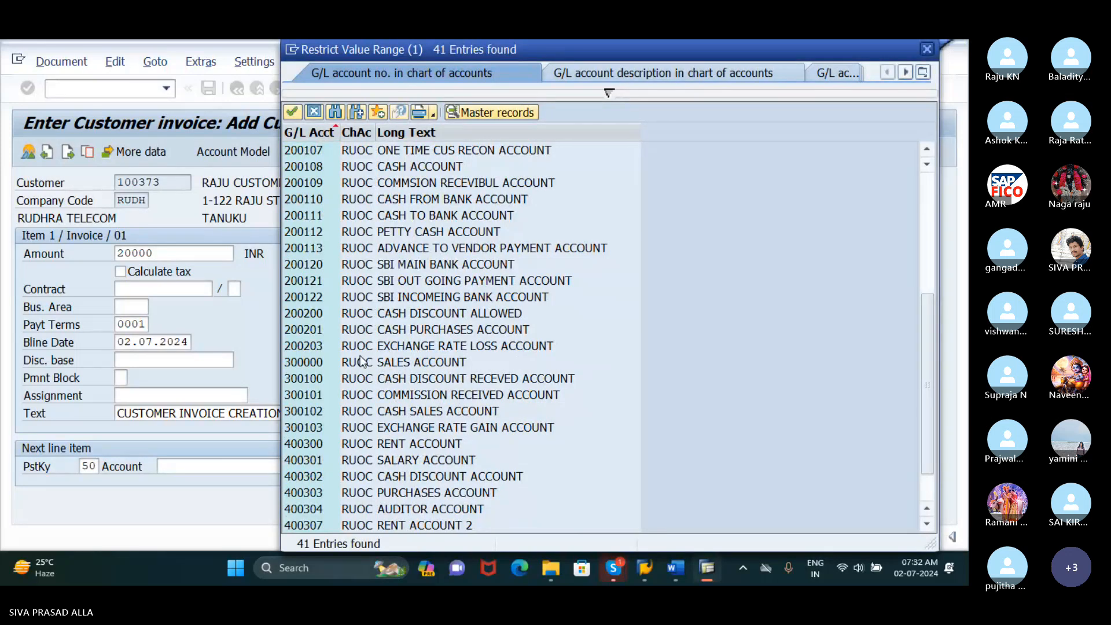
click(316, 366)
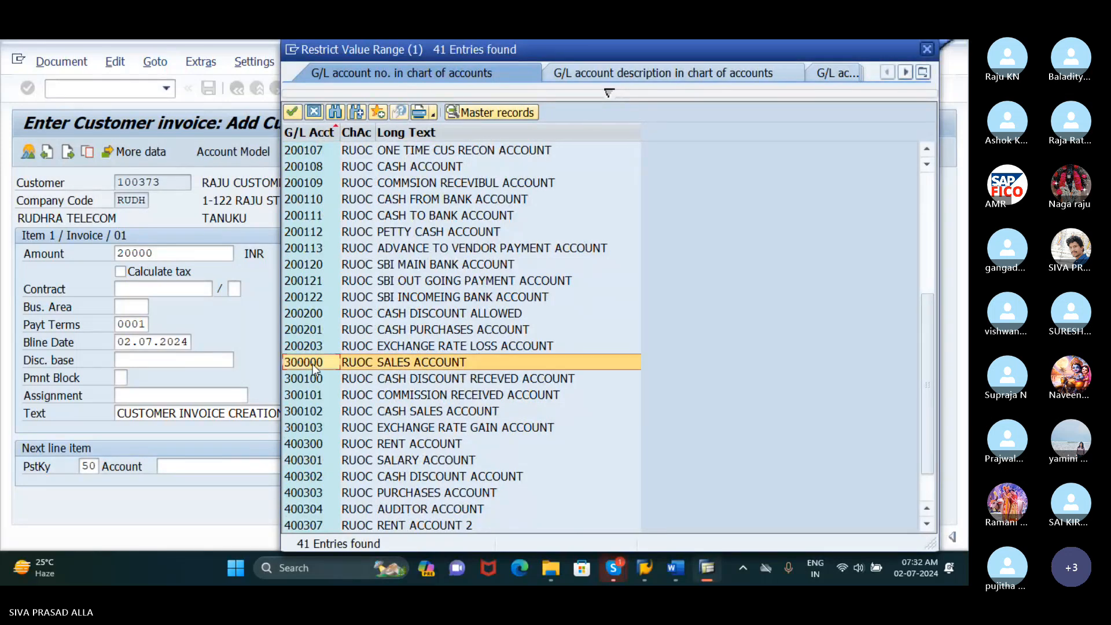
click(293, 113)
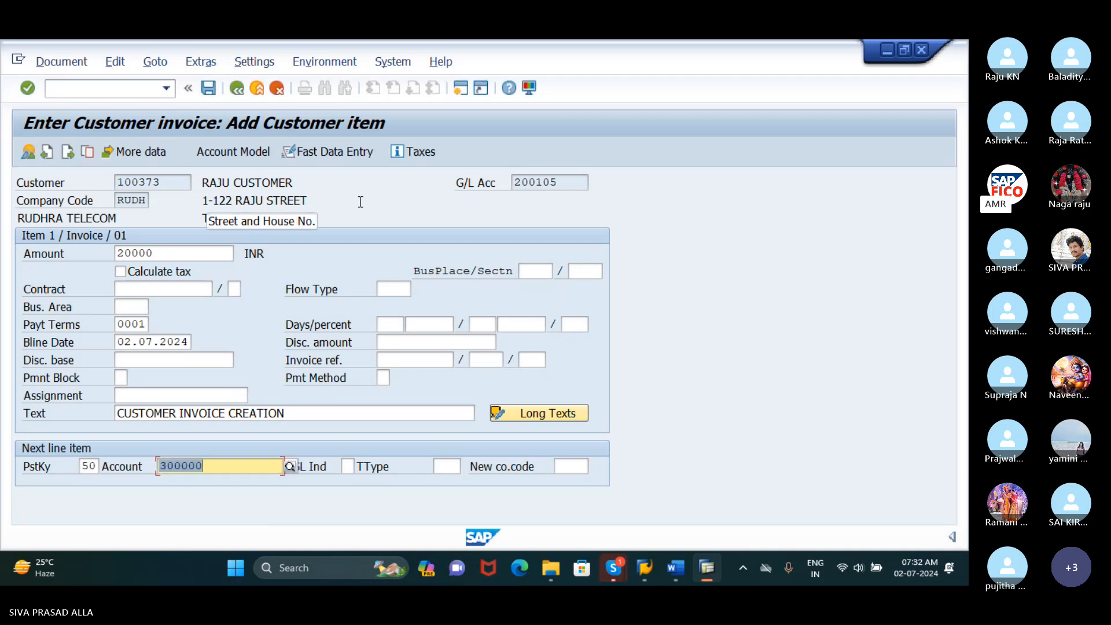
key(Return)
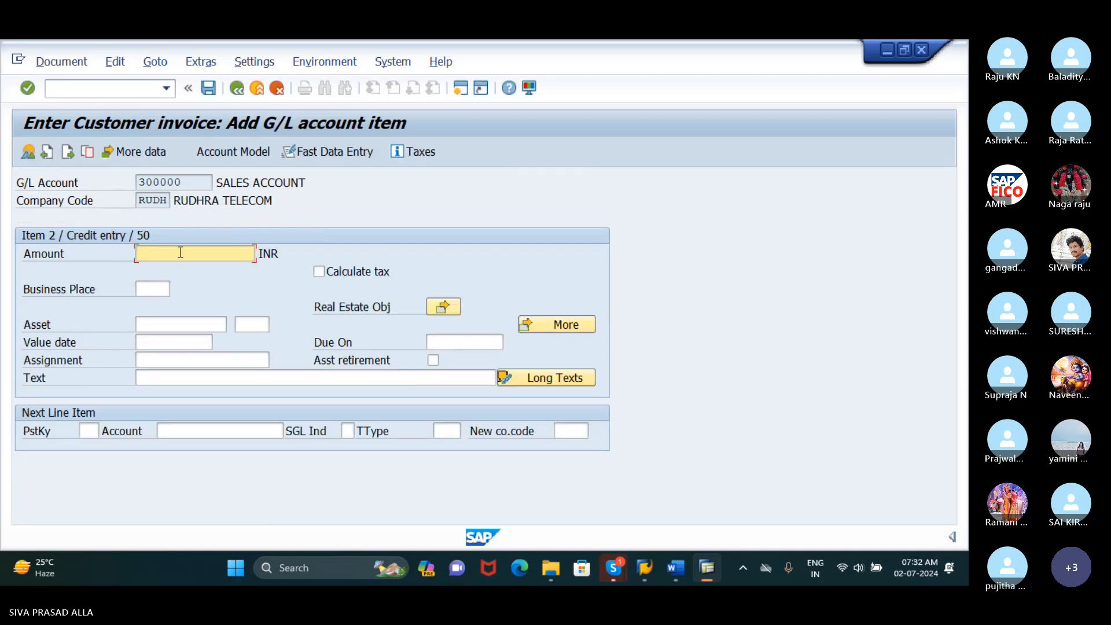
Fill the sales account item using * for the balancing amount and + to copy the previous item's text
text(*)
click(189, 381)
text(+)
key(Return)
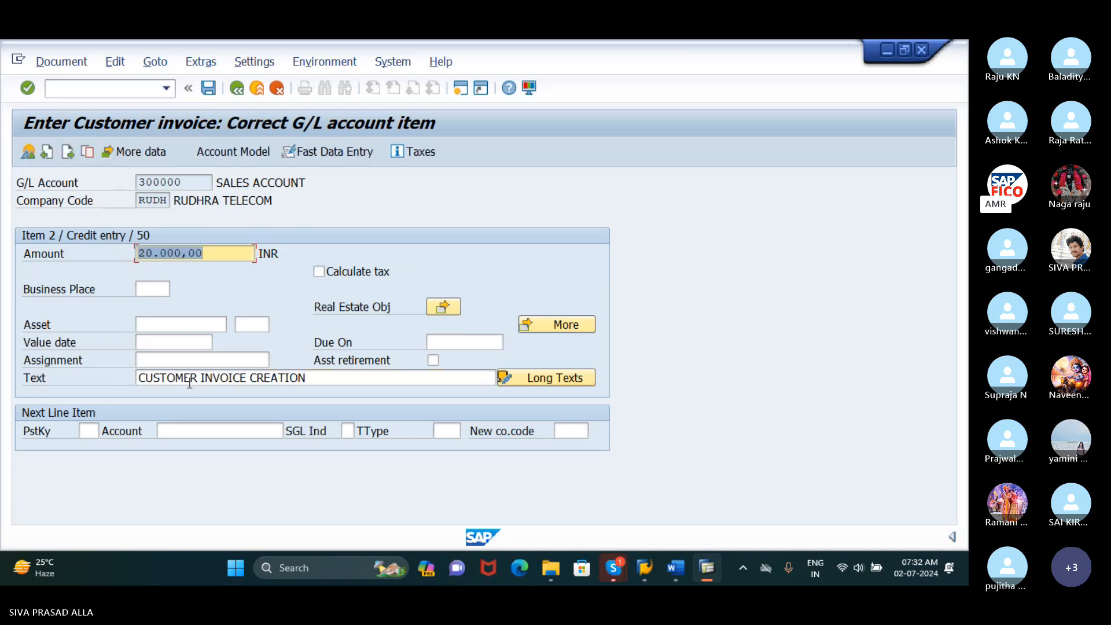
Simulate the customer invoice and post it
click(62, 62)
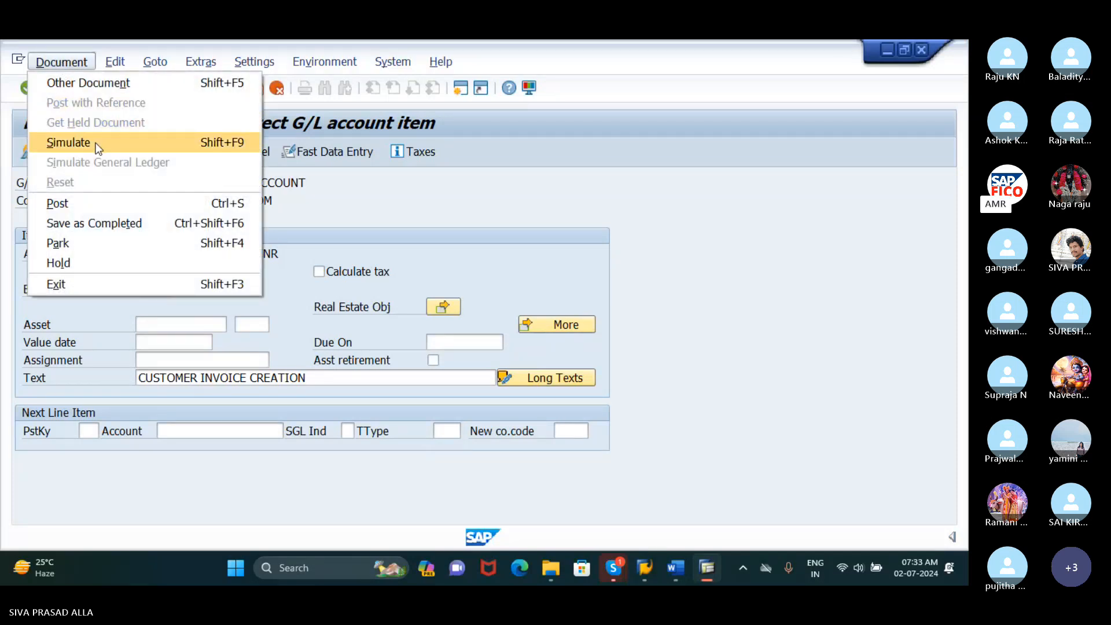
click(68, 143)
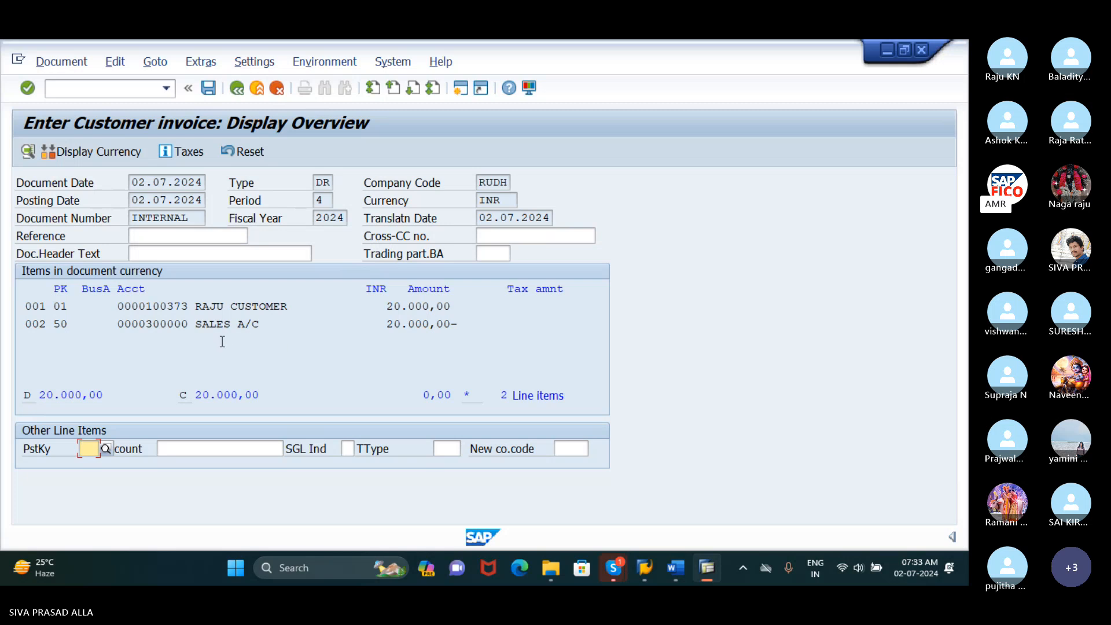
click(209, 88)
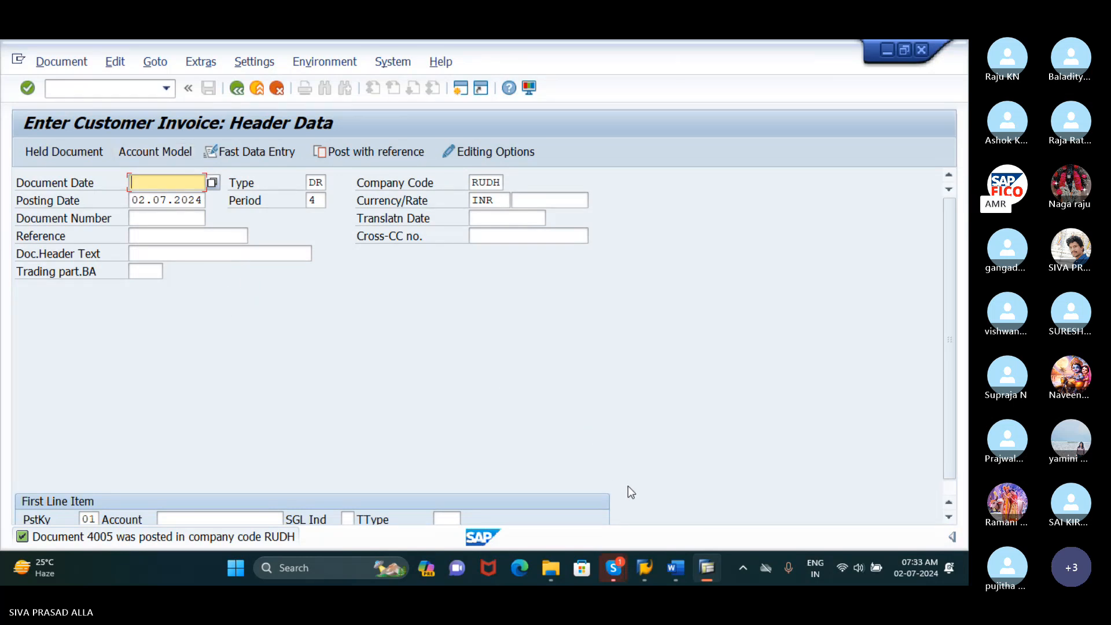
Go directly to the dunning transaction F150 and return to the SAP Easy Access menu
click(79, 90)
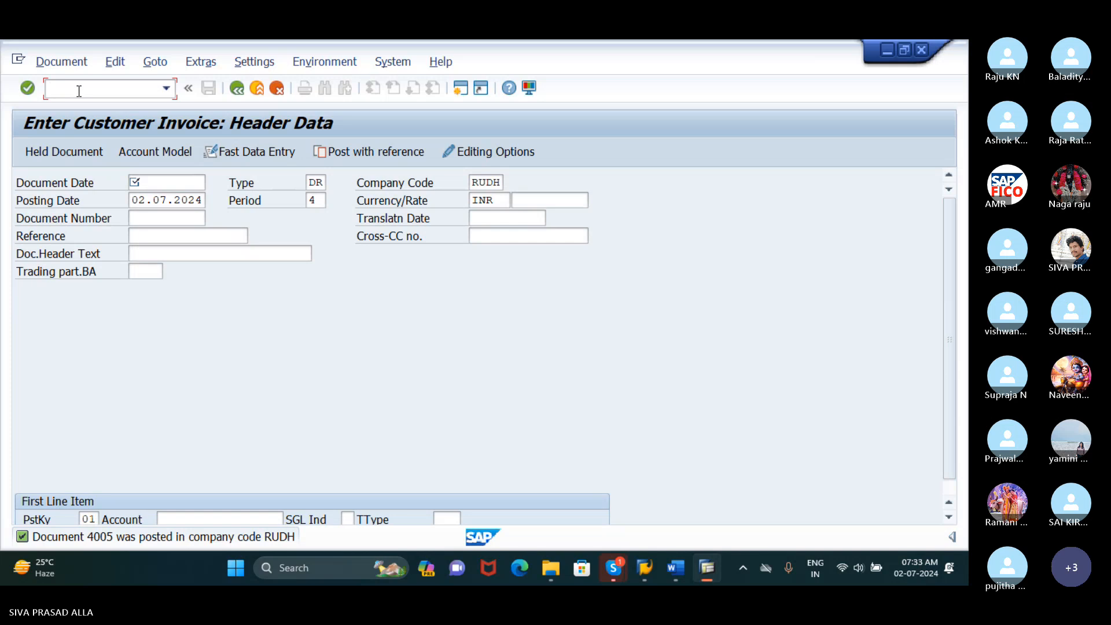
text(/N)
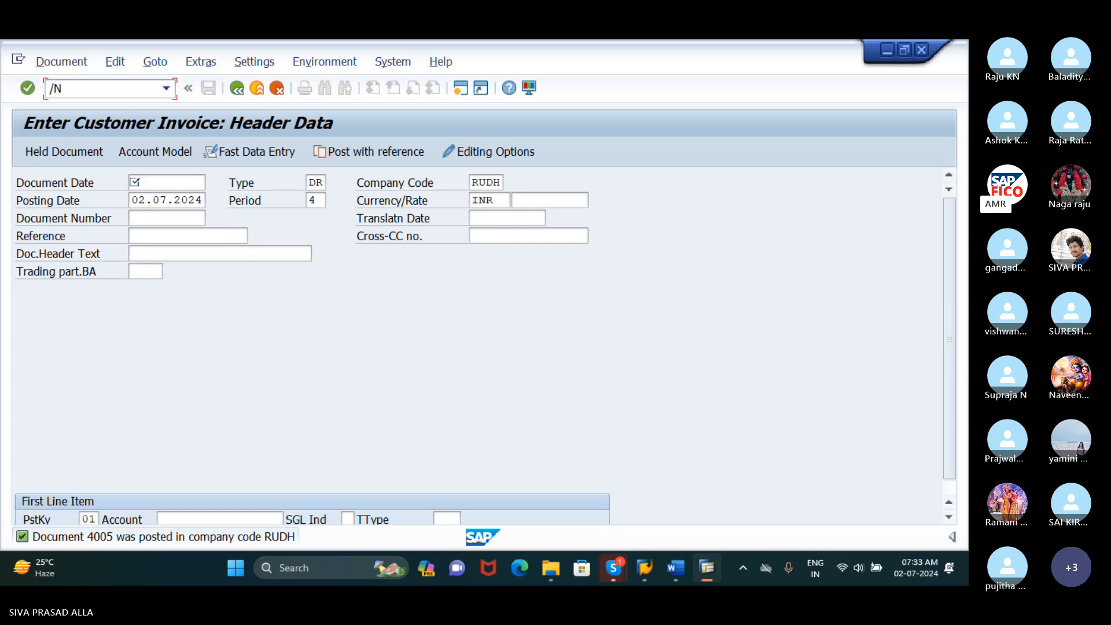
text(FB)
text(50)
key(BackSpace)
key(BackSpace)
text(03)
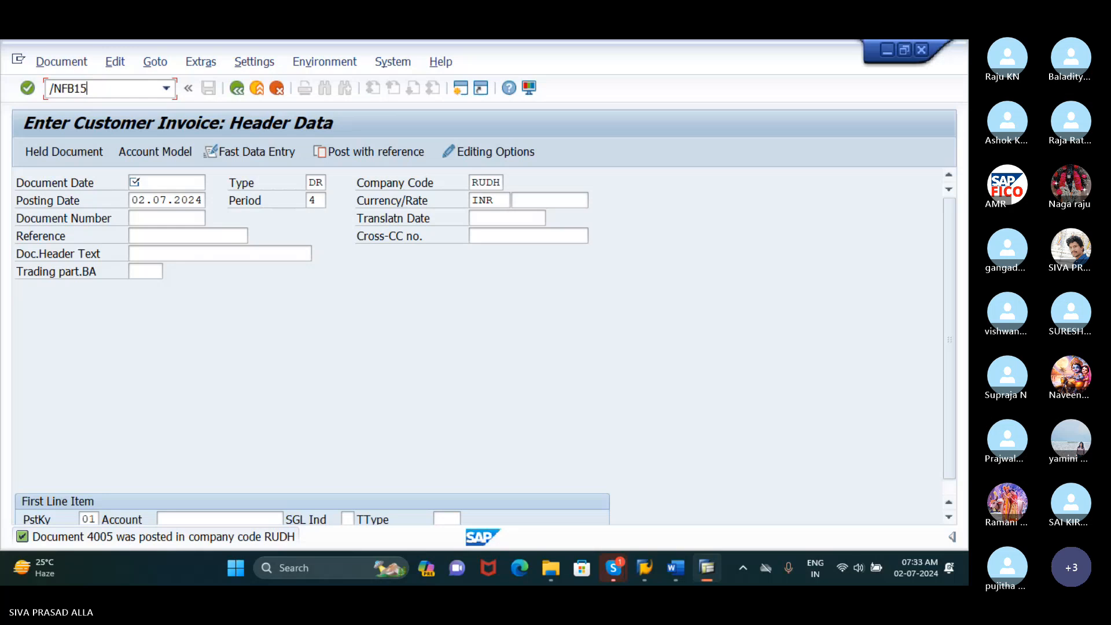
key(BackSpace)
key(BackSpace)
key(BackSpace)
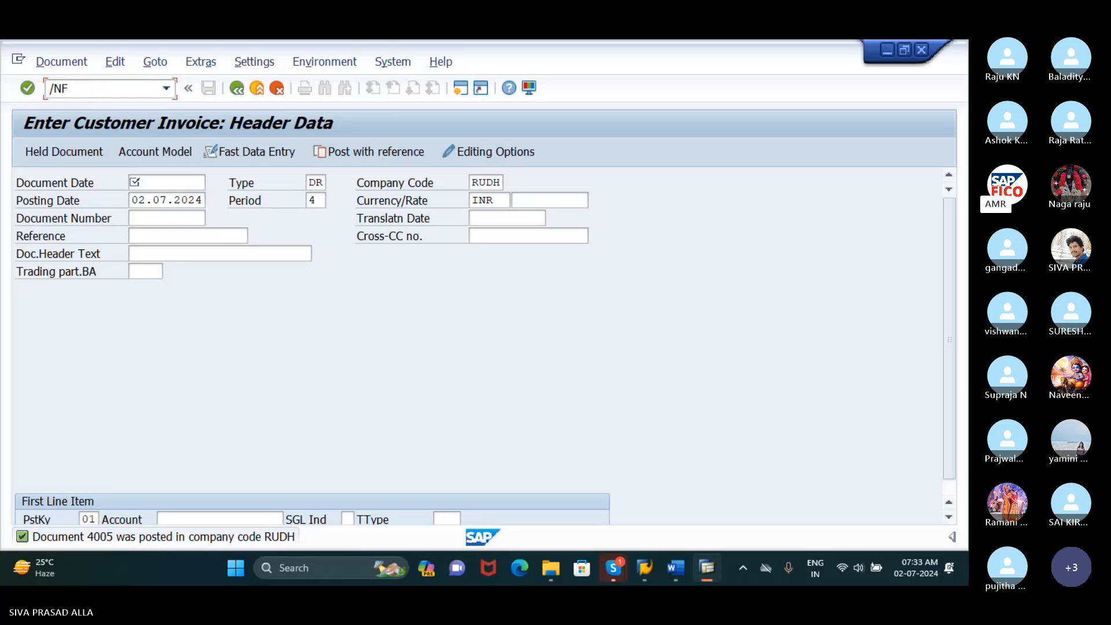
text(150)
key(Return)
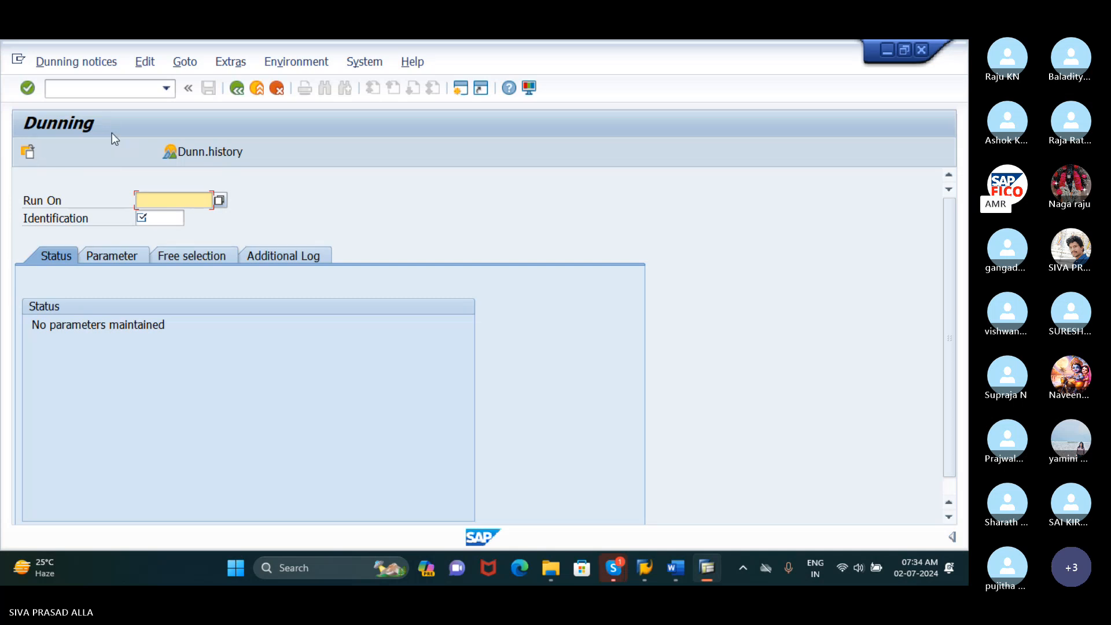
click(104, 93)
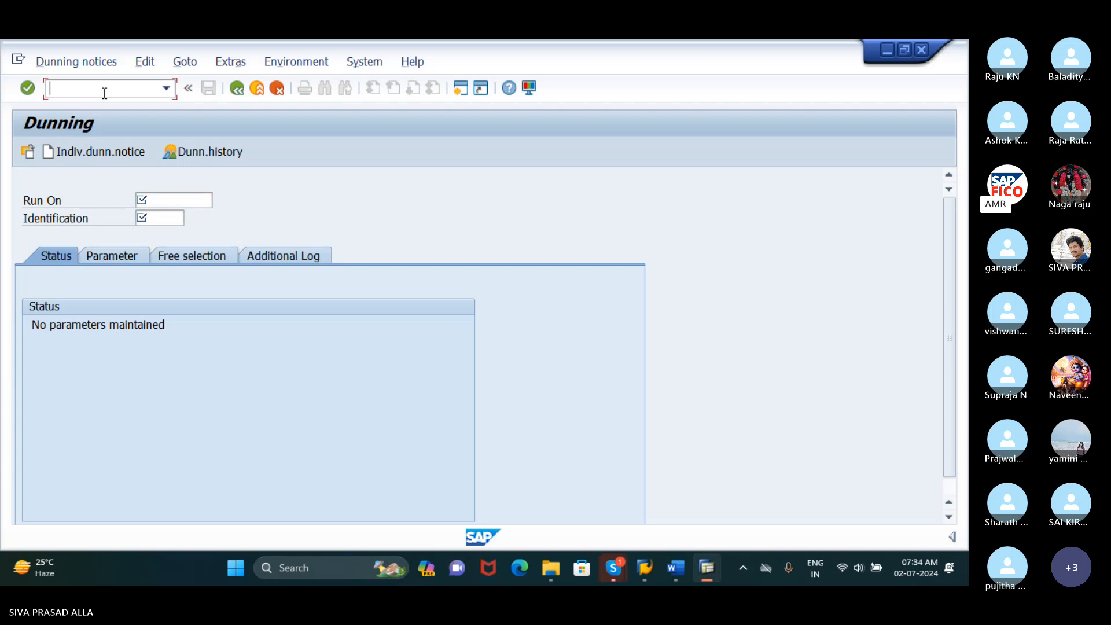
text(/N)
key(Return)
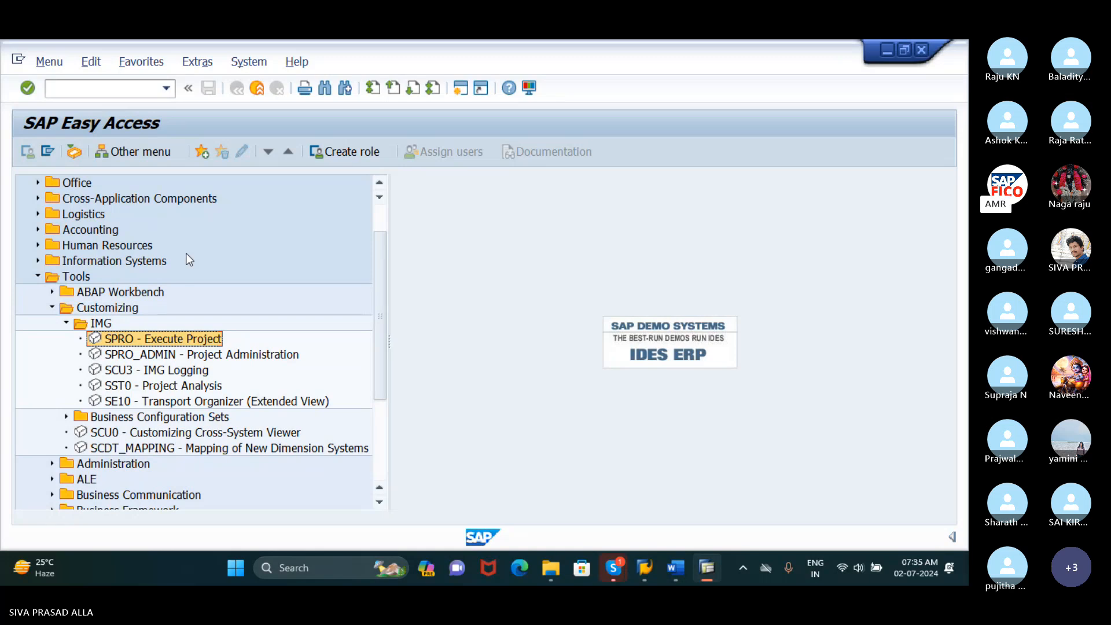
click(99, 93)
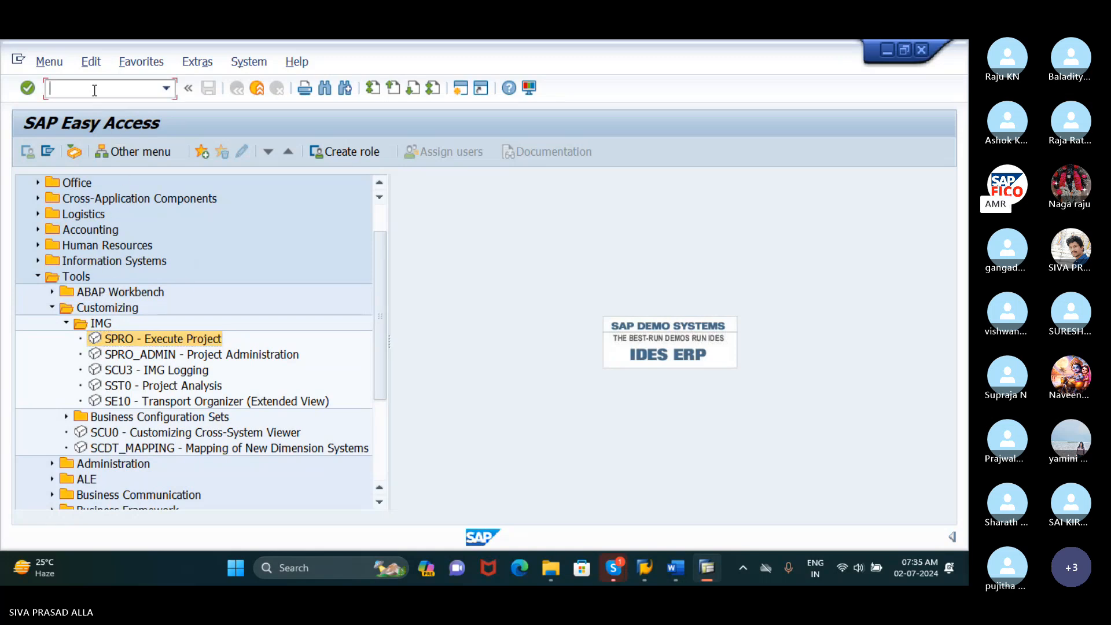
double_click(120, 339)
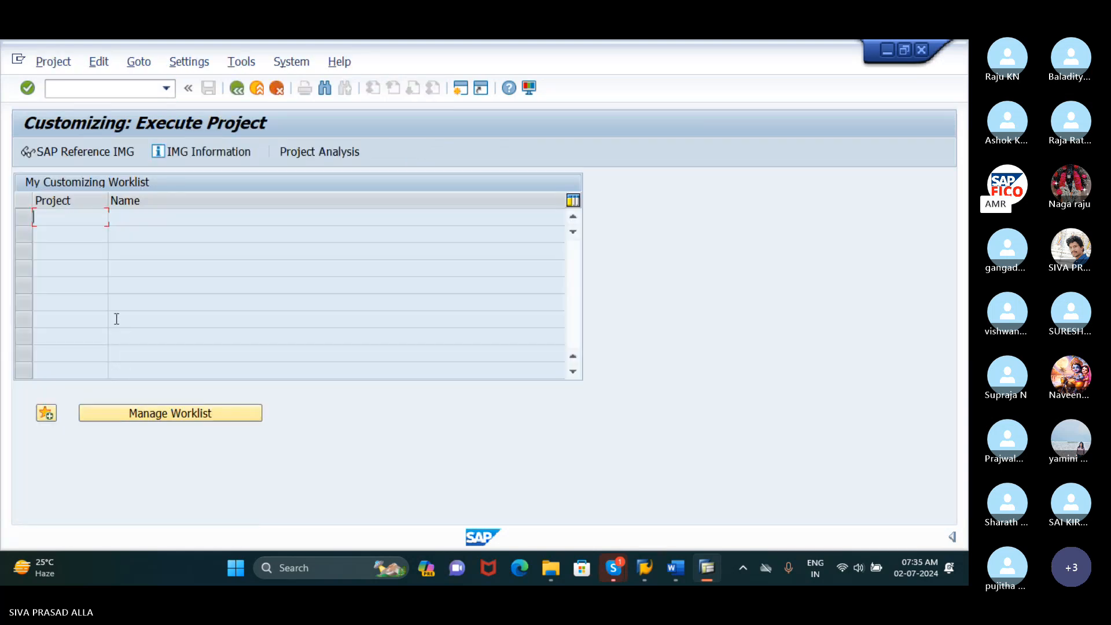
click(130, 87)
text(/n)
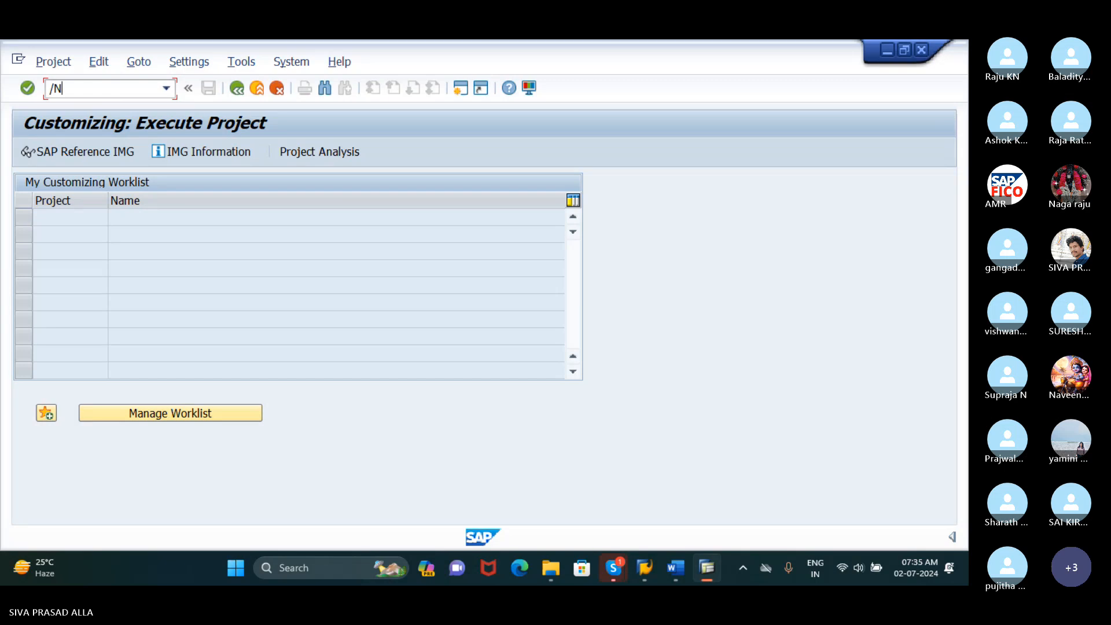
key(Return)
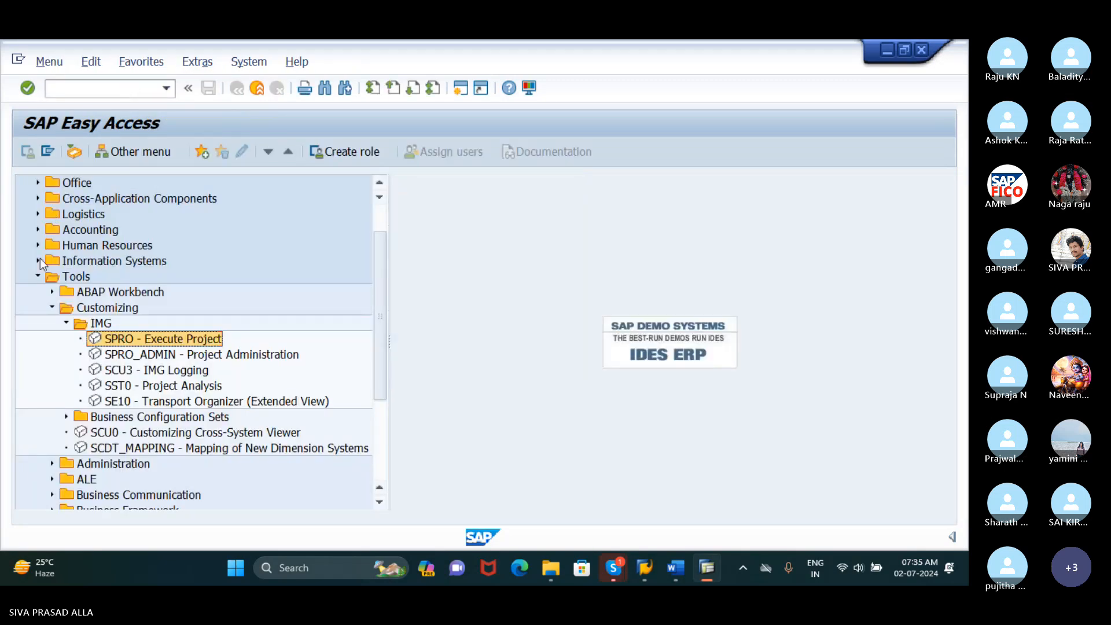
Collapse the Tools folder and open F150 - Dunning from Accounting > Financial Accounting > Accounts Receivable > Periodic Processing
click(39, 277)
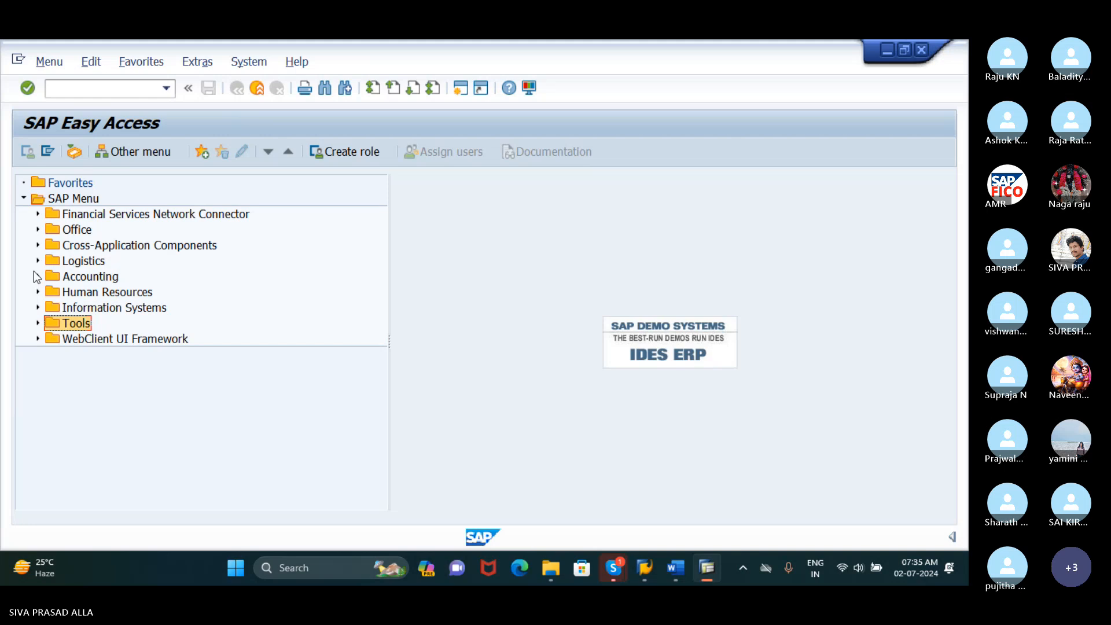
click(38, 277)
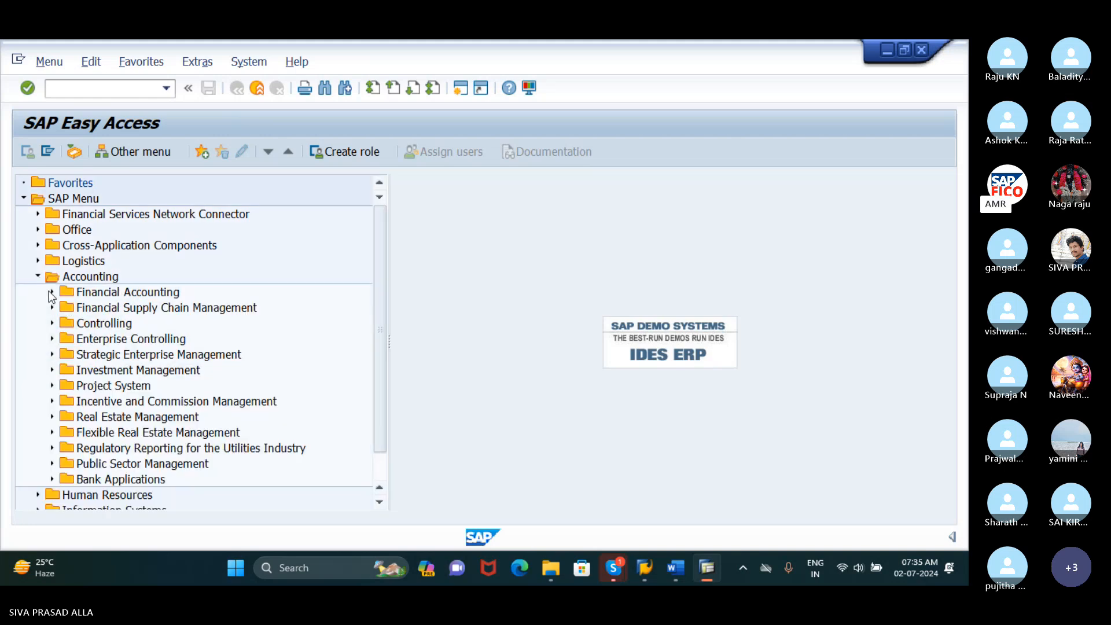
click(53, 293)
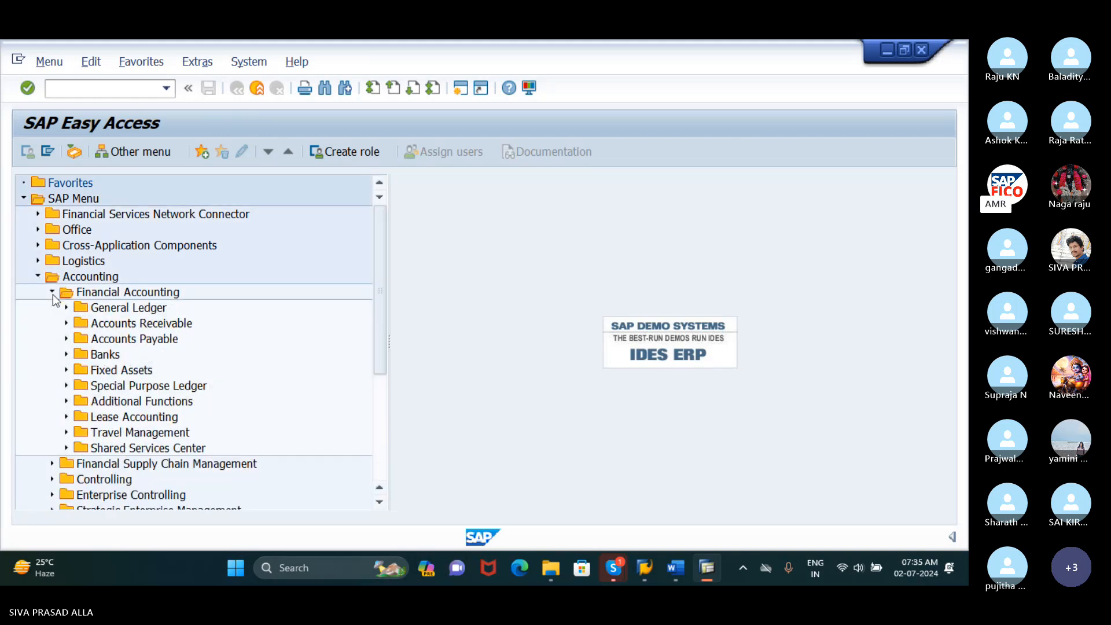
click(67, 323)
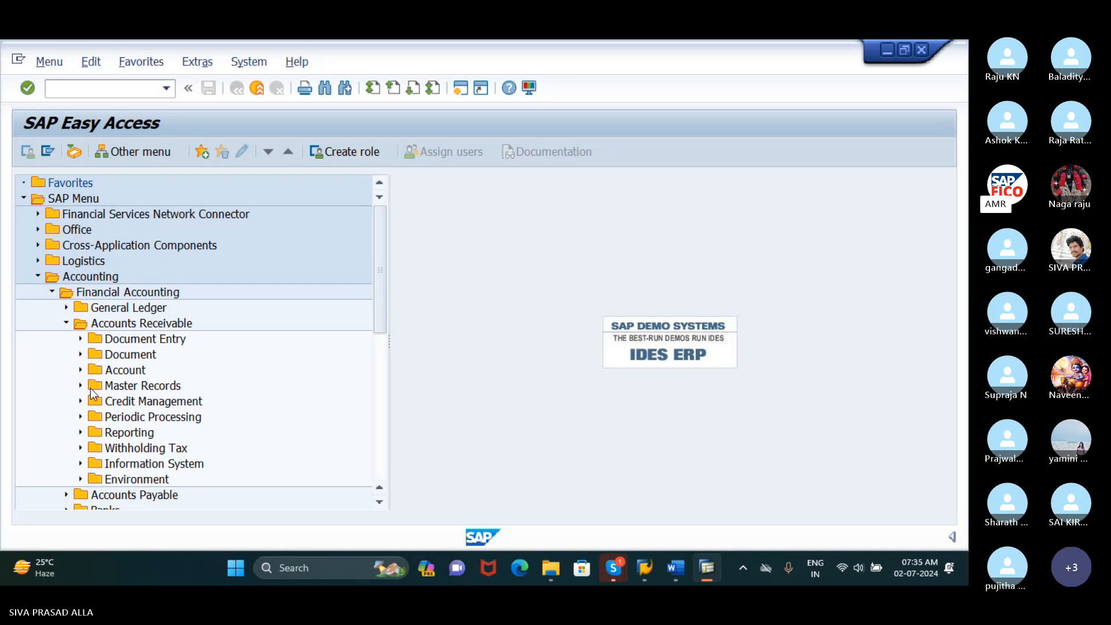
click(82, 417)
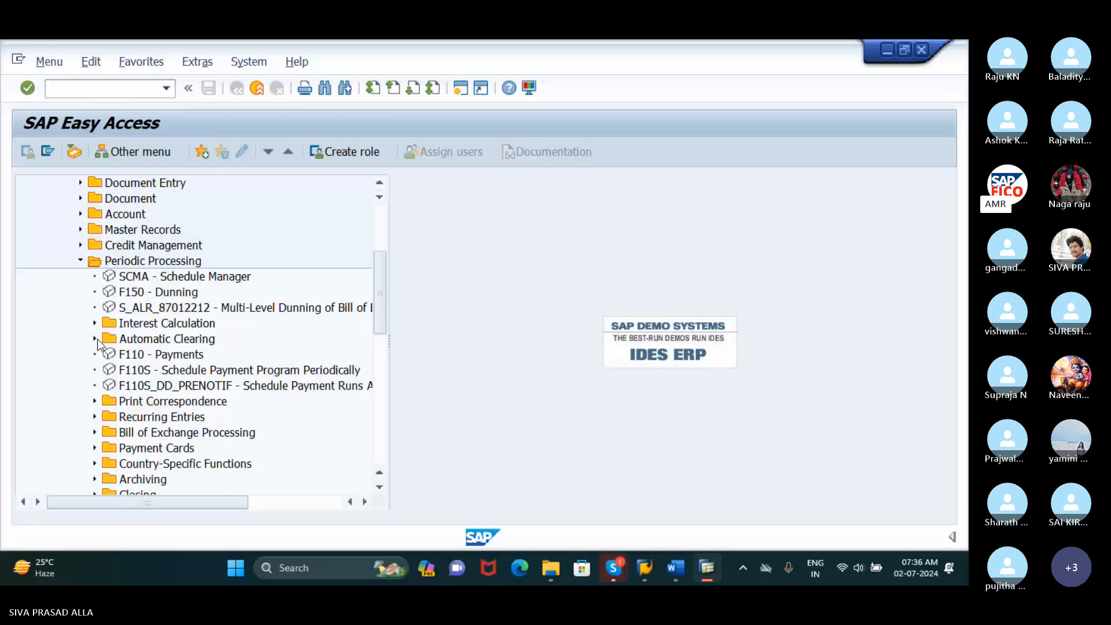
click(128, 292)
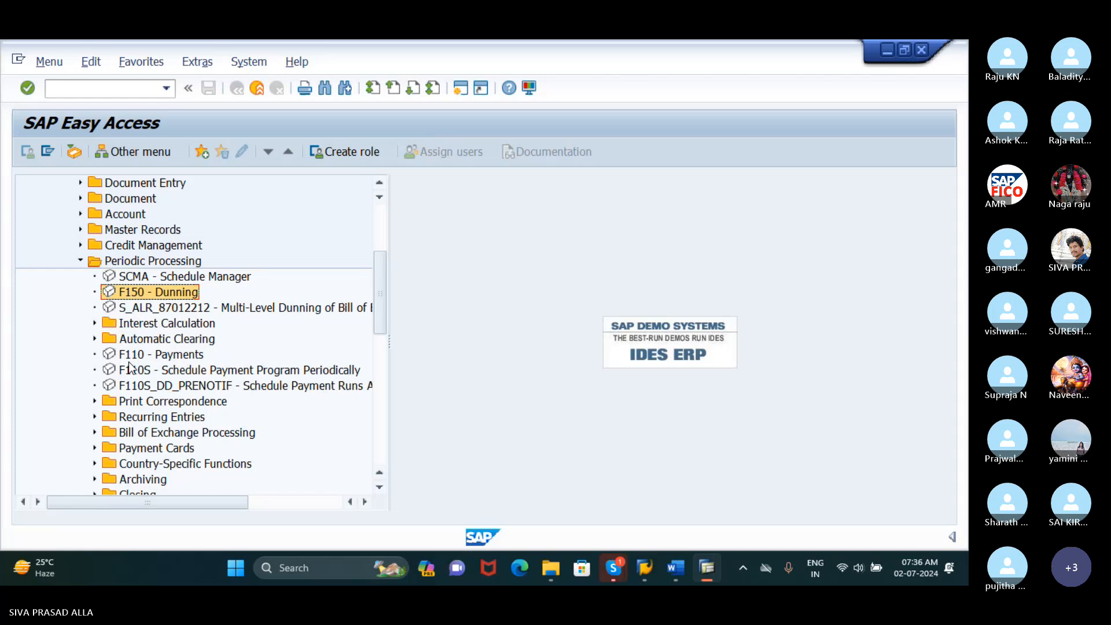
double_click(144, 292)
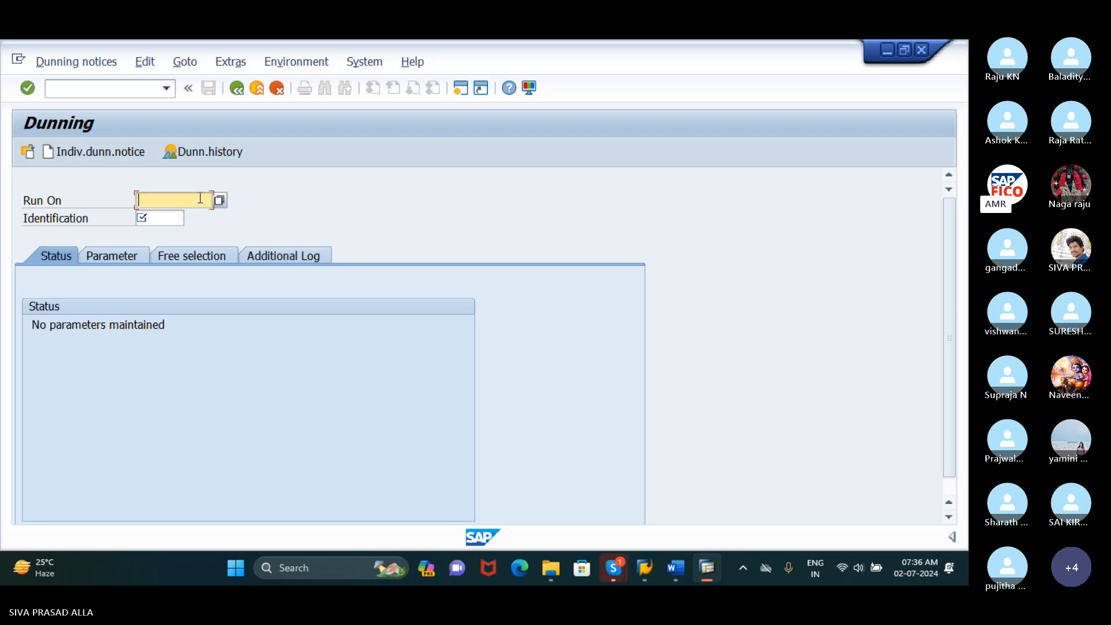
Identify the new dunning run with run date 15.07.2024 and identification TEST1
text(15.0)
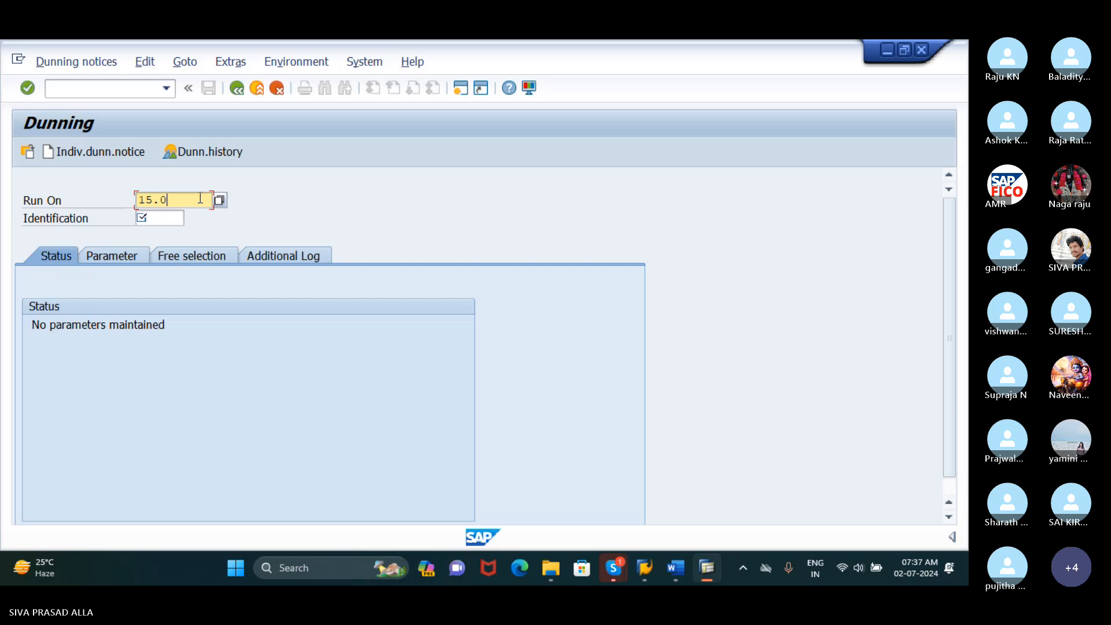
text(7.2024)
click(171, 219)
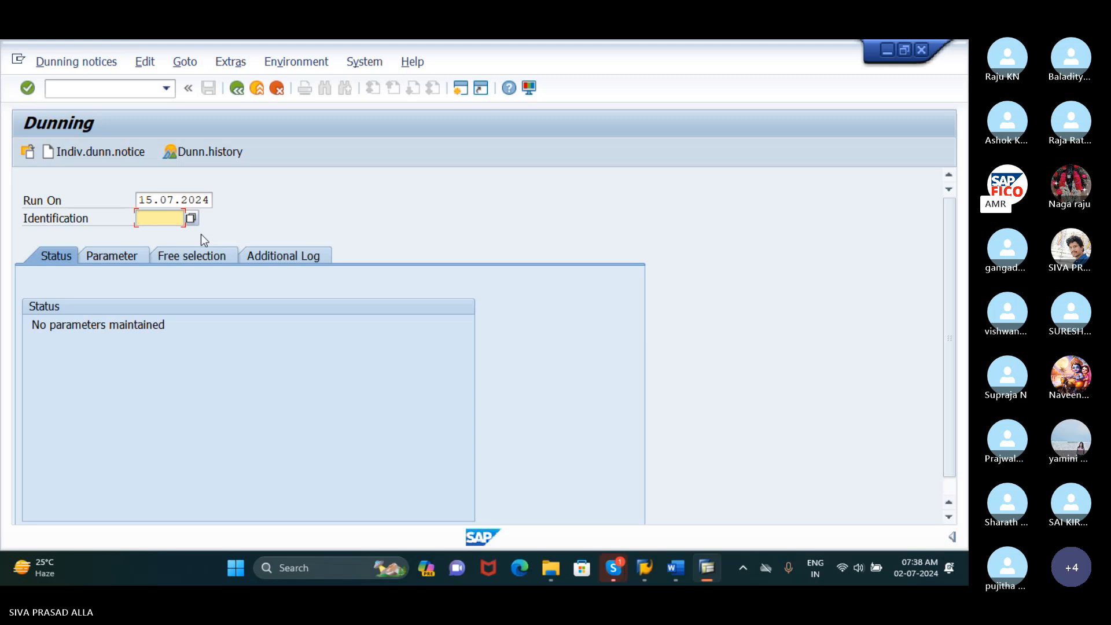
text(TE)
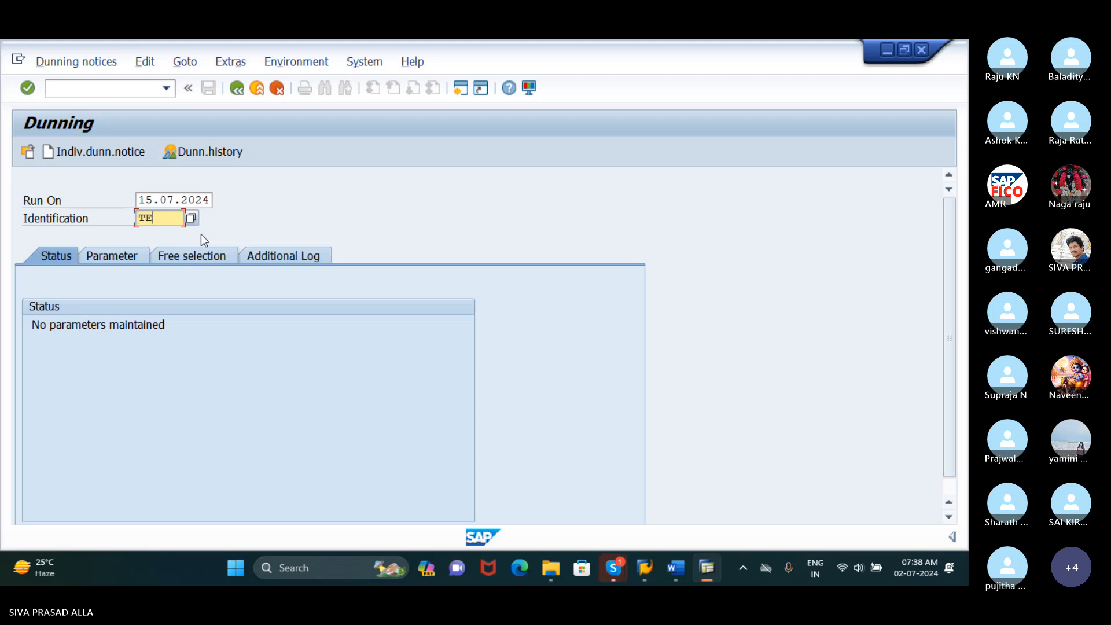
text(ST)
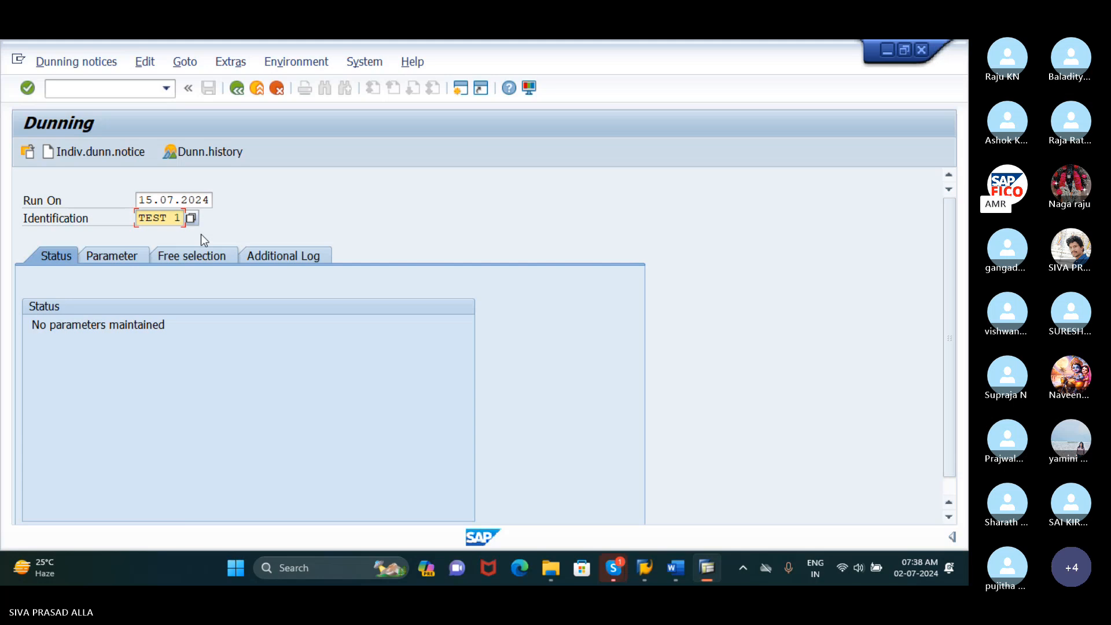
text( 1)
key(BackSpace)
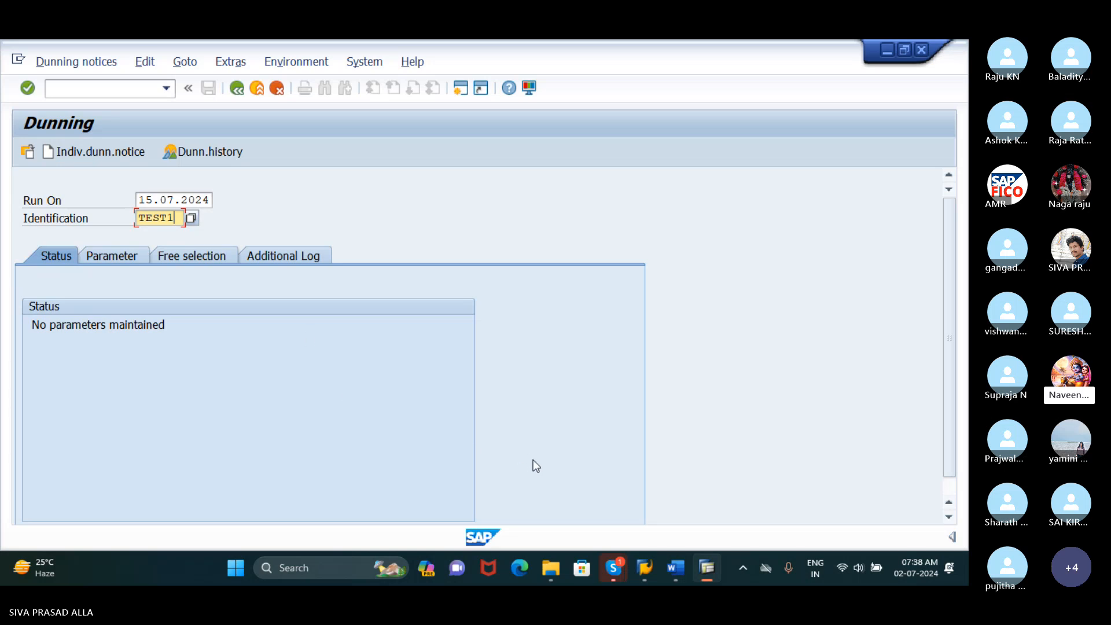
mouse_move(619, 572)
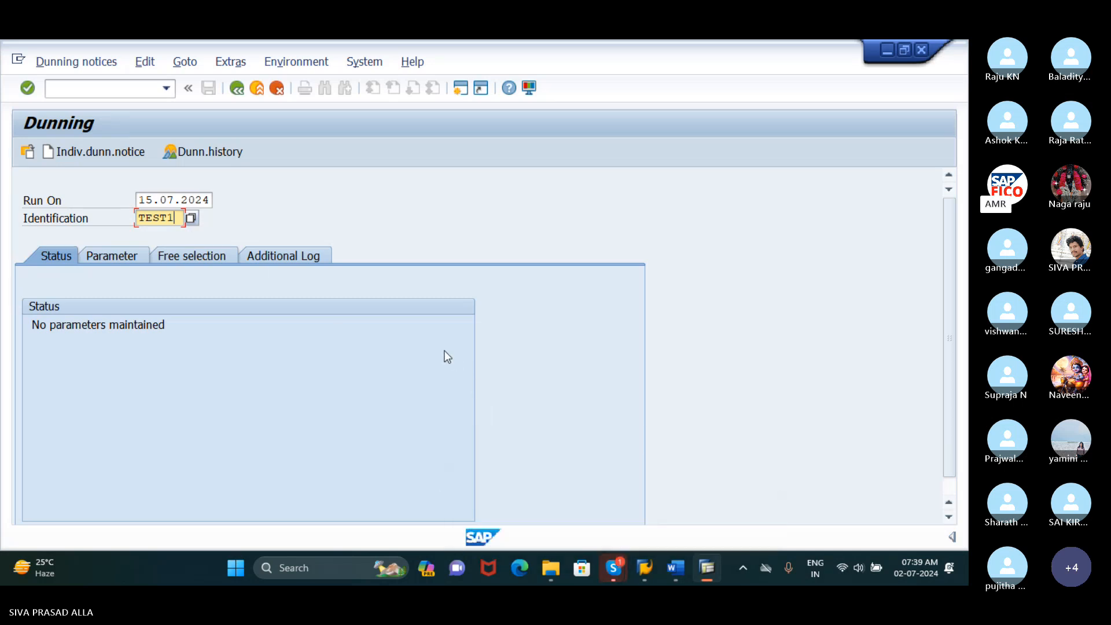
In the run parameters, set the dunning date to 15.07.2024, documents posted up to 02.07.2024, and company code RUDH
click(123, 252)
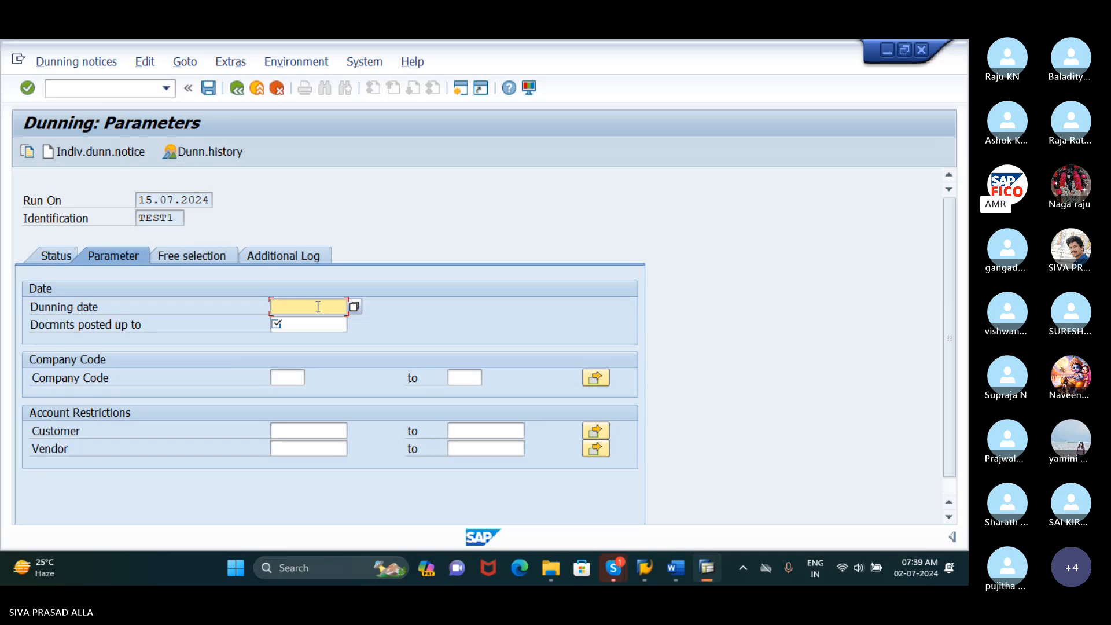
text(15.07.2024)
click(307, 324)
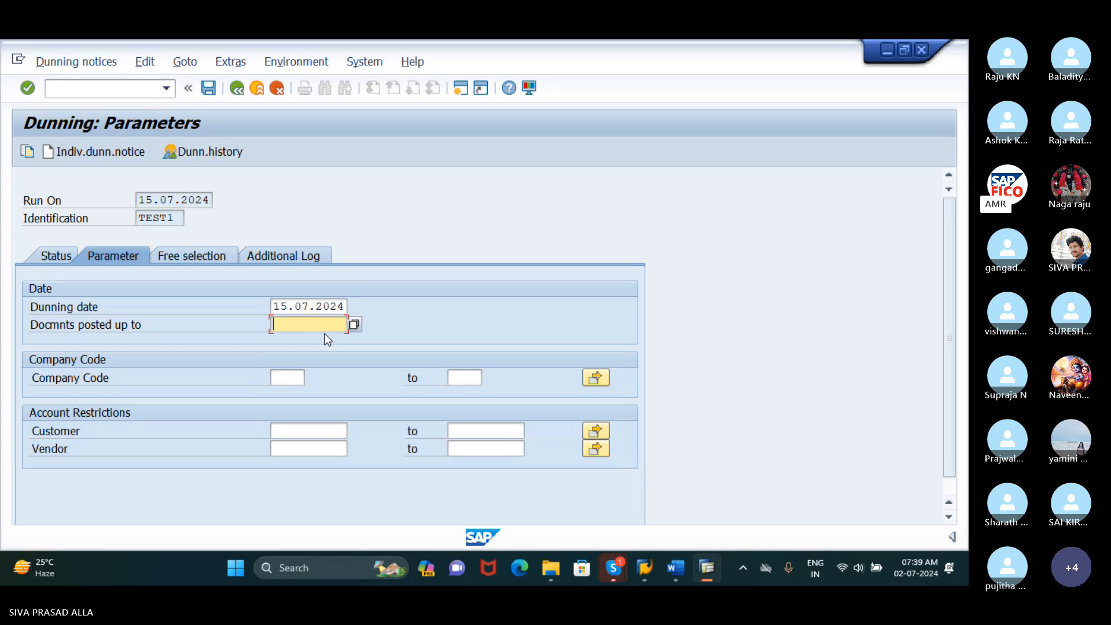
text(02.07.2024)
click(296, 376)
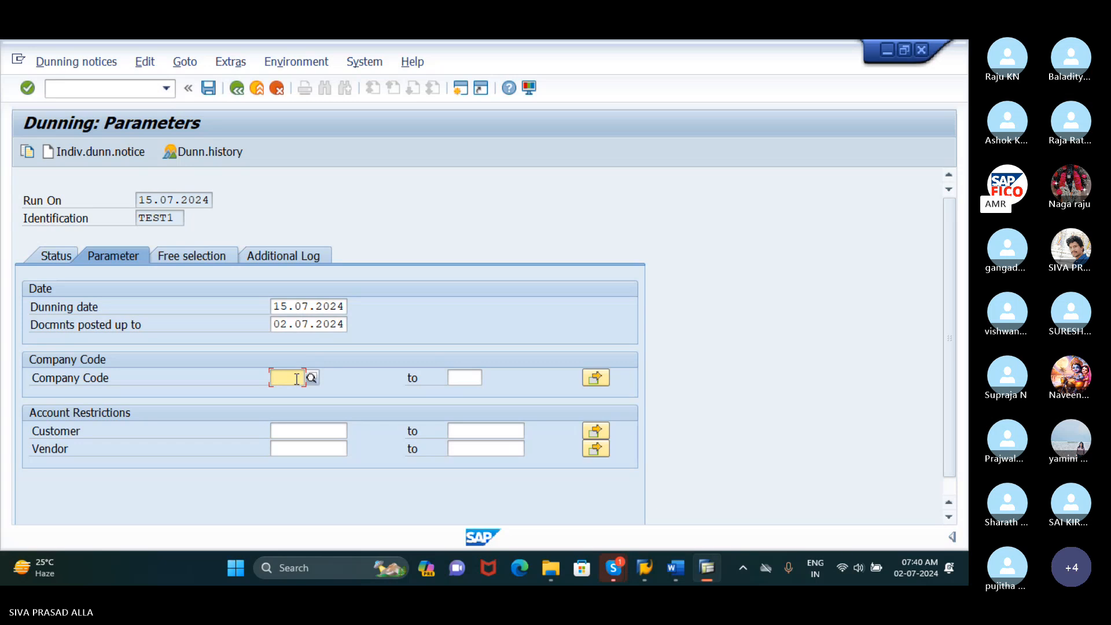
text(RUDH)
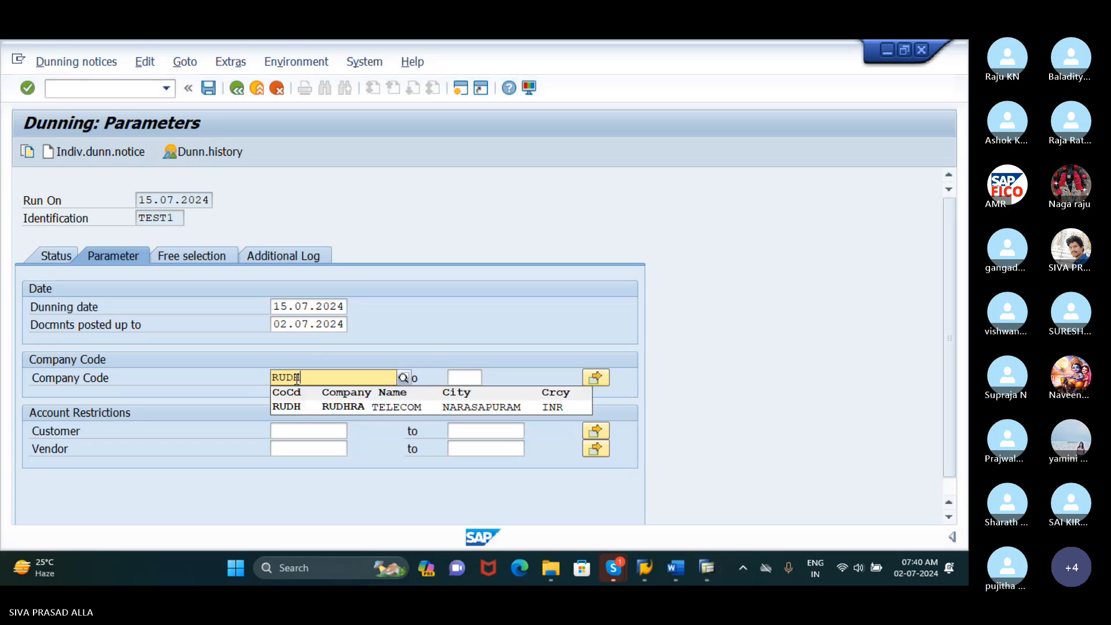
click(322, 405)
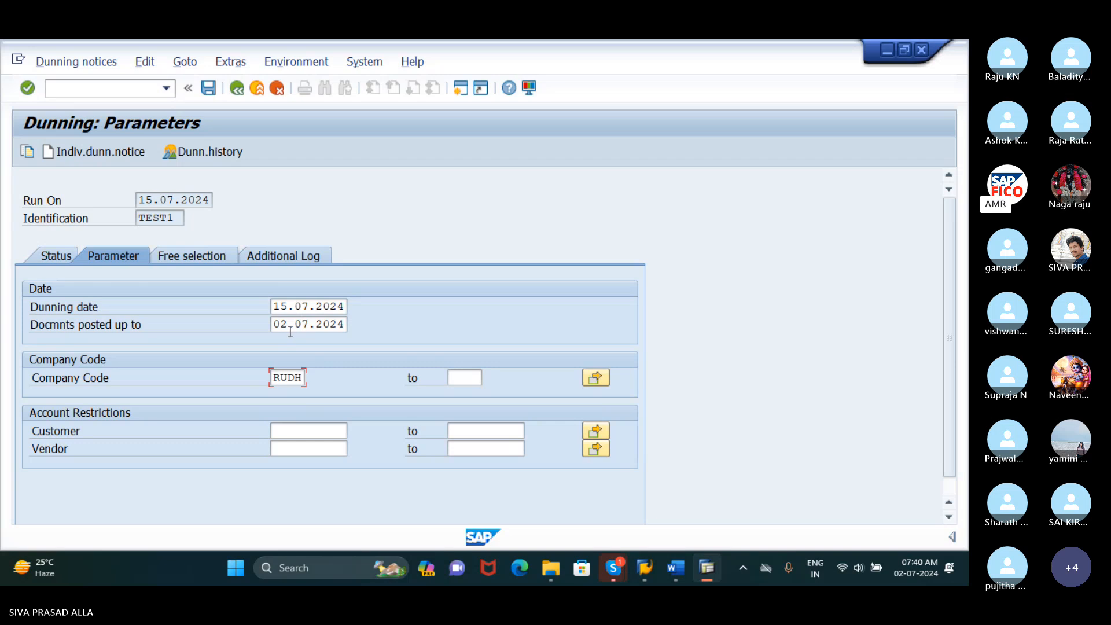
Restrict the run to the Tanuku customer found by company code search, and save the dunning parameters
click(307, 431)
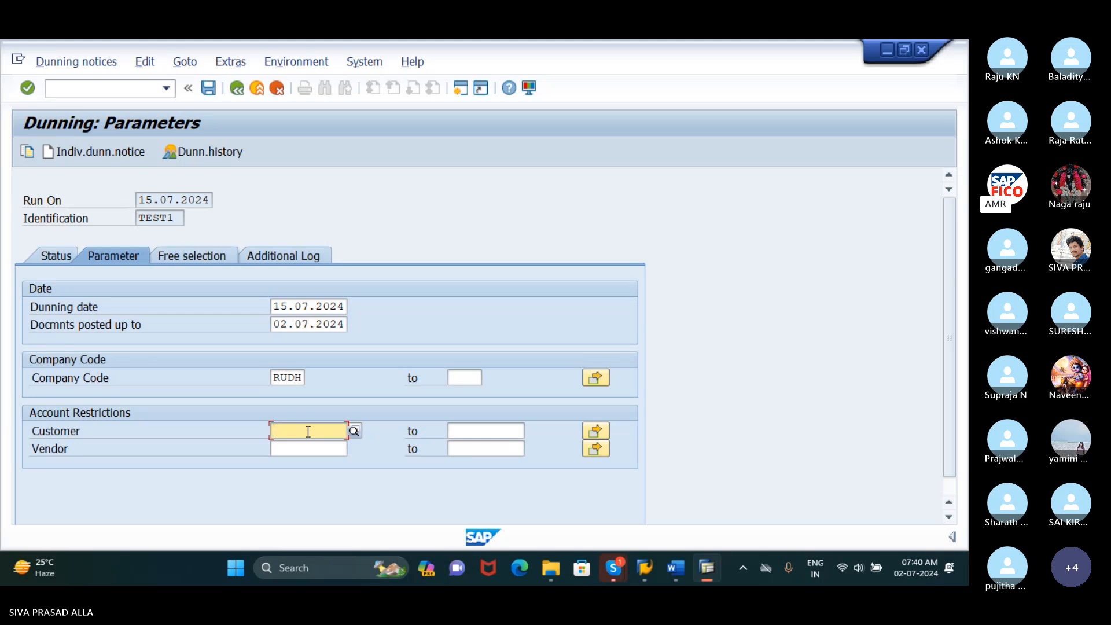
click(354, 431)
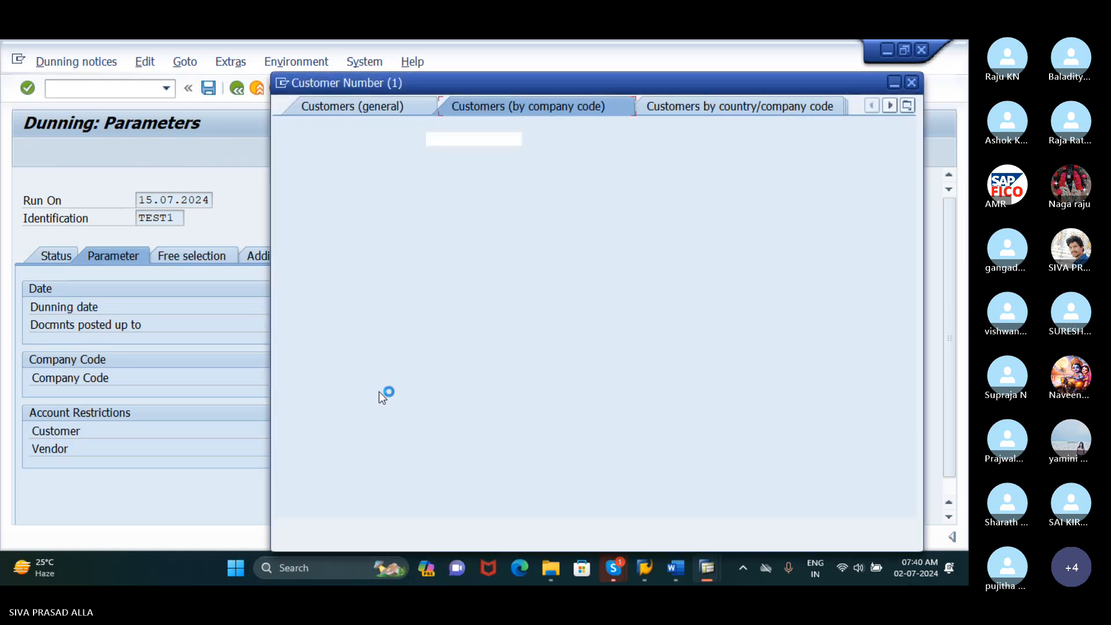
click(859, 527)
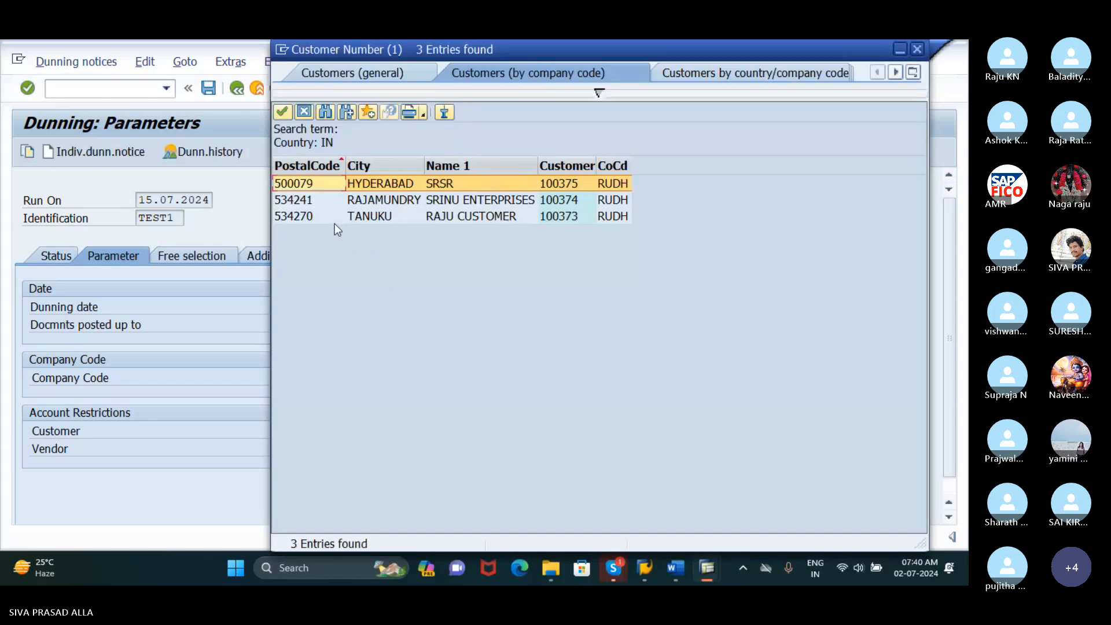
click(315, 219)
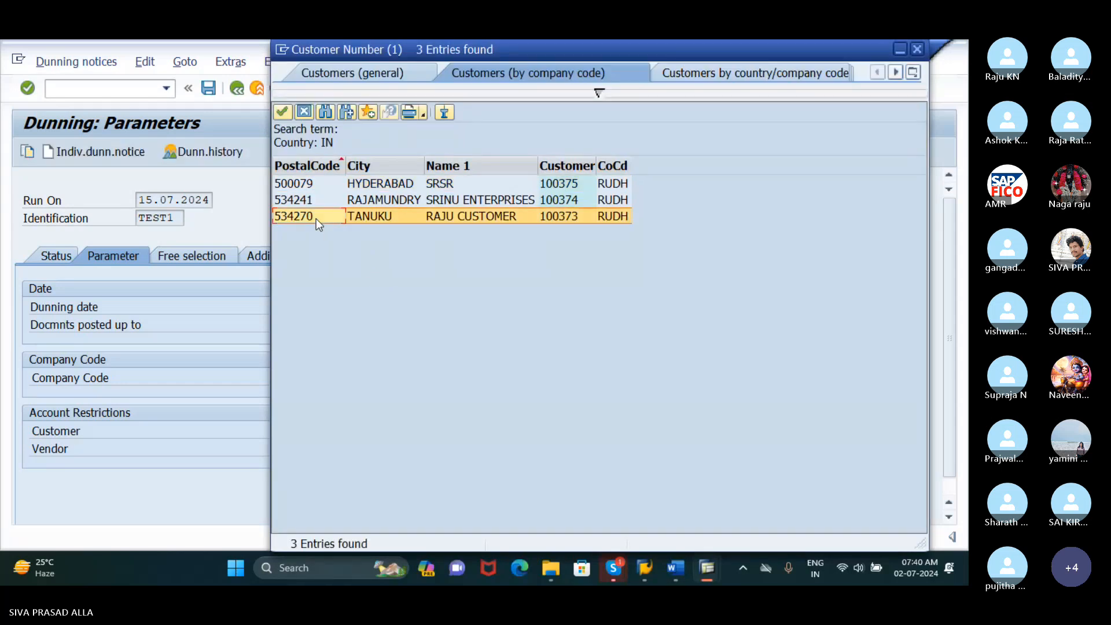
click(283, 112)
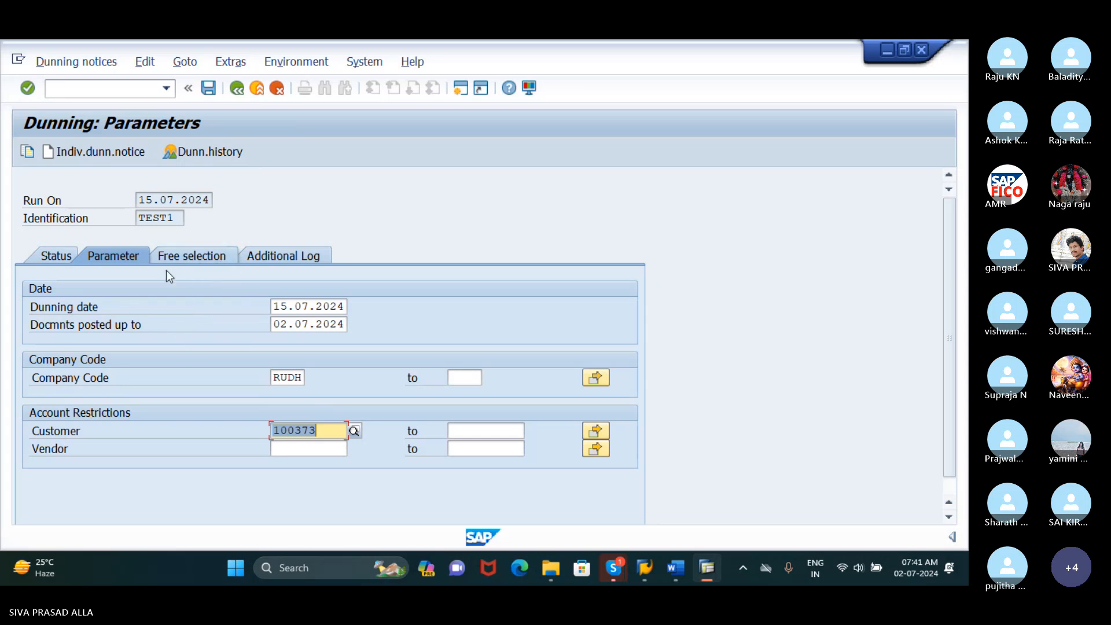
click(56, 259)
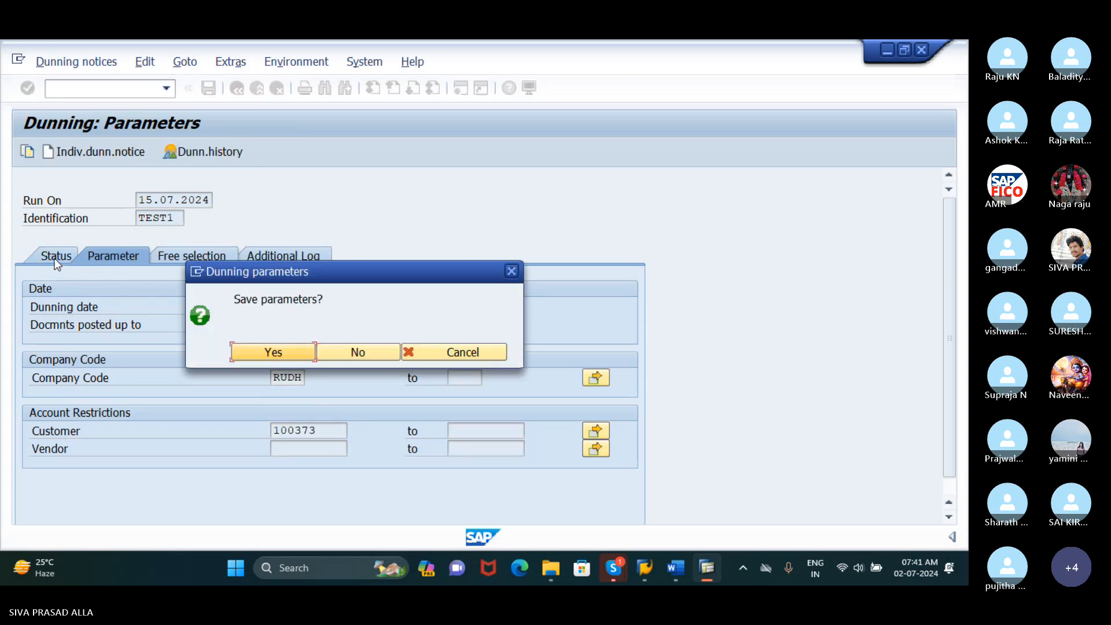
click(279, 356)
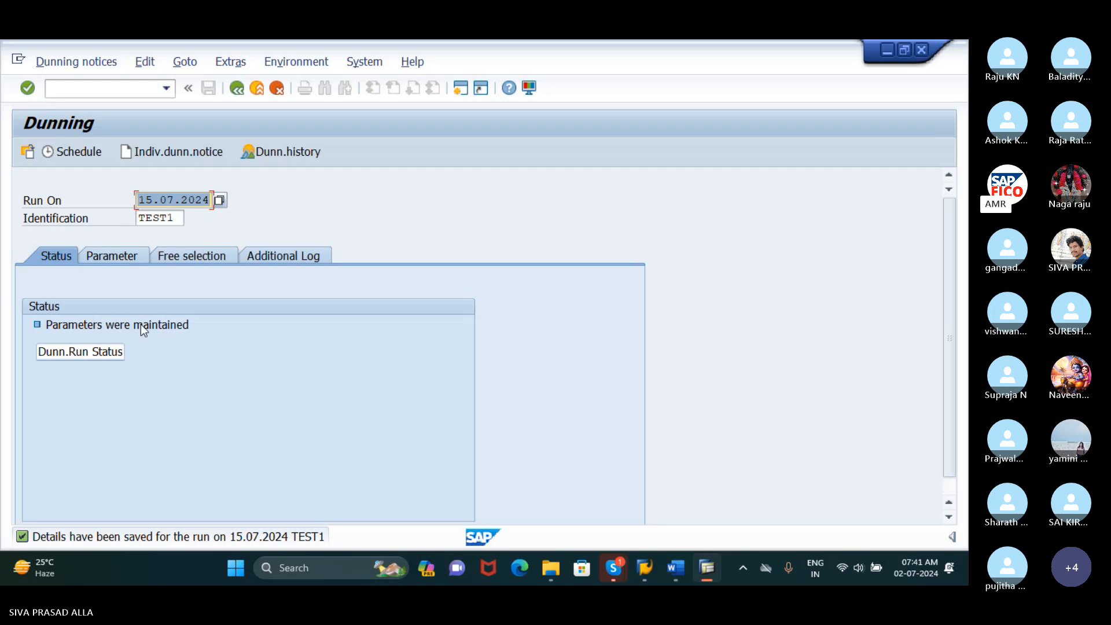
Schedule the dunning selection with start date 15.07.2024 and the option to start immediately
click(78, 153)
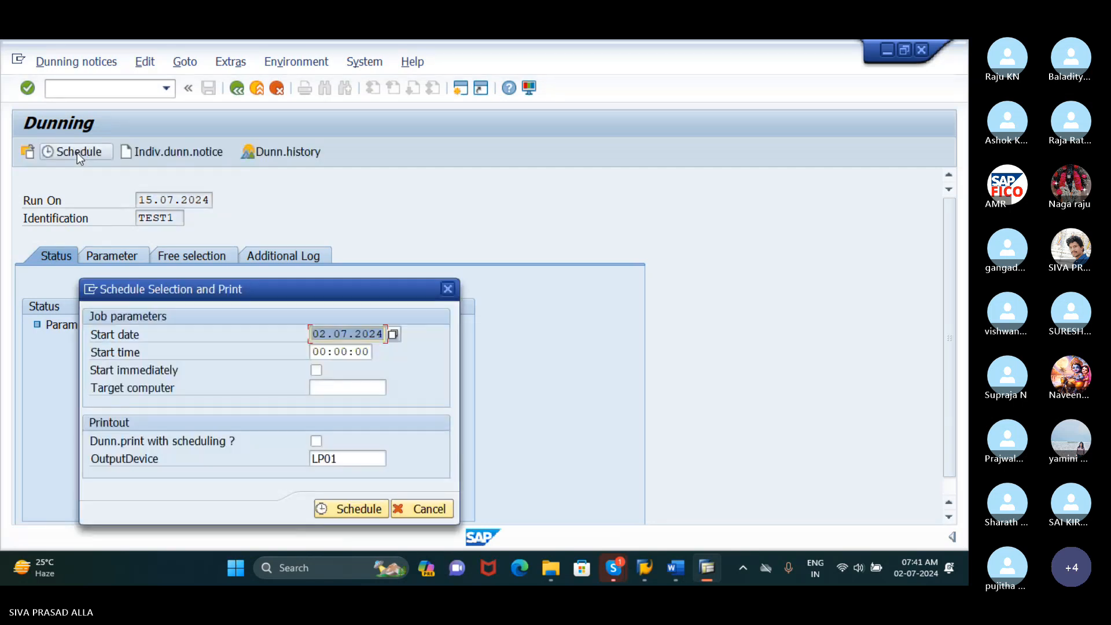
drag(285, 288, 342, 162)
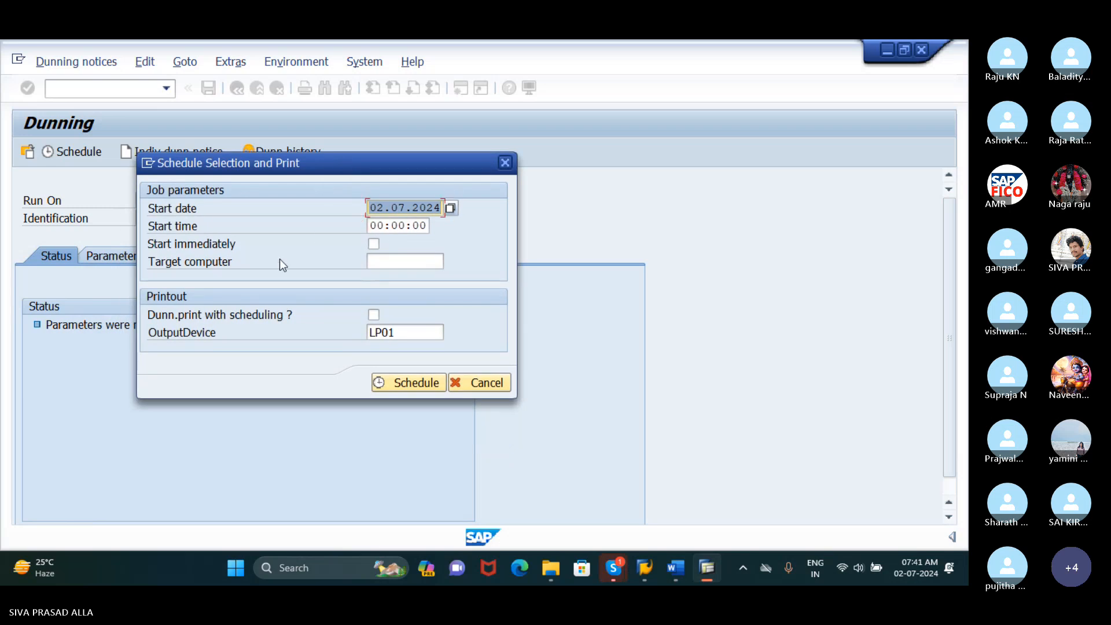
click(386, 207)
drag(385, 208, 370, 207)
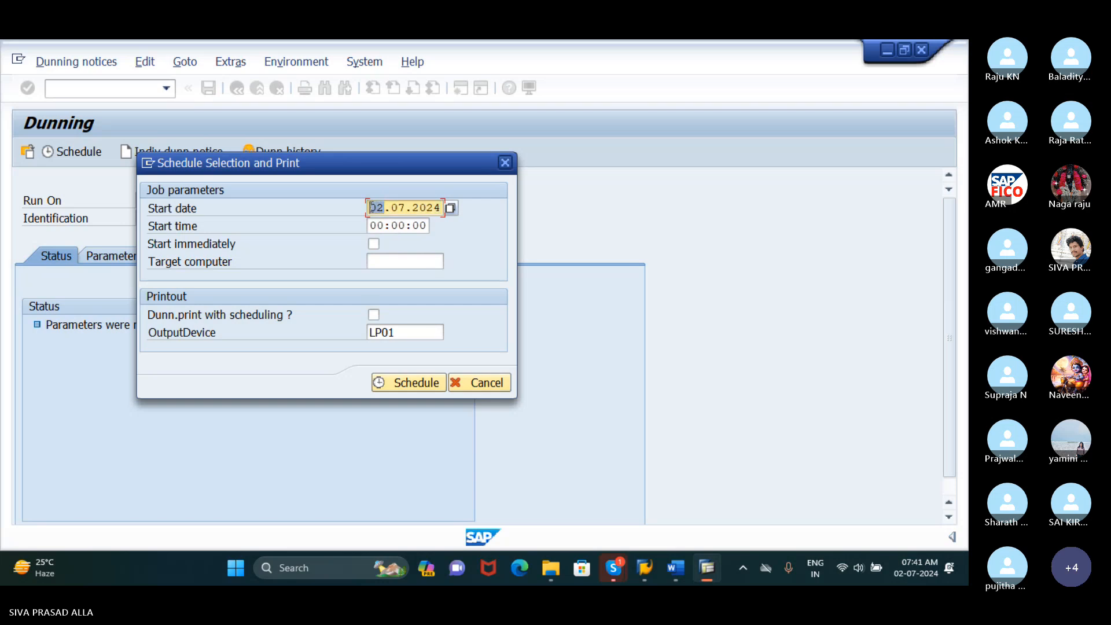
text(15)
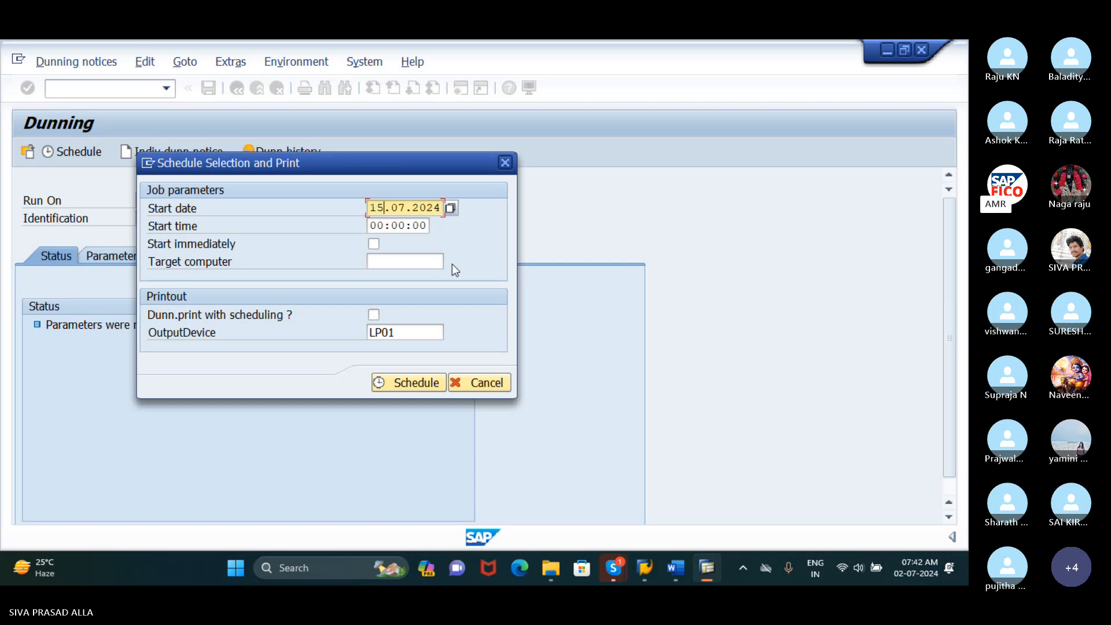
click(374, 244)
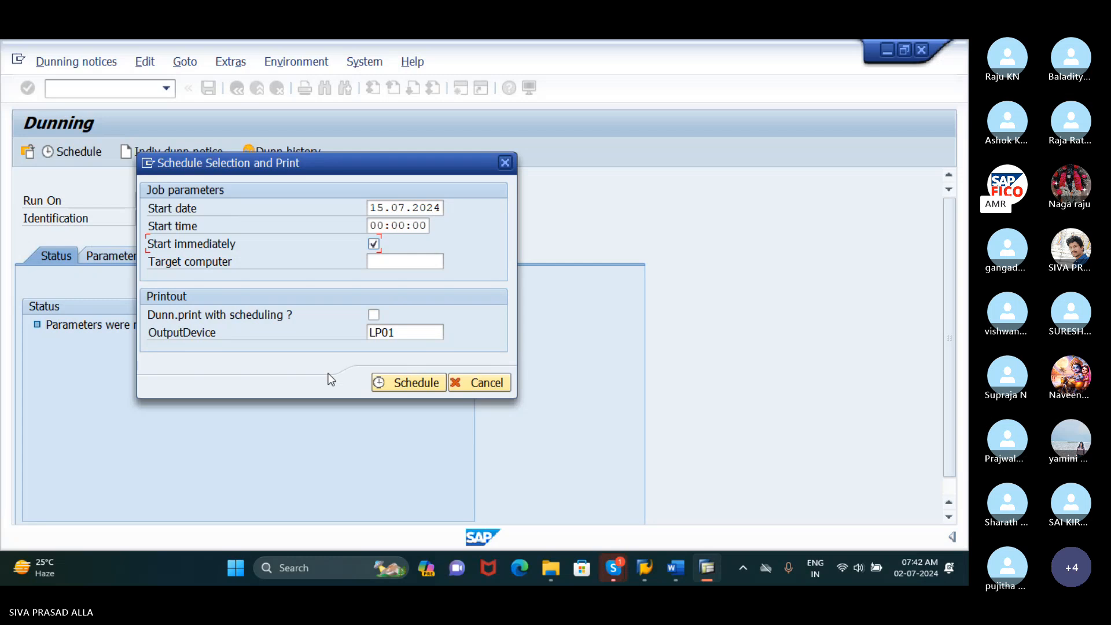
click(398, 385)
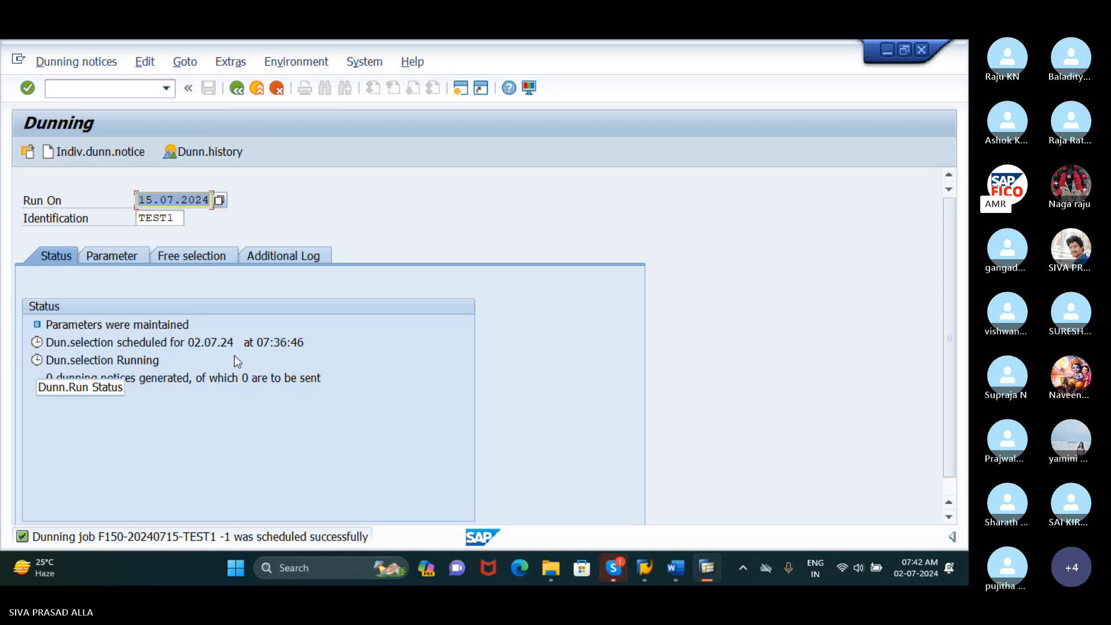
Refresh the dunning run status to check the progress of the selection and the generated notices
click(101, 349)
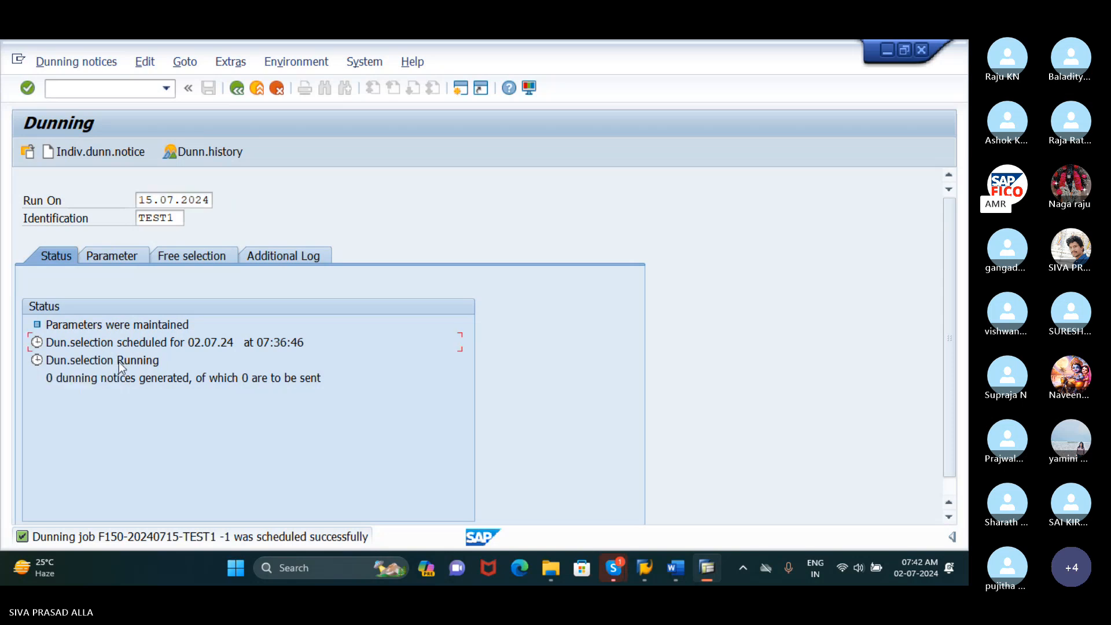
click(123, 366)
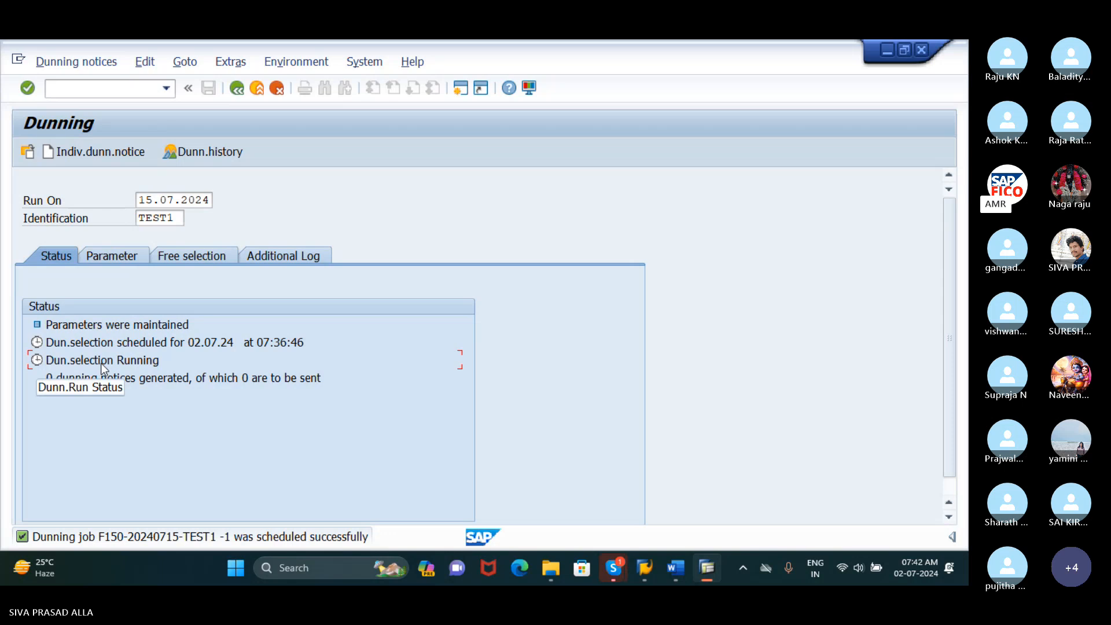
key(Return)
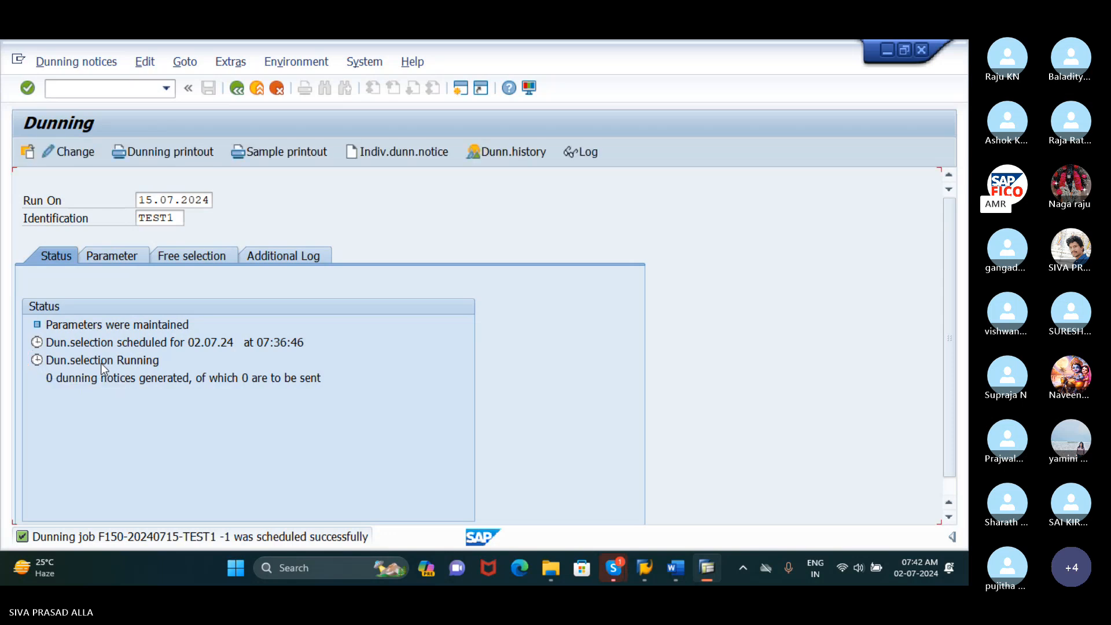
key(Return)
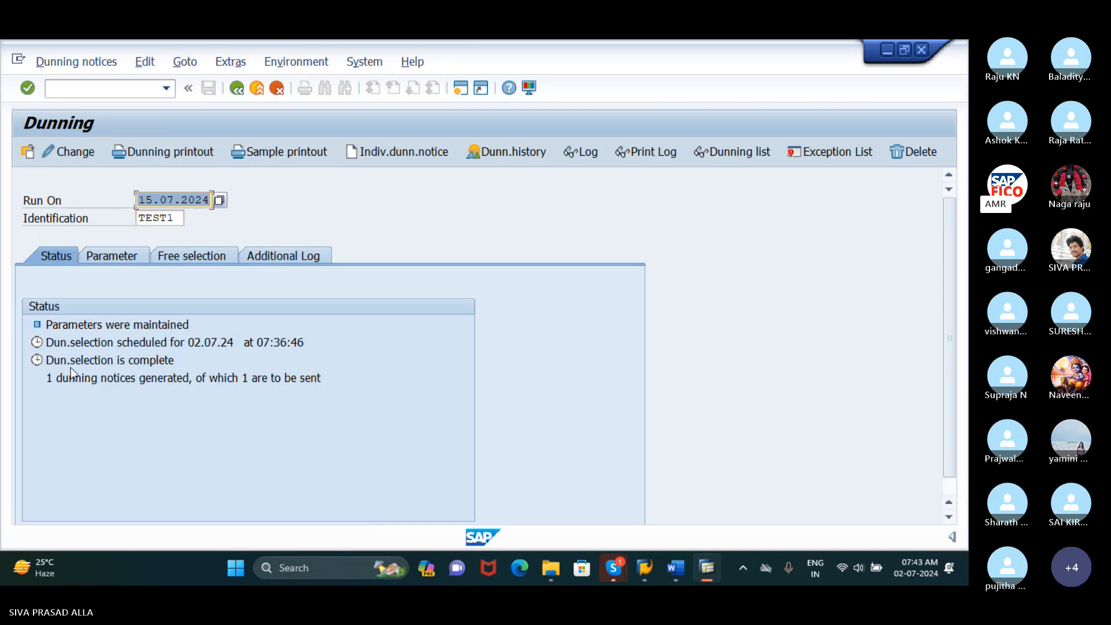
click(139, 366)
key(Return)
click(153, 366)
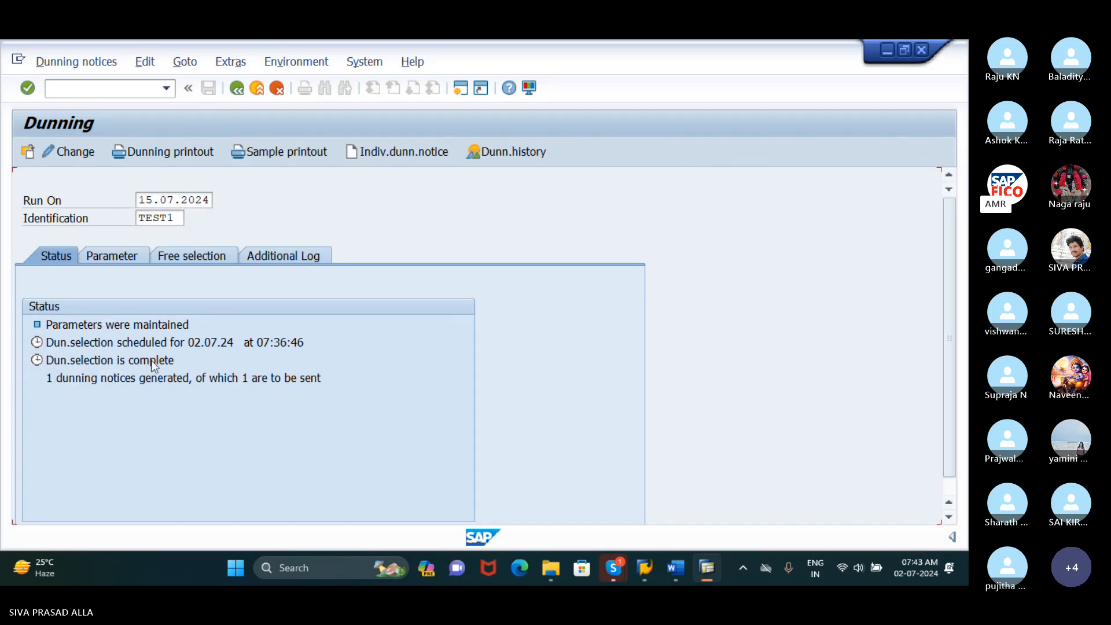
key(Return)
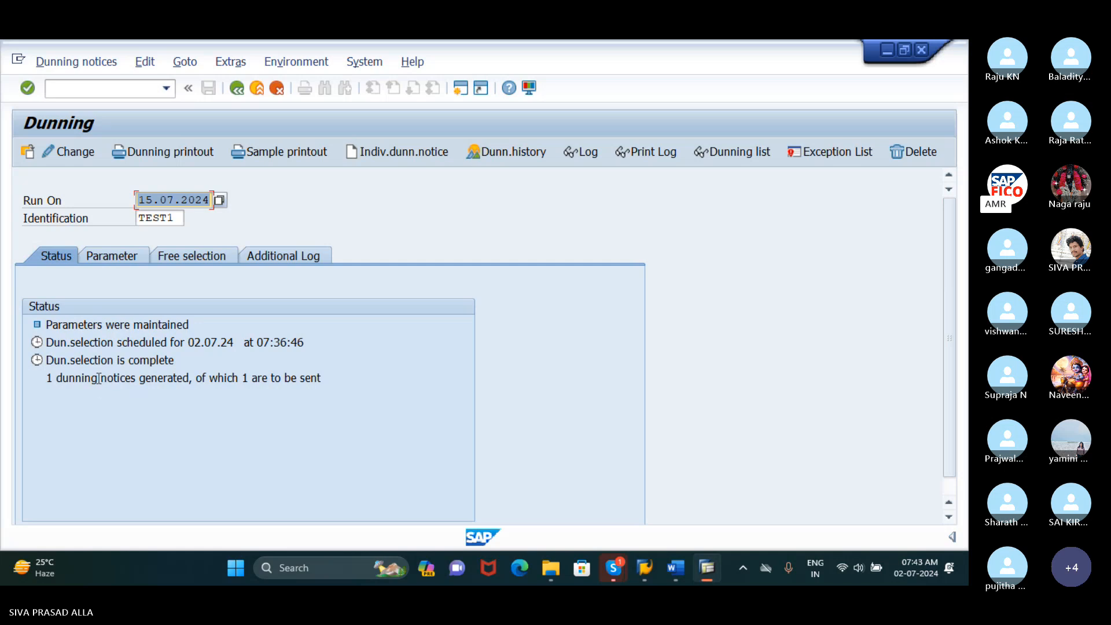
Schedule the dunning printout with start date 15.07.2024, immediate start and output device LP01, and refresh the run status
click(173, 151)
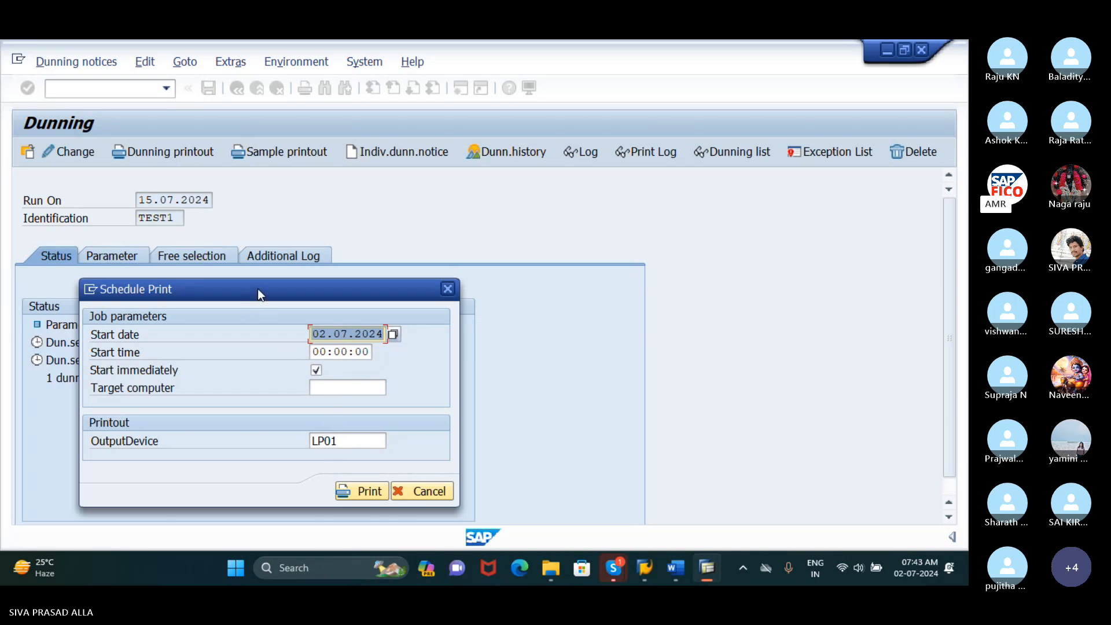
drag(258, 289, 274, 204)
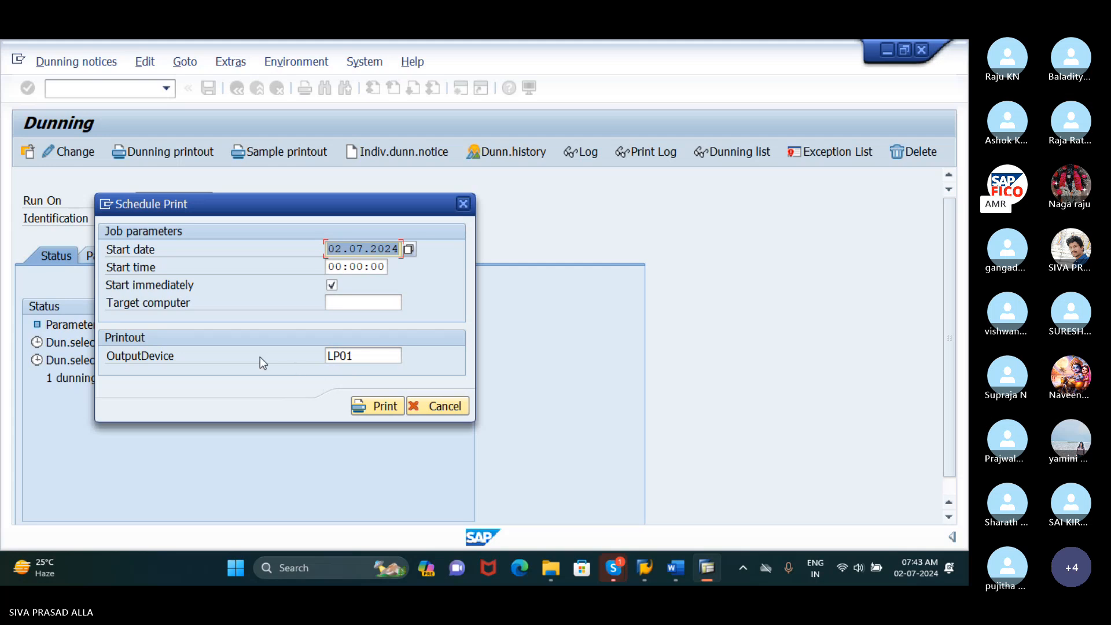
click(342, 249)
drag(342, 248, 320, 254)
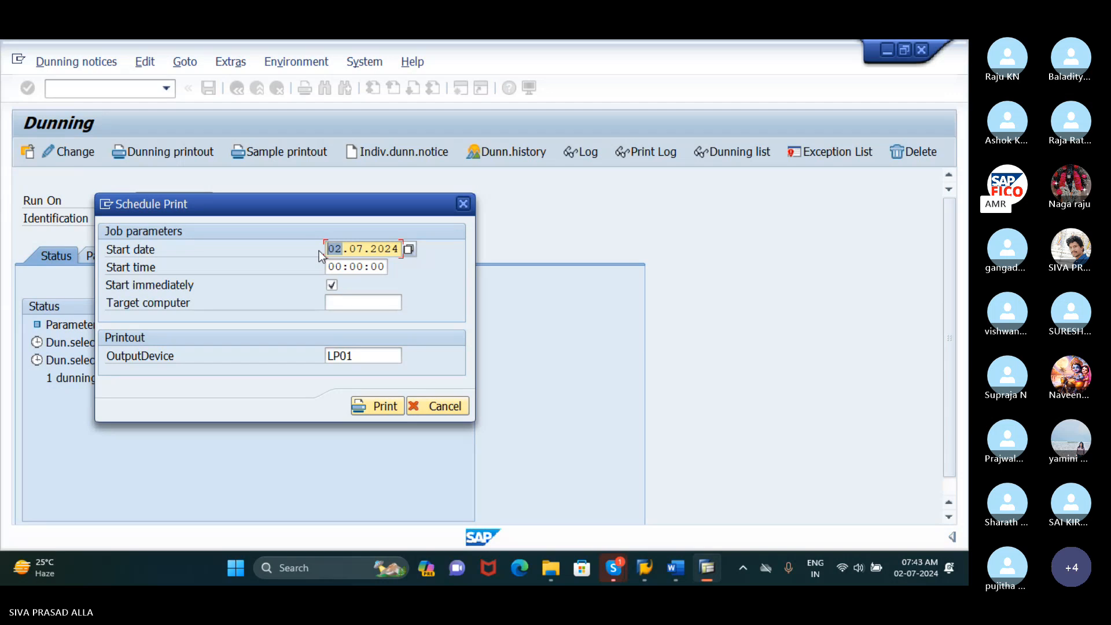
text(15)
click(365, 356)
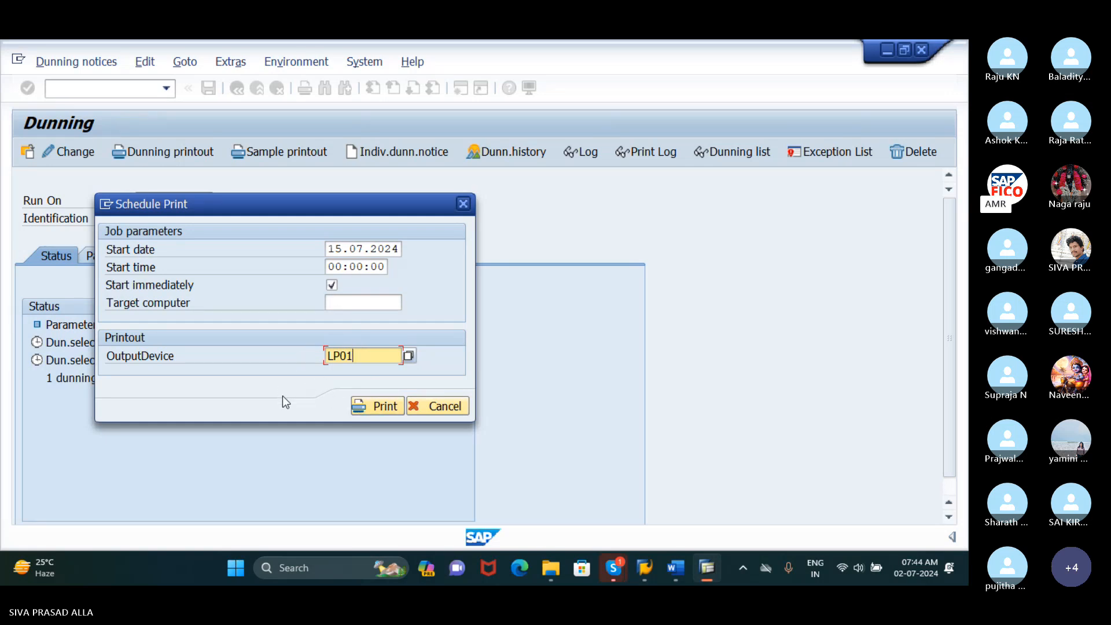
click(352, 408)
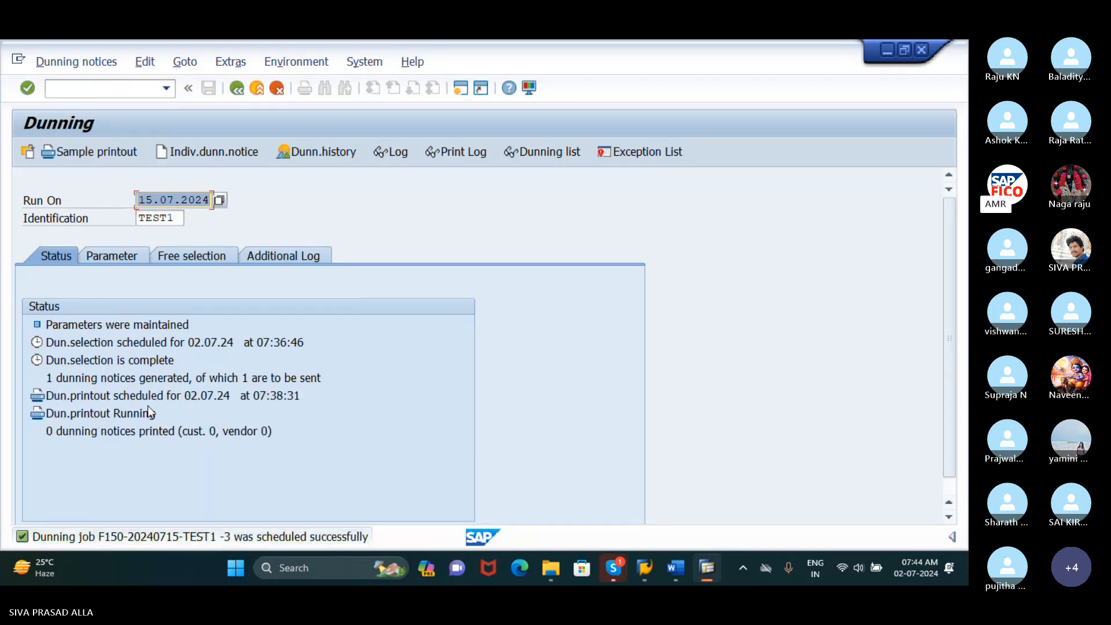
click(116, 413)
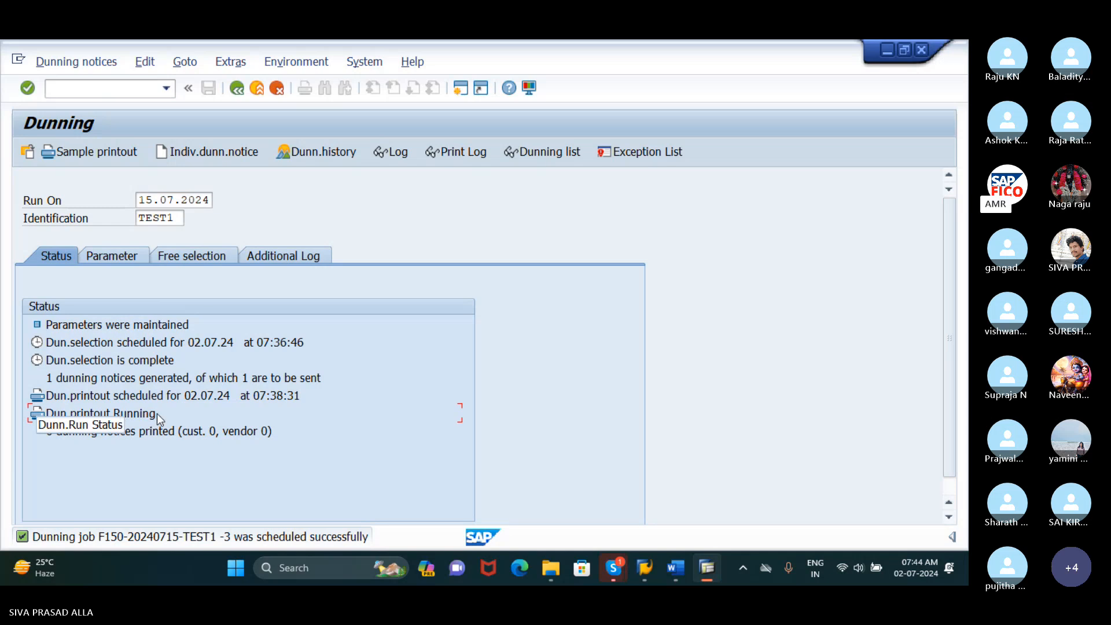
key(Return)
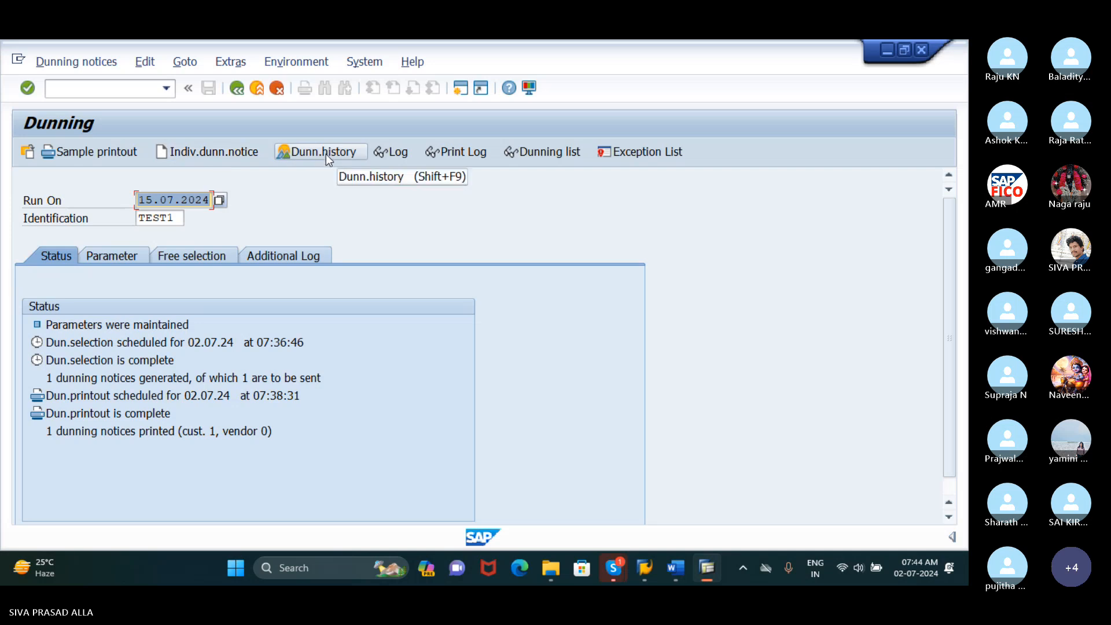
Run the dunning history report for company code RUDH
click(306, 157)
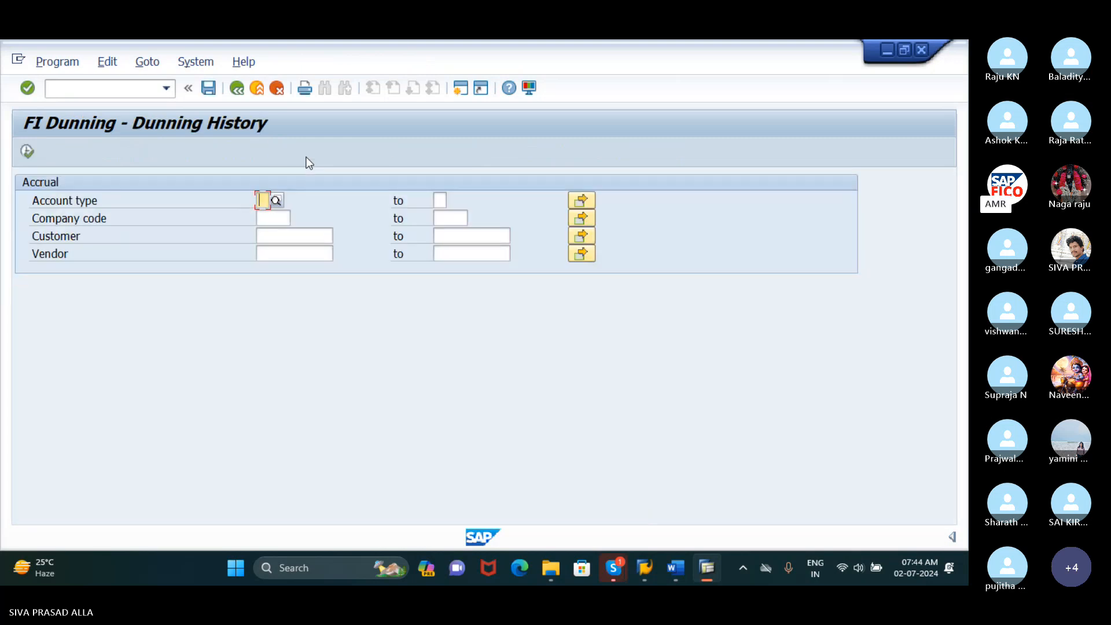
click(273, 218)
text(RUDH)
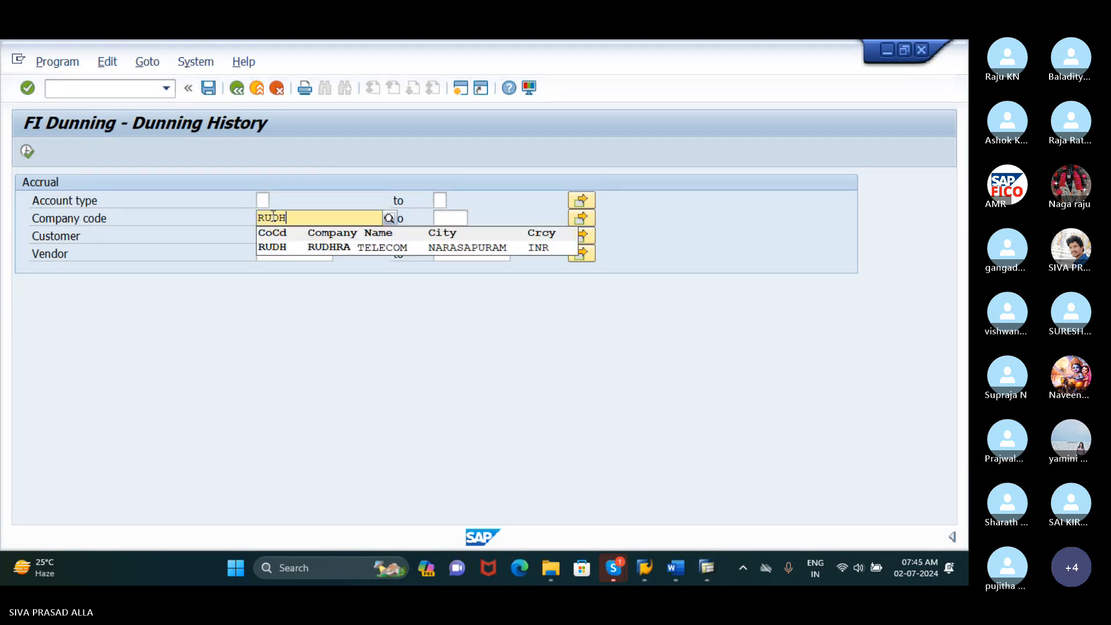
click(310, 247)
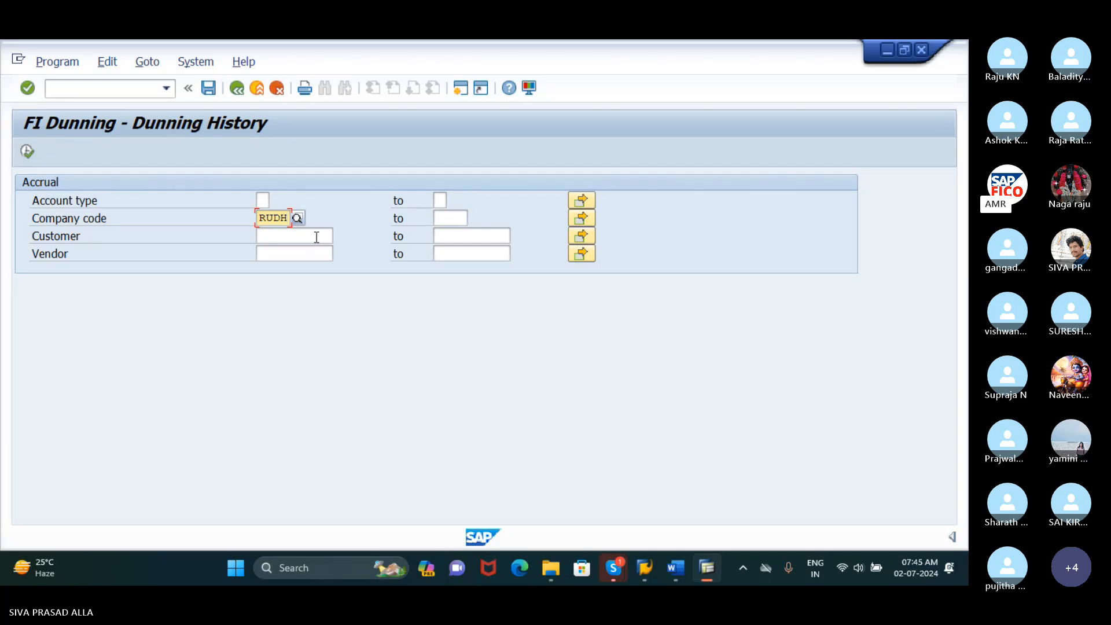
click(27, 151)
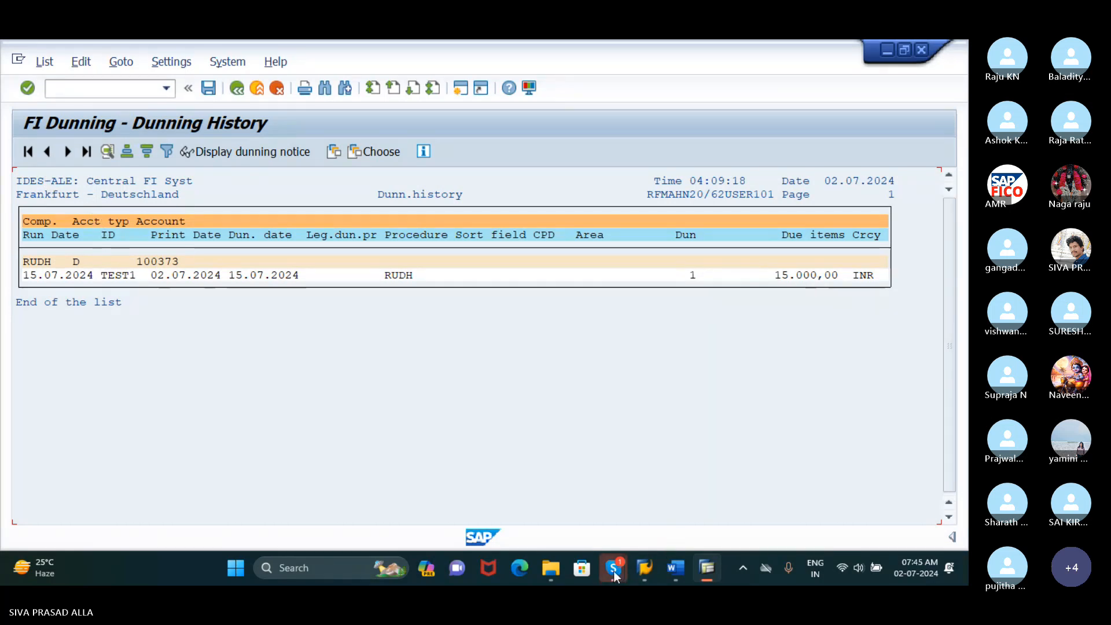
Switch to the Skype call, unmute and mute the microphone again, and return to the dunning history in SAP
click(540, 491)
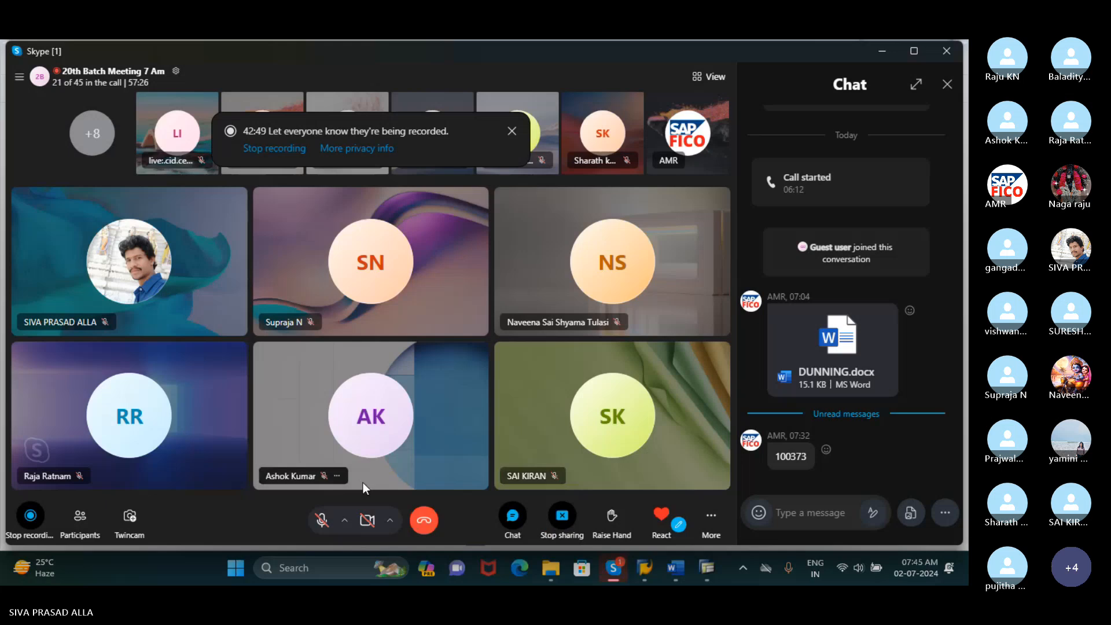
click(321, 520)
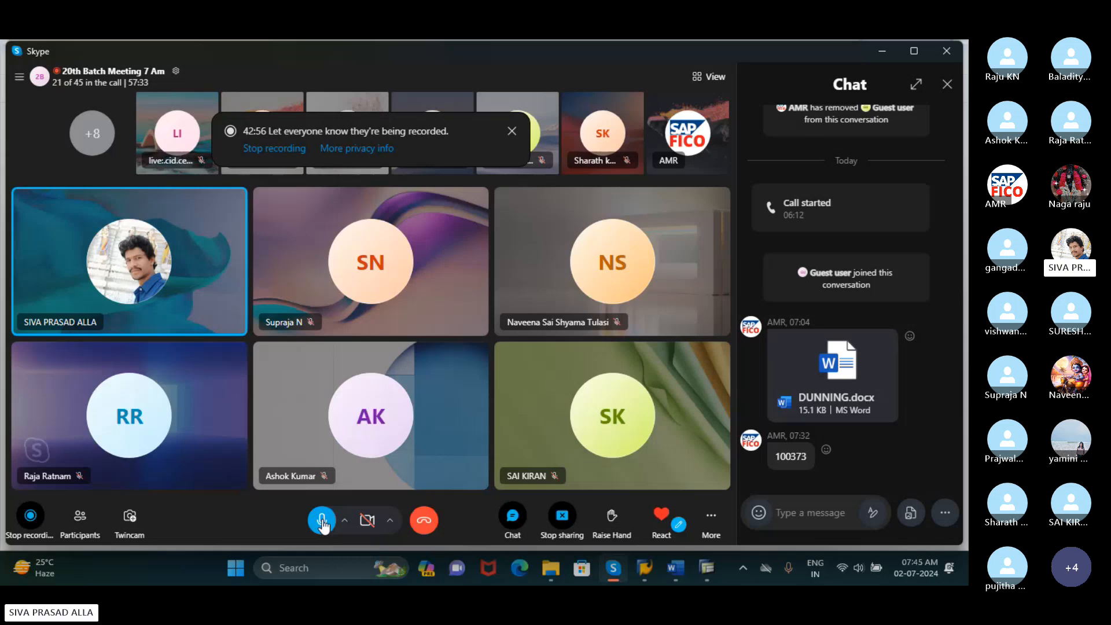
click(321, 520)
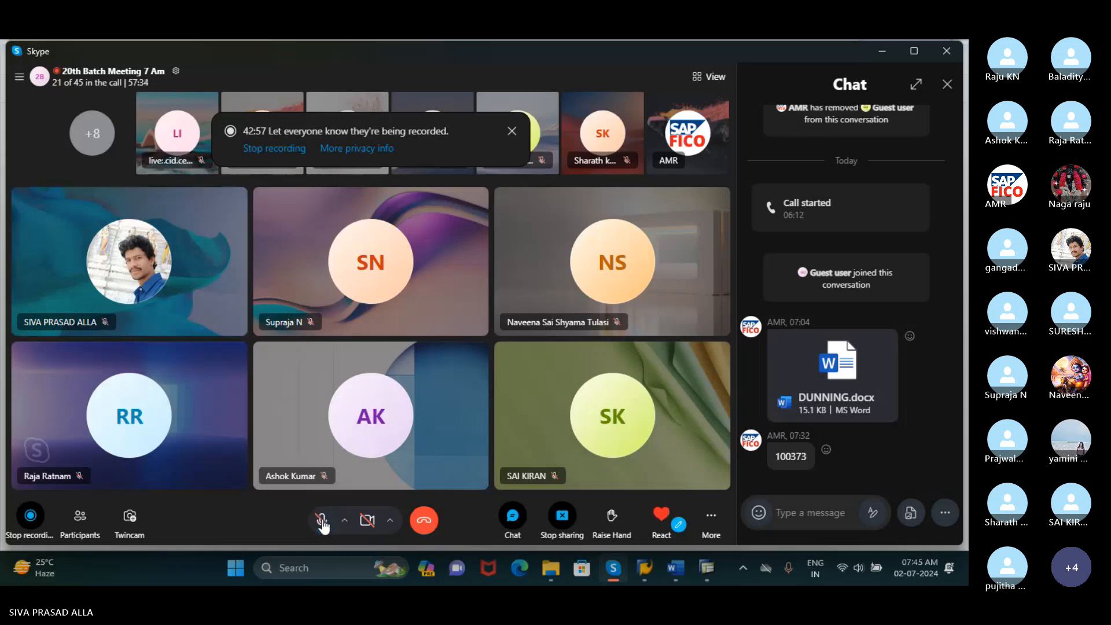
click(884, 51)
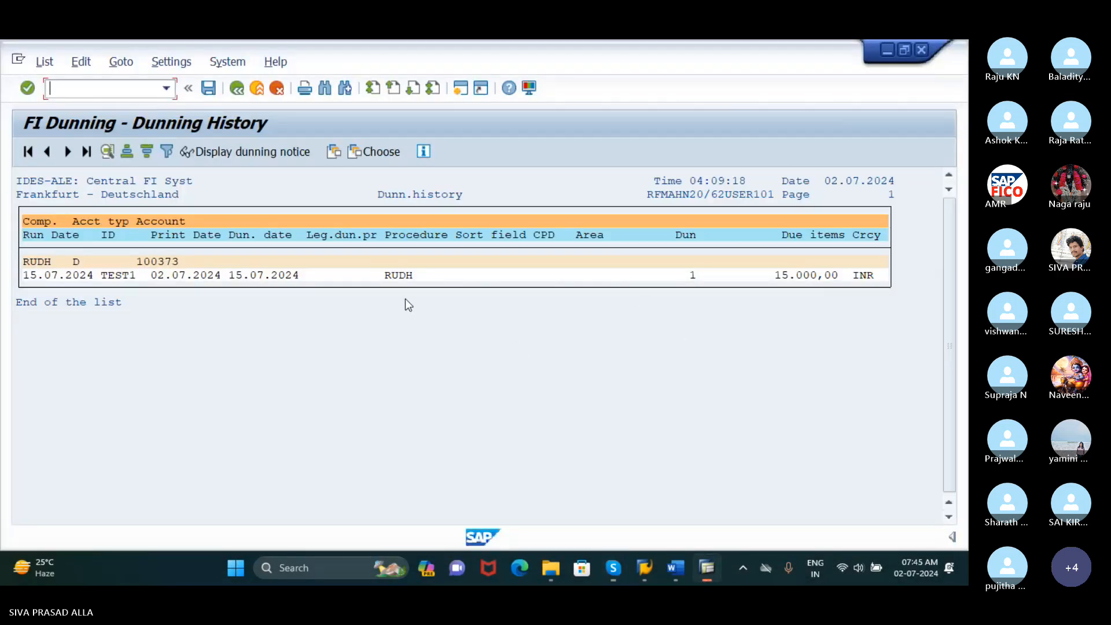
Display the dunning notice for the TEST1 entry in the dunning history
click(124, 88)
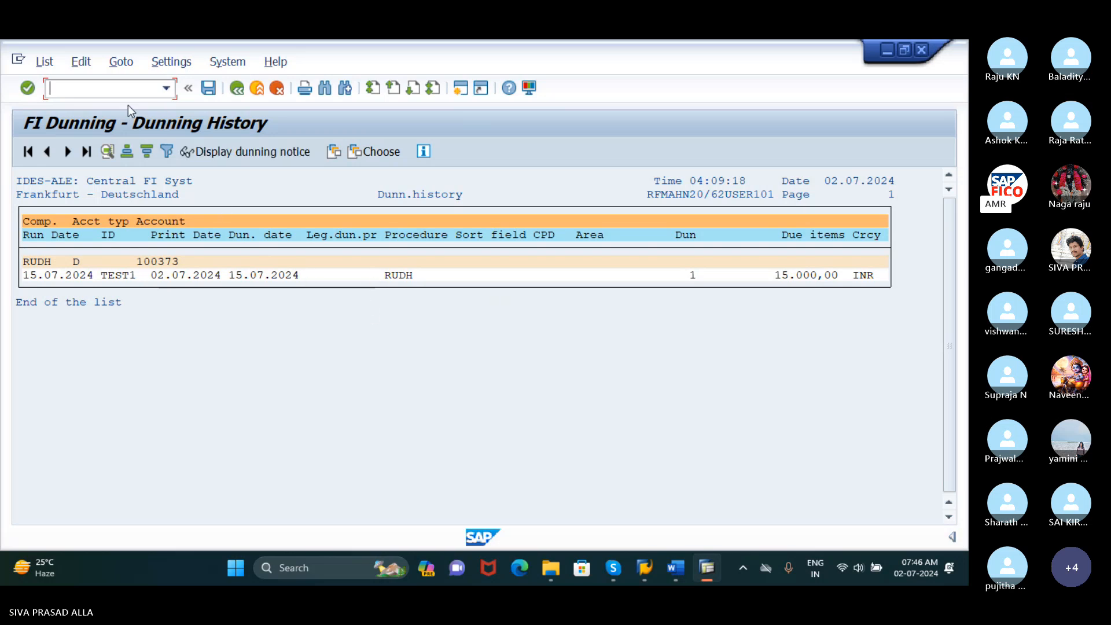
click(811, 276)
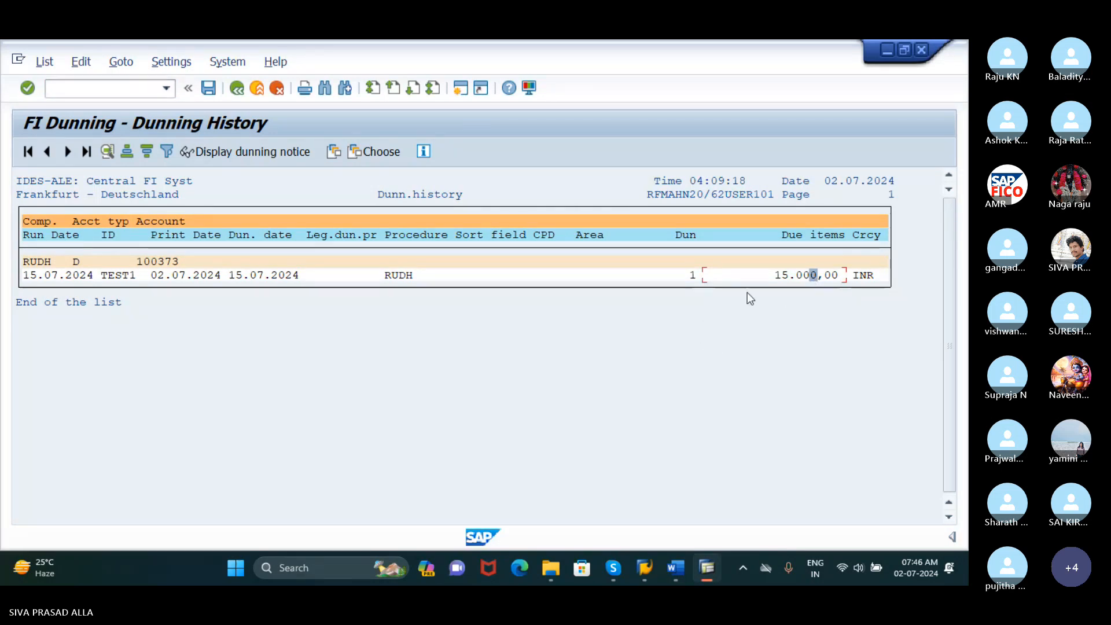
click(760, 277)
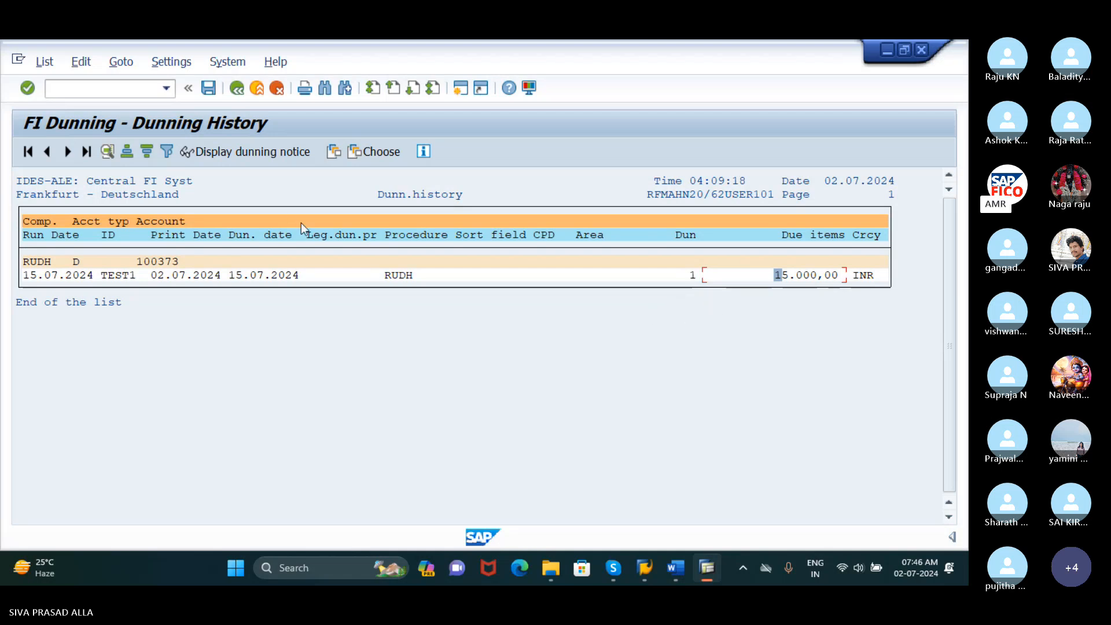
click(242, 152)
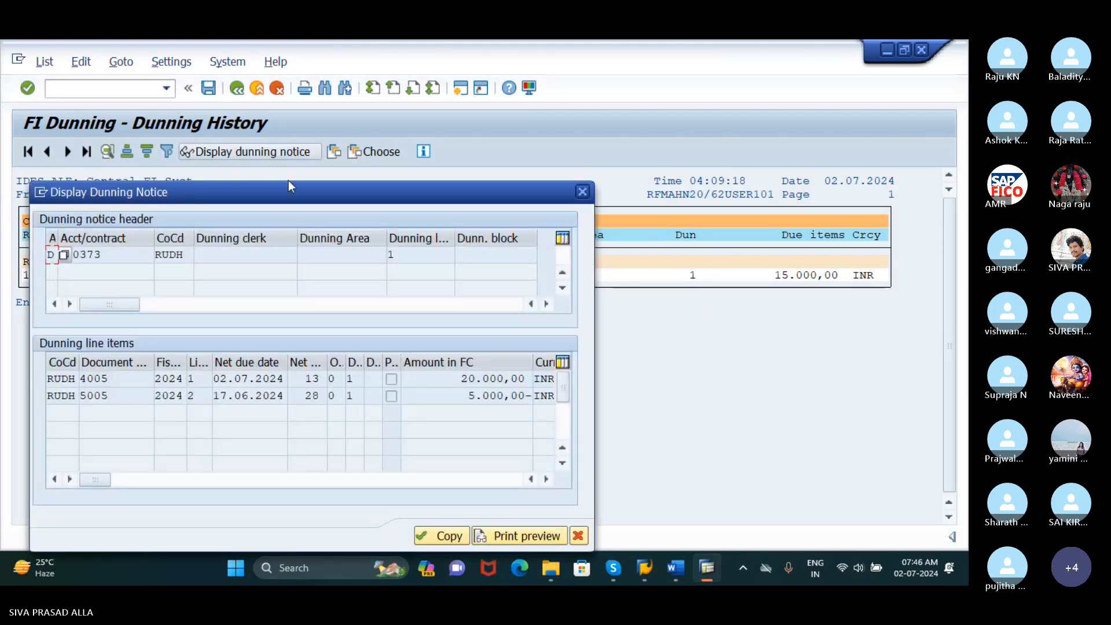
drag(297, 189, 335, 110)
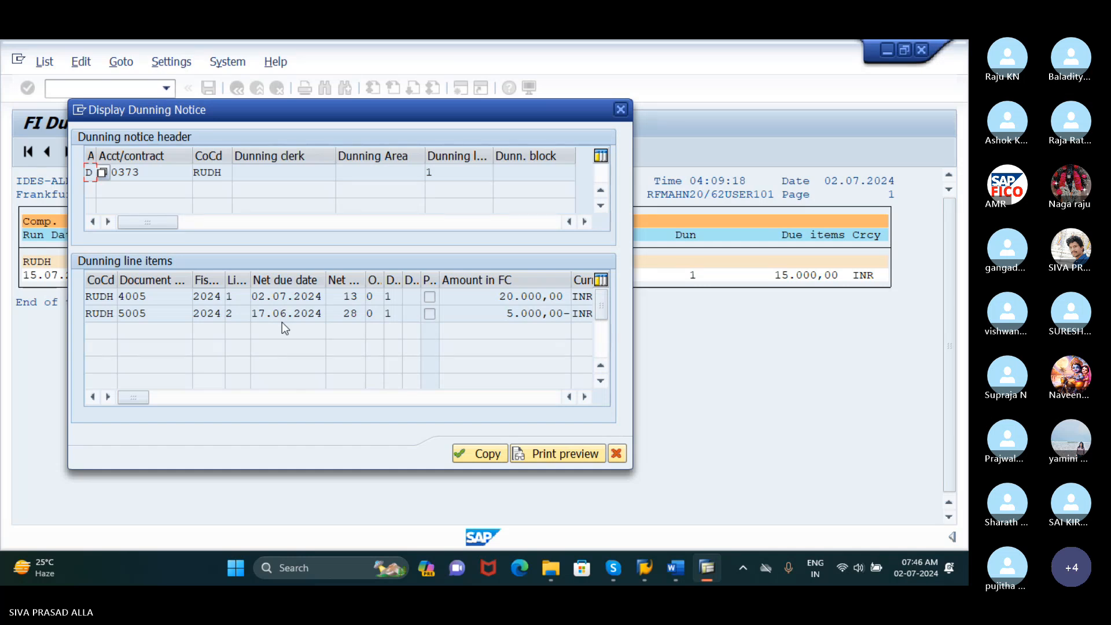
Switch to the Skype call, unmute and mute the microphone again, and return to the displayed dunning notice in SAP
mouse_move(615, 568)
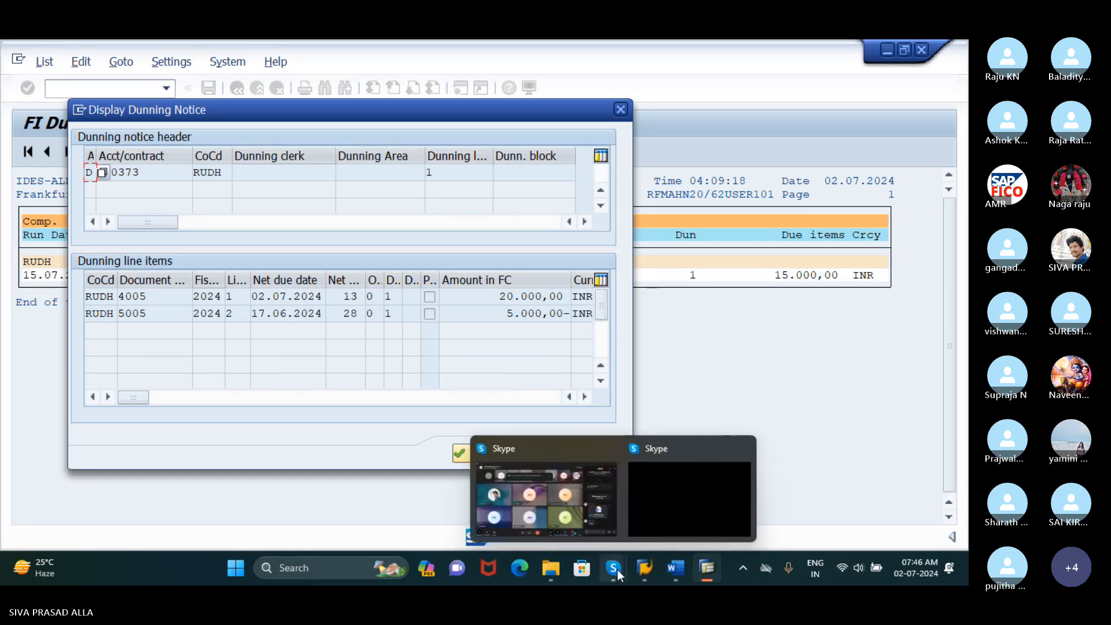
click(546, 490)
click(322, 520)
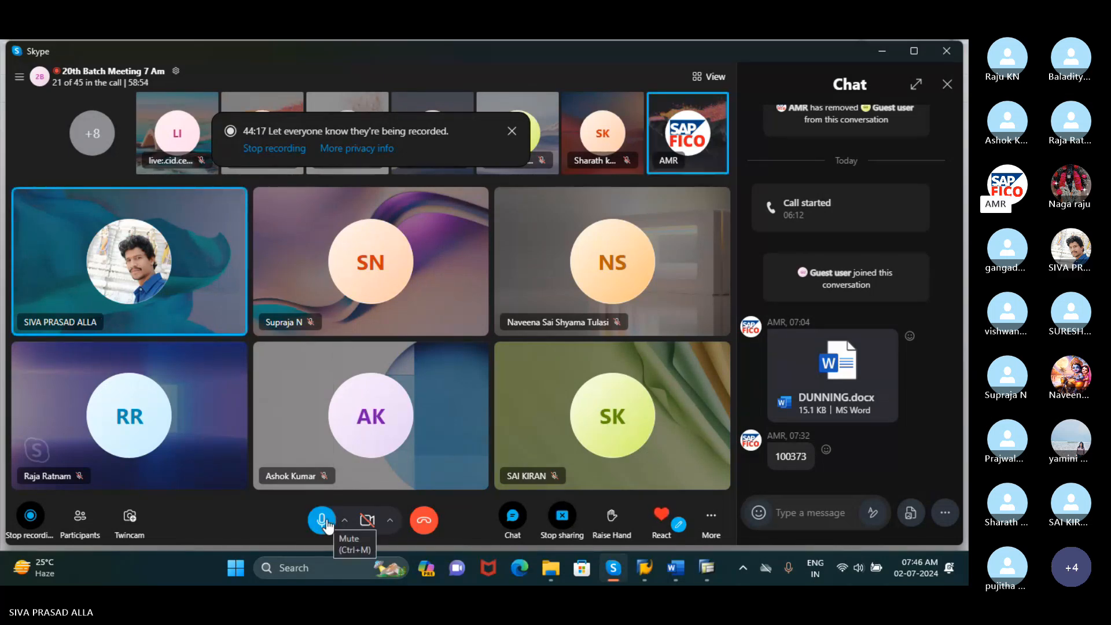
click(323, 520)
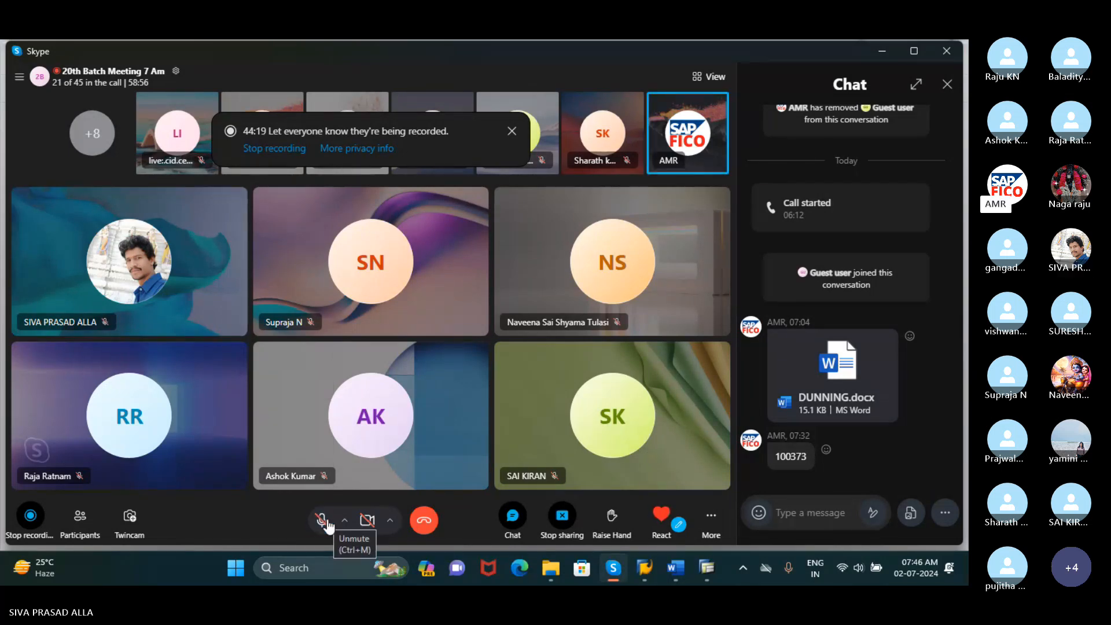
click(882, 51)
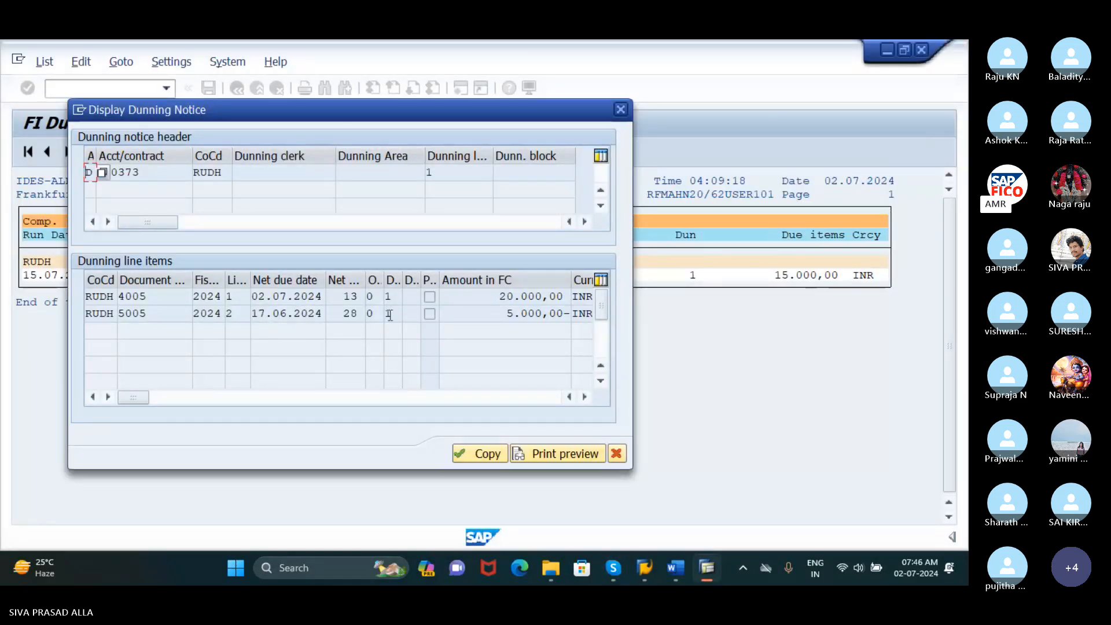
Check the line item amounts of the dunning notice and examine its letter in print preview down to the dunning charge and account totals
click(530, 318)
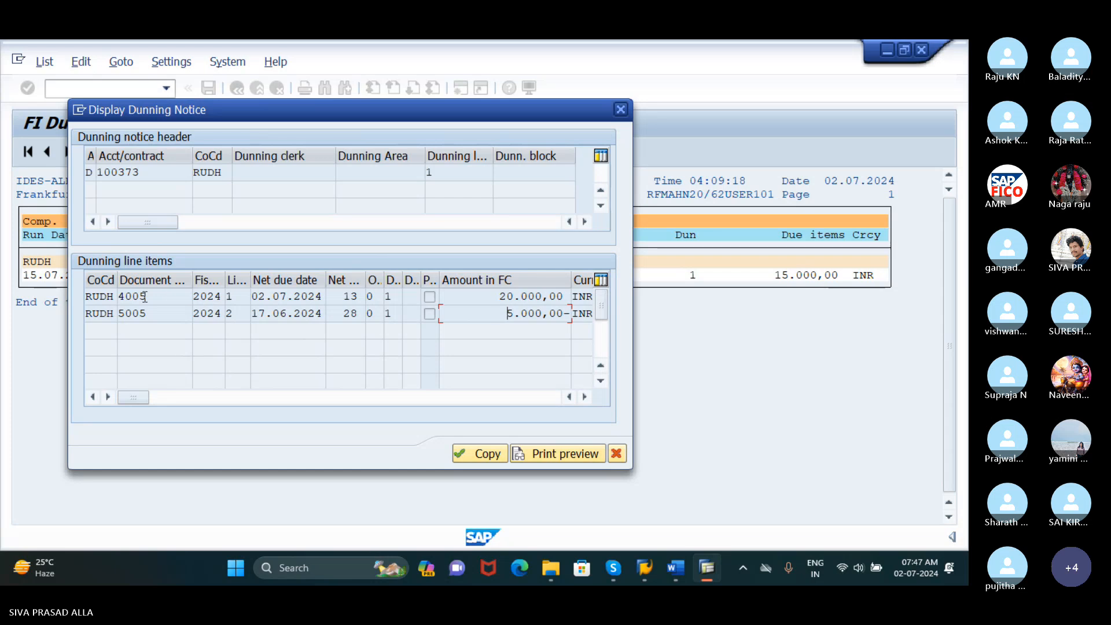
click(536, 296)
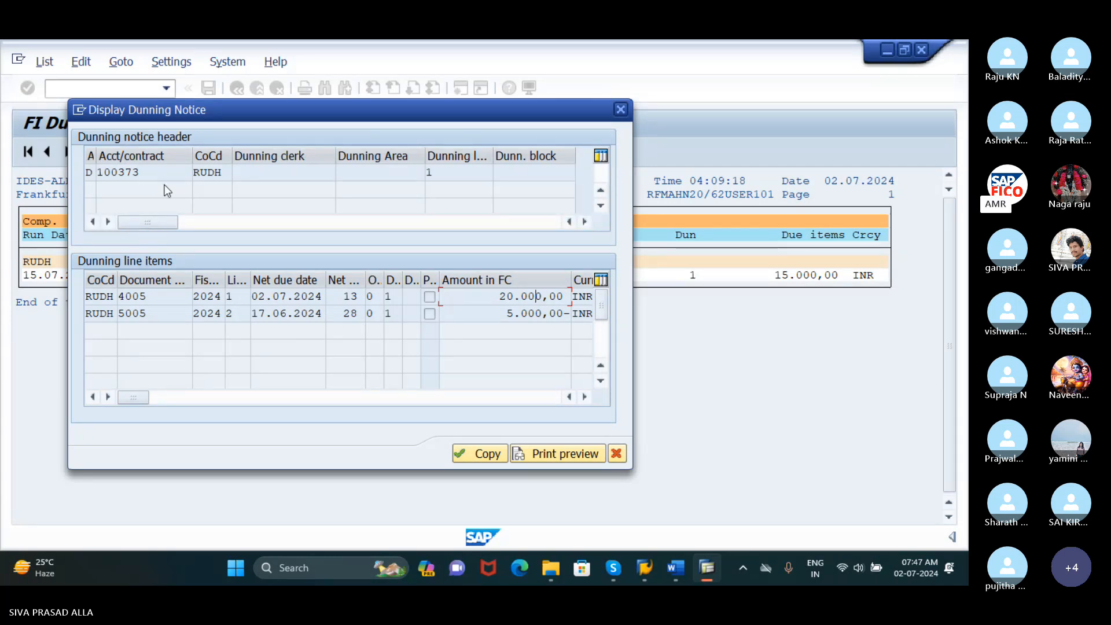
click(558, 456)
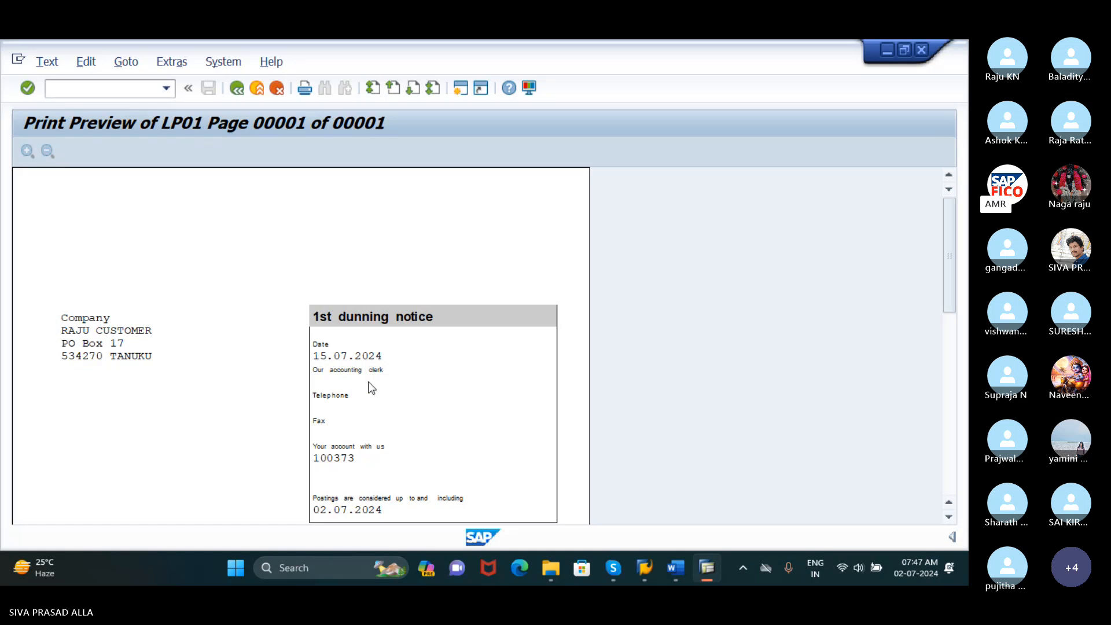
scroll(414, 438, down, 5)
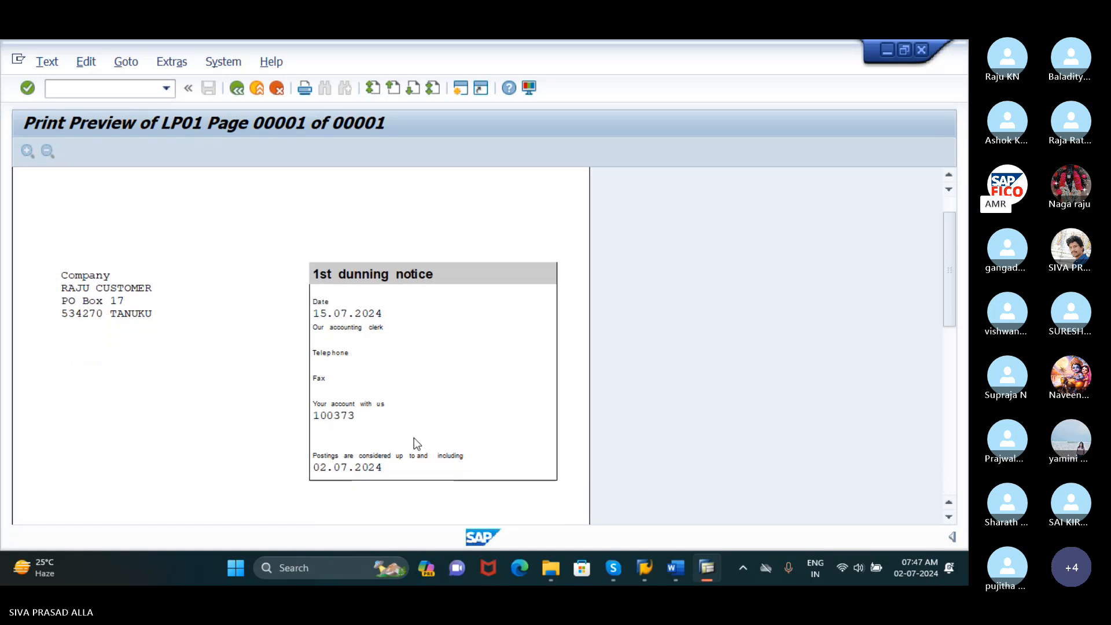
scroll(411, 435, down, 1)
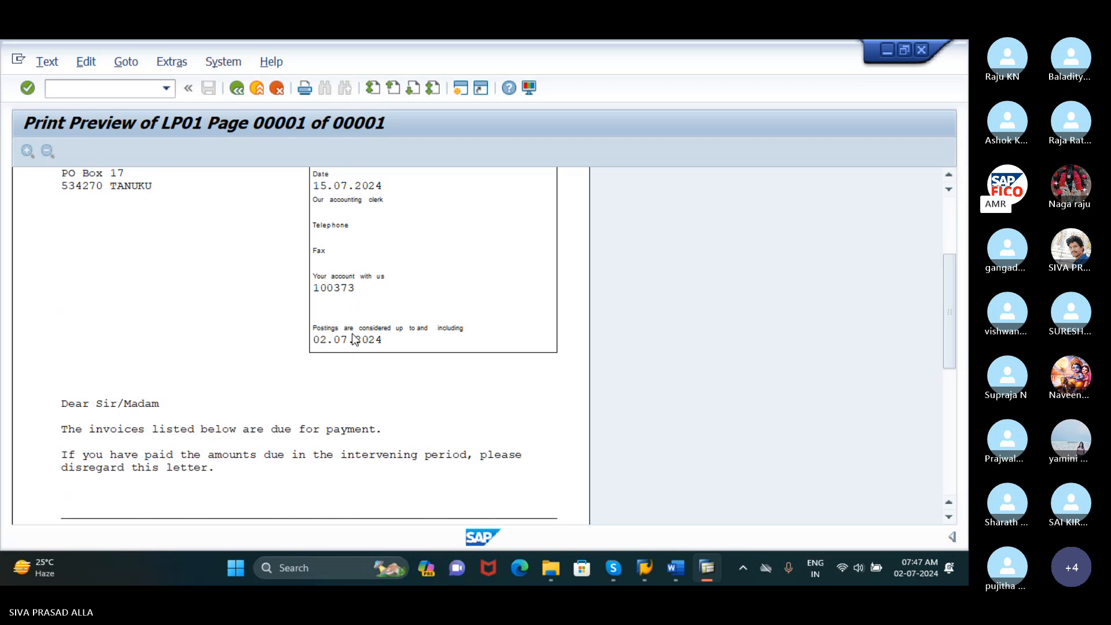
scroll(354, 335, down, 1)
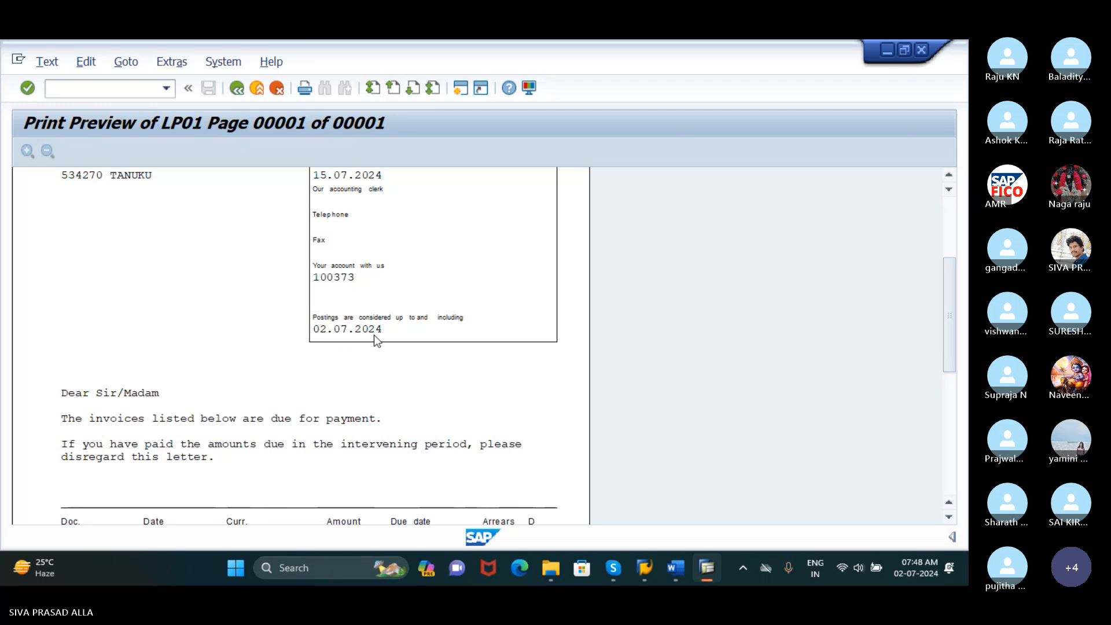
scroll(374, 335, down, 2)
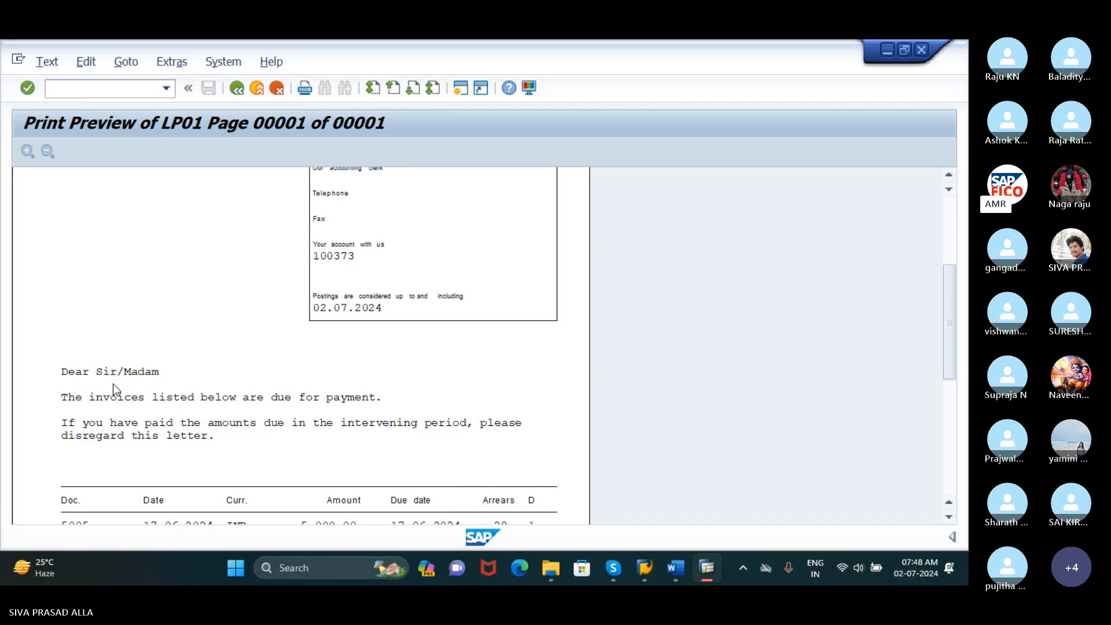
scroll(147, 386, down, 2)
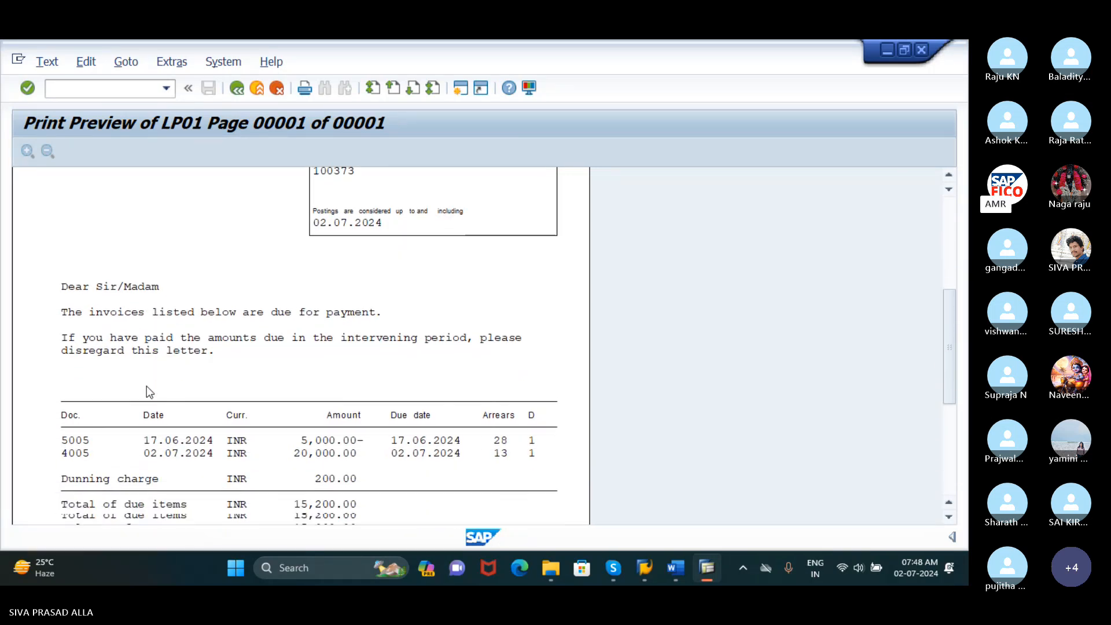
scroll(147, 386, down, 1)
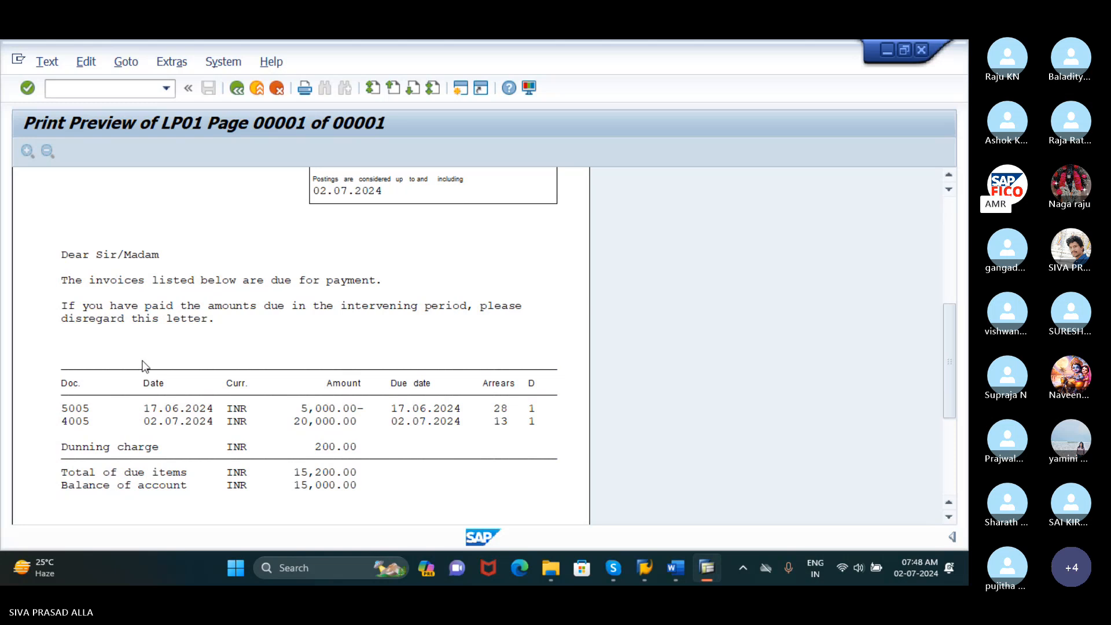
scroll(168, 411, down, 1)
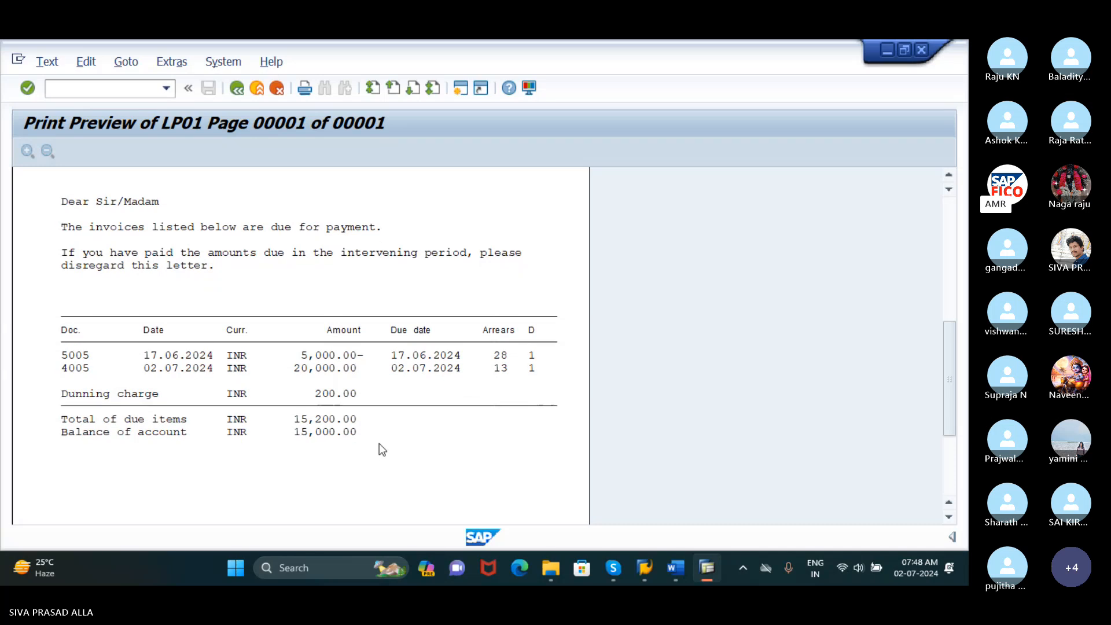
scroll(380, 448, down, 3)
scroll(380, 444, down, 3)
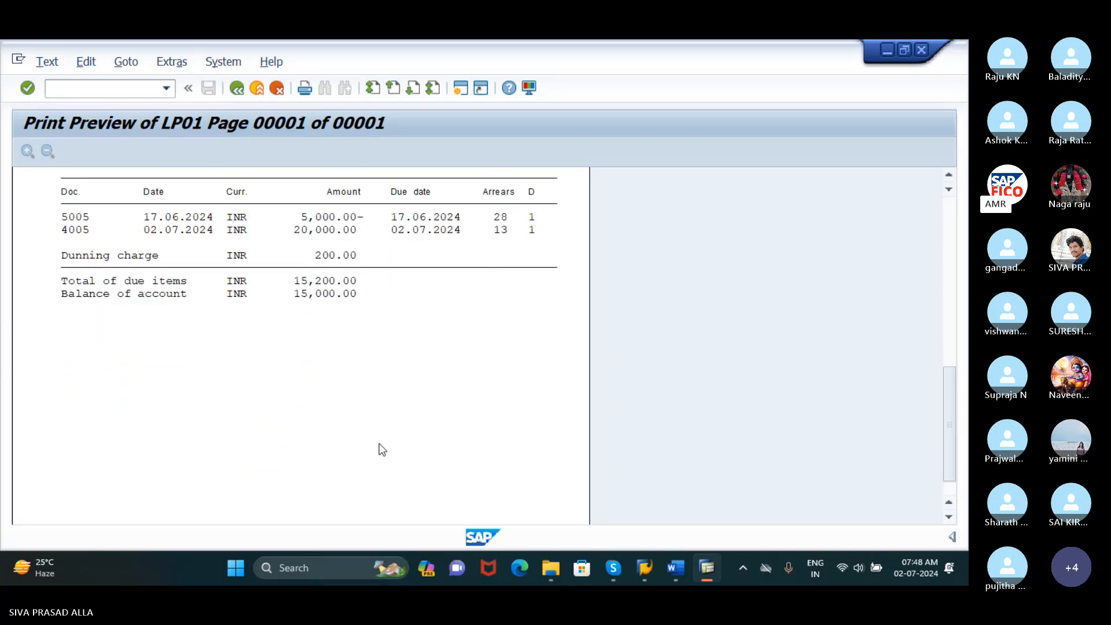
Review the previewed dunning letter from its account totals back up to the 1st dunning notice header
scroll(379, 448, up, 6)
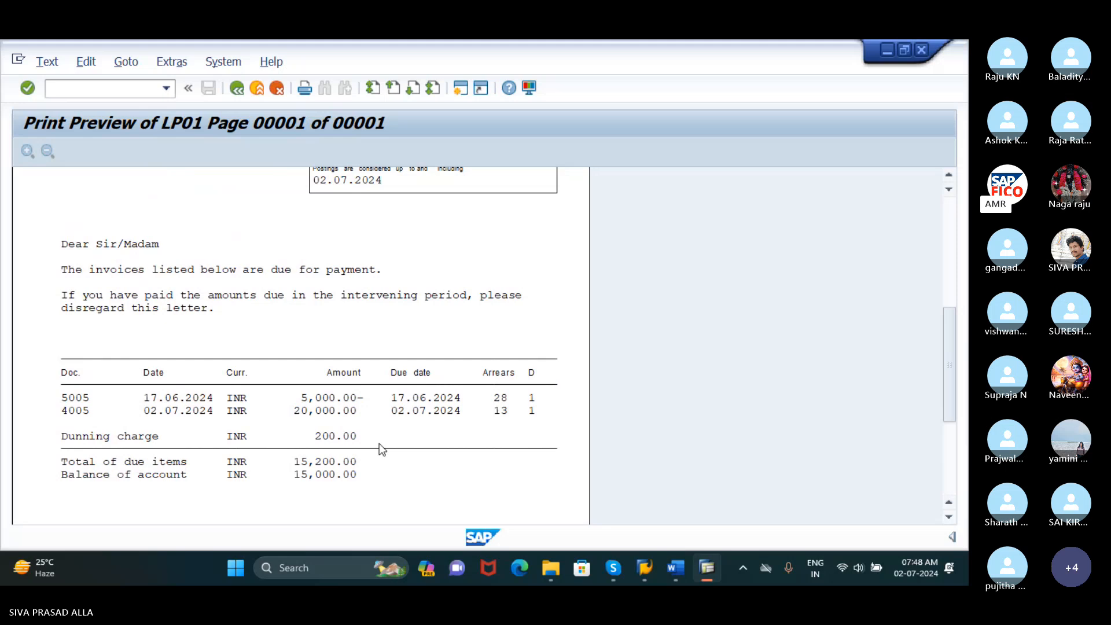
scroll(380, 449, up, 1)
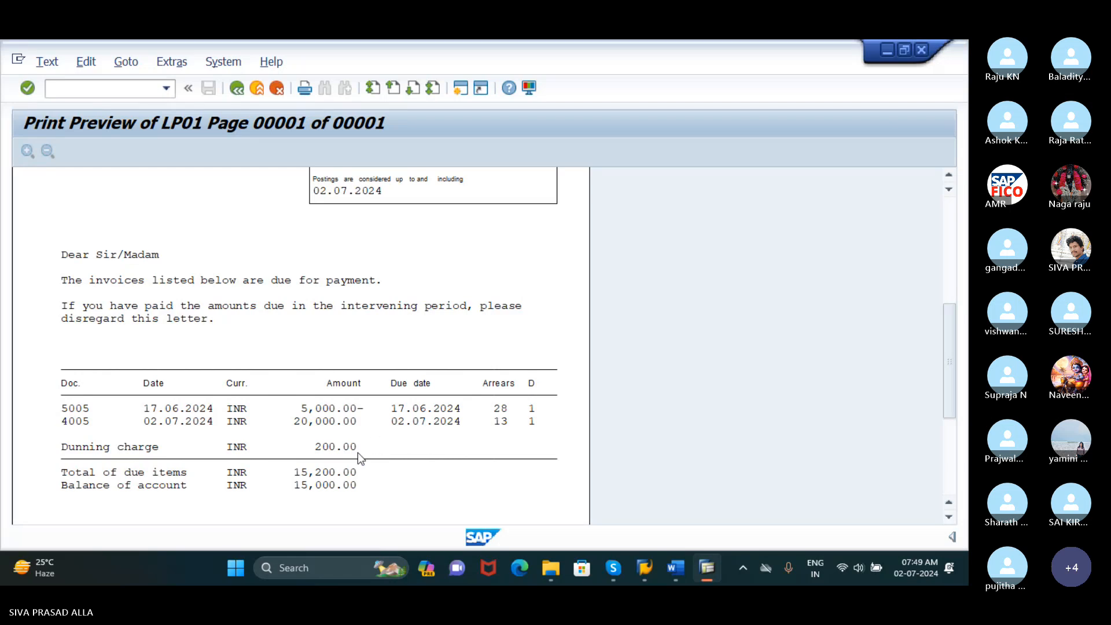
scroll(333, 310, up, 3)
scroll(334, 310, up, 5)
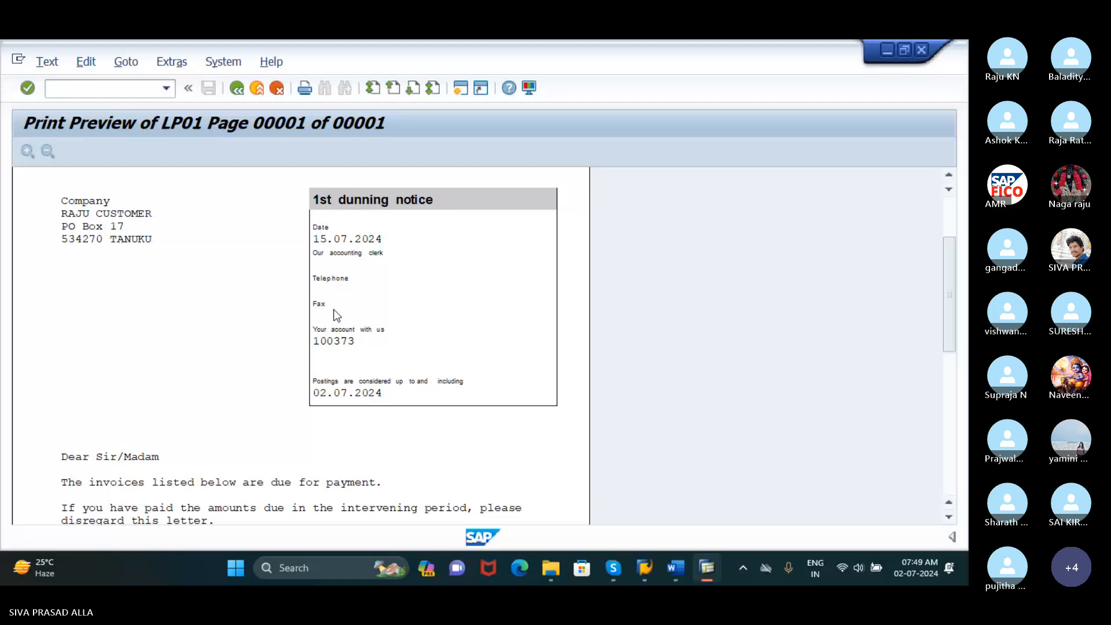
Visit the Skype call twice, unmuting and muting the microphone each time, and return to the dunning letter preview in SAP
mouse_move(614, 570)
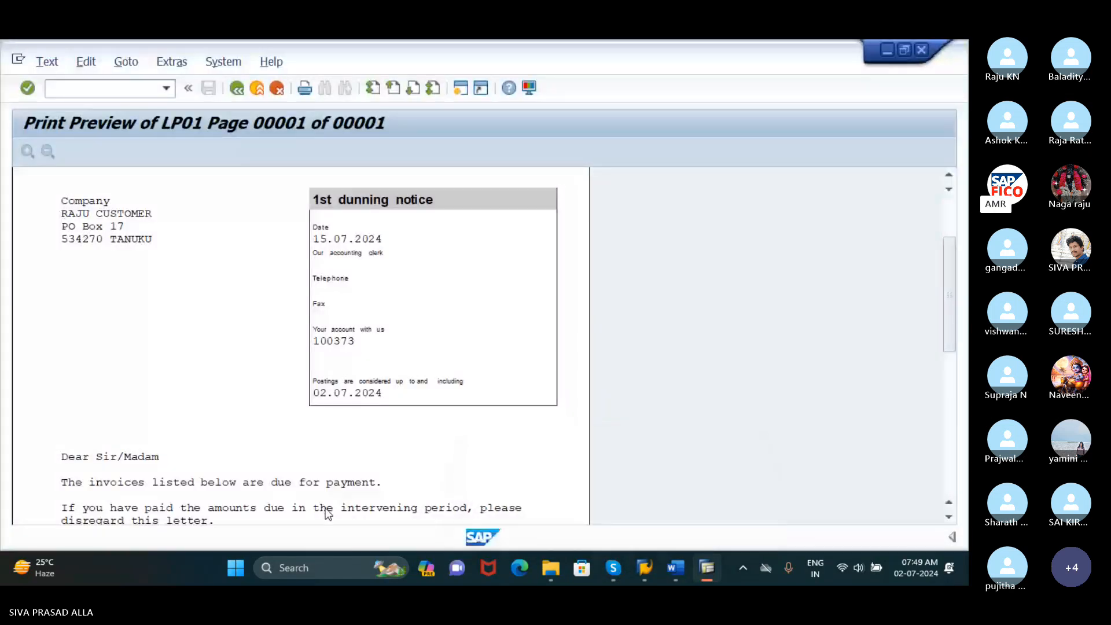
click(492, 527)
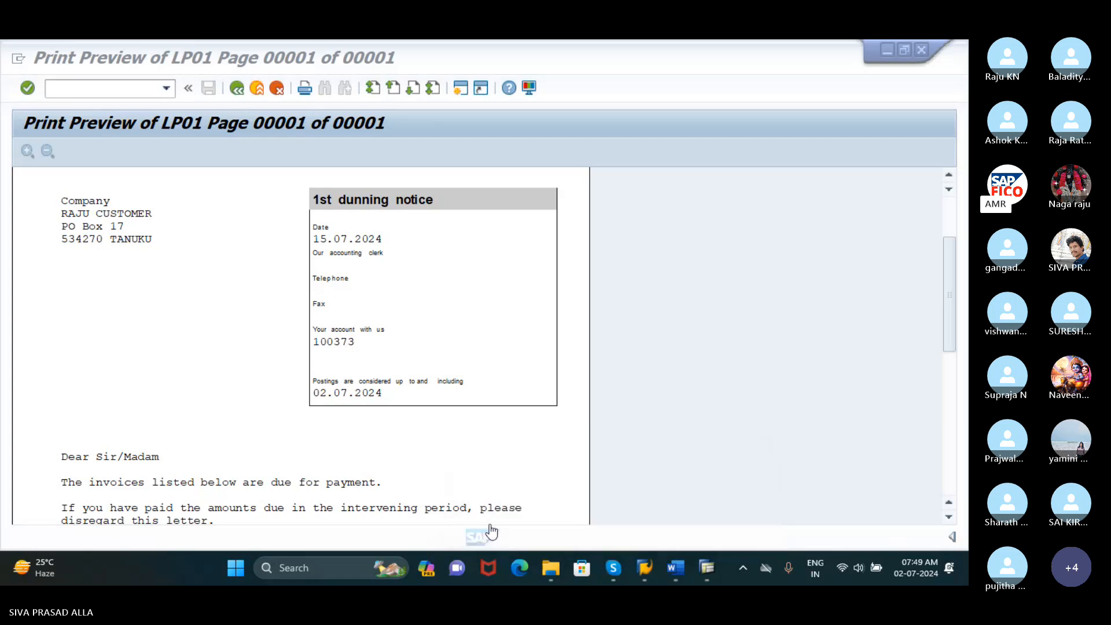
click(321, 522)
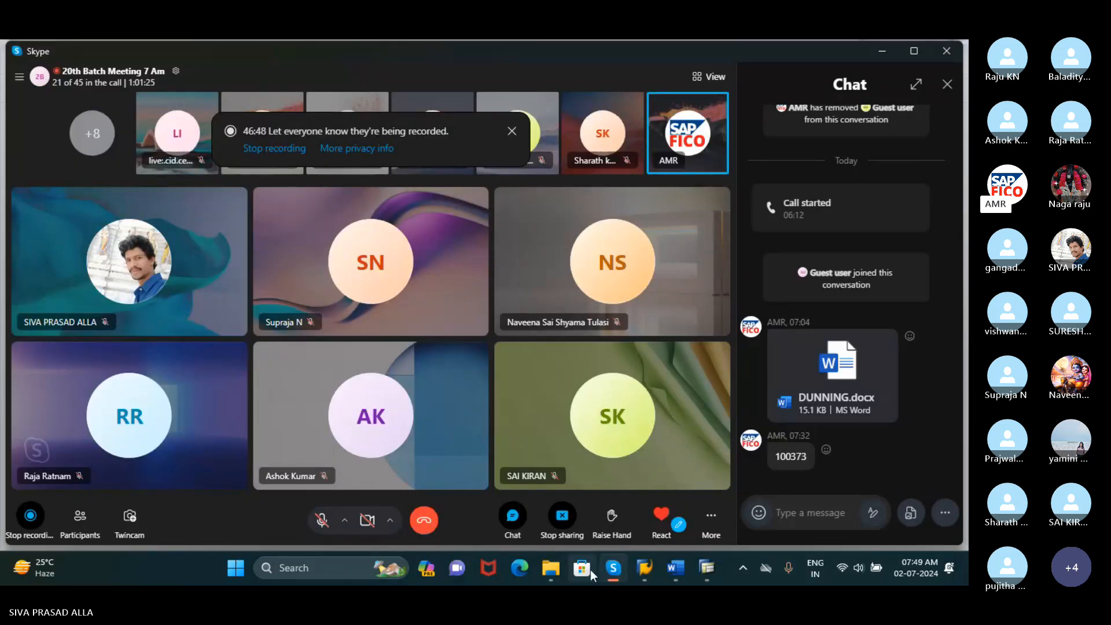
click(612, 568)
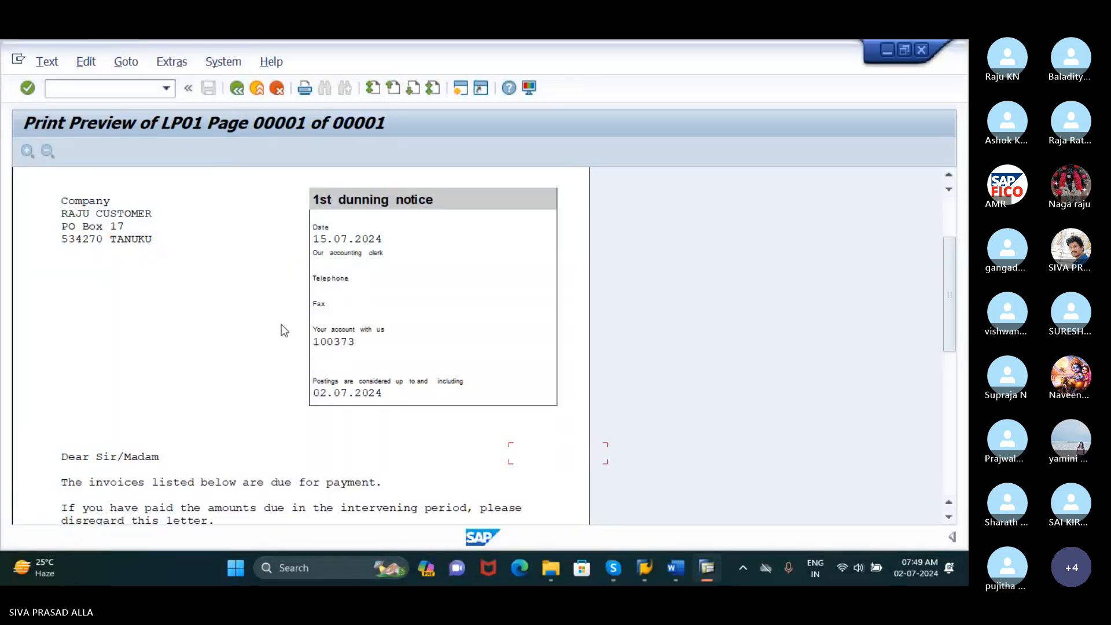
mouse_move(604, 561)
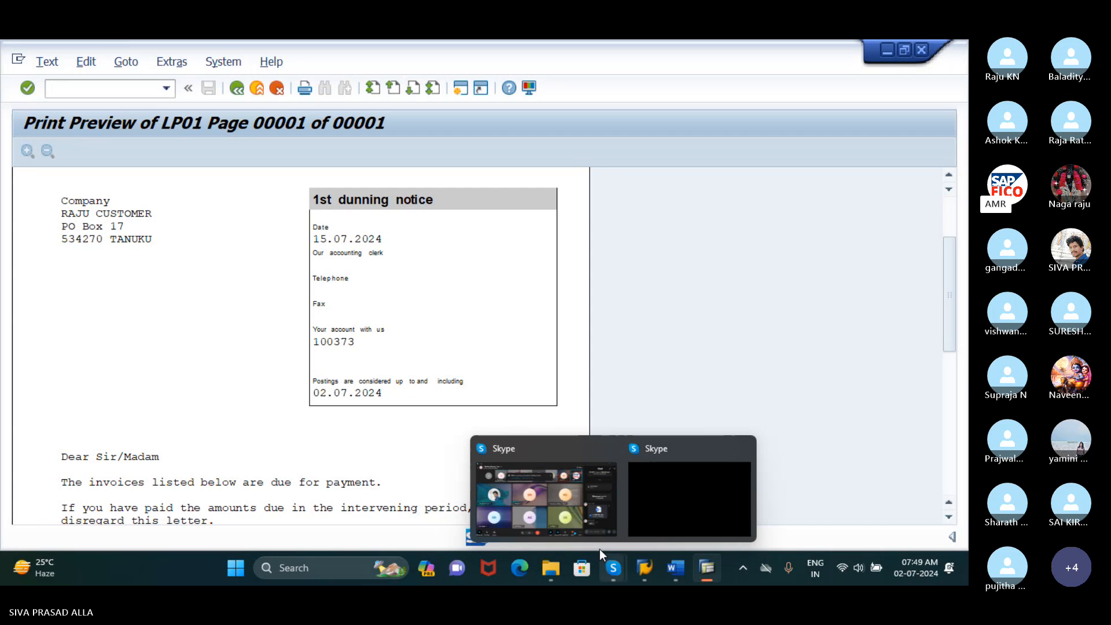
click(492, 471)
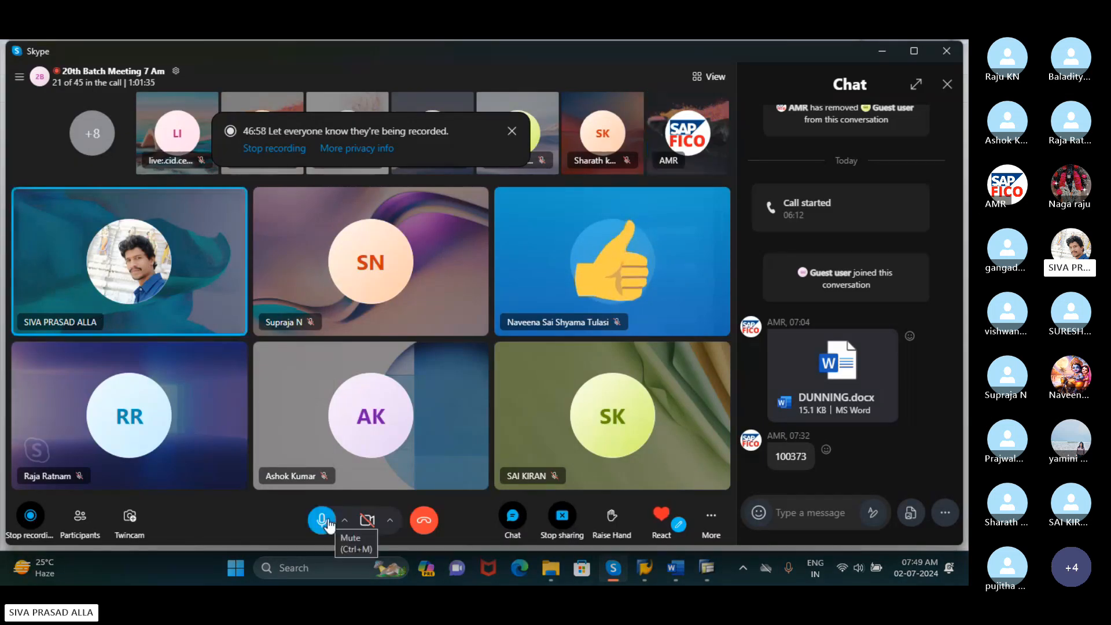
click(322, 520)
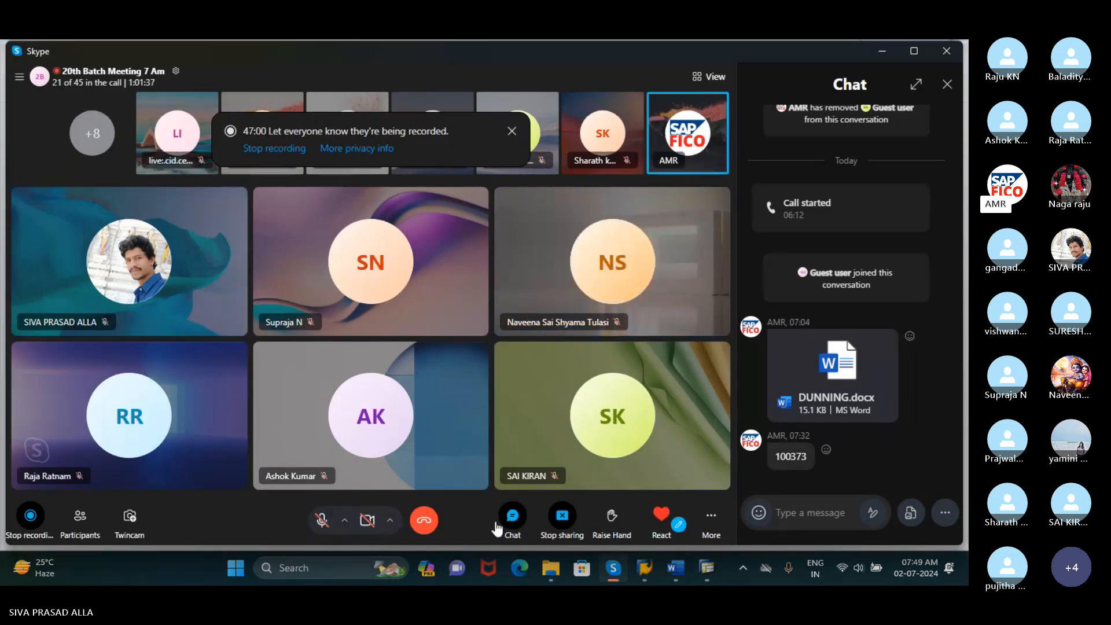
click(880, 51)
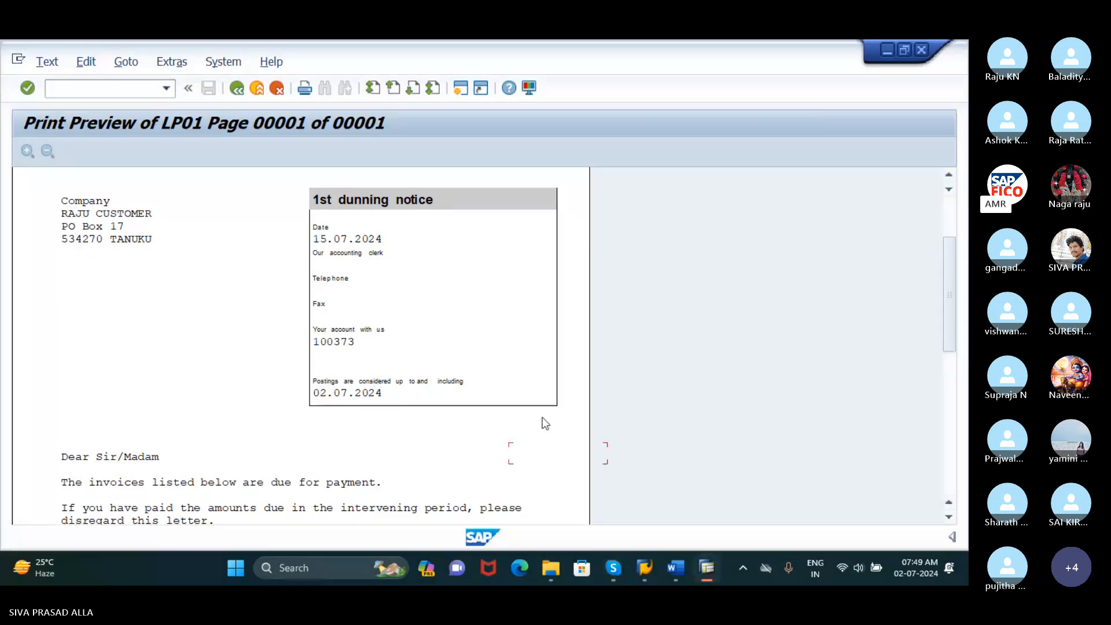
Examine the dunning letter's text and due line items once more, ending at the start of the page
scroll(545, 423, down, 2)
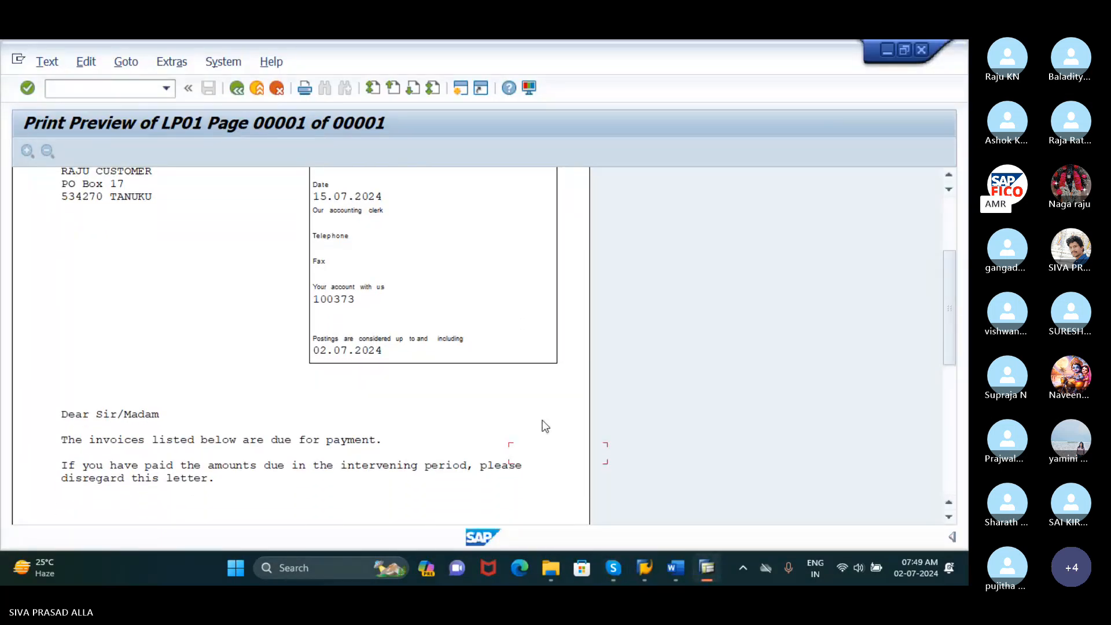
scroll(406, 421, down, 4)
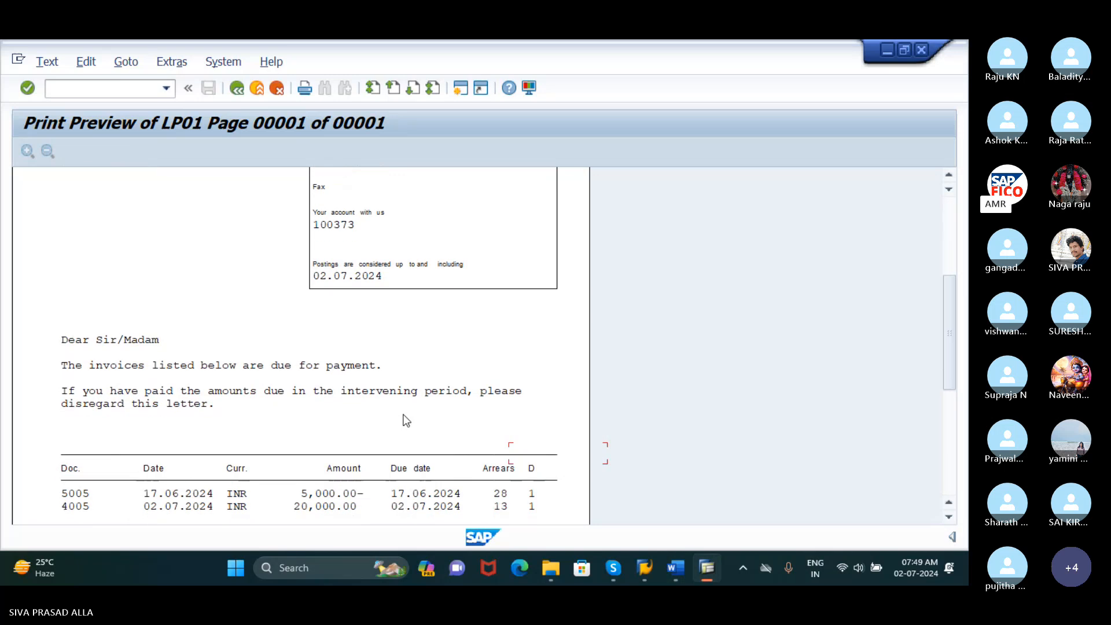
scroll(407, 420, down, 6)
scroll(406, 420, up, 5)
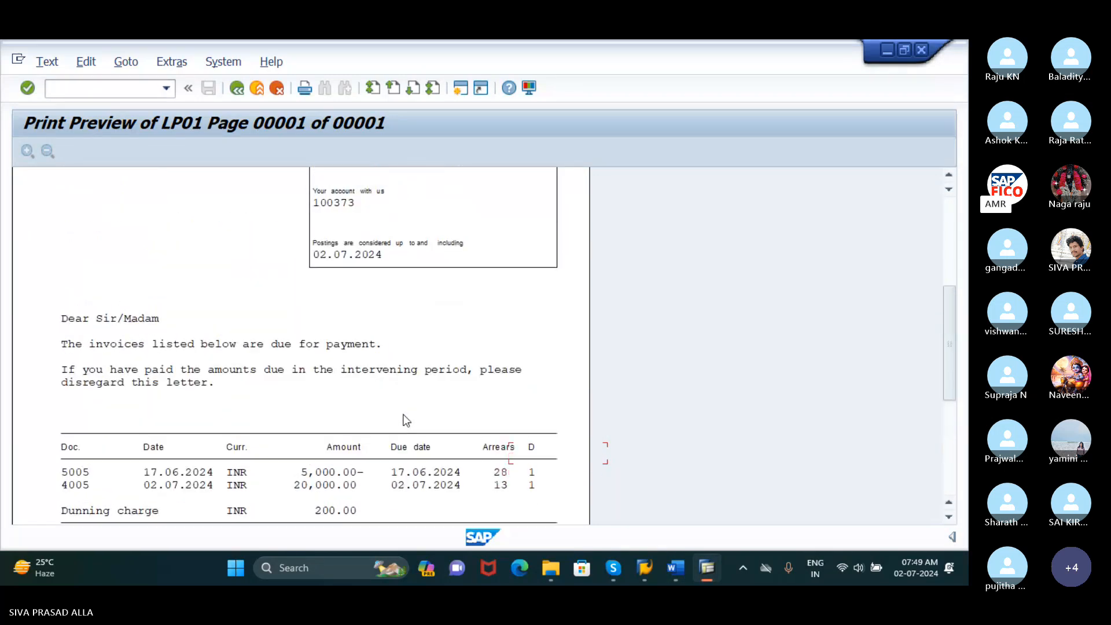
scroll(406, 421, up, 12)
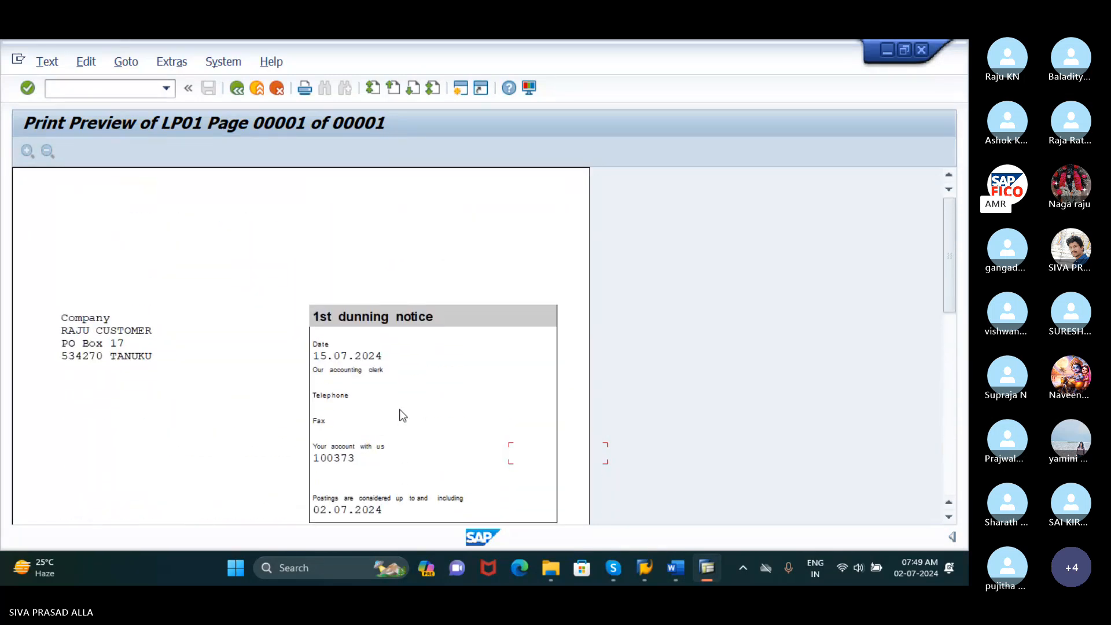
Switch to the Skype call, turn the microphone on and off twice, and return to the print preview in SAP
click(615, 569)
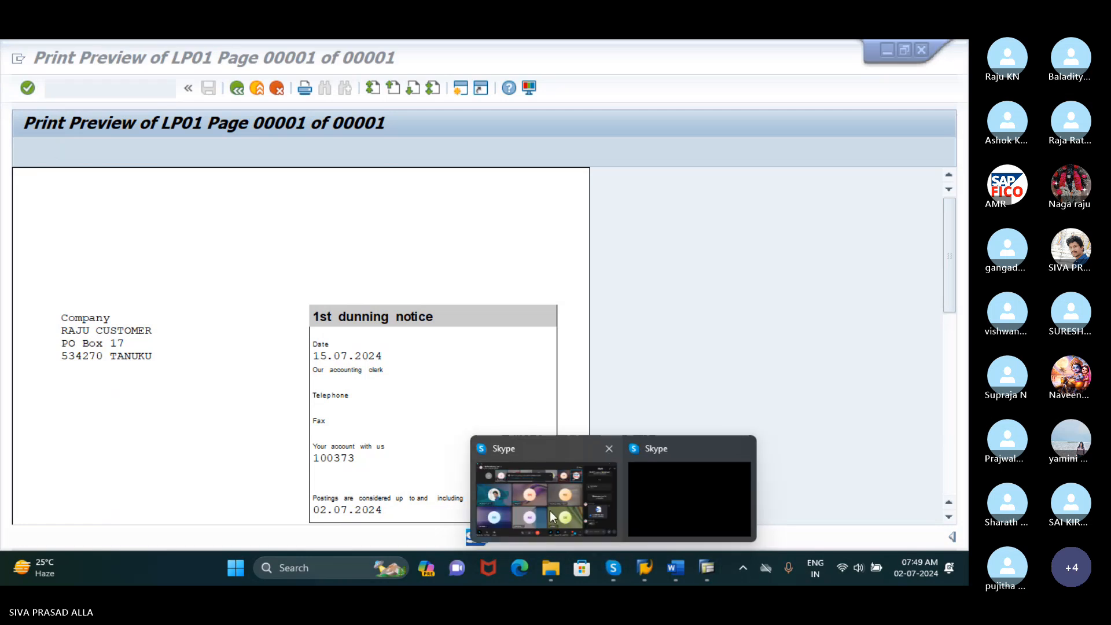
click(534, 497)
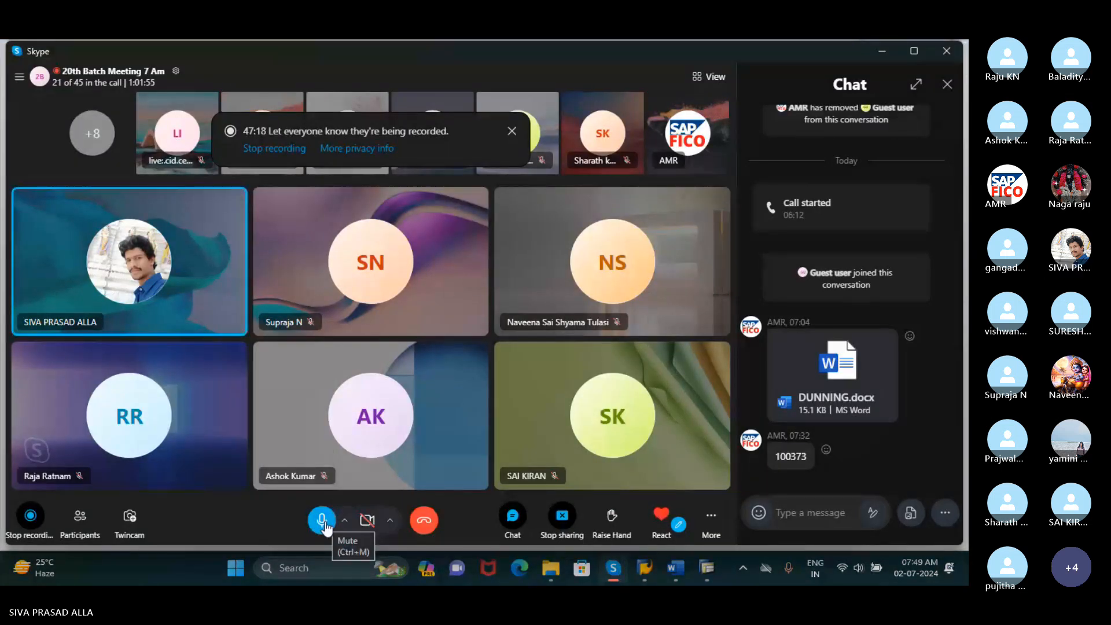
click(324, 523)
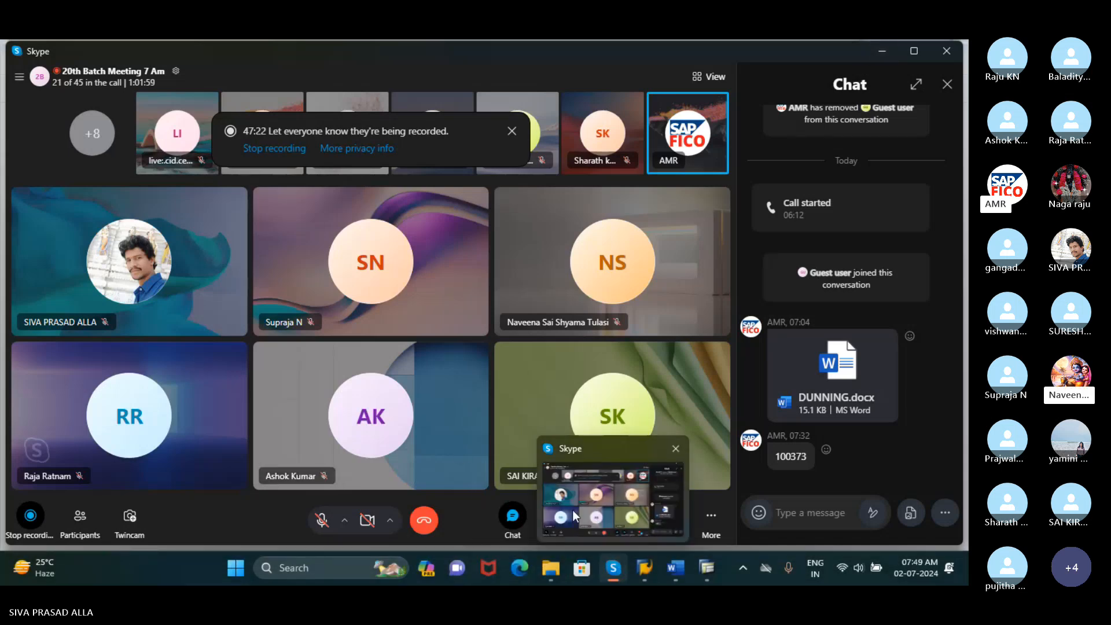
click(321, 521)
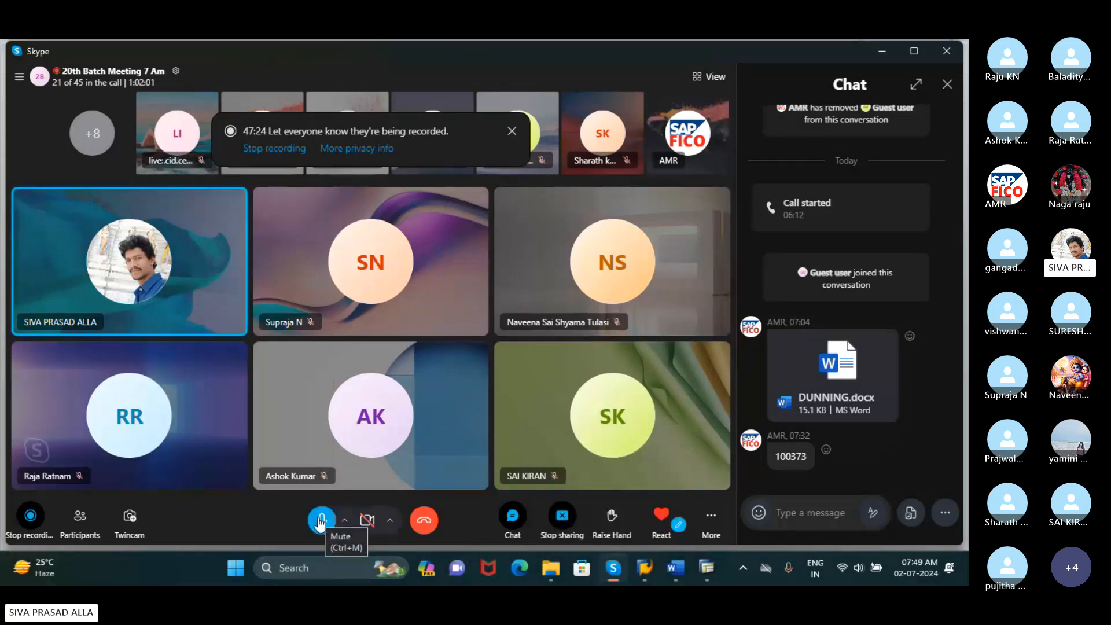
click(321, 521)
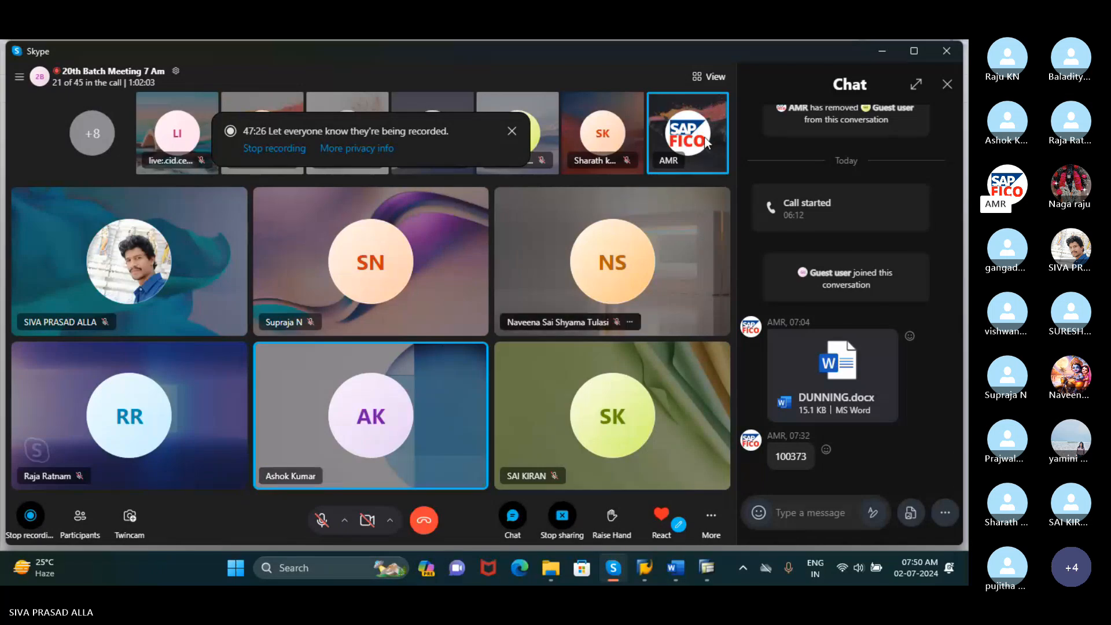
click(882, 49)
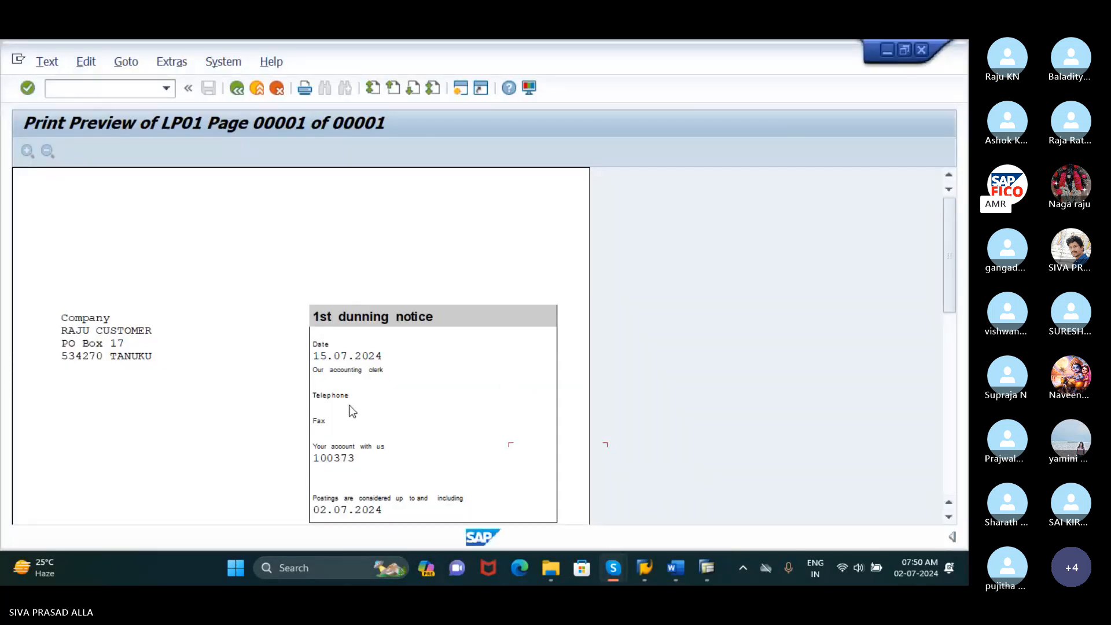
Leave the print preview and open the dunning transaction with /NF150
click(135, 89)
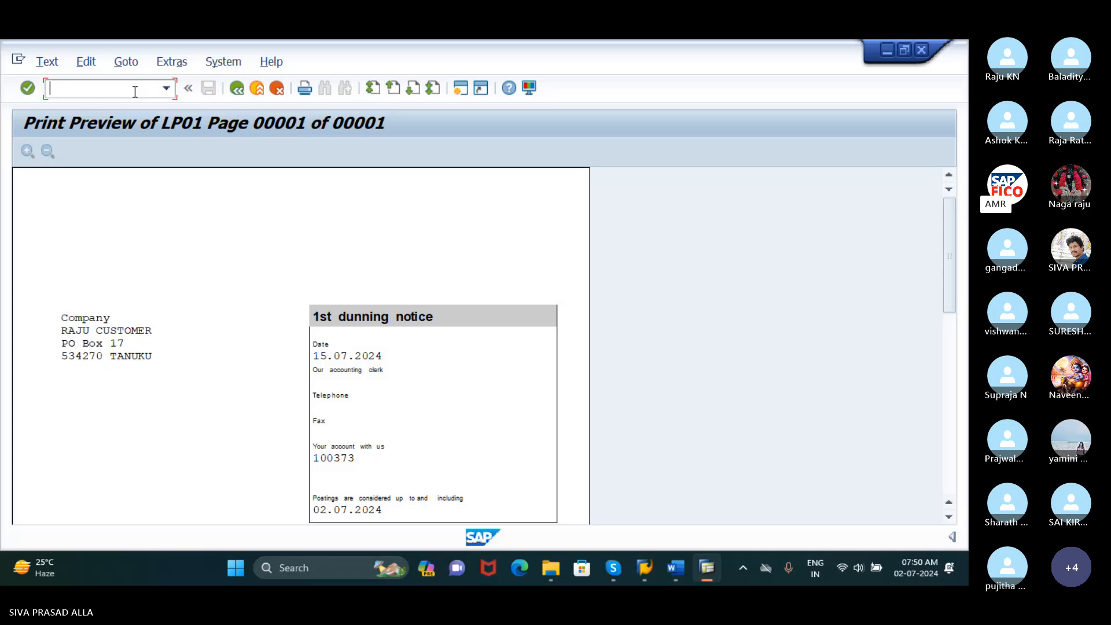
text(/NF15)
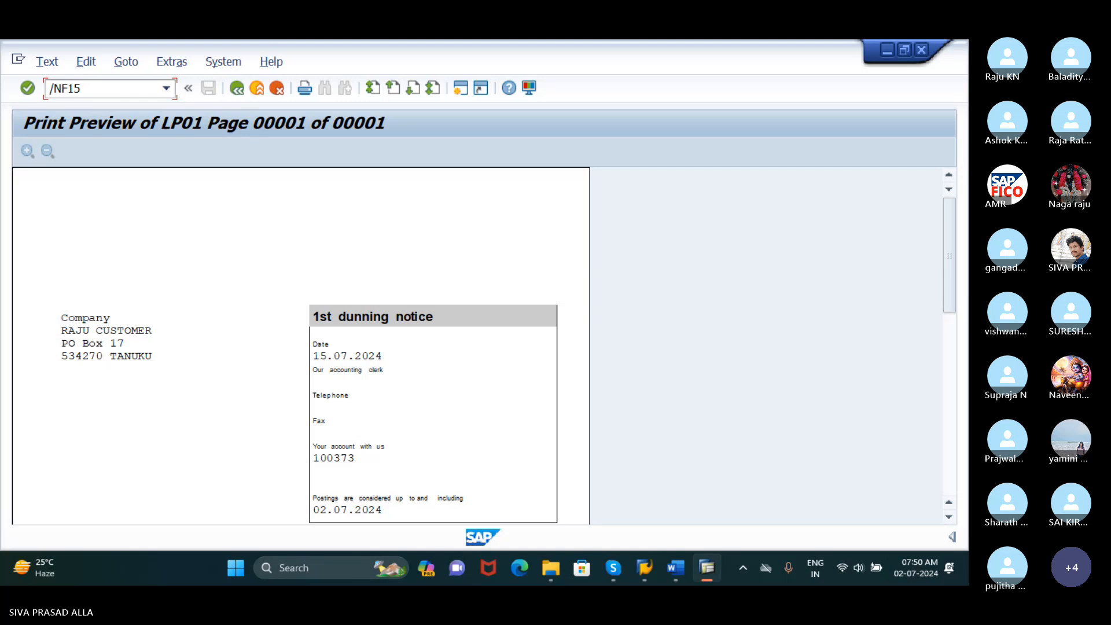
text(0)
key(Return)
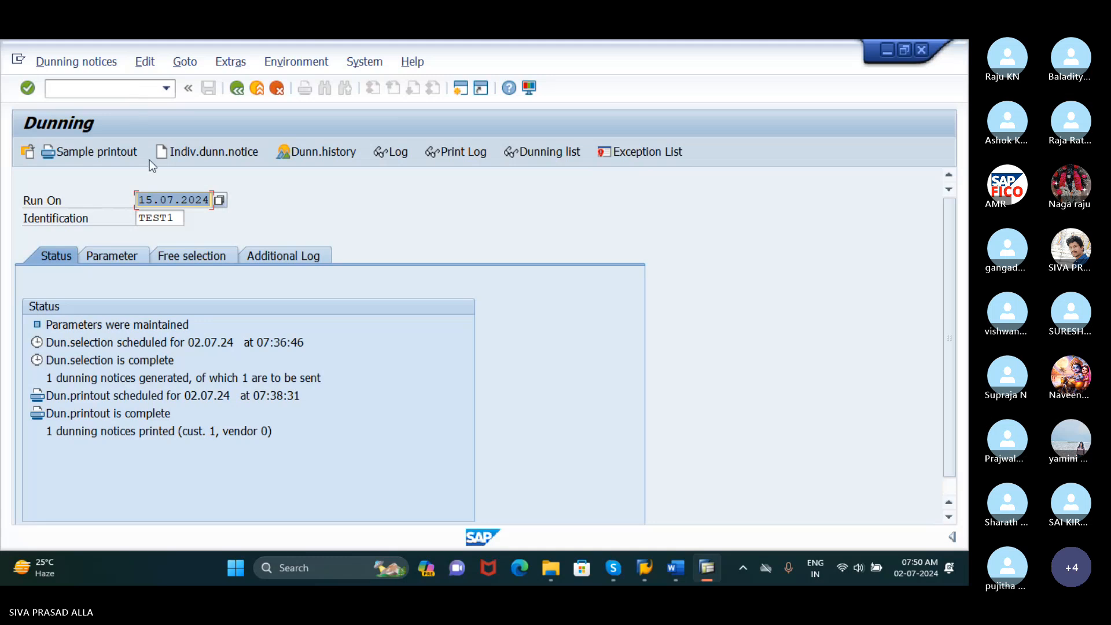
Start a new dunning run with run date 25.07.2024 and identification TEST2
click(182, 218)
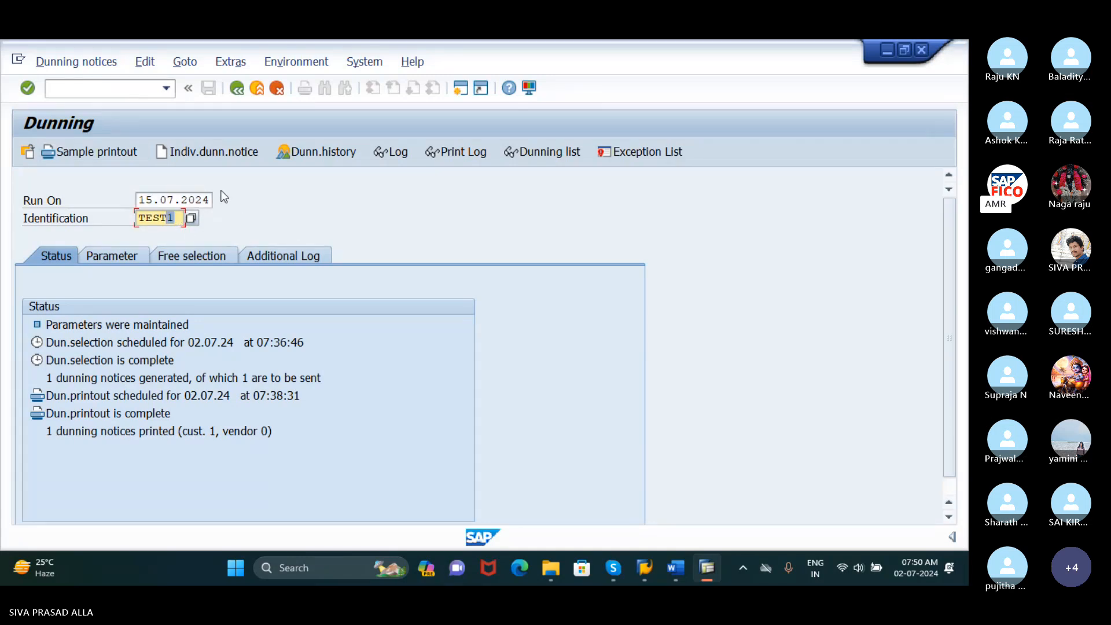
drag(152, 199, 138, 199)
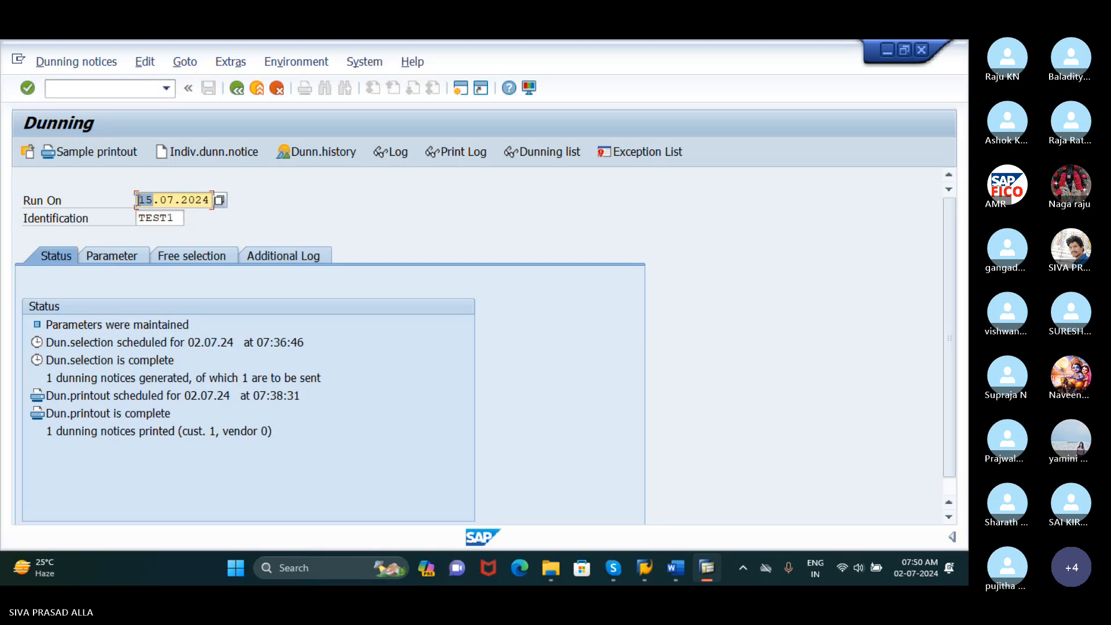
text(25)
click(177, 220)
drag(177, 223, 171, 223)
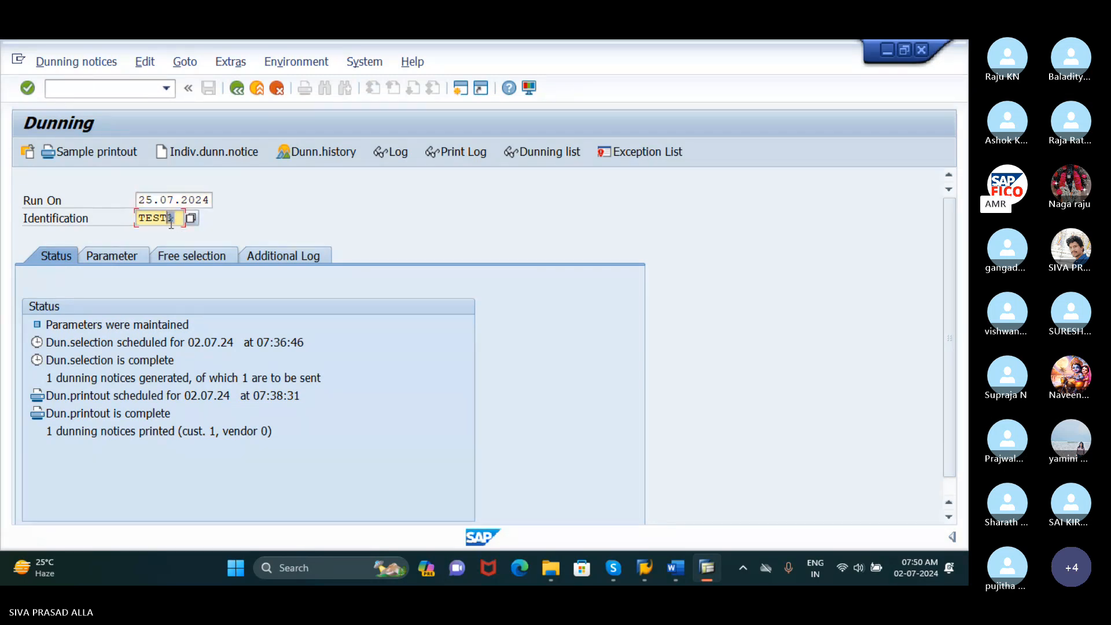
text(2)
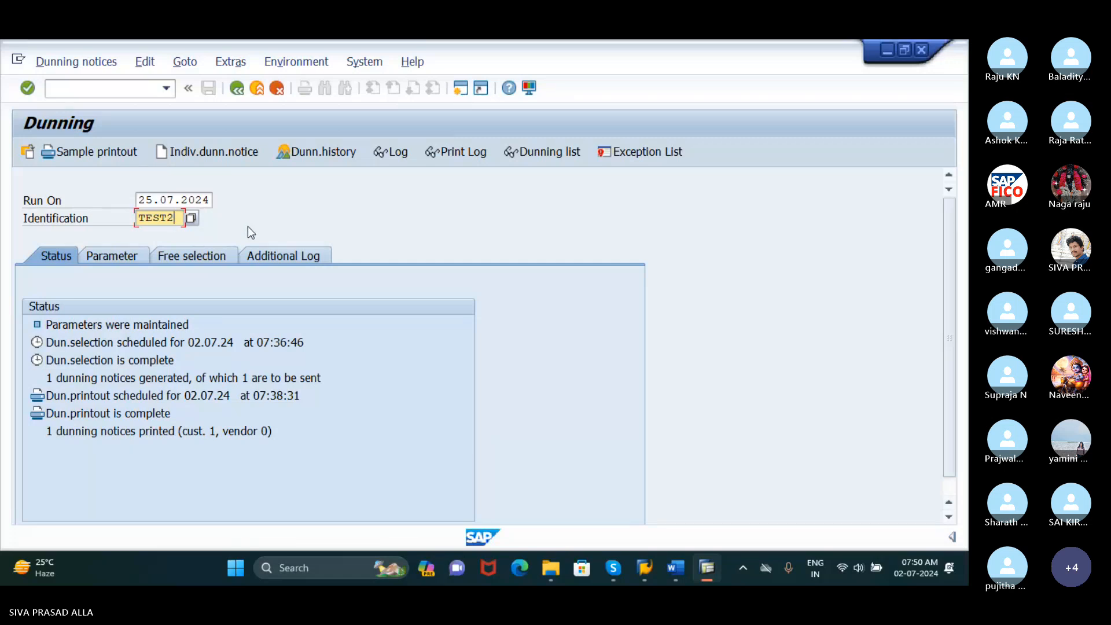
key(Return)
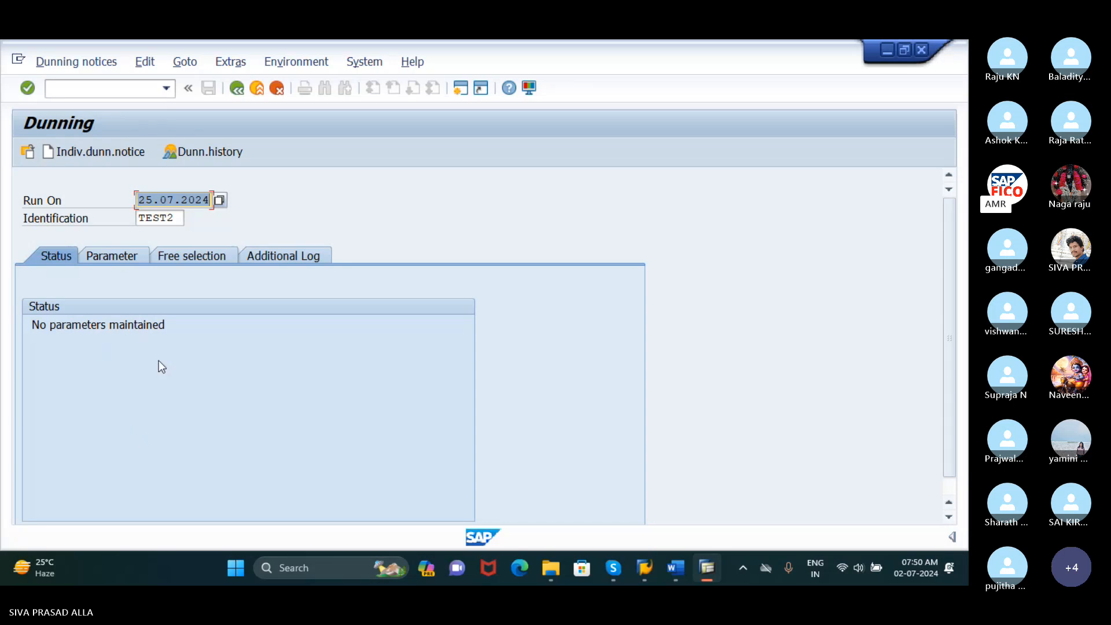
In the TEST2 run parameters, set dunning date 25.07.2024, documents posted up to 02.07.2024, and company code RUDH
click(128, 258)
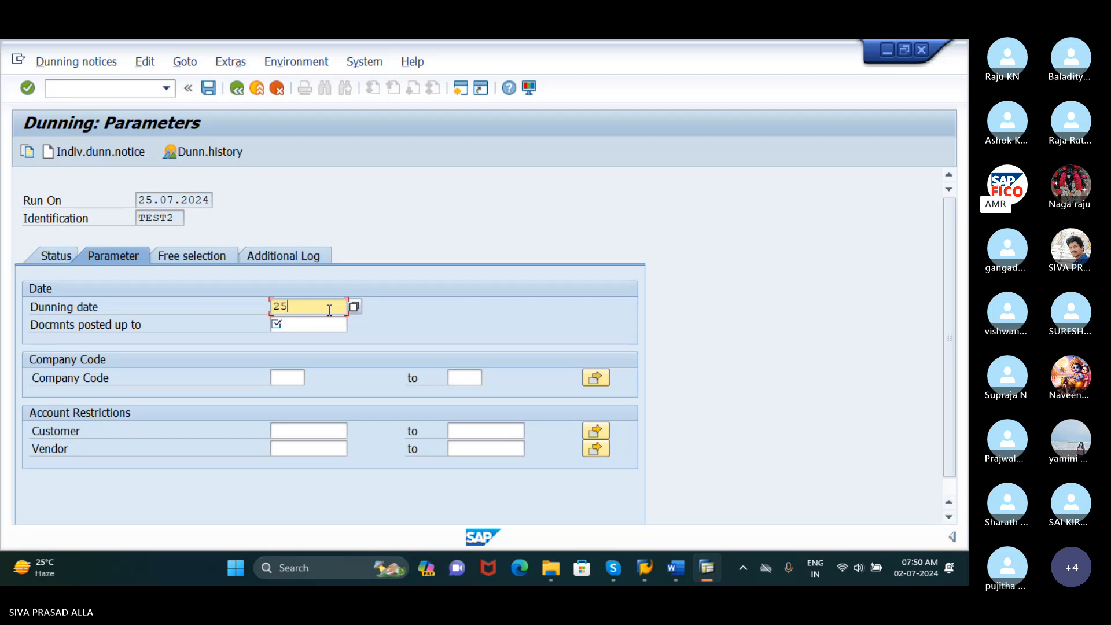
text(25.07.2024)
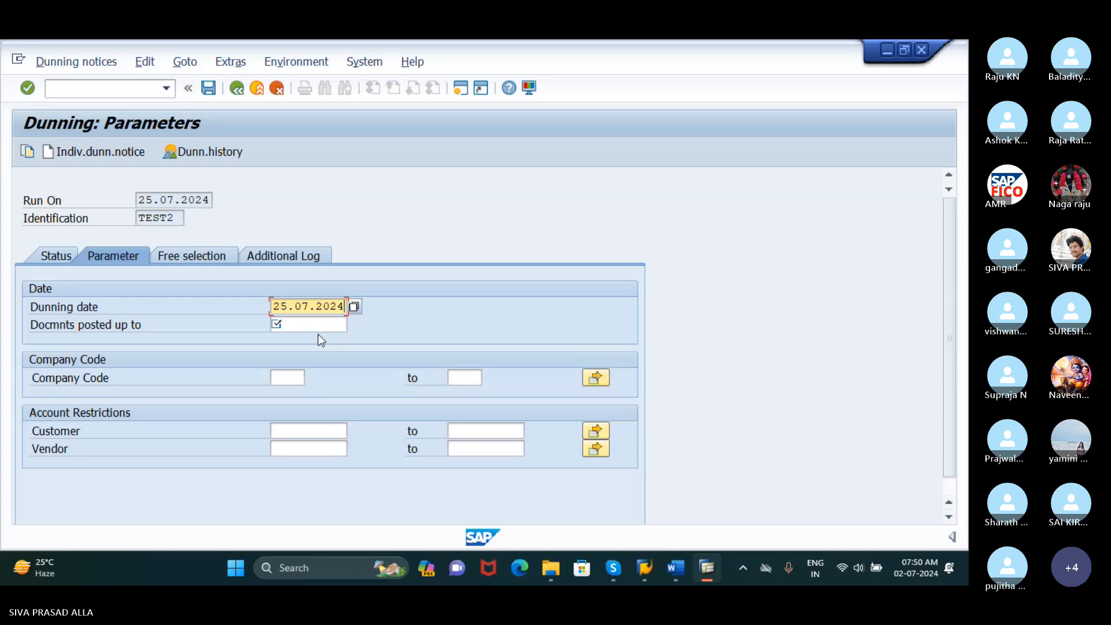
click(306, 324)
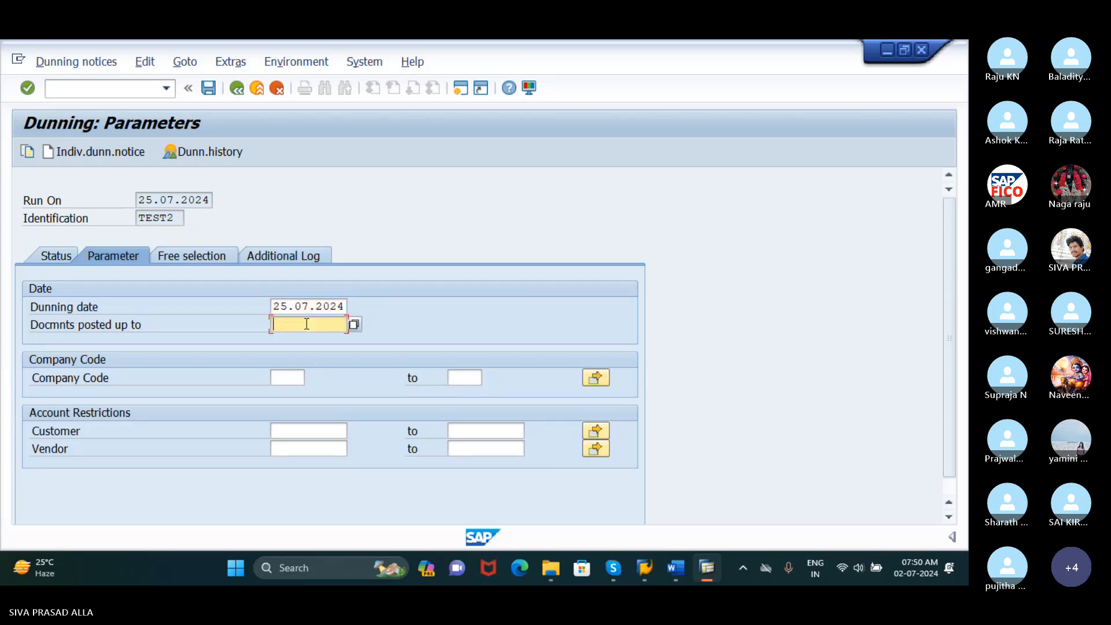
text(02.0)
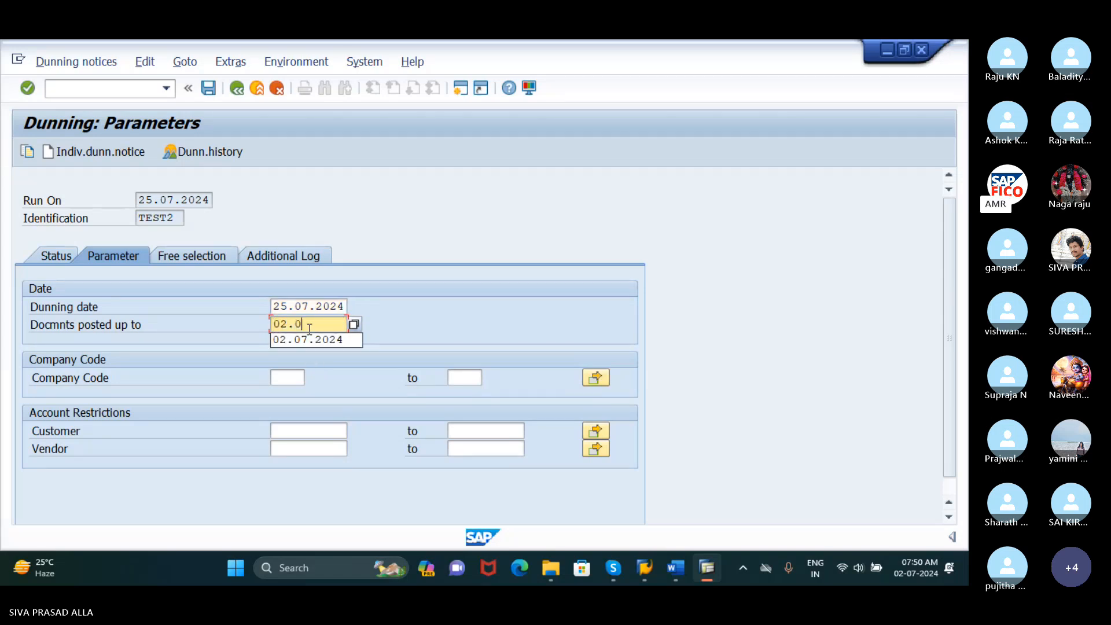
text(7.2024)
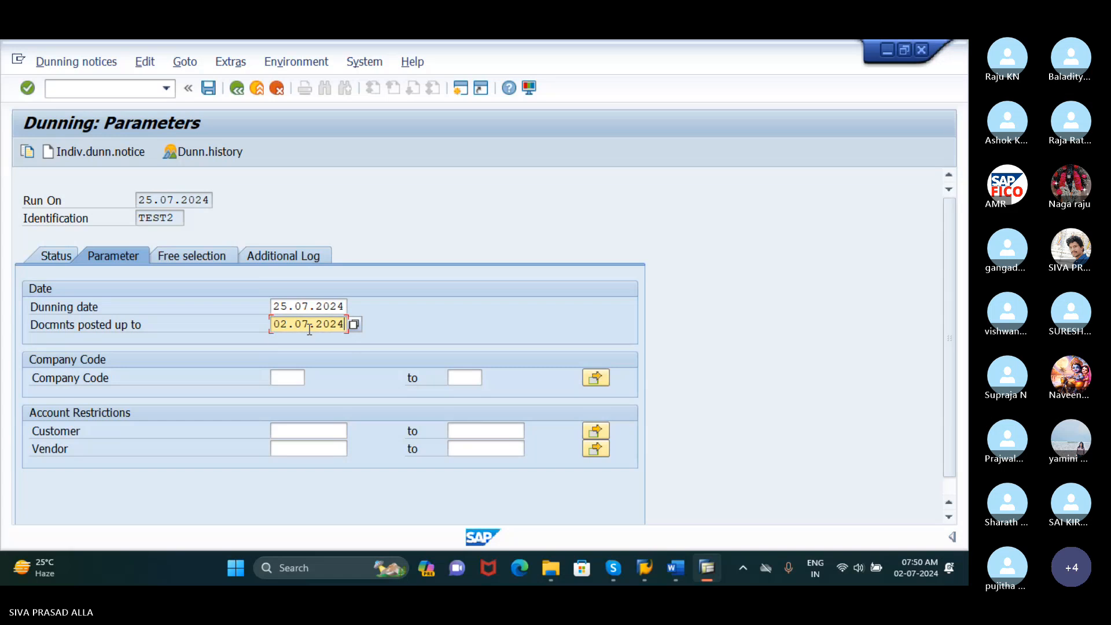
click(290, 378)
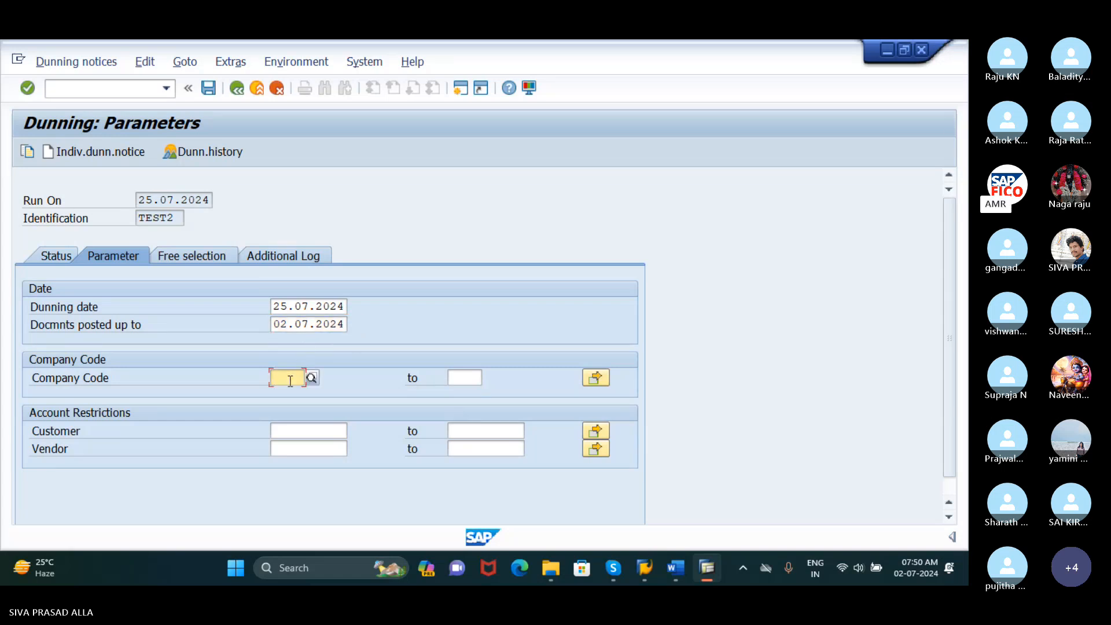
text(RUDH)
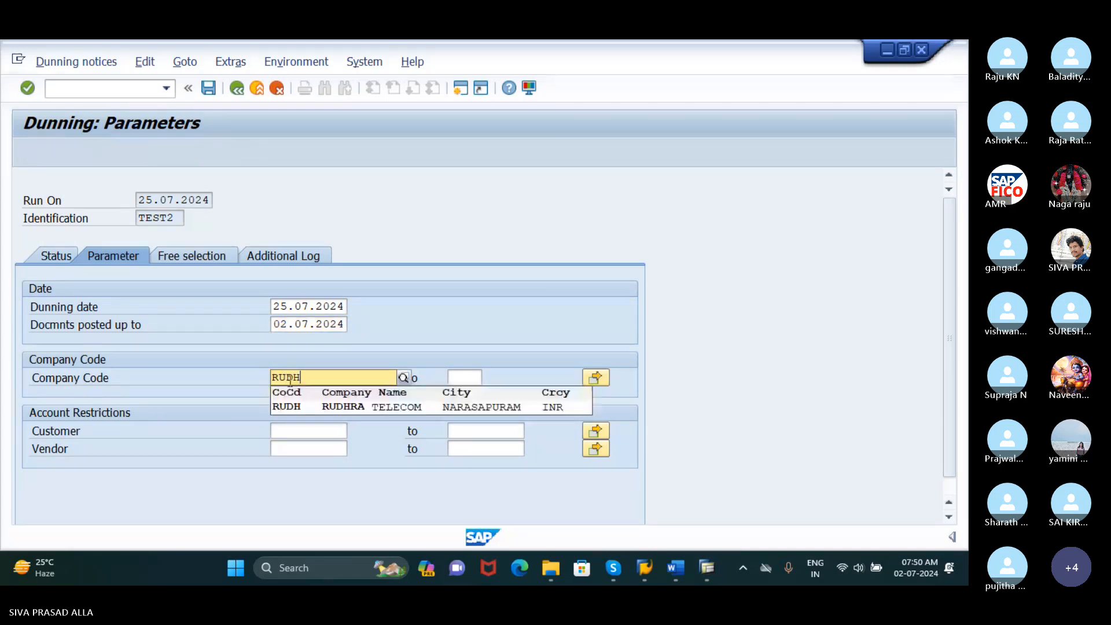
click(285, 406)
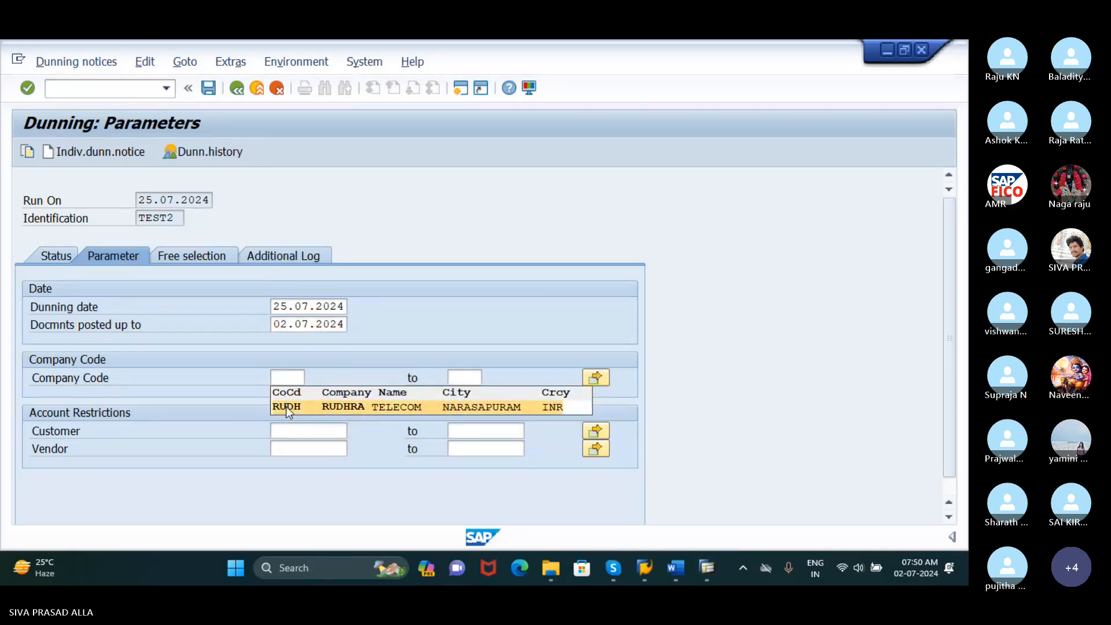
Restrict the run to the company code's customer in Tanuku, save the parameters, and return to the run status
click(337, 446)
click(344, 430)
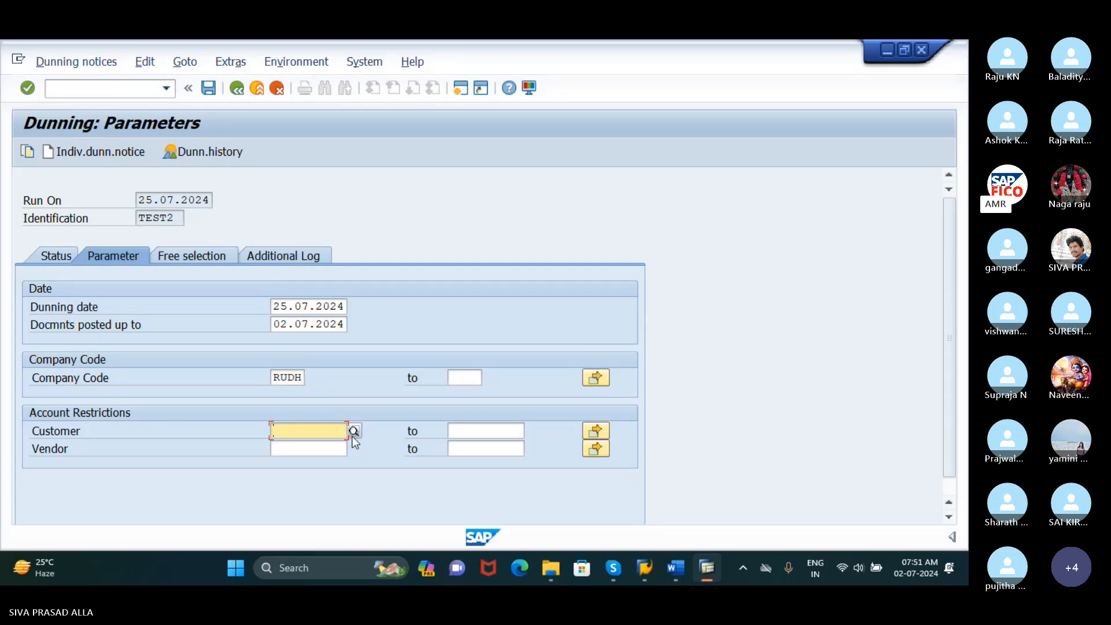
click(353, 435)
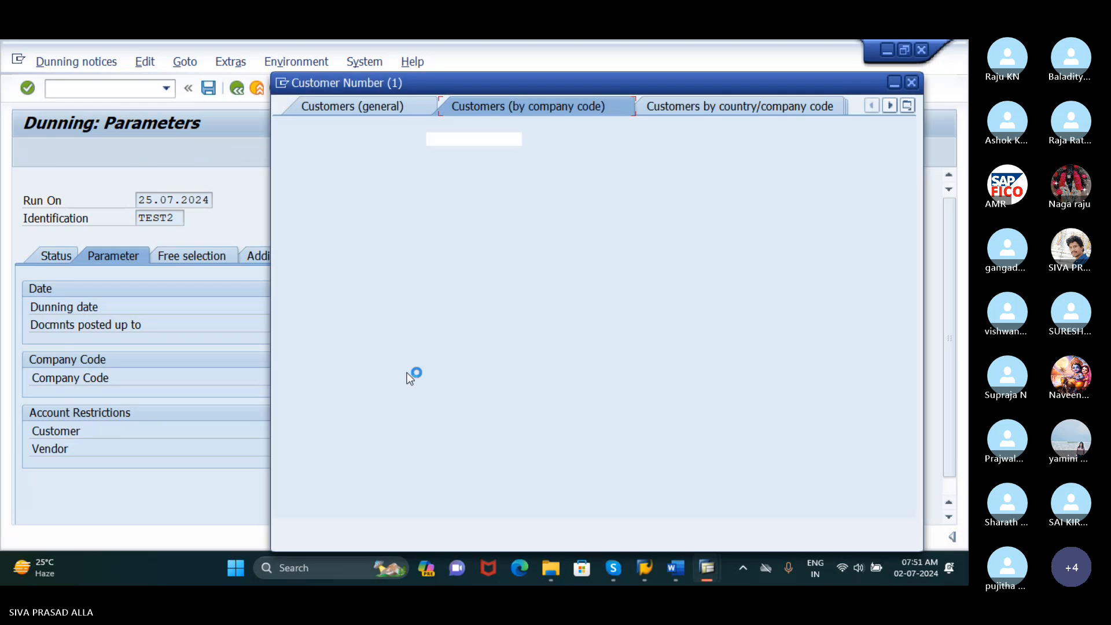
click(860, 529)
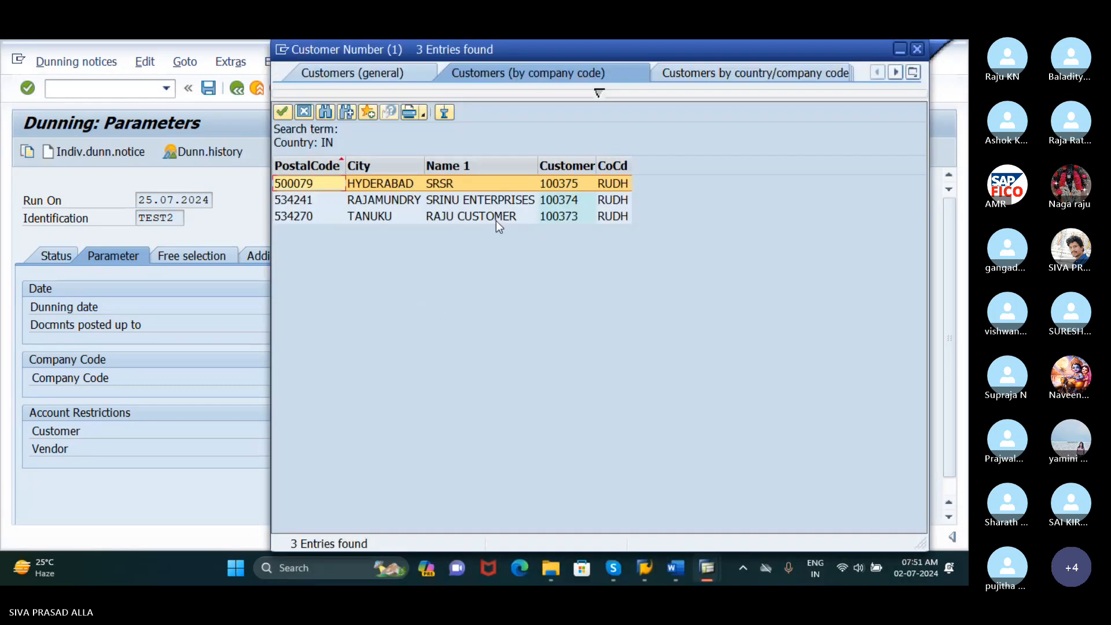
click(308, 217)
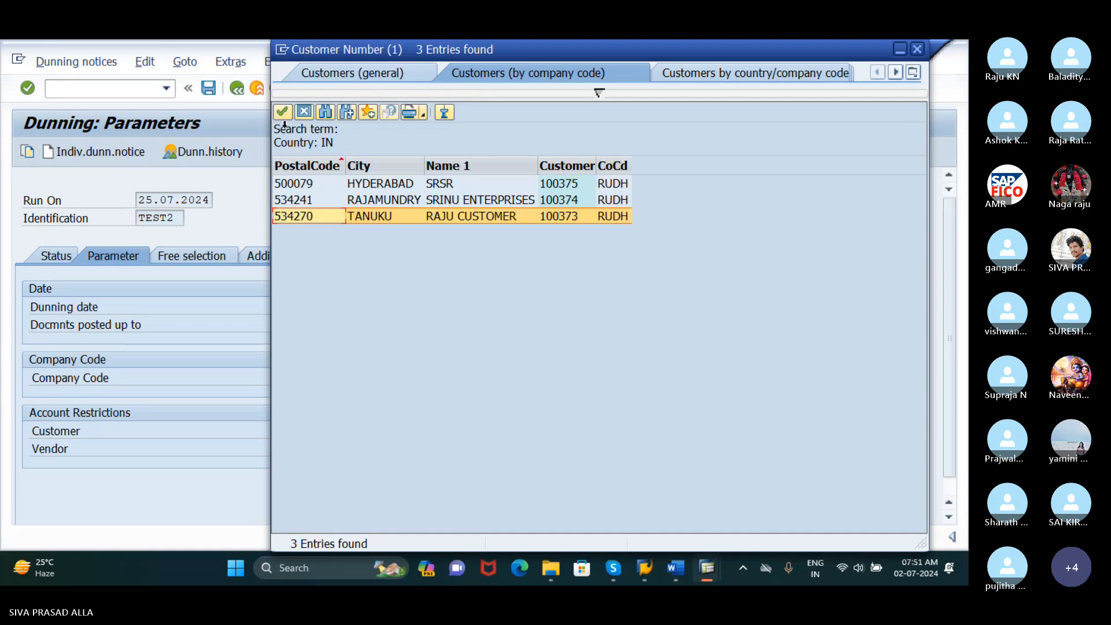
click(281, 111)
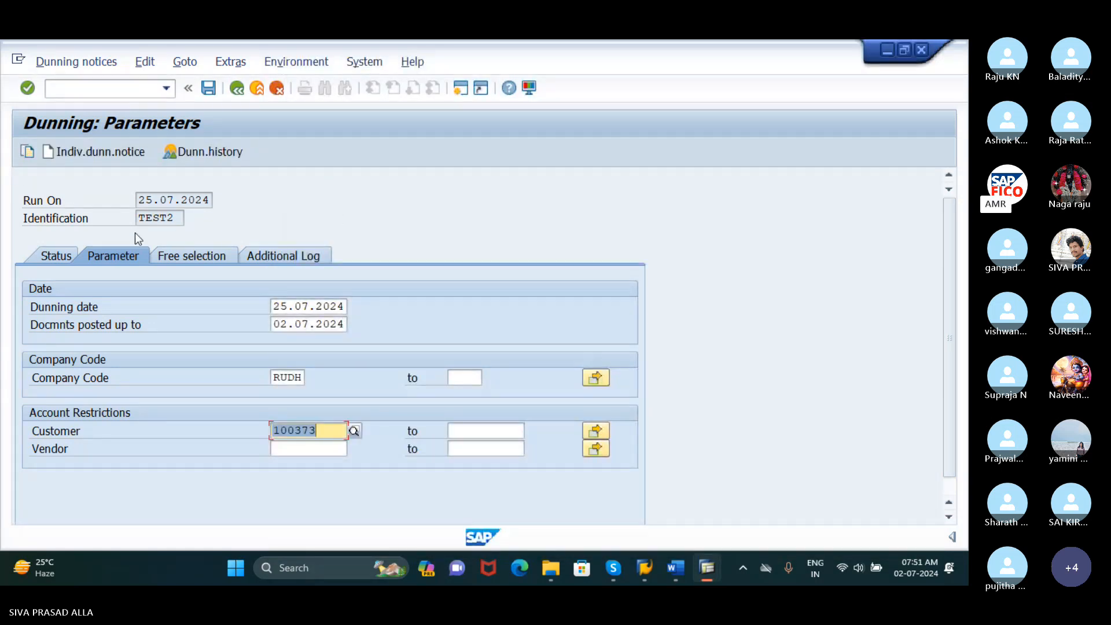
click(208, 89)
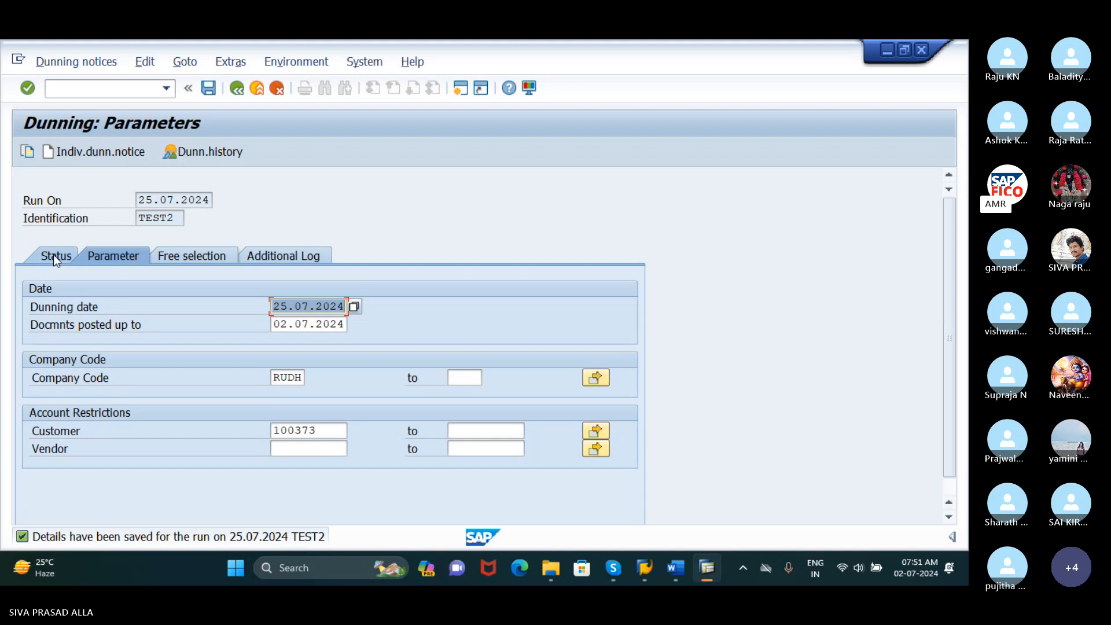
click(236, 90)
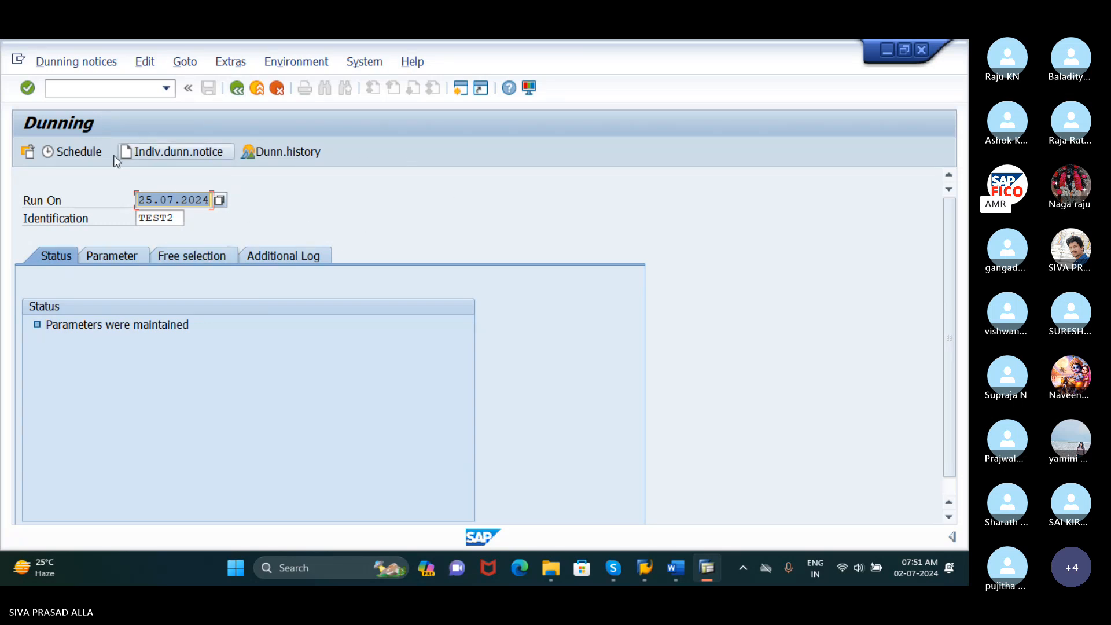
Schedule the dunning selection with start date 25.07.2024 and immediate start, then refresh the run status
click(69, 153)
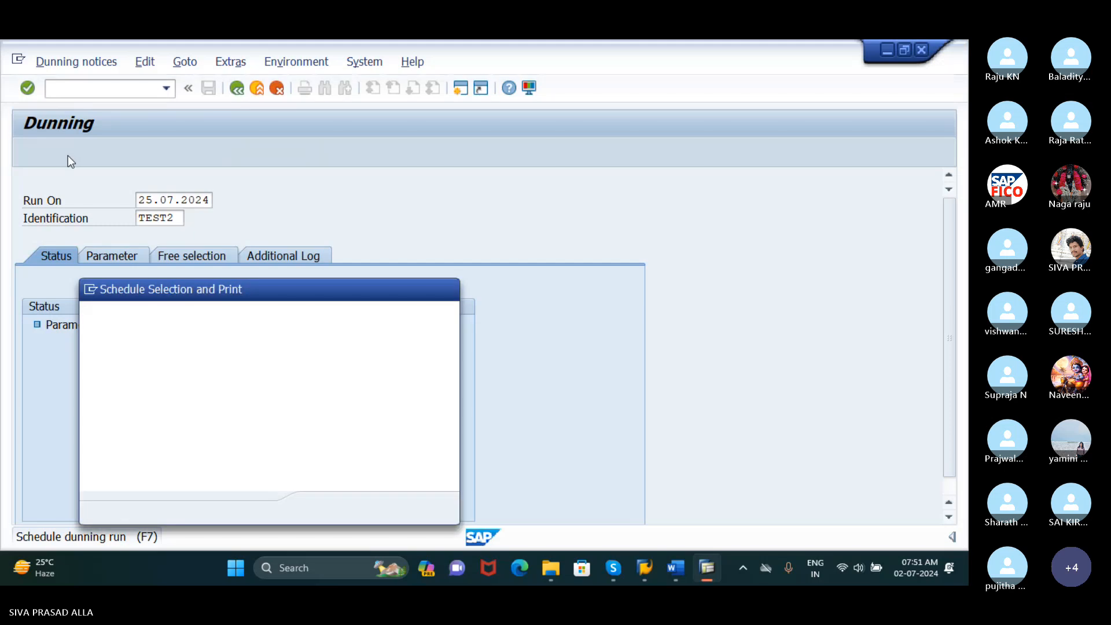
drag(248, 290, 310, 173)
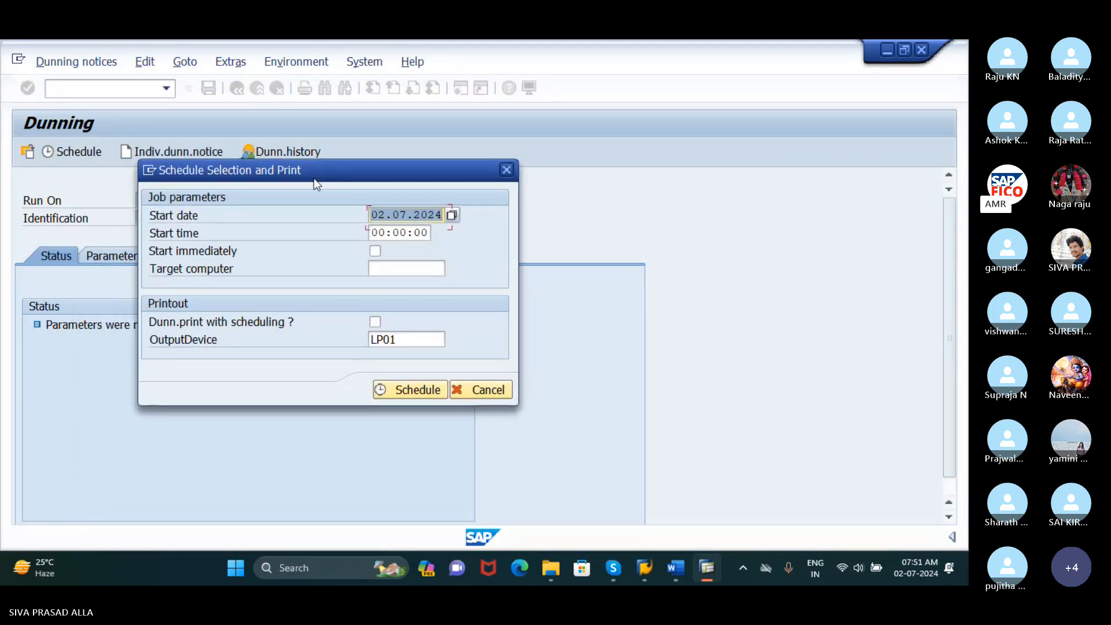
click(402, 341)
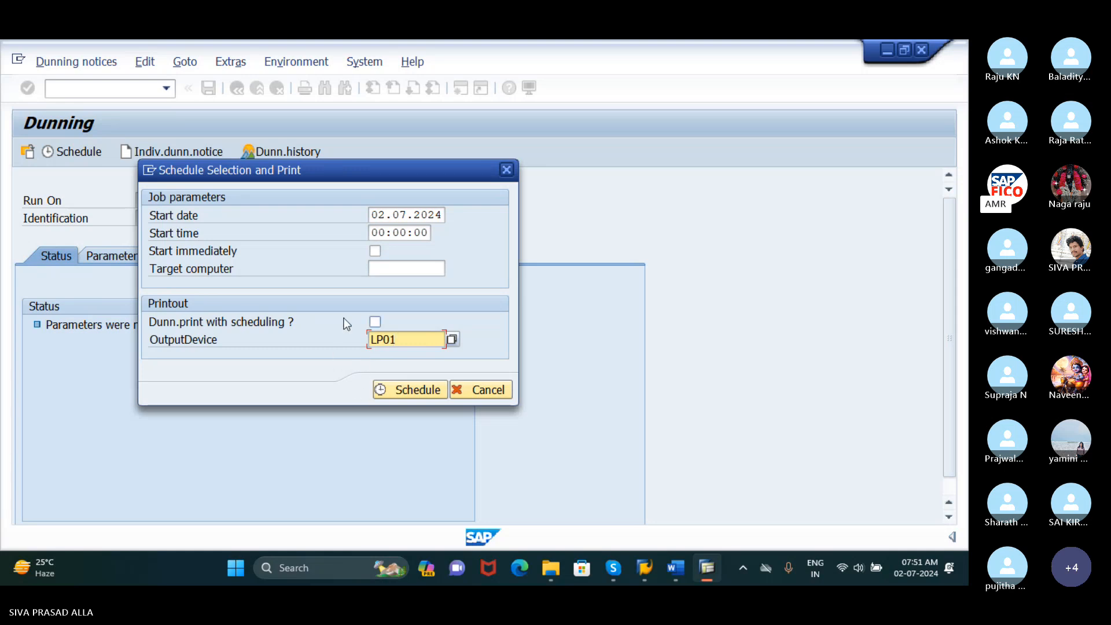
drag(385, 219, 359, 218)
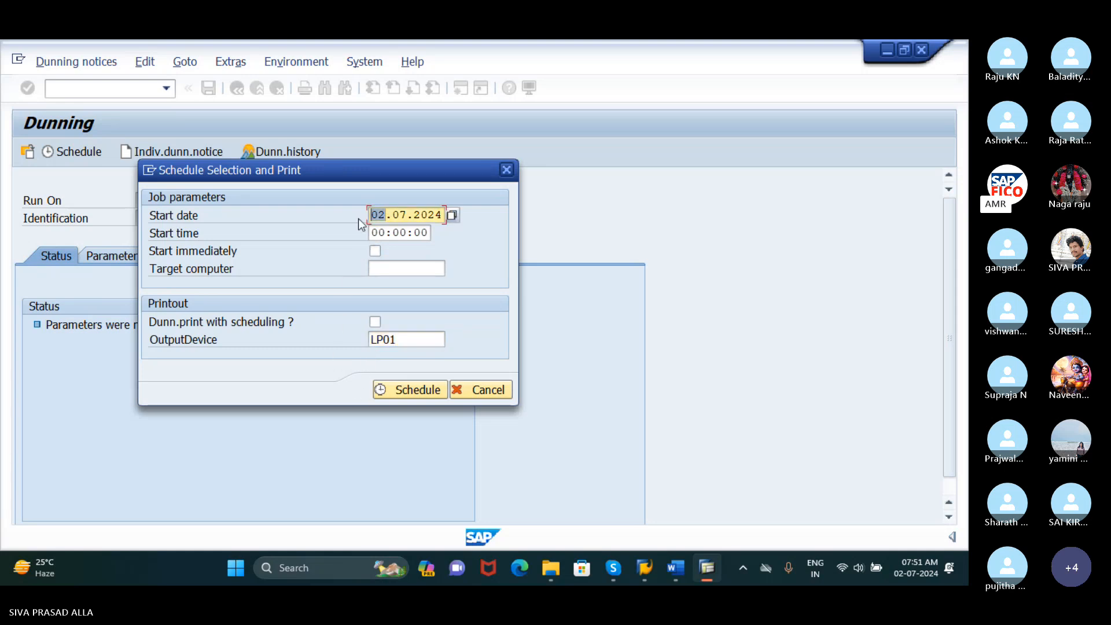
text(25)
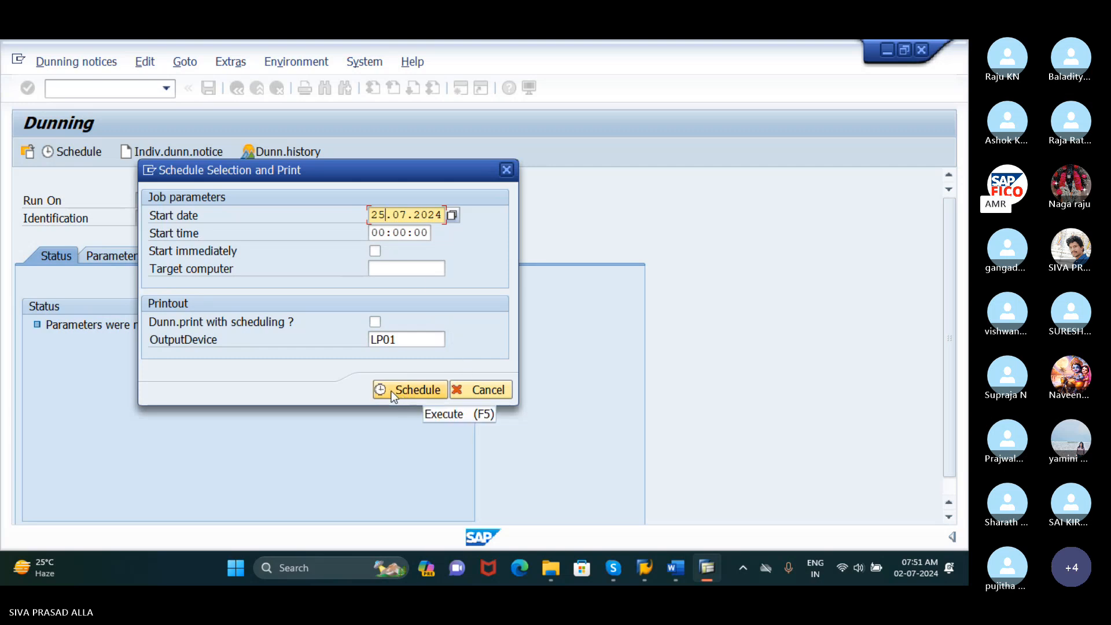
click(375, 251)
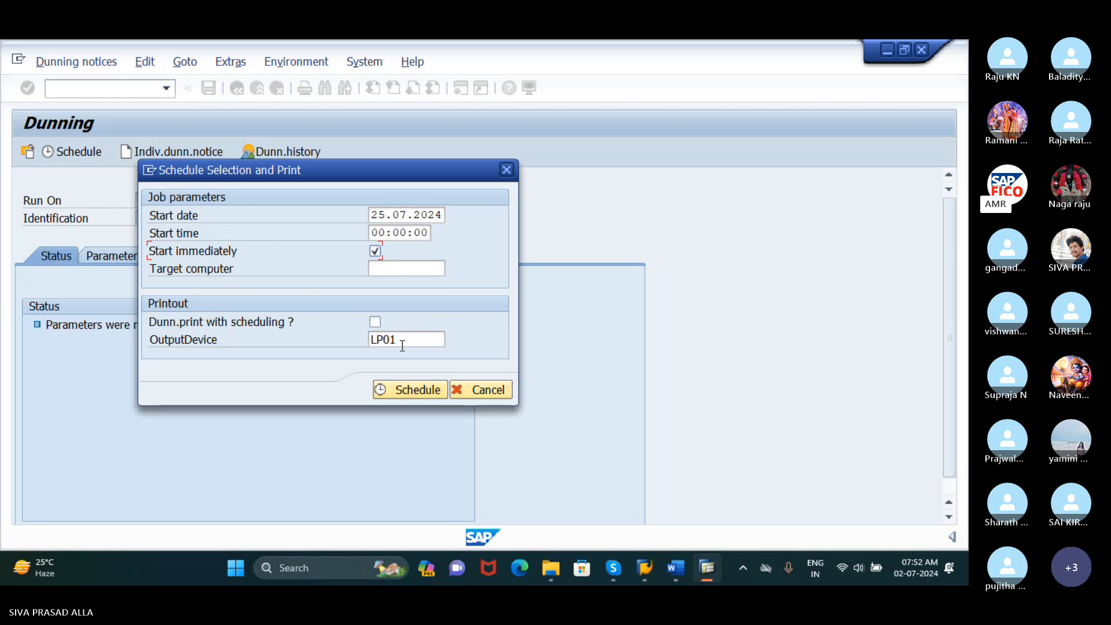
click(407, 389)
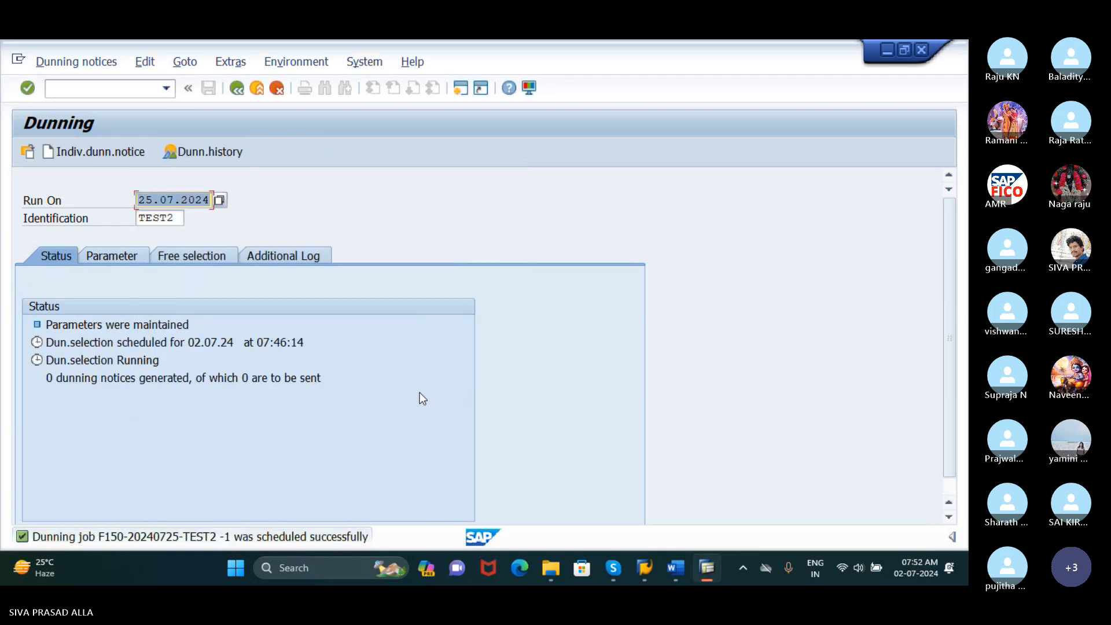
click(97, 363)
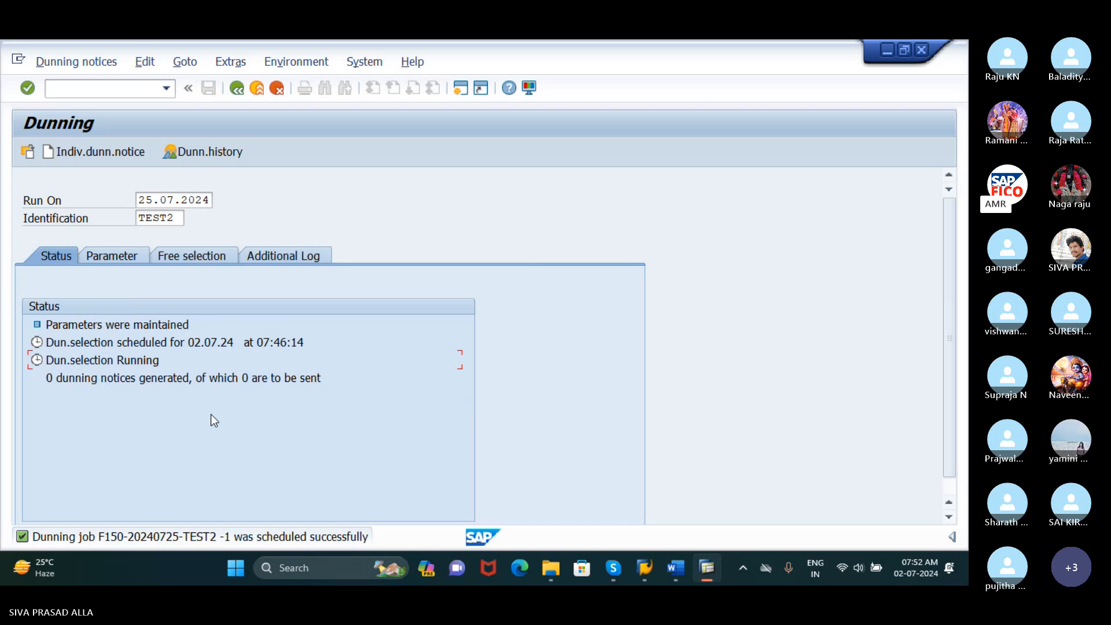
key(Return)
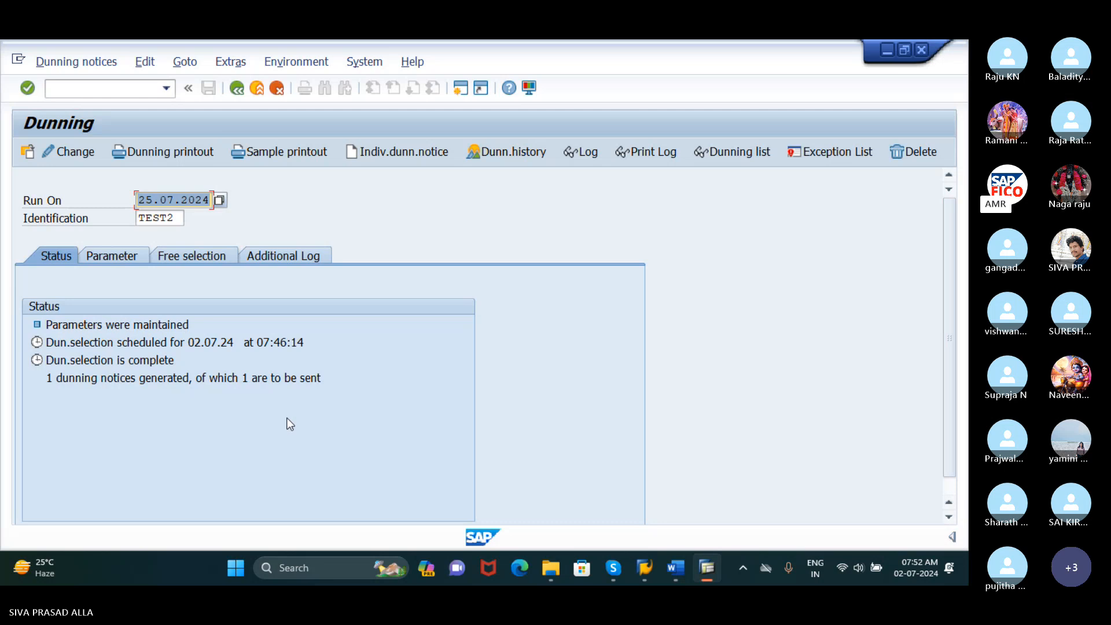
Schedule the dunning printout with start date 25.07.2024 and refresh the run status
click(180, 153)
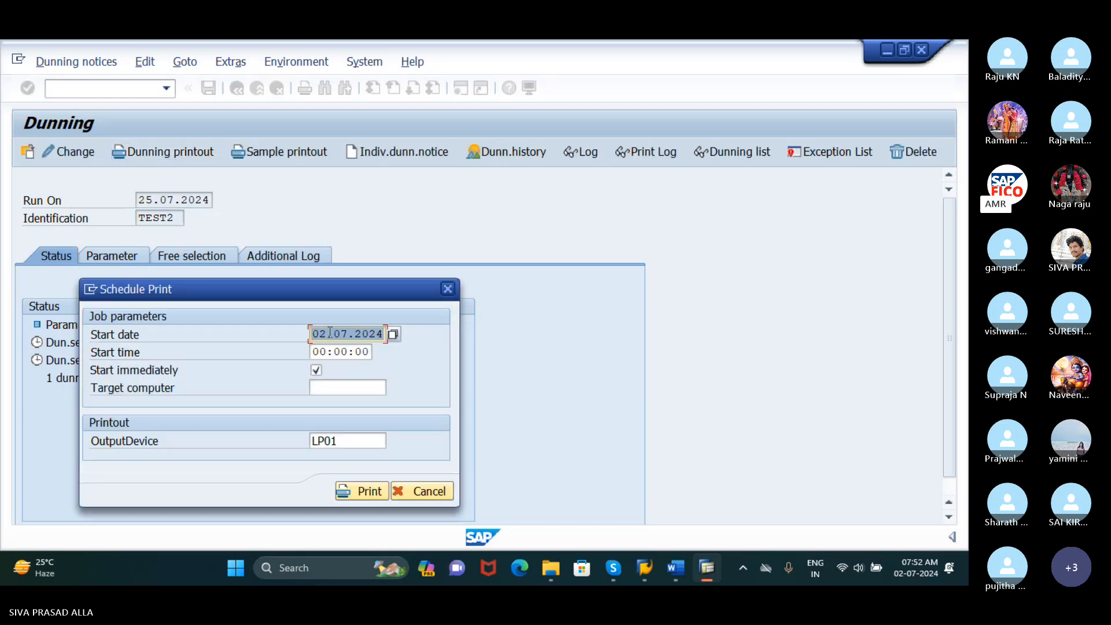
drag(330, 333, 315, 334)
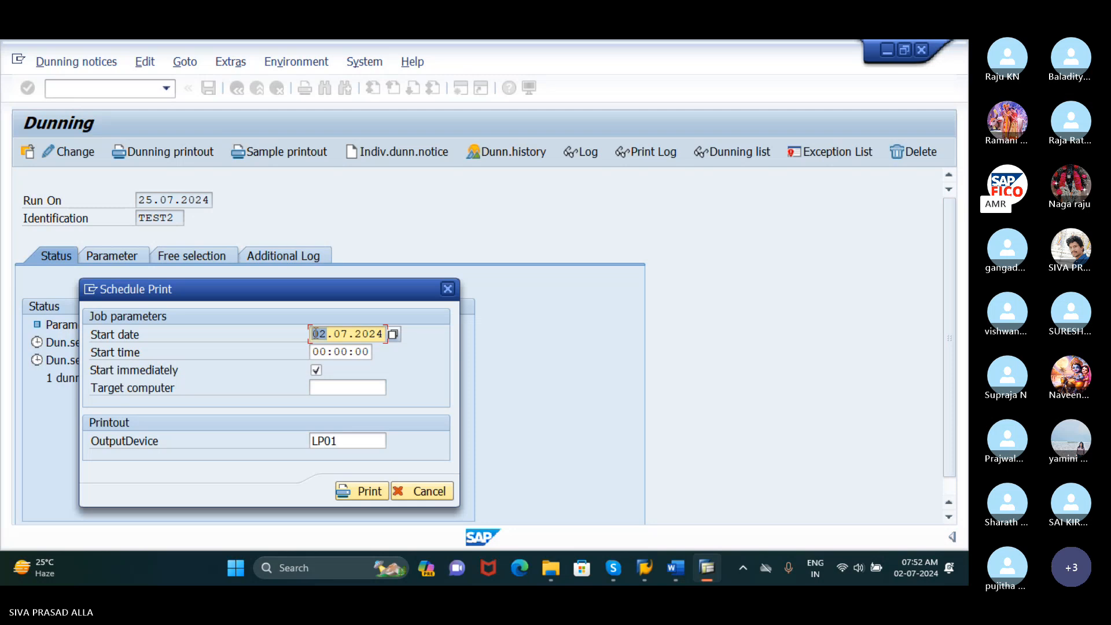
text(25)
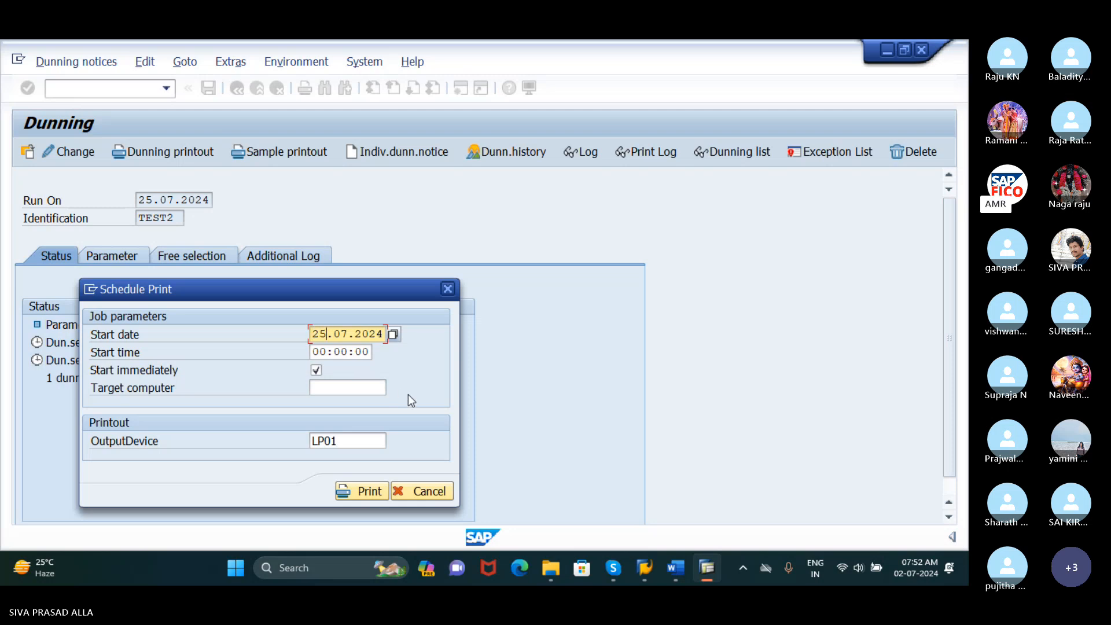
click(368, 492)
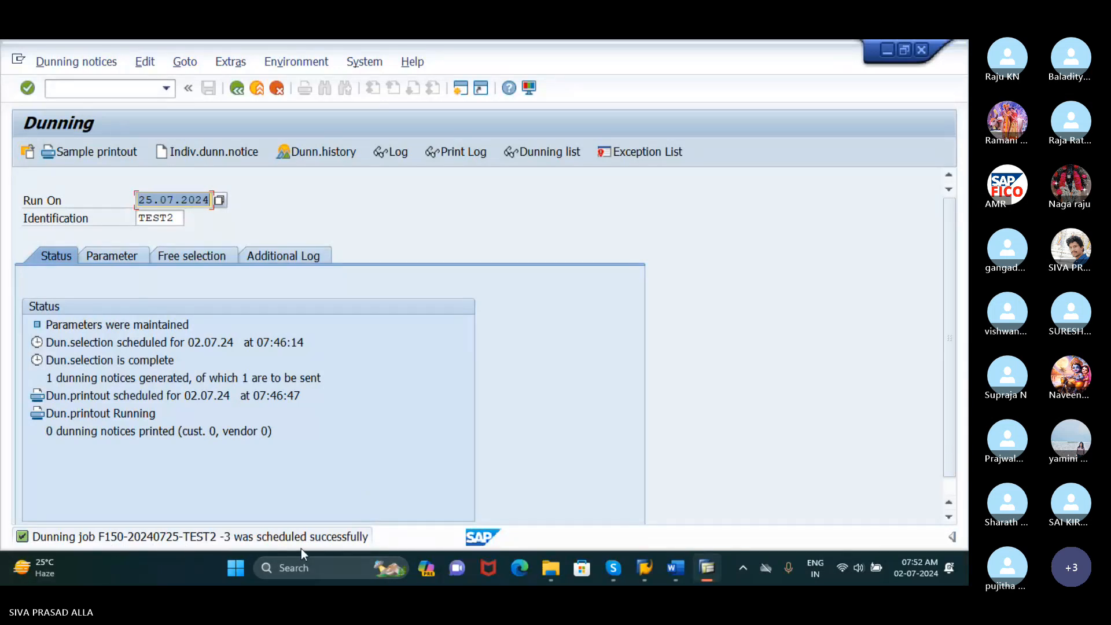
click(103, 413)
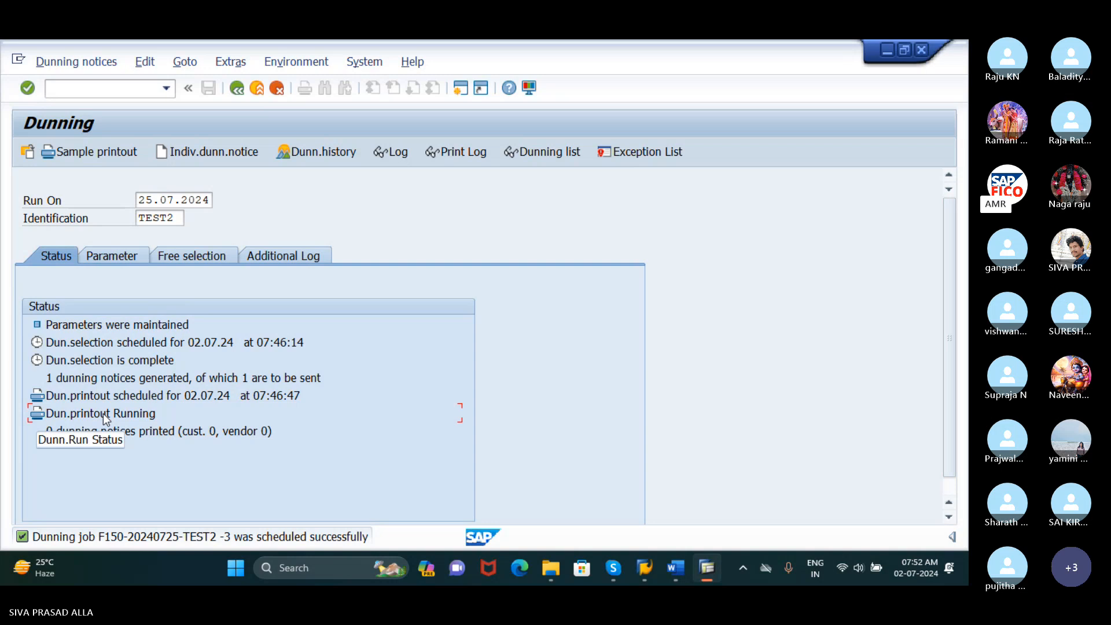
key(Return)
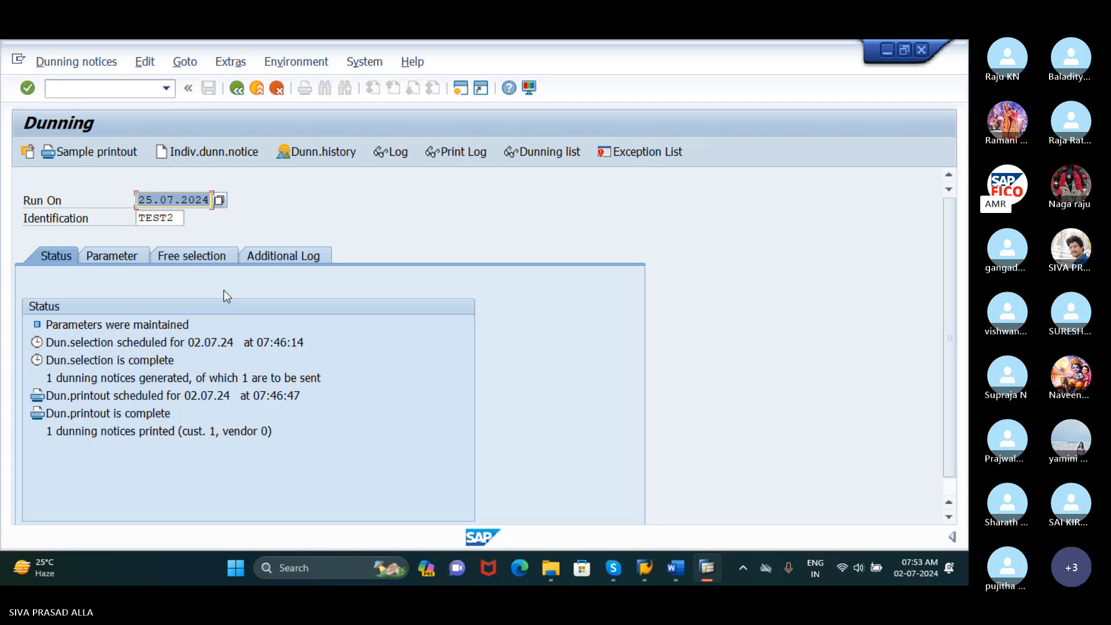
Display the dunning history for company code RUDH
click(345, 151)
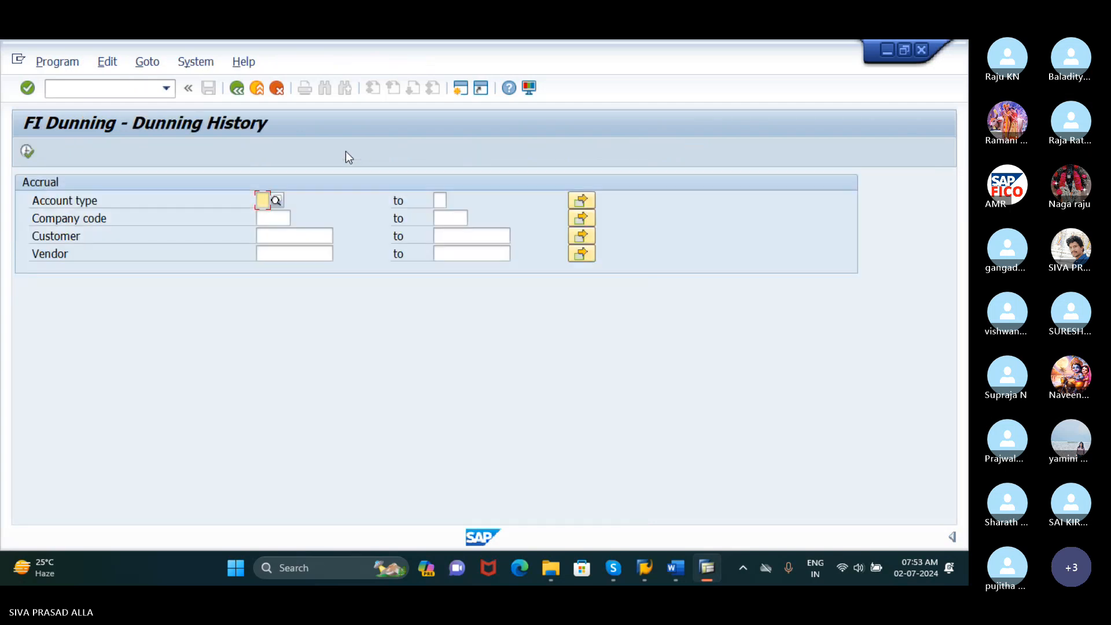
click(277, 220)
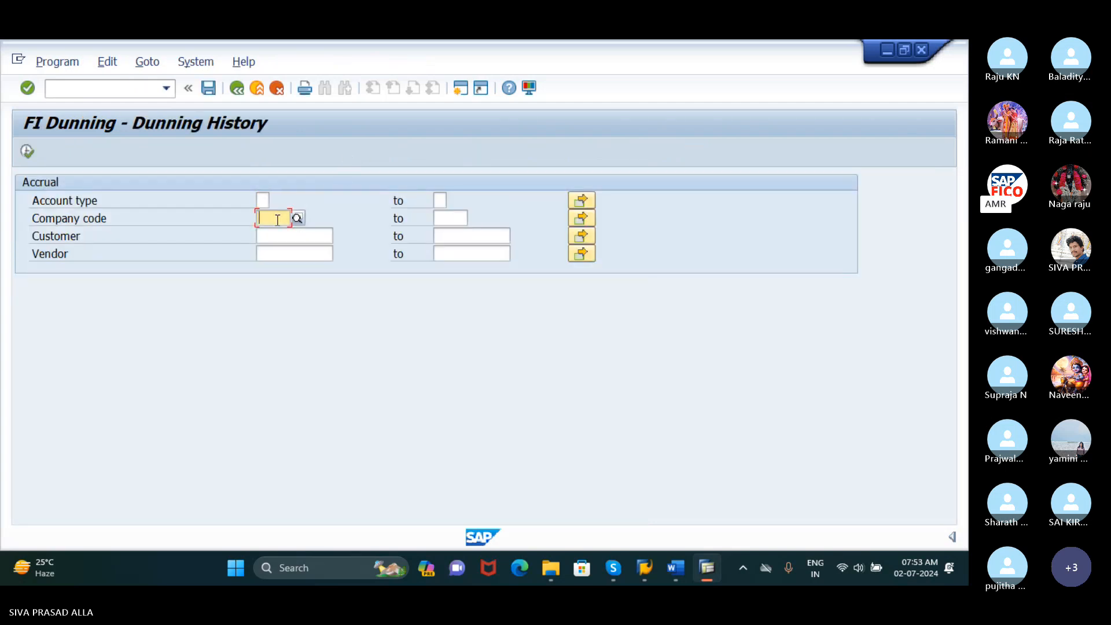
text(RUDH)
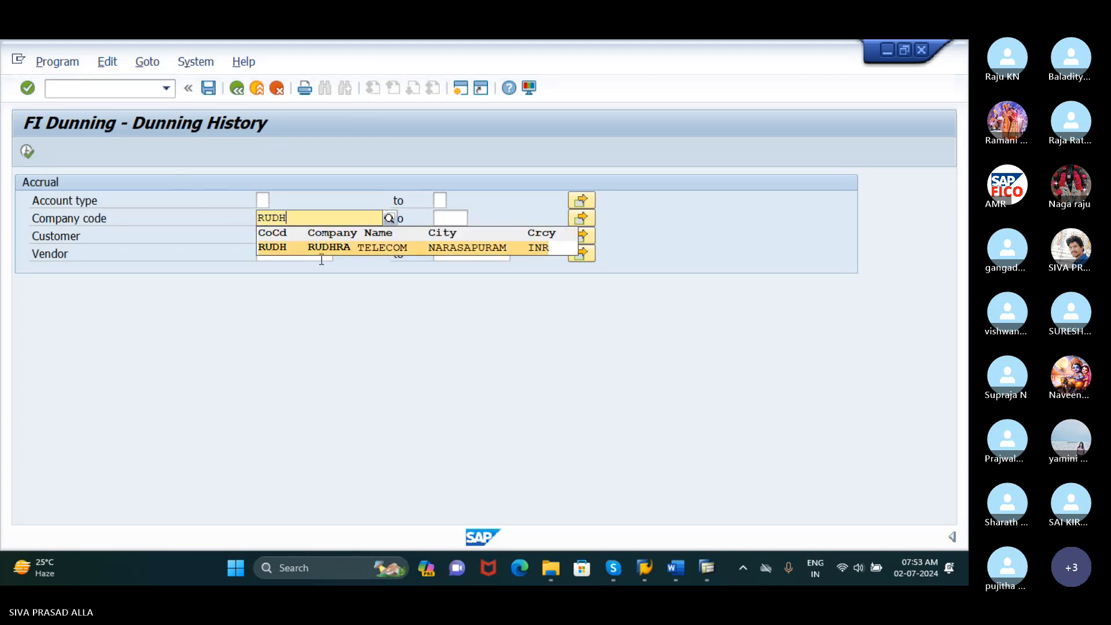
click(322, 246)
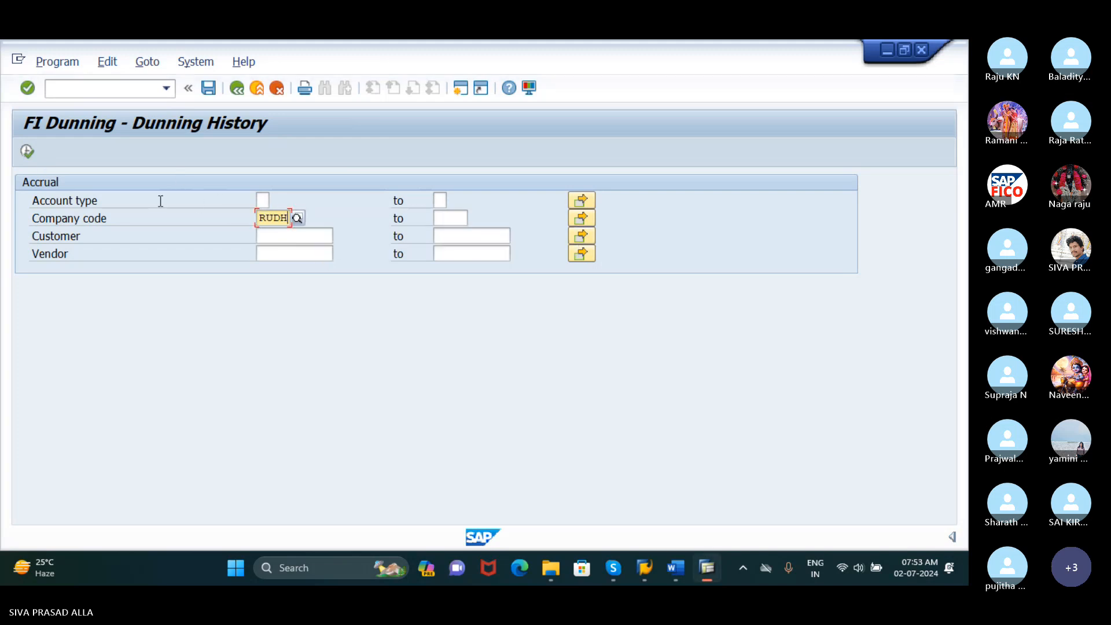
click(32, 151)
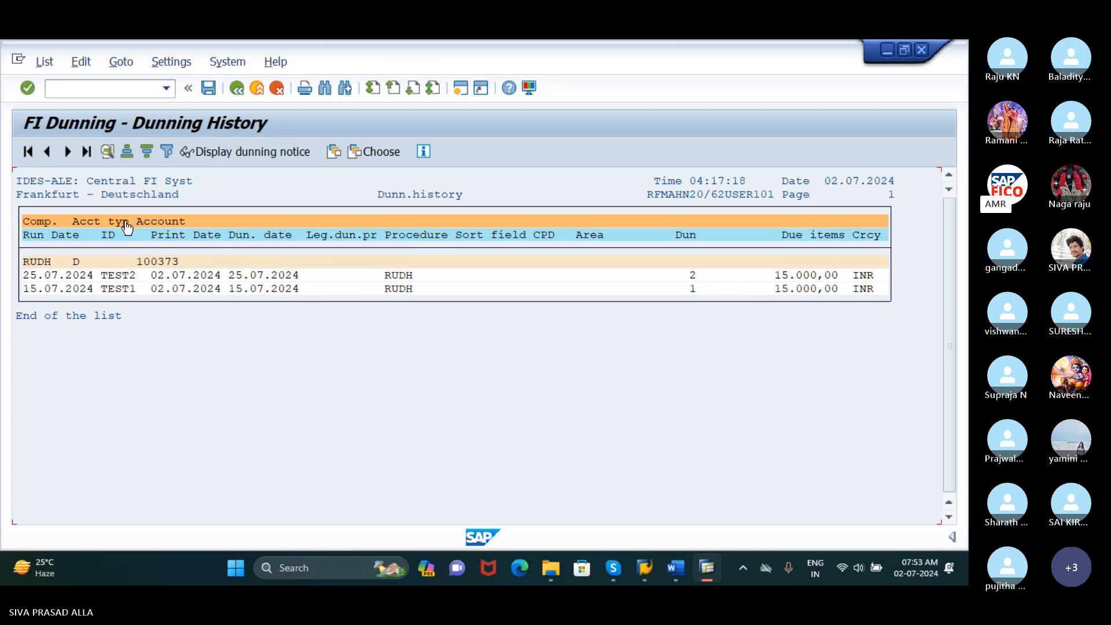
Display the dunning notice for run TEST2 dated 25.07.2024 from the dunning history and check its header and line items
click(51, 277)
click(805, 275)
click(793, 275)
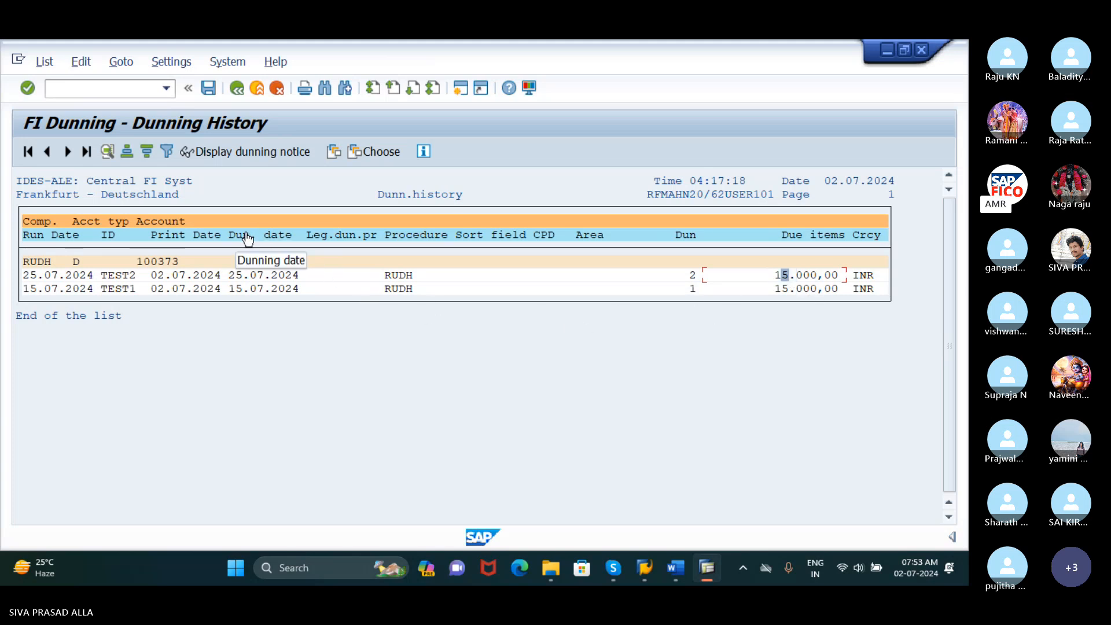
click(258, 153)
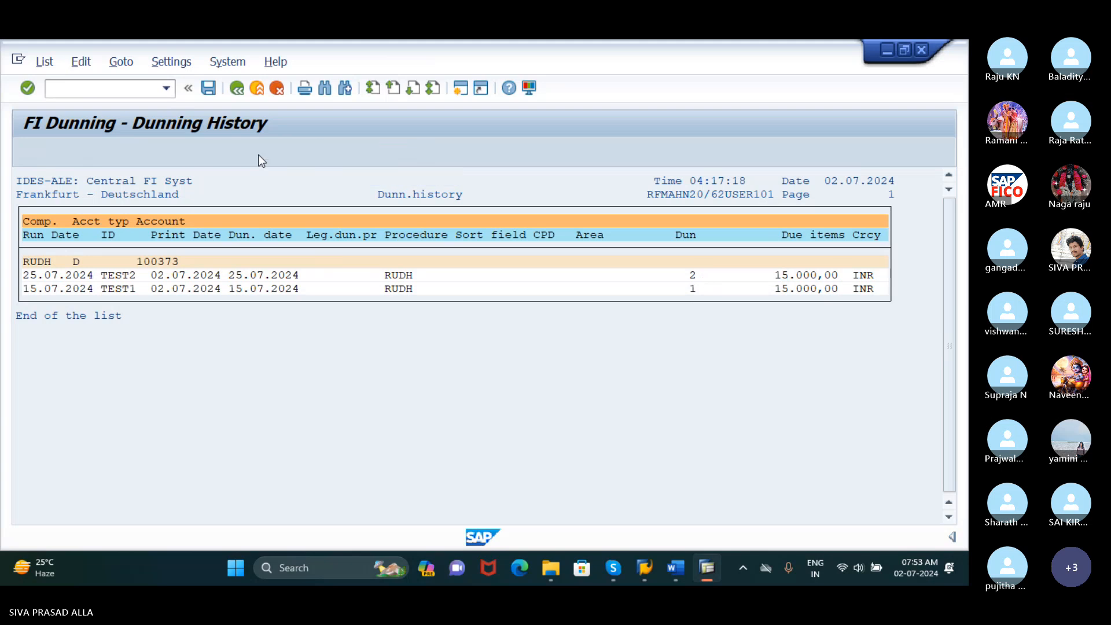
drag(295, 202, 320, 132)
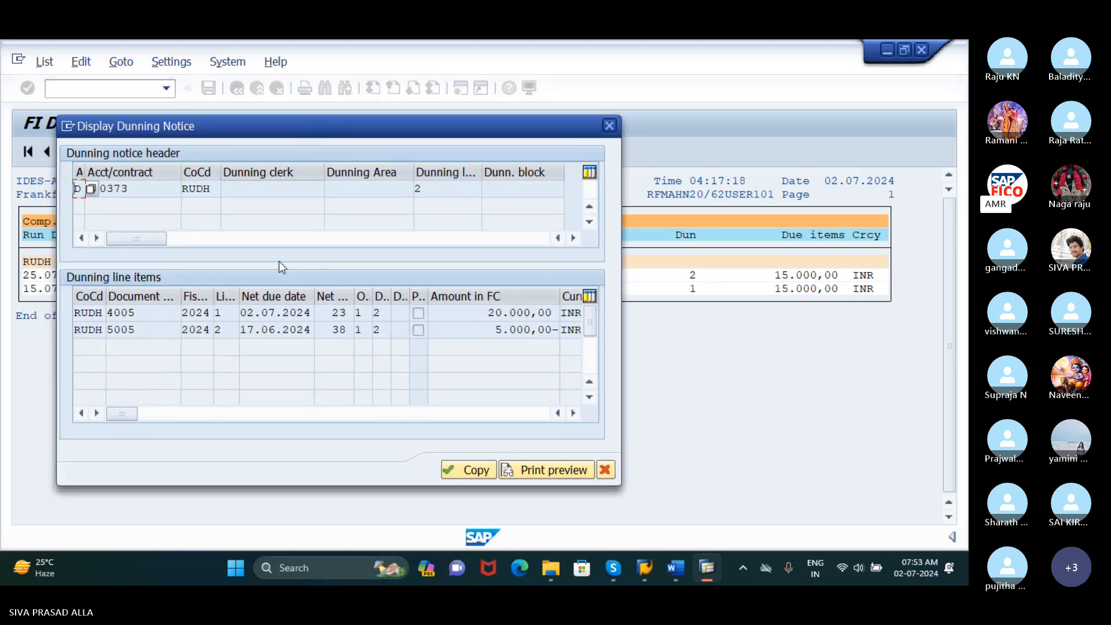
click(429, 193)
Open the print preview of the TEST2 dunning notice and read through the letter text, item table and dunning charge
click(561, 471)
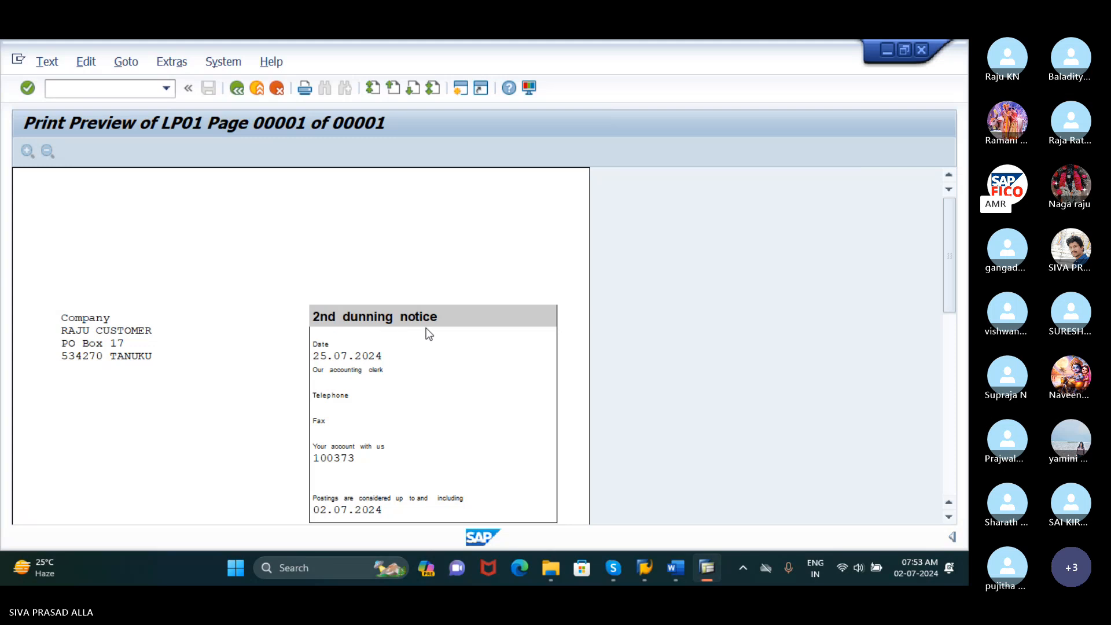
scroll(428, 333, down, 1)
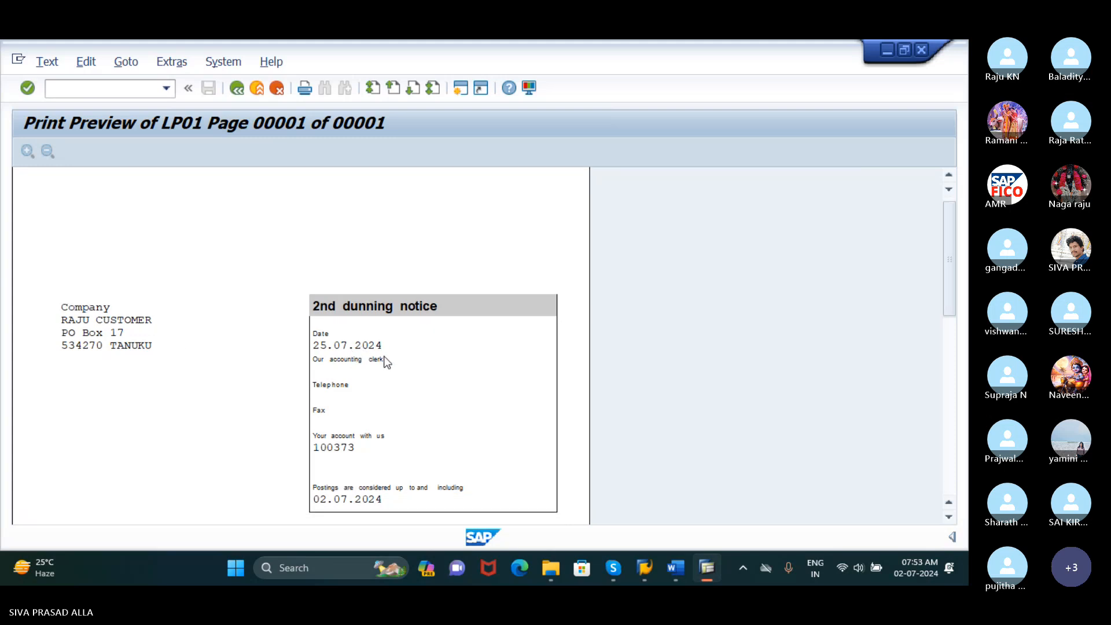
scroll(384, 357, down, 3)
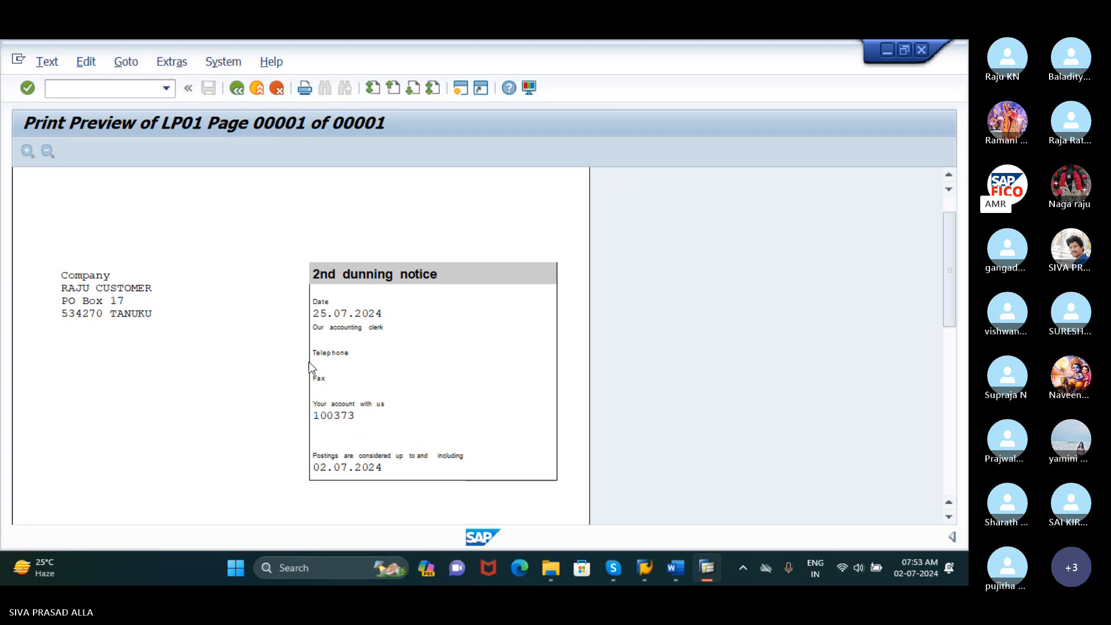
scroll(413, 392, down, 9)
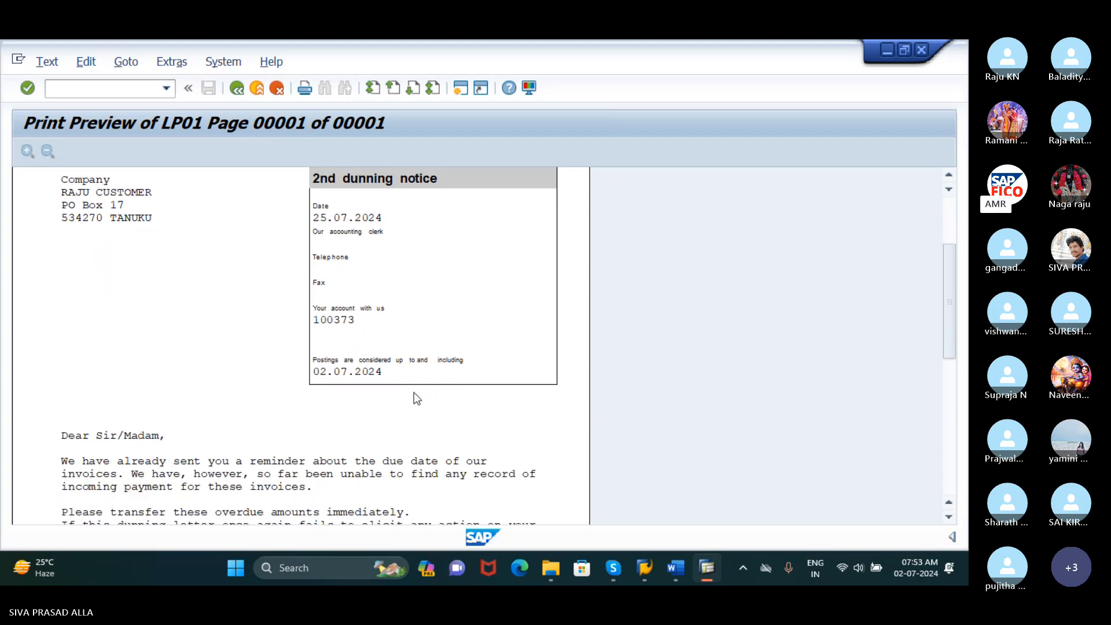
scroll(414, 393, down, 4)
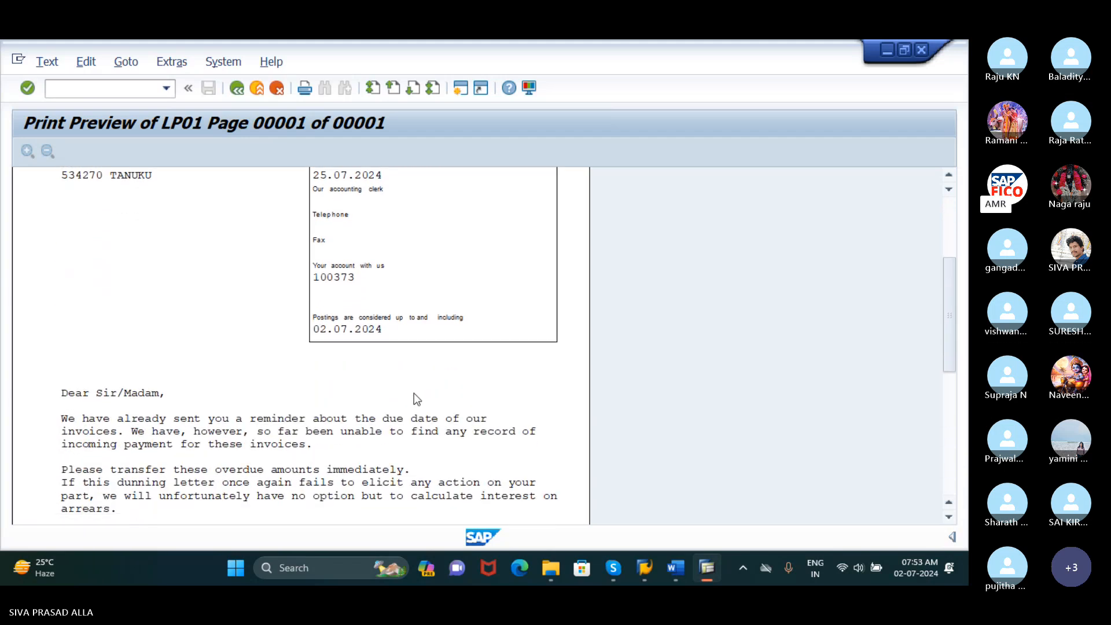
scroll(408, 393, down, 20)
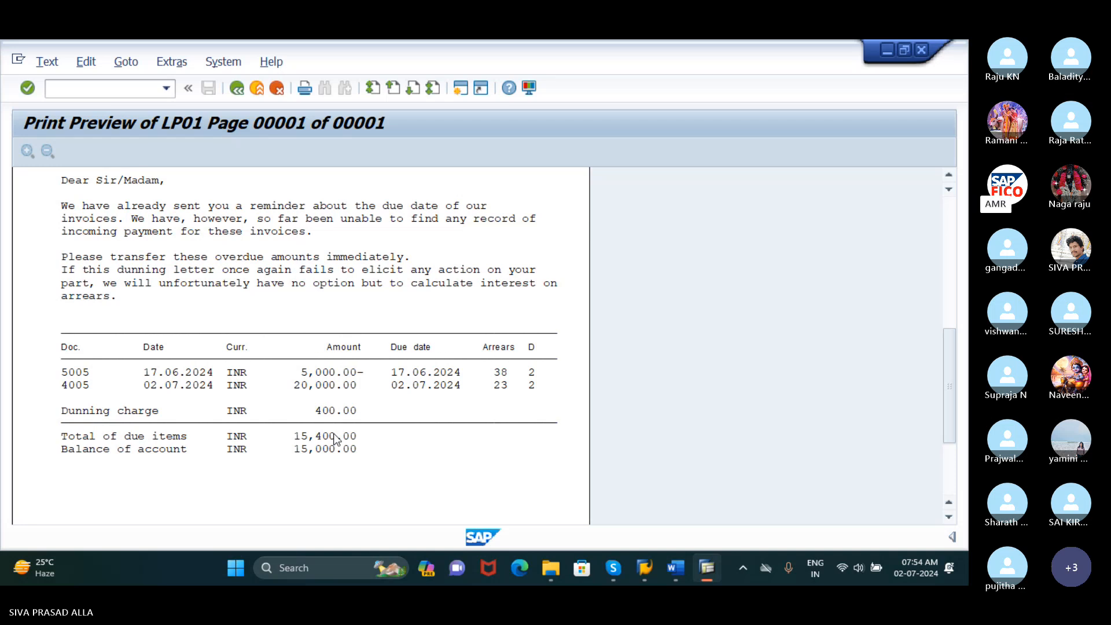
mouse_move(613, 567)
click(537, 518)
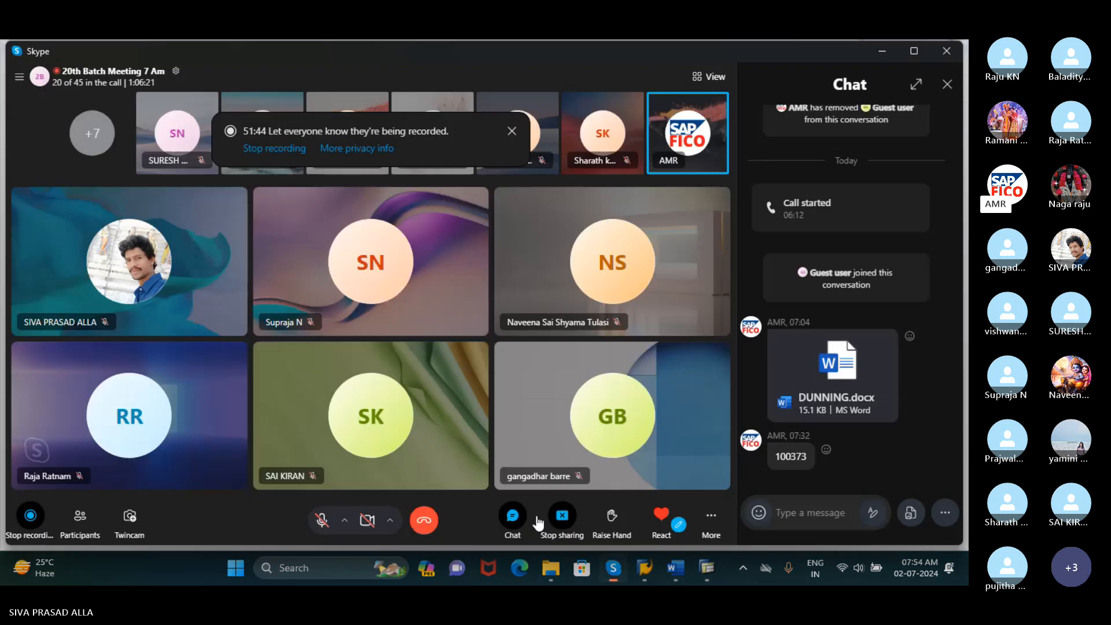
click(613, 568)
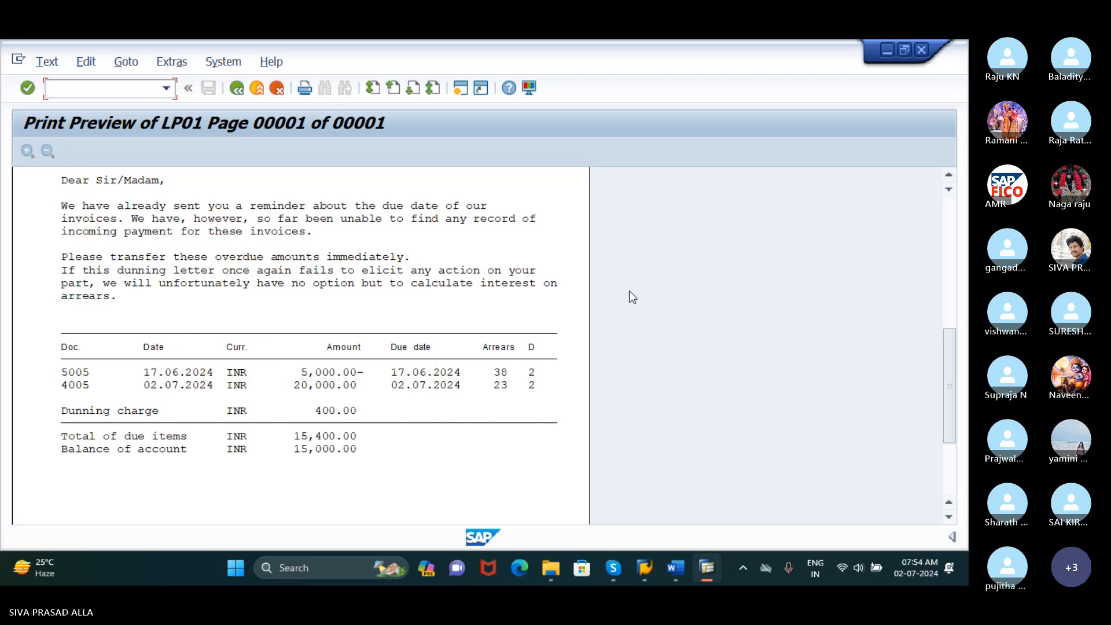
scroll(778, 405, up, 2)
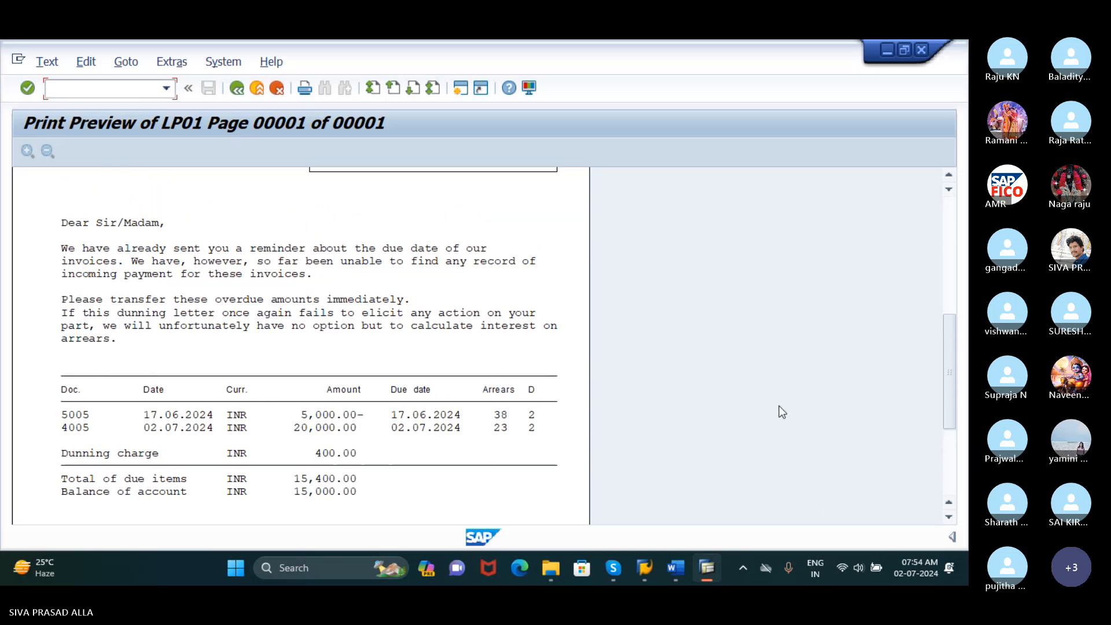
scroll(778, 405, up, 8)
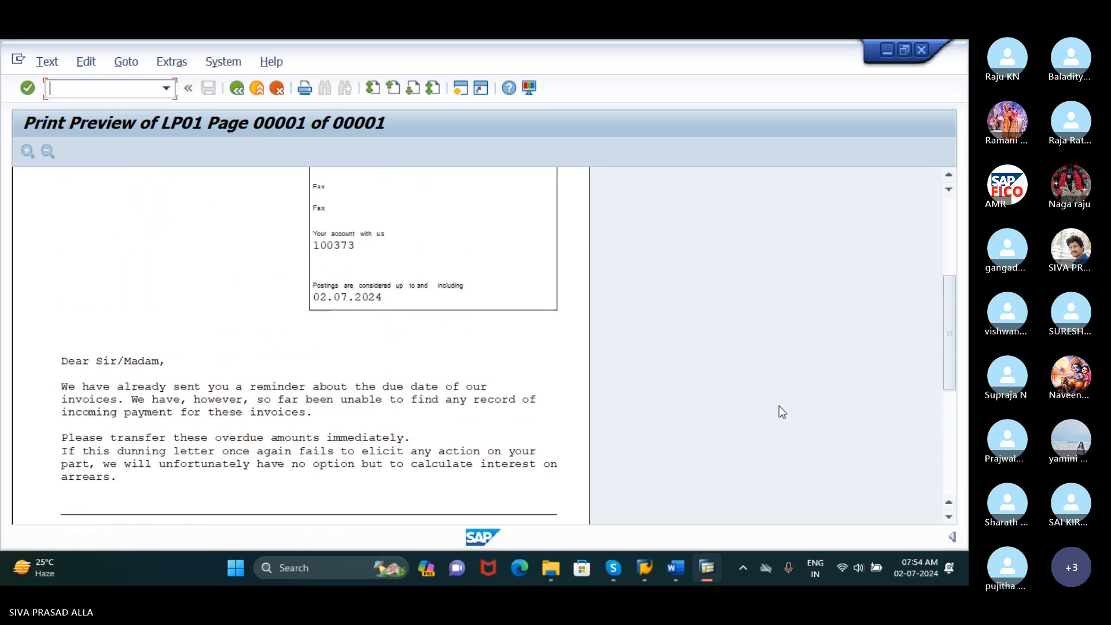
scroll(779, 406, up, 4)
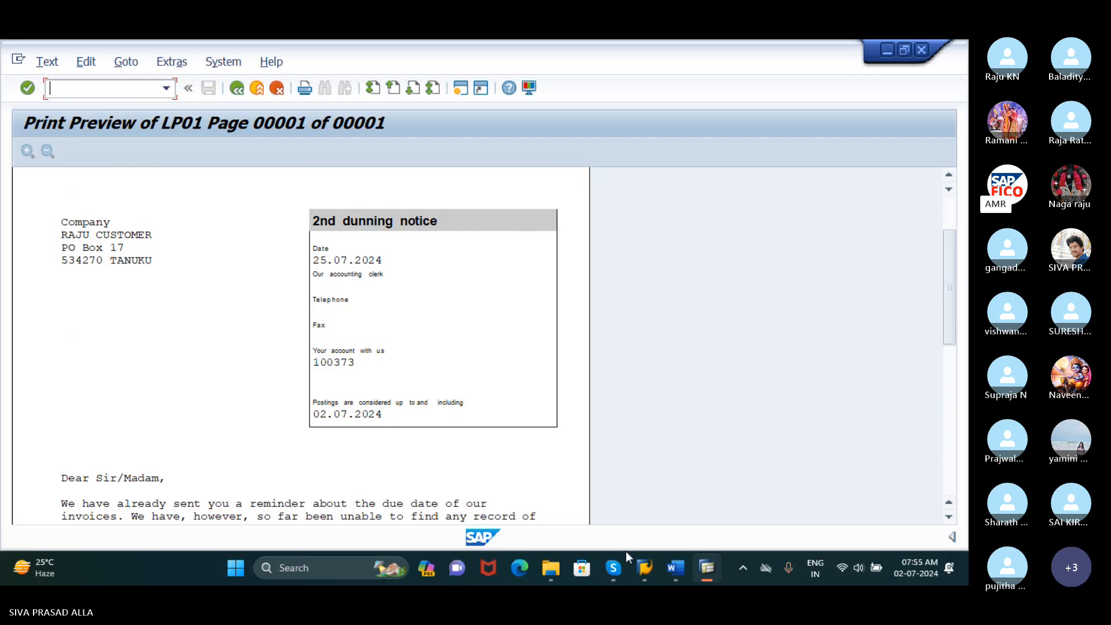
Switch to the Skype meeting and mute the microphone
click(618, 568)
click(561, 522)
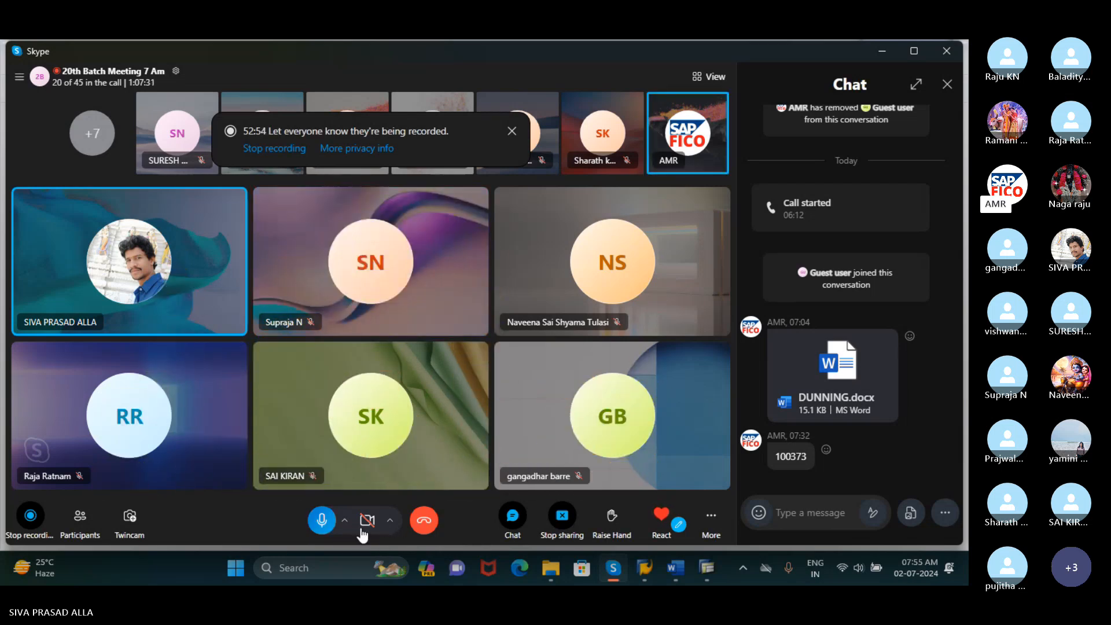
click(323, 520)
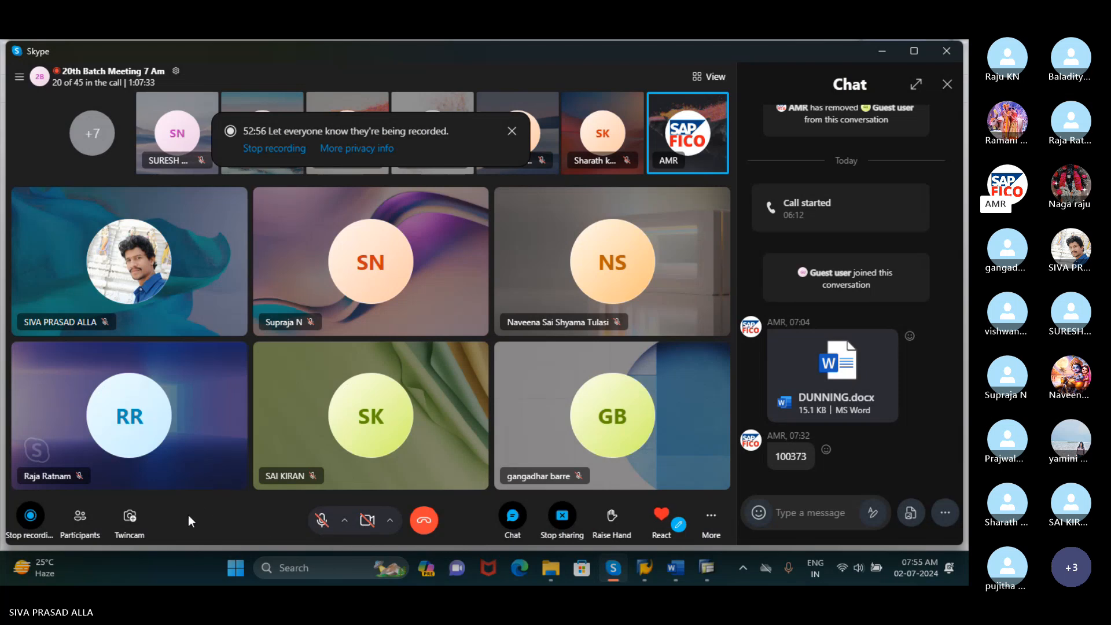